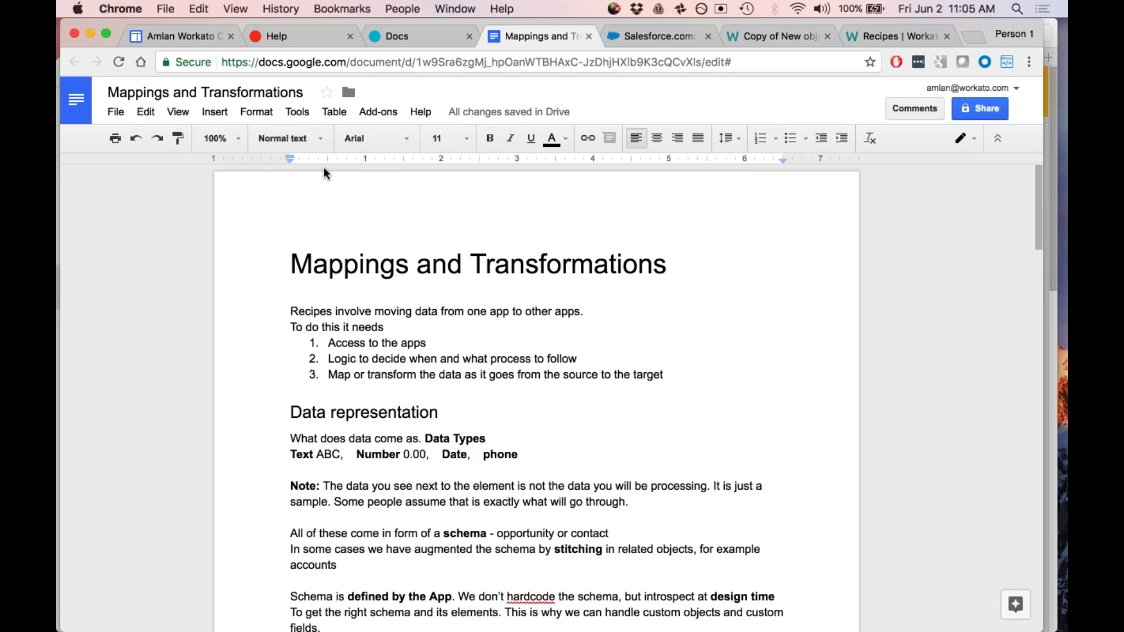
Step: View the discussion forums in the Workato Success Center, and the data types and formulas topics in the Workato docs
left_click(290, 34)
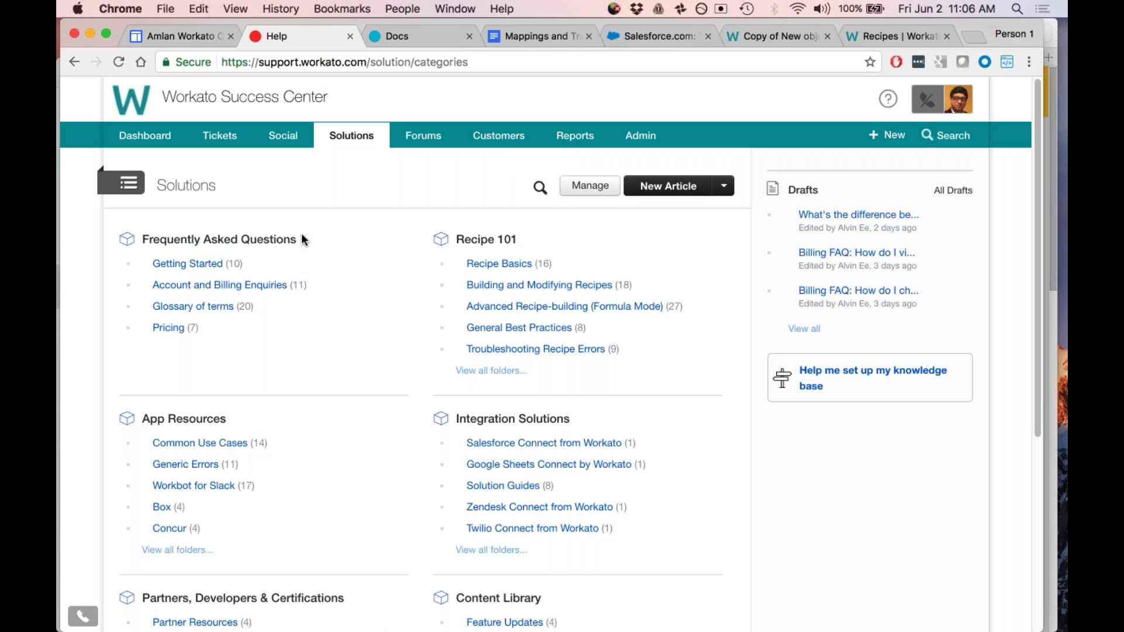
left_click(419, 137)
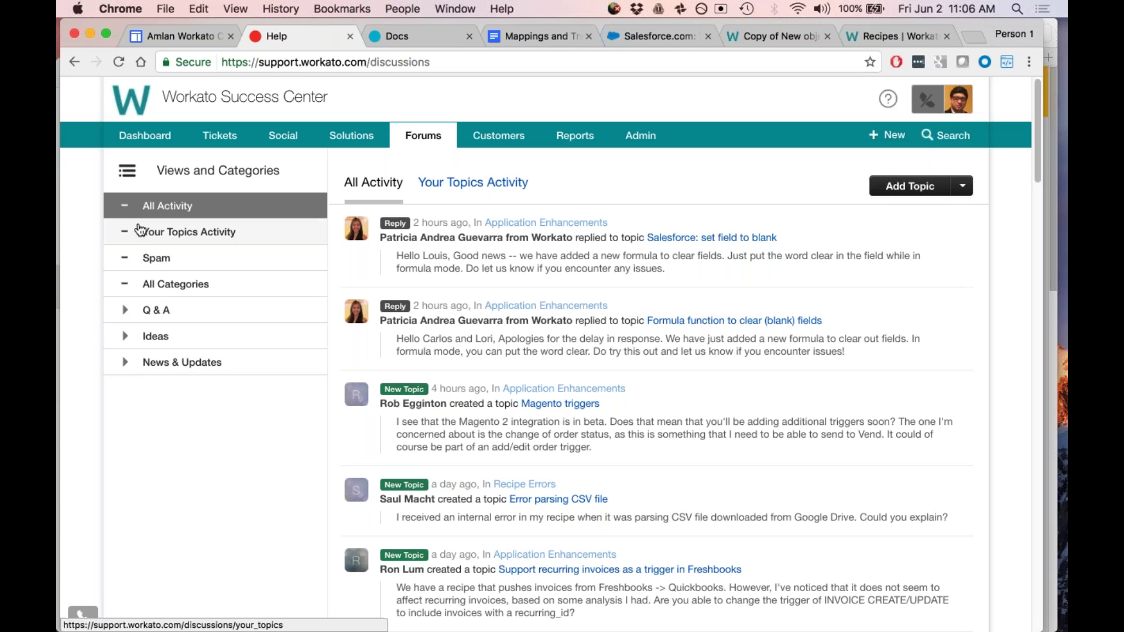
left_click(393, 37)
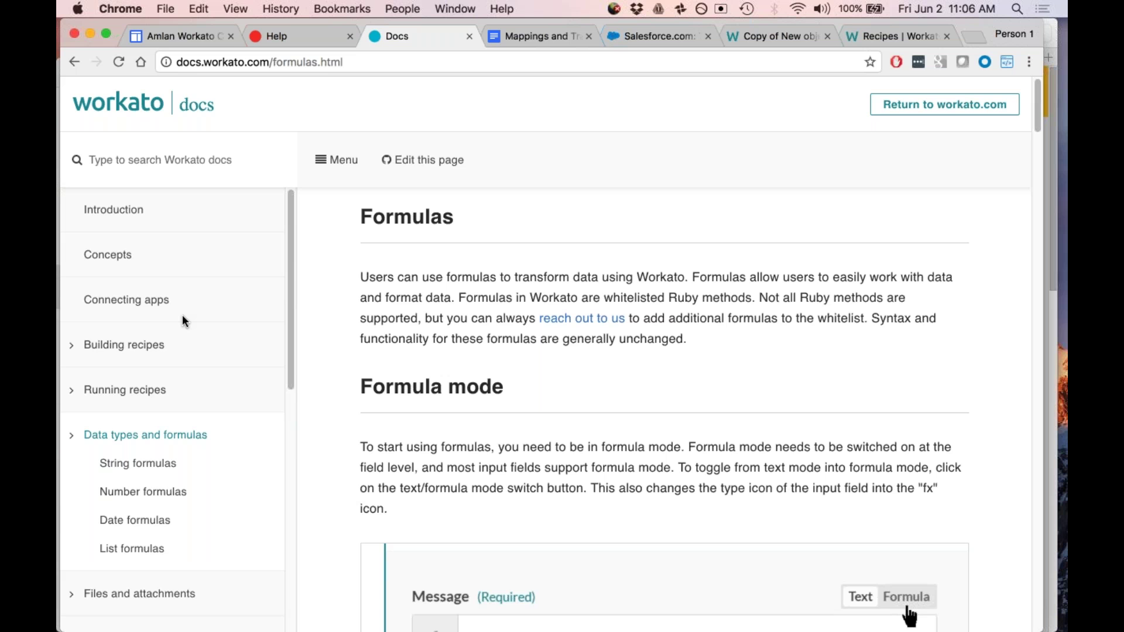
scroll(182, 320, "down", 5)
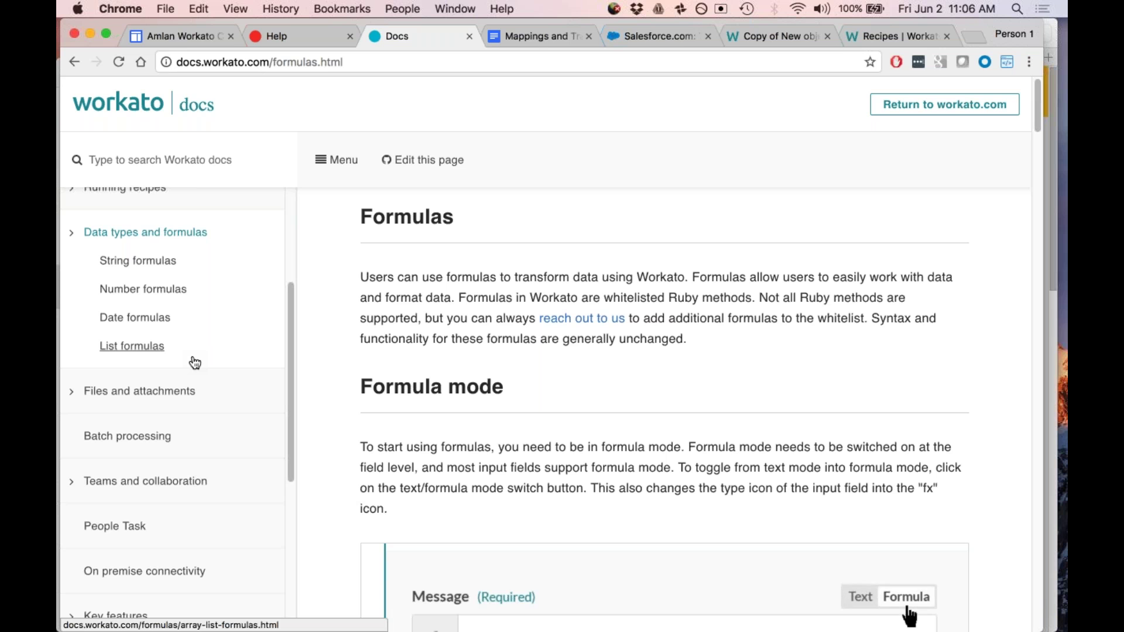
scroll(195, 363, "up", 4)
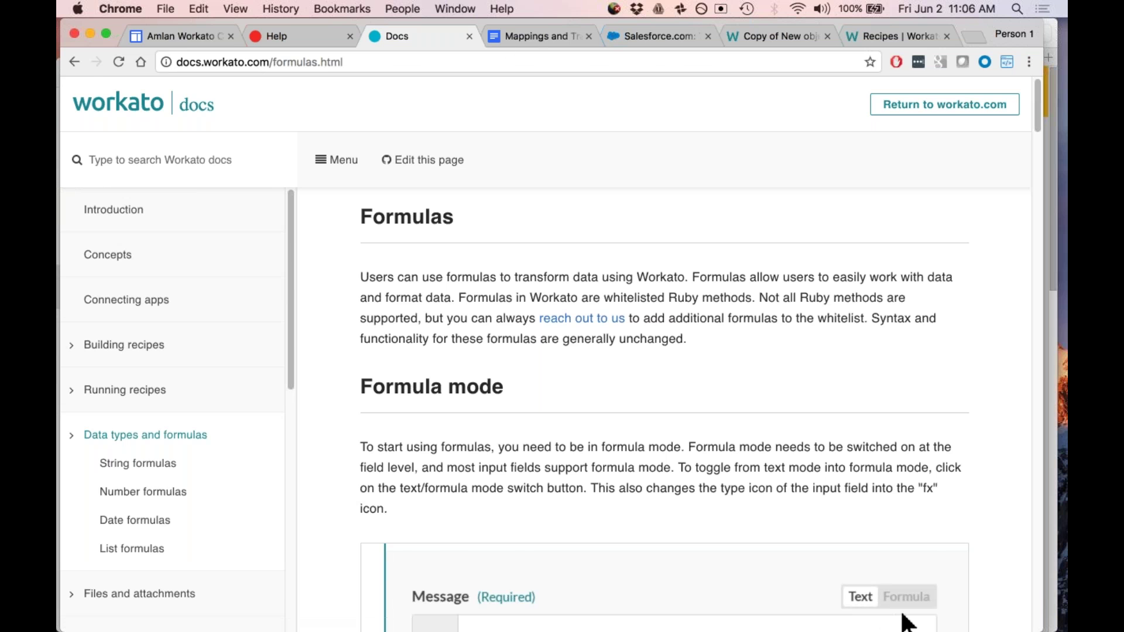
Step: Read the Data representation section of the Mappings and Transformations document
left_click(521, 37)
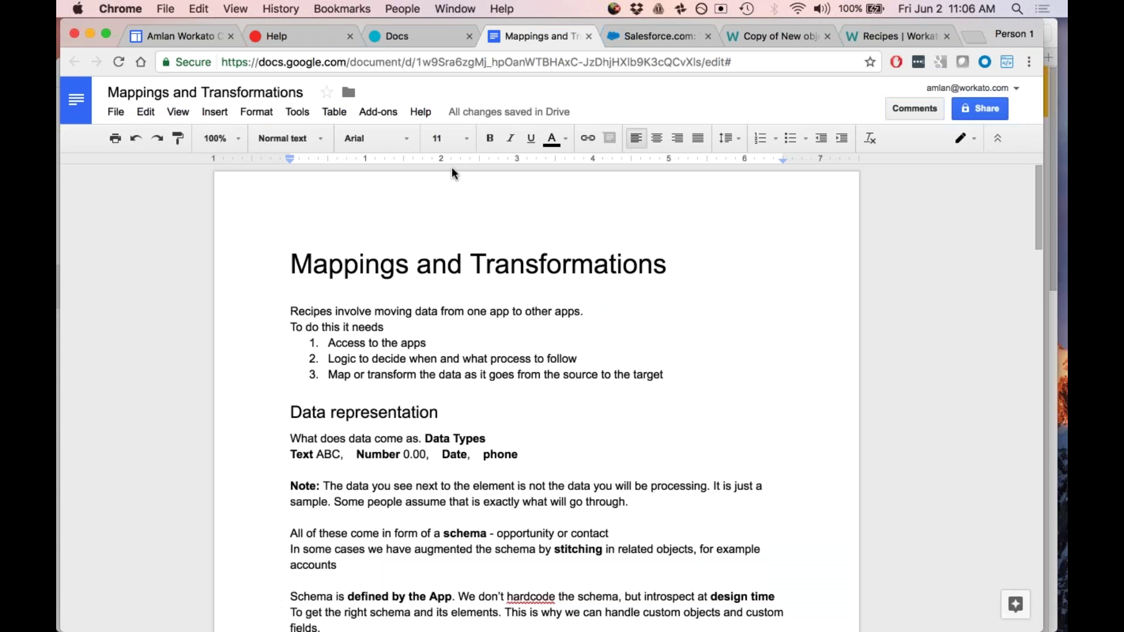
scroll(271, 387, "down", 1)
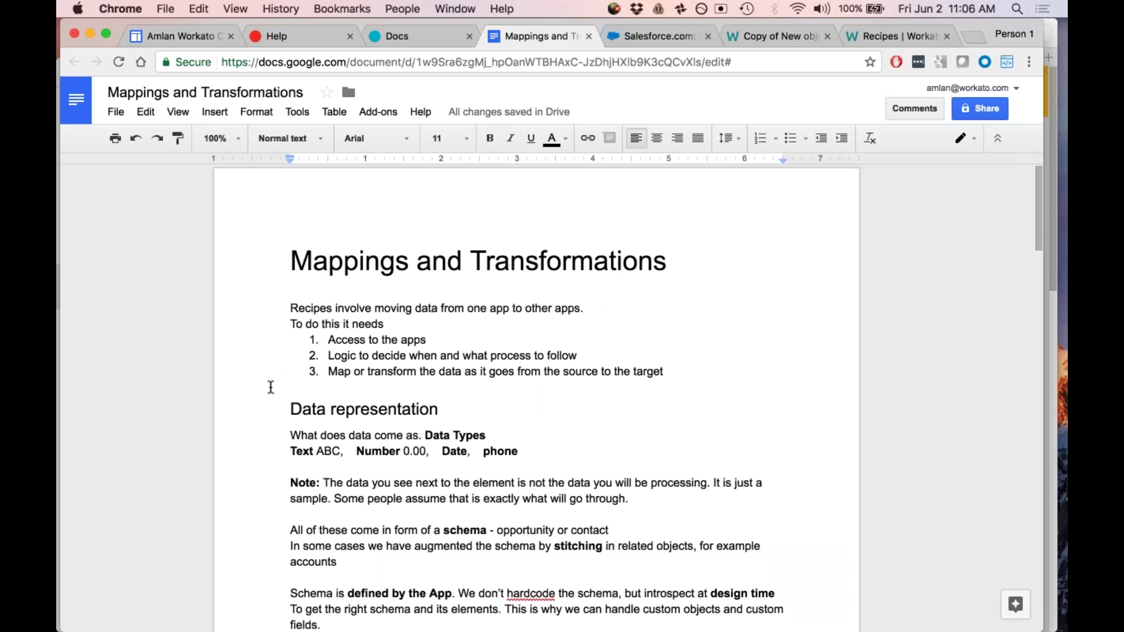
scroll(270, 387, "down", 5)
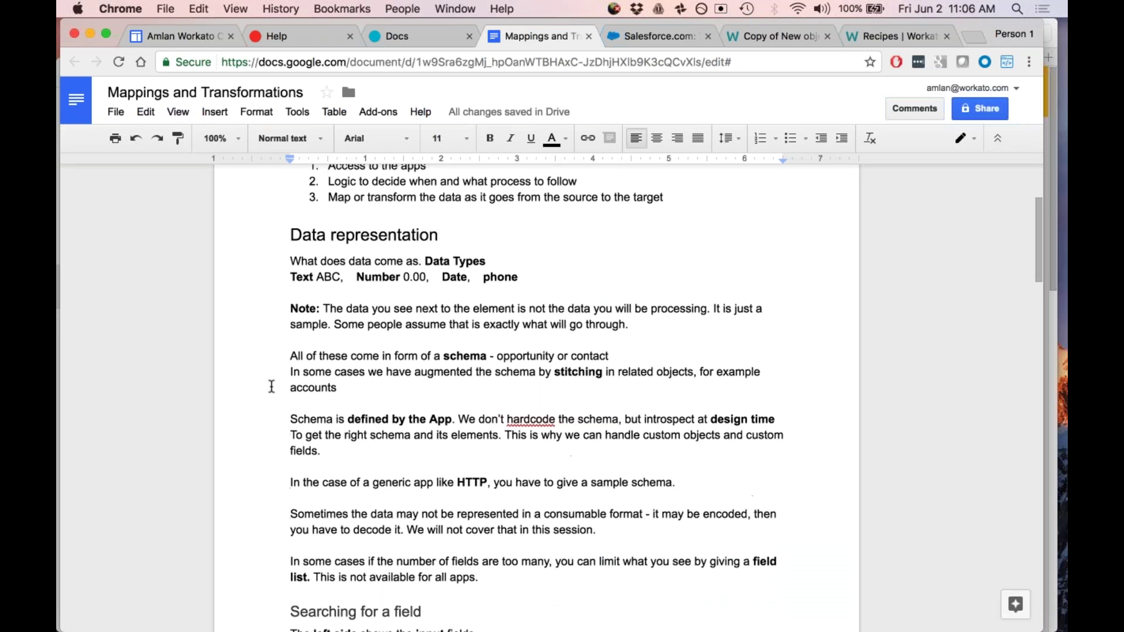
scroll(271, 387, "down", 2)
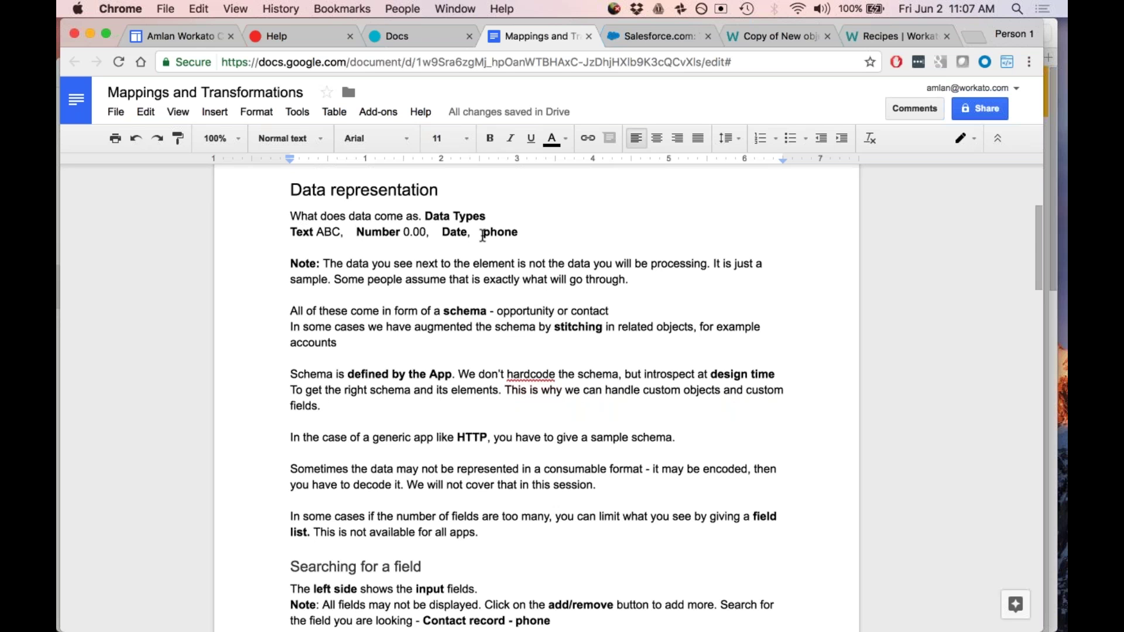
Step: Open the Basic Text mappings log message action in the Salesforce recipe and examine its message and the Search Contacts fields
left_click(761, 36)
scroll(248, 391, "up", 7)
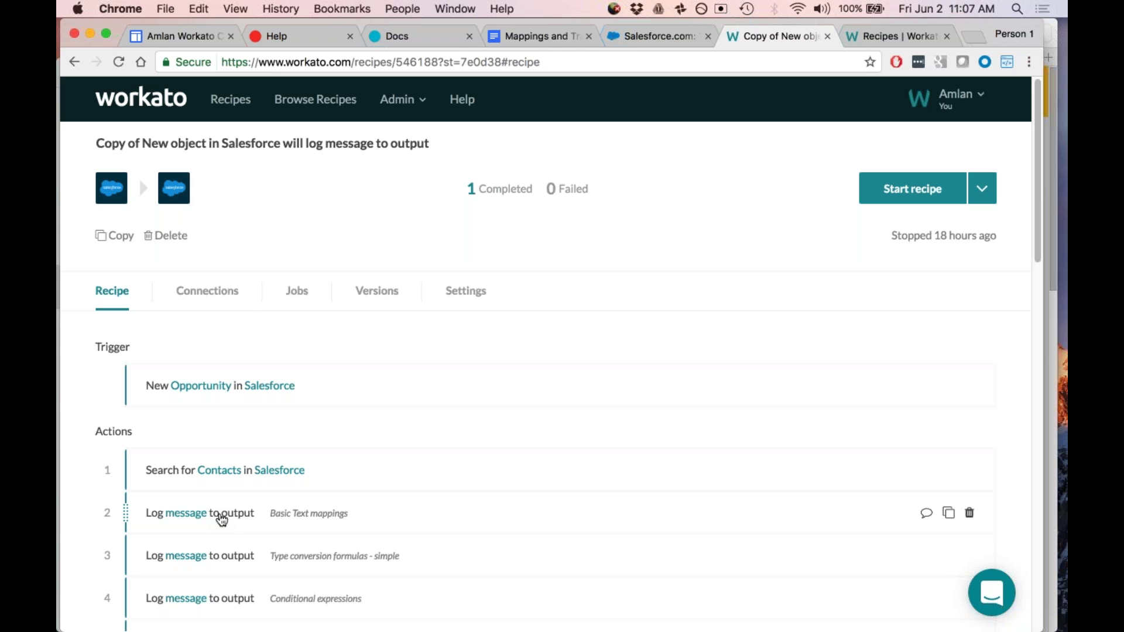
left_click(222, 520)
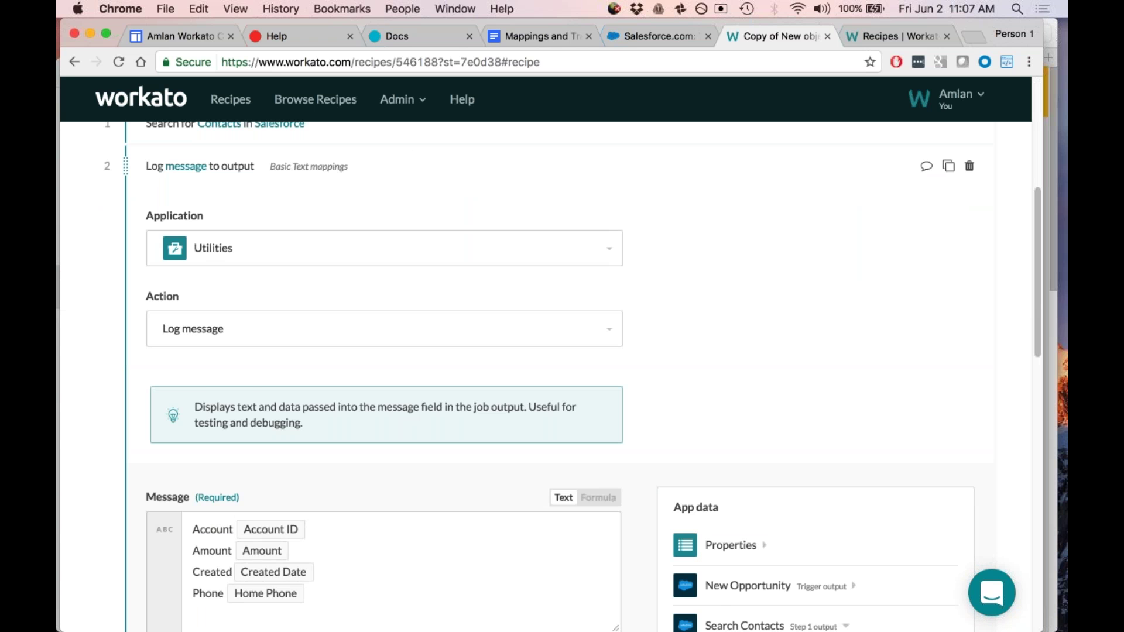
scroll(568, 440, "down", 6)
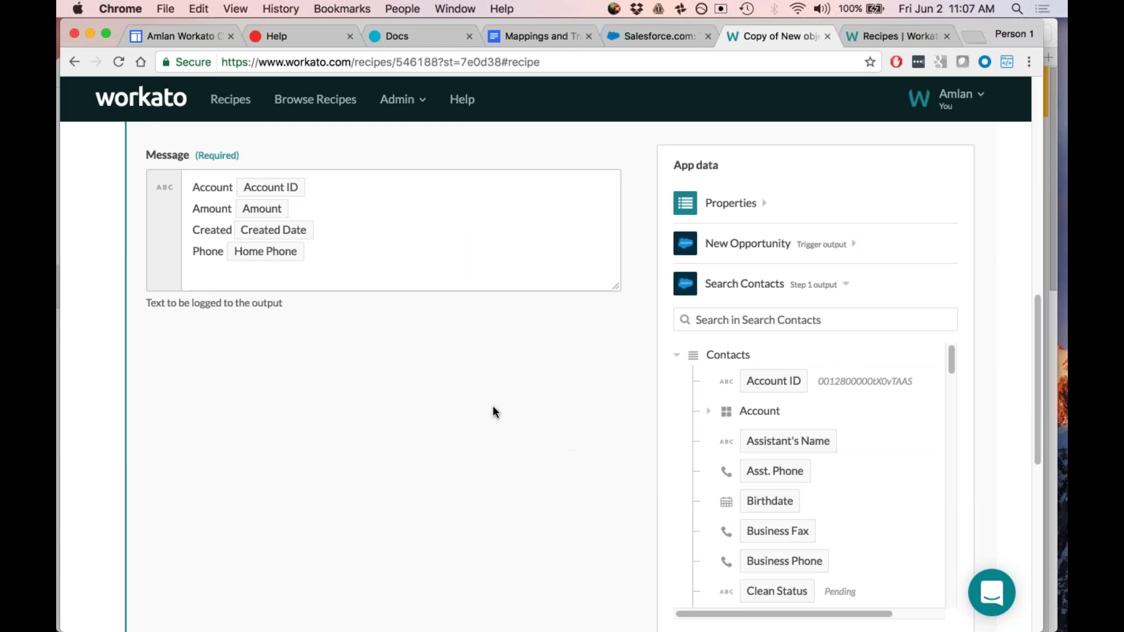
scroll(496, 408, "up", 1)
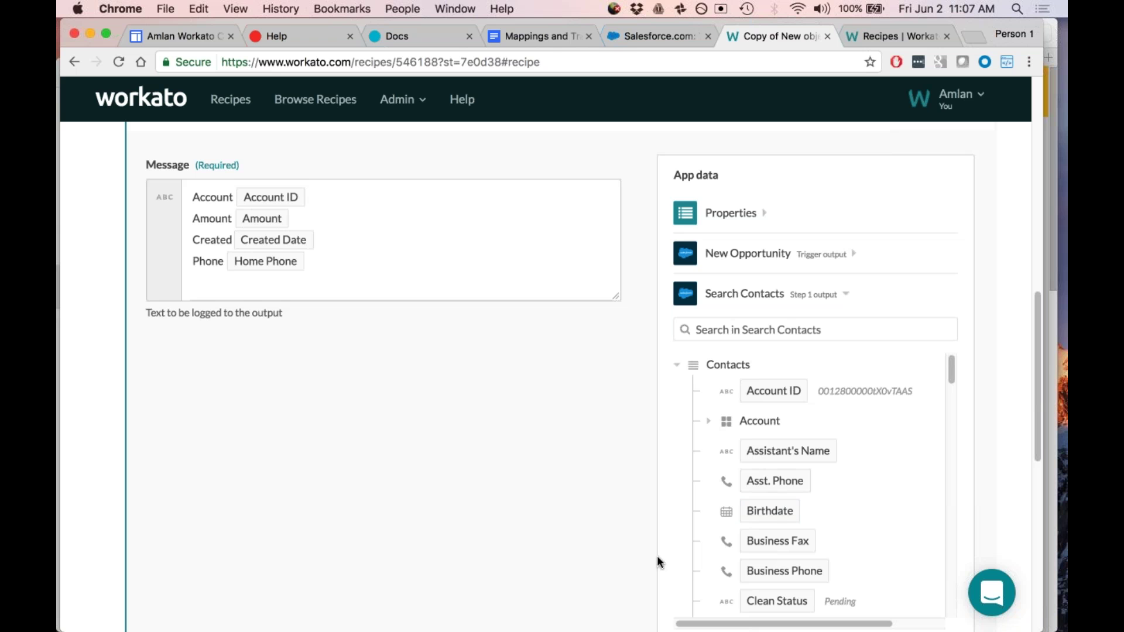
scroll(778, 506, "down", 2)
scroll(784, 505, "down", 6)
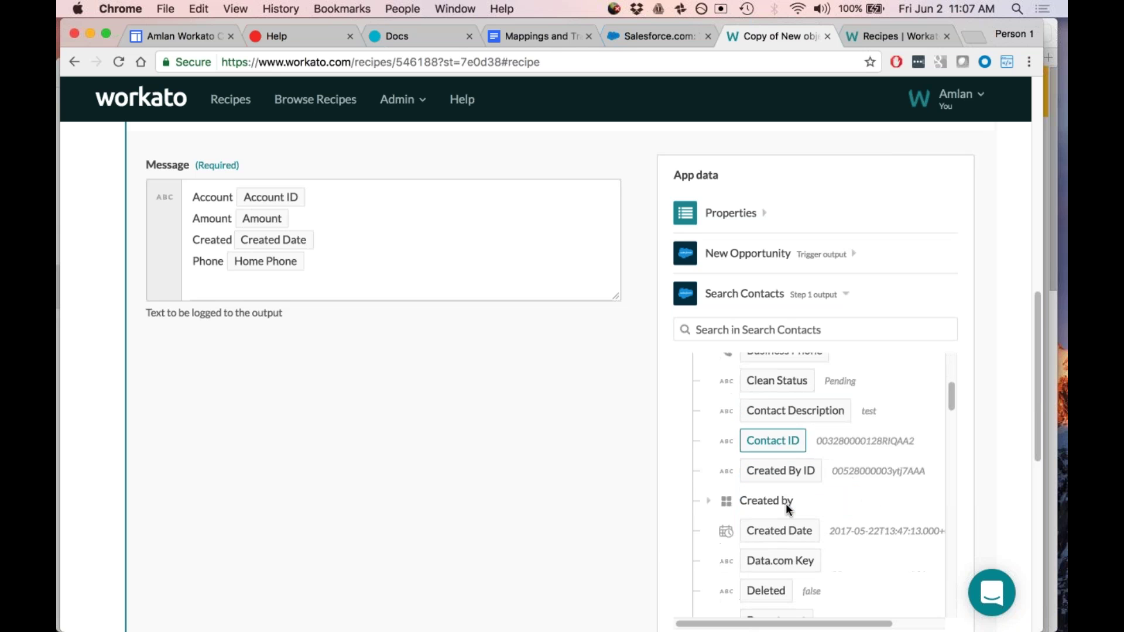
Step: Expand the New Opportunity trigger output in the app data and review it alongside the Basic Text mappings action's setup
left_click(745, 254)
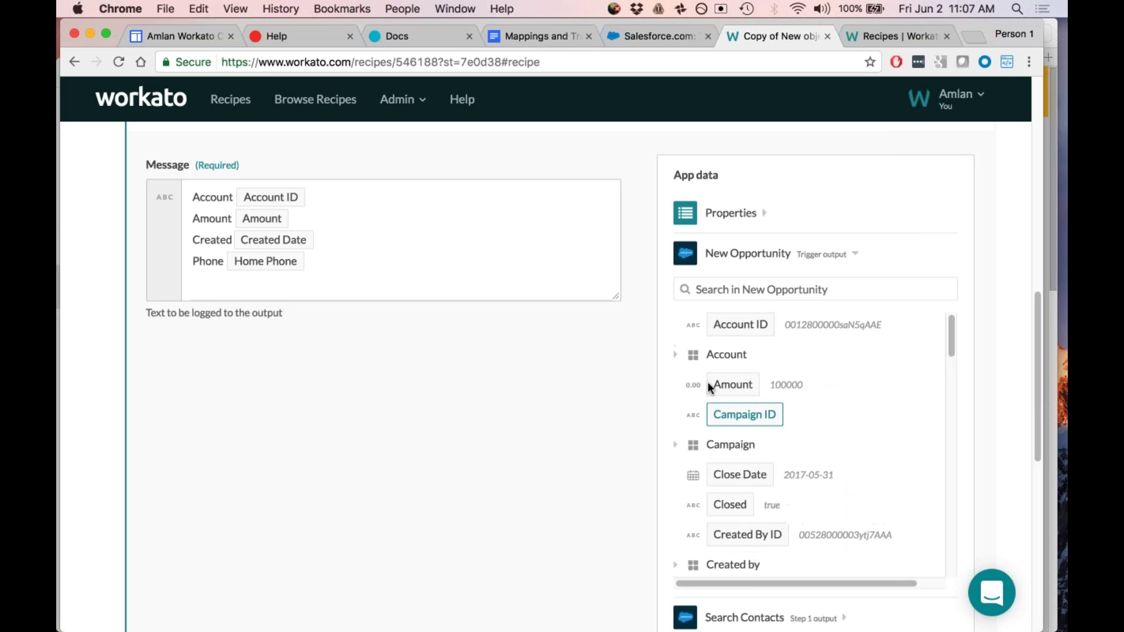
scroll(749, 443, "down", 2)
scroll(750, 443, "down", 1)
scroll(528, 423, "up", 2)
scroll(528, 431, "up", 5)
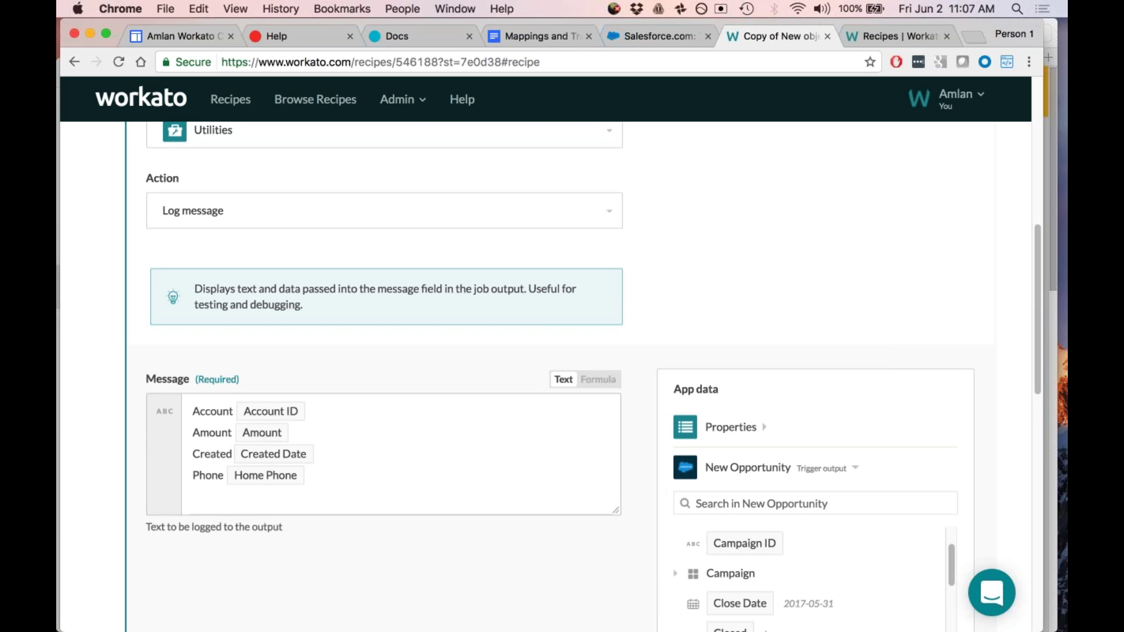
scroll(458, 391, "up", 10)
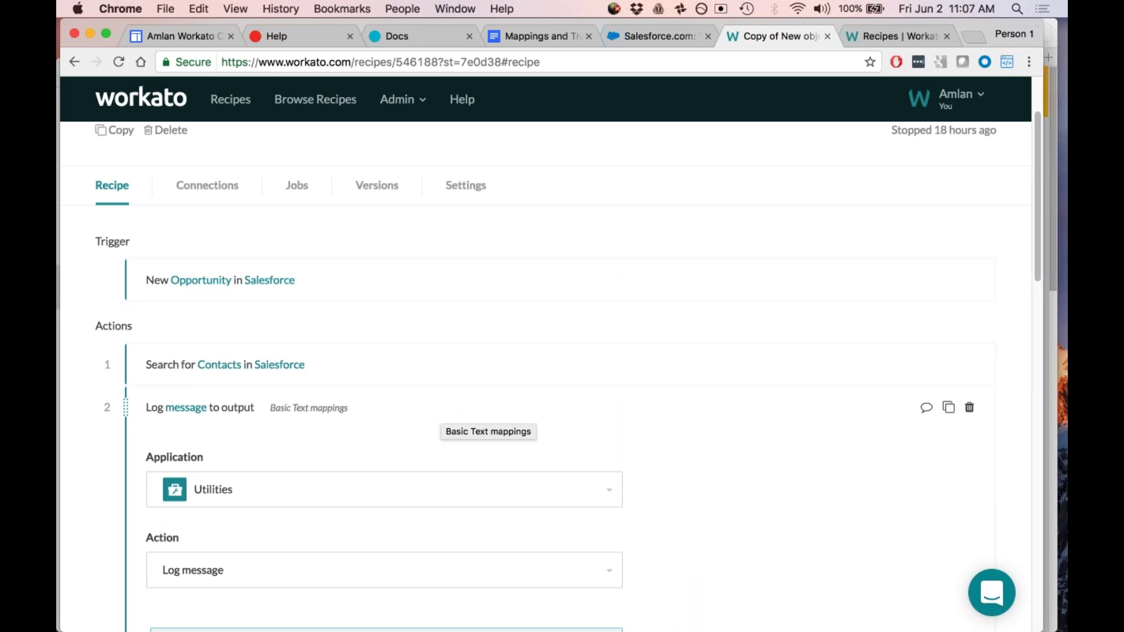
scroll(544, 374, "down", 1)
scroll(344, 409, "down", 10)
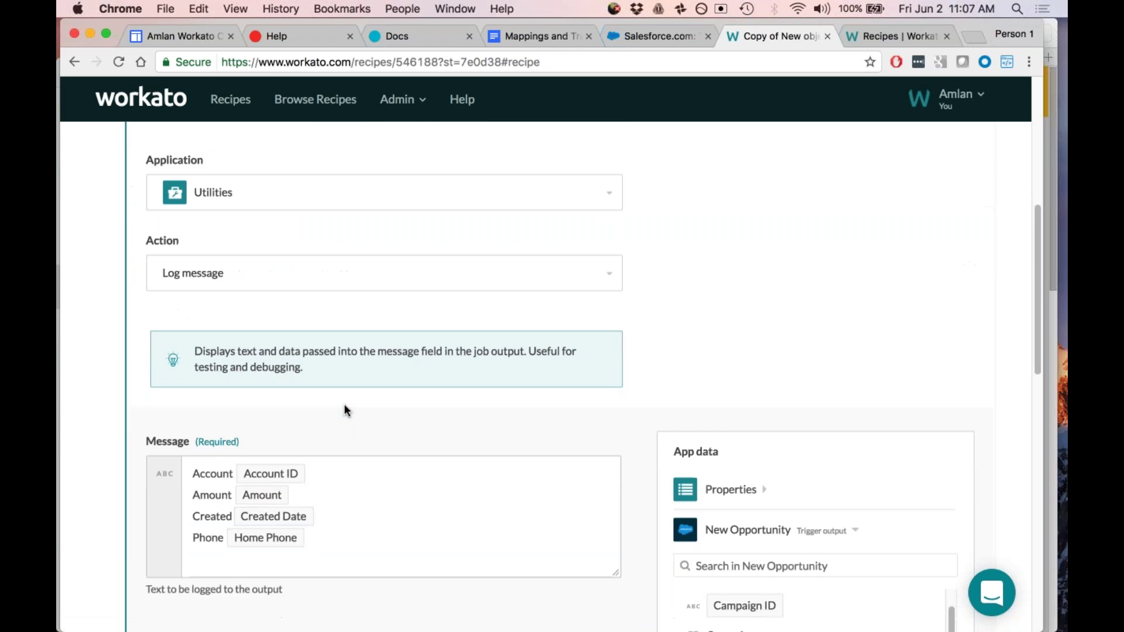
Step: Examine the data types and sample values of the New Opportunity fields, from Account ID through Has Open Activity
scroll(343, 410, "down", 5)
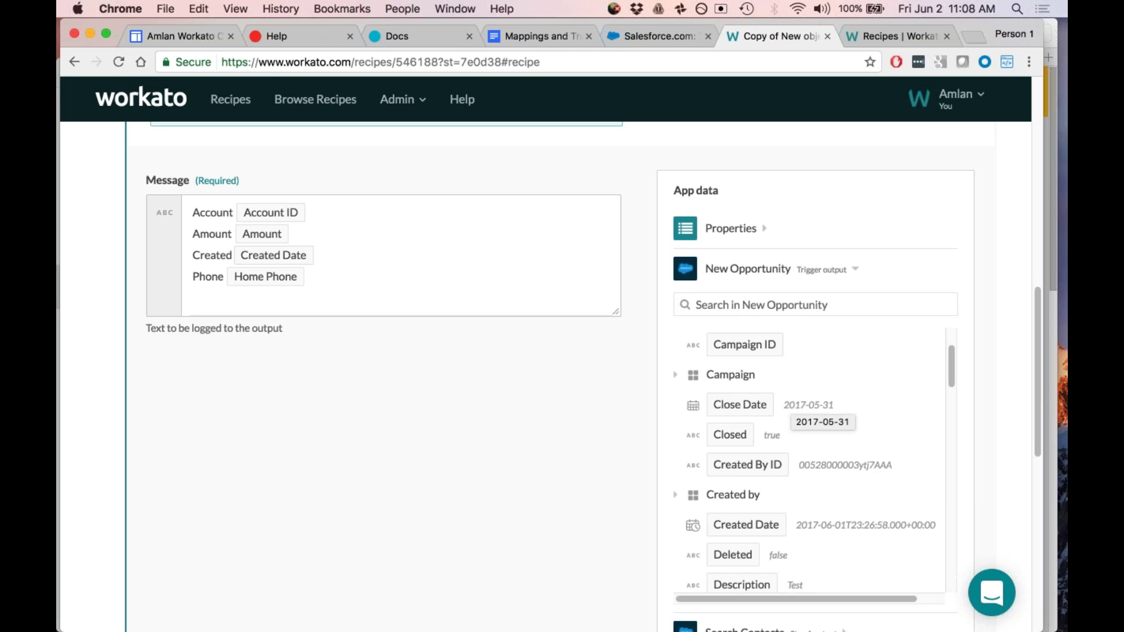
scroll(731, 515, "down", 3)
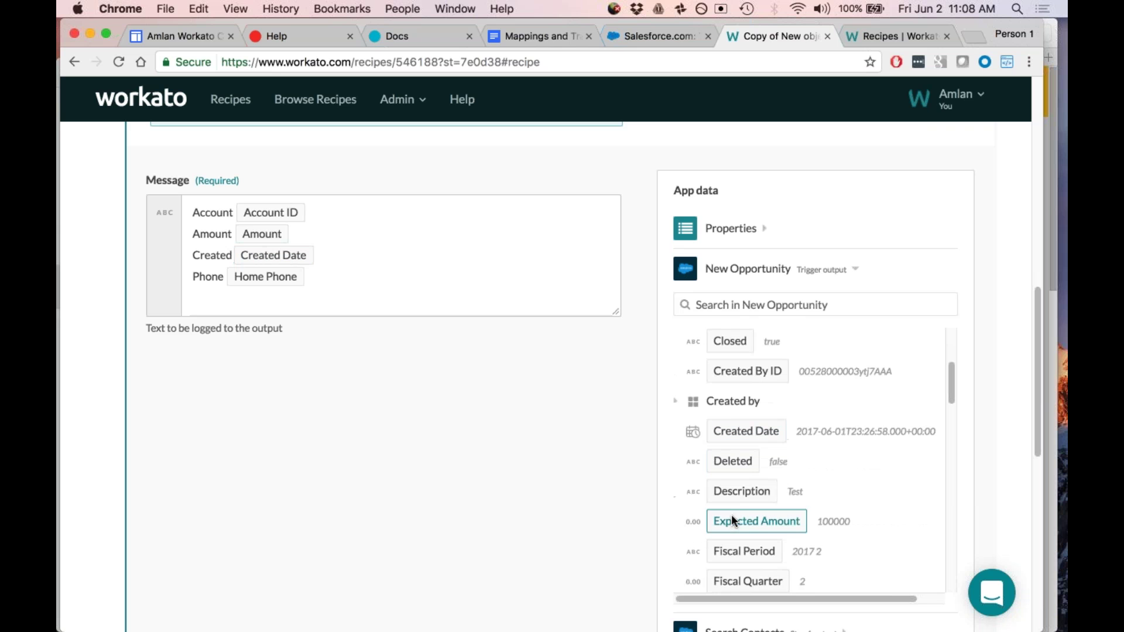
scroll(732, 520, "down", 1)
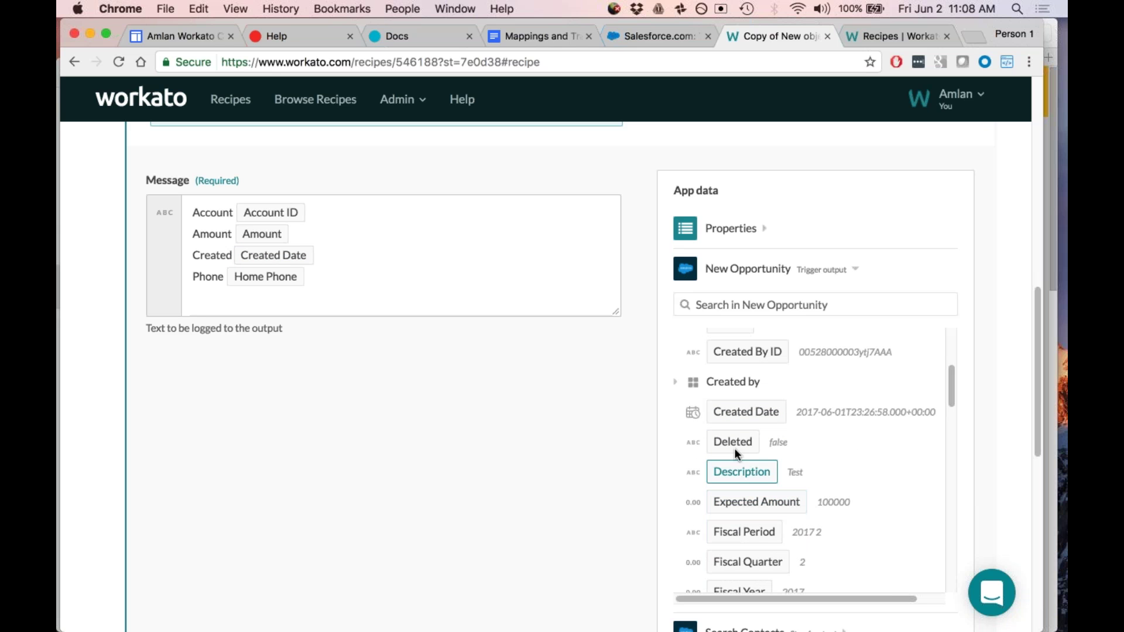
scroll(743, 495, "down", 1)
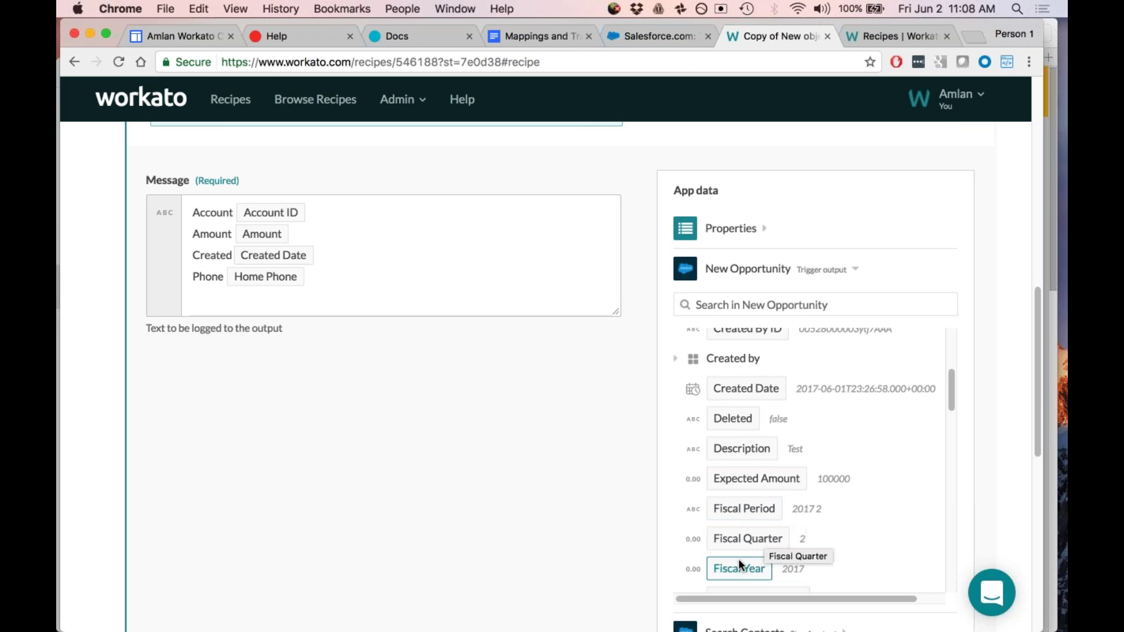
scroll(754, 546, "down", 3)
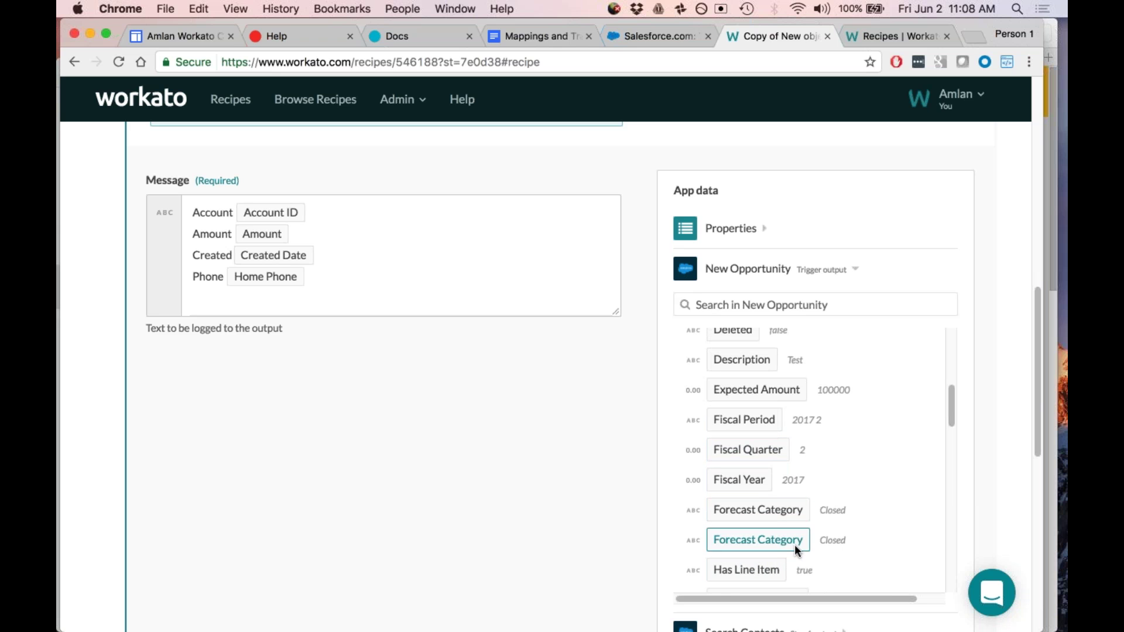
scroll(785, 546, "down", 1)
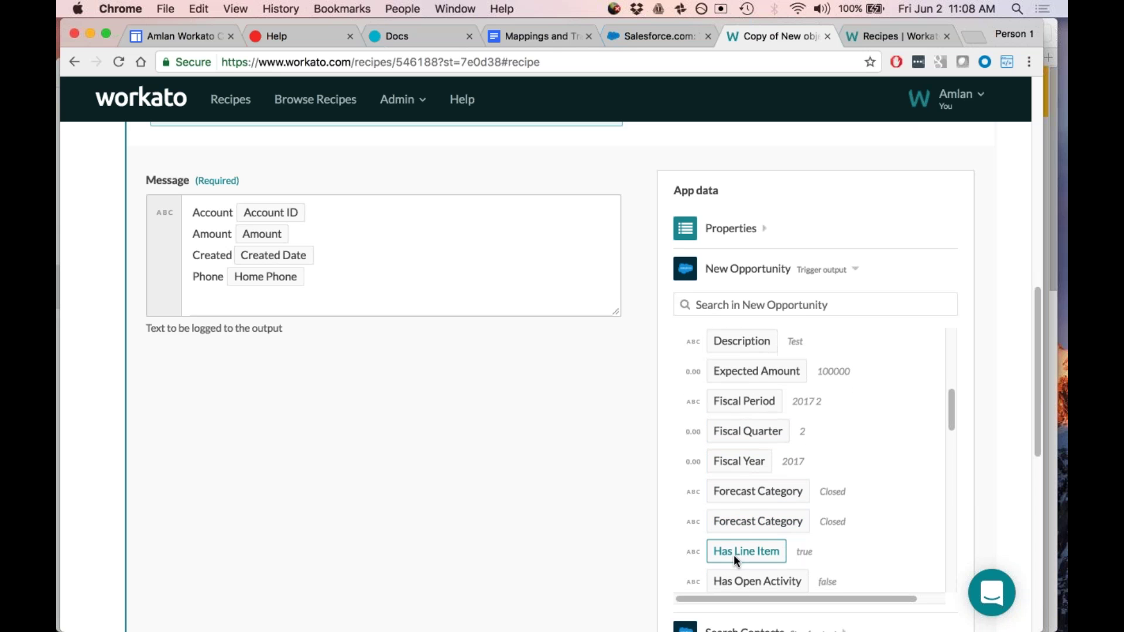
scroll(802, 543, "down", 1)
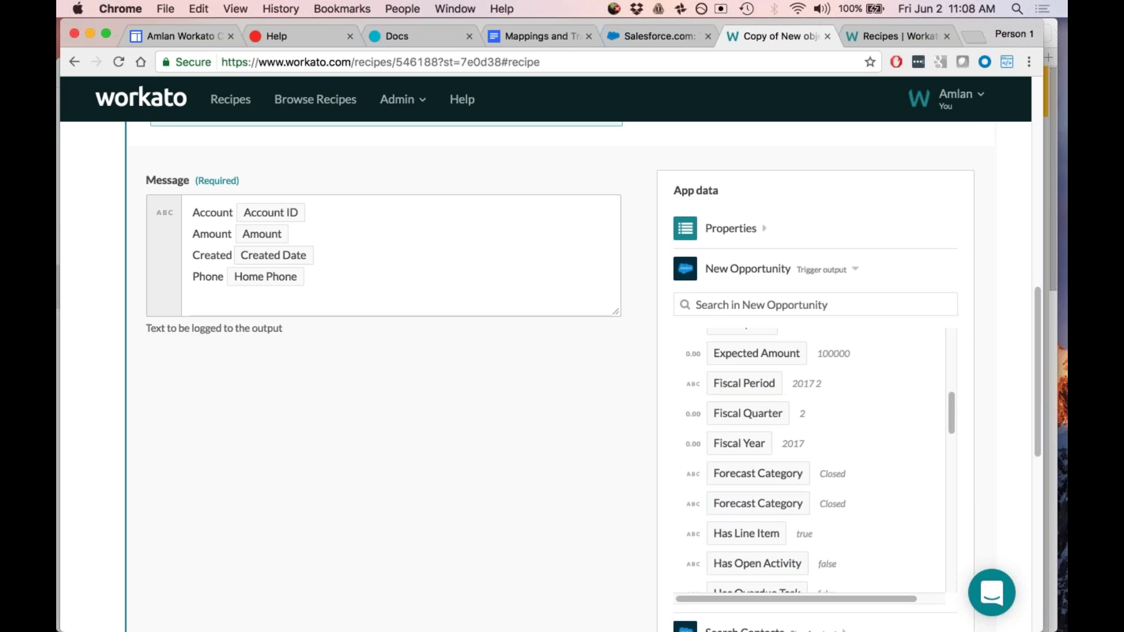
scroll(857, 480, "up", 7)
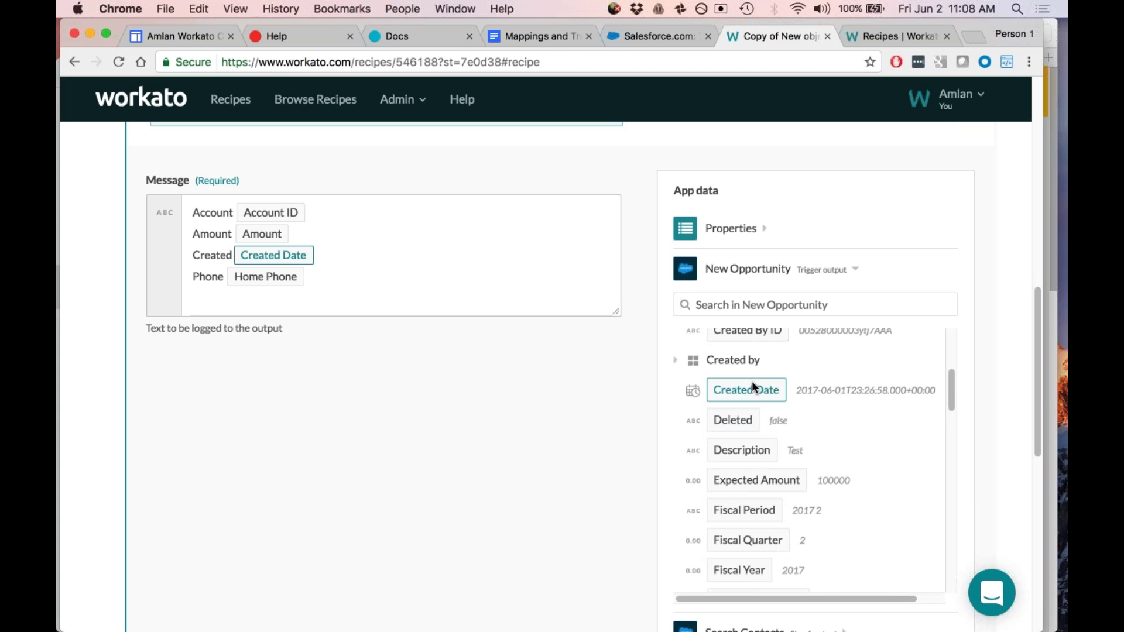
scroll(718, 367, "up", 5)
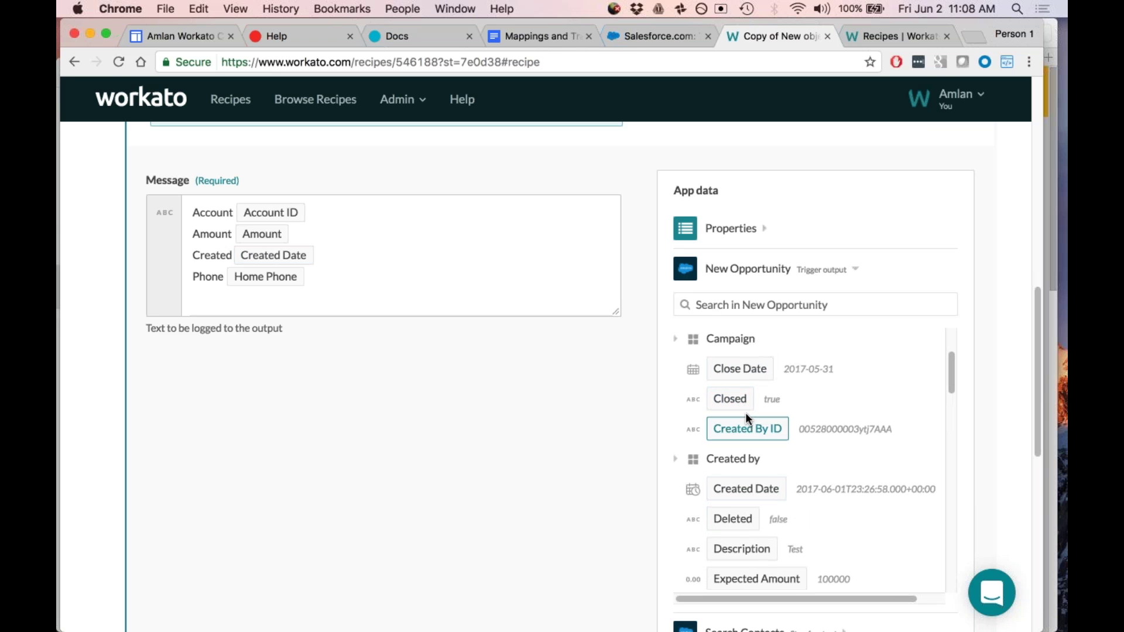
scroll(747, 416, "up", 6)
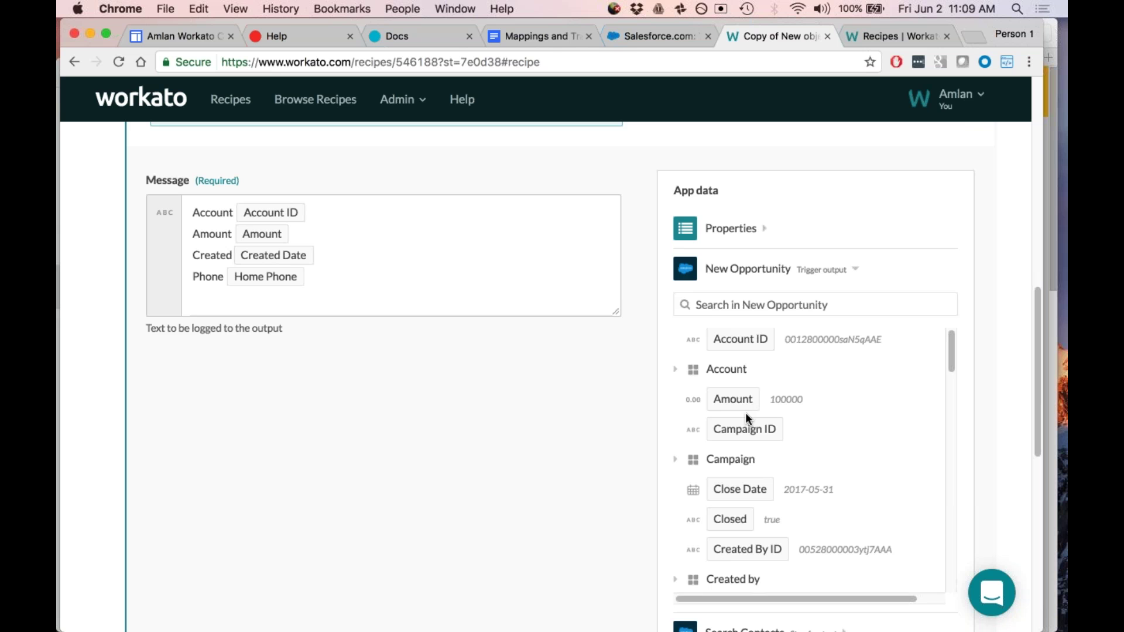
Step: Open the Search for Contacts in Salesforce action and examine its searched object and Account ID mapping
left_click_drag(746, 417, 528, 374)
scroll(508, 375, "up", 8)
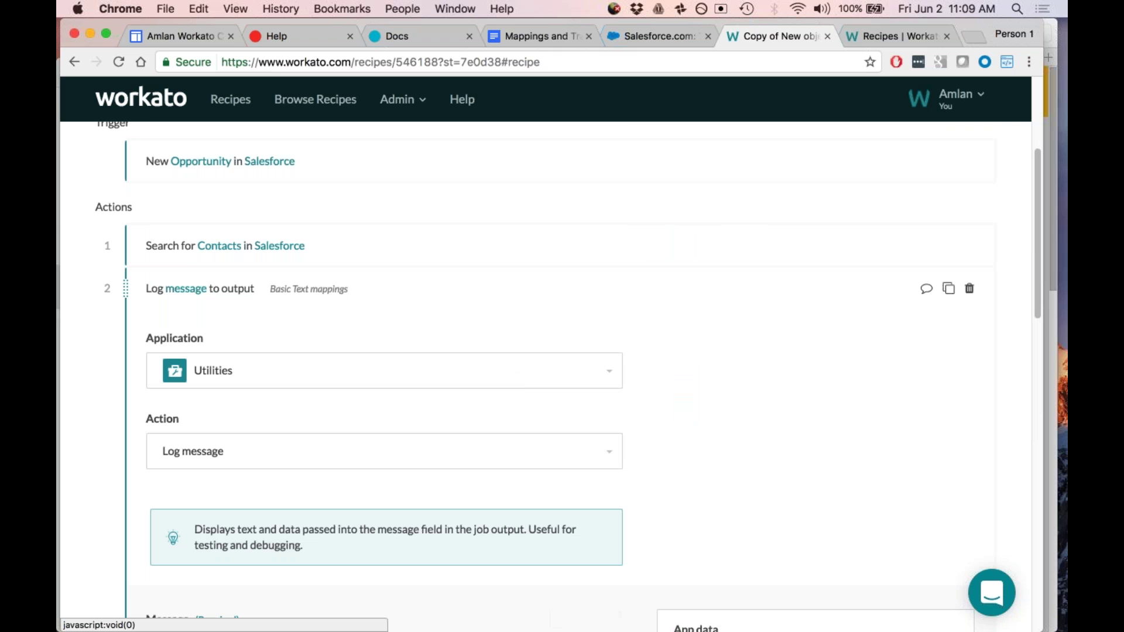
scroll(508, 375, "up", 1)
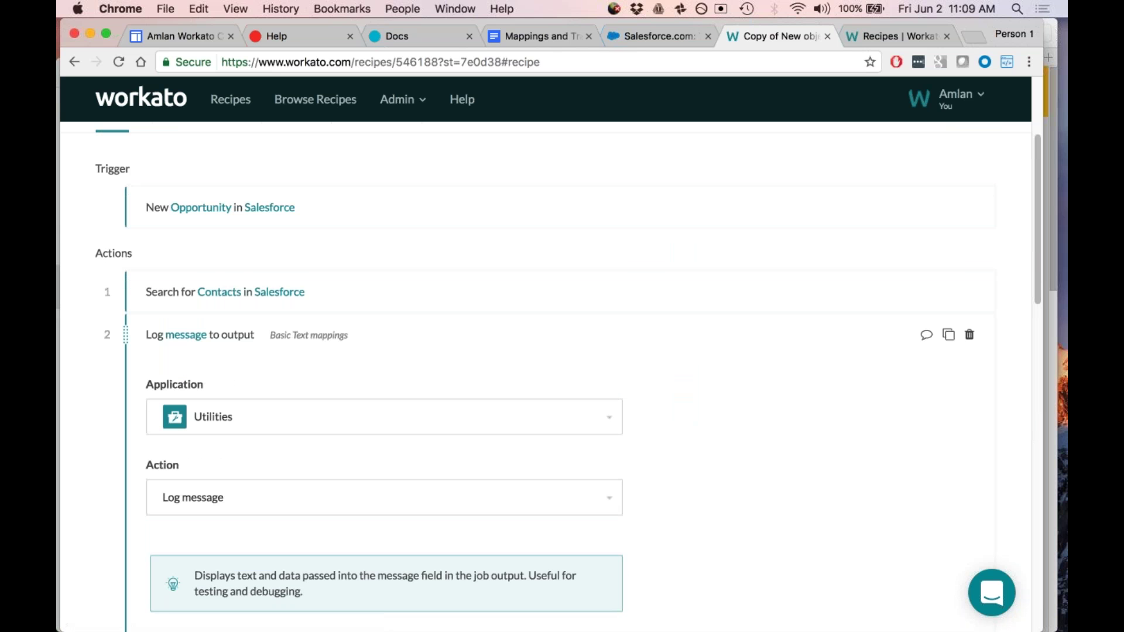
scroll(228, 434, "down", 5)
scroll(303, 426, "down", 1)
scroll(304, 426, "up", 2)
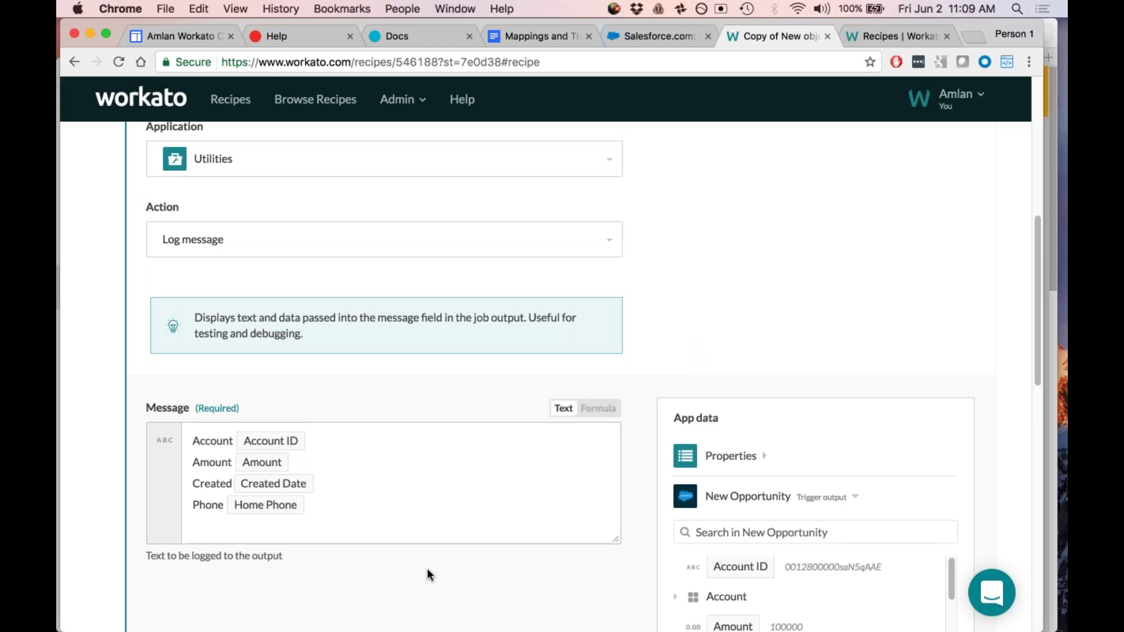
scroll(433, 567, "up", 2)
scroll(321, 403, "up", 1)
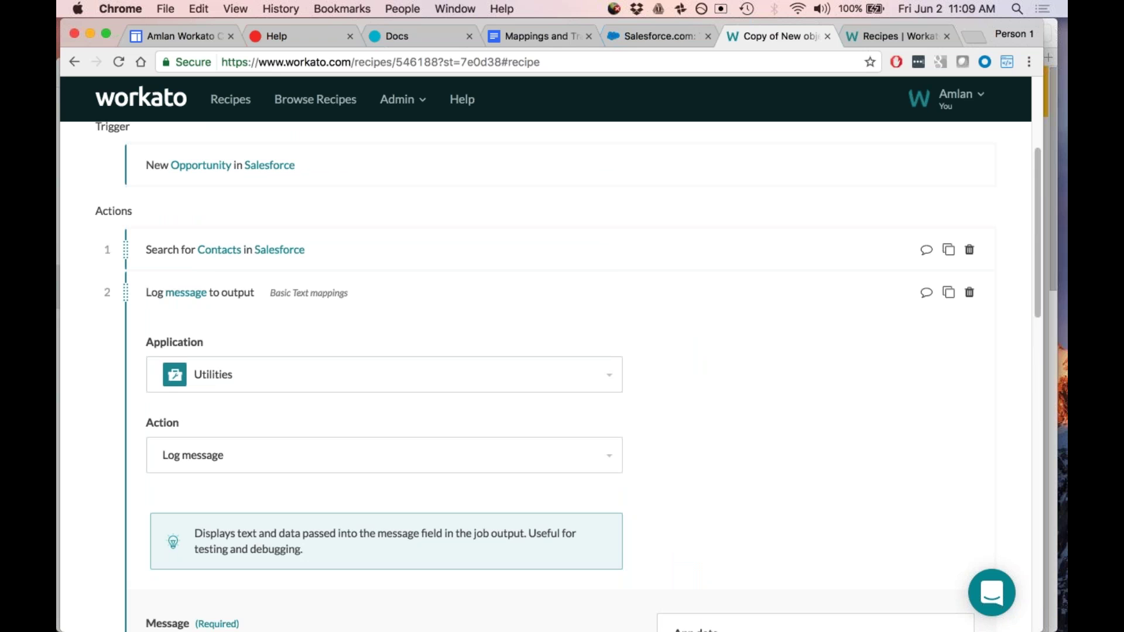
left_click(230, 251)
scroll(312, 405, "up", 3)
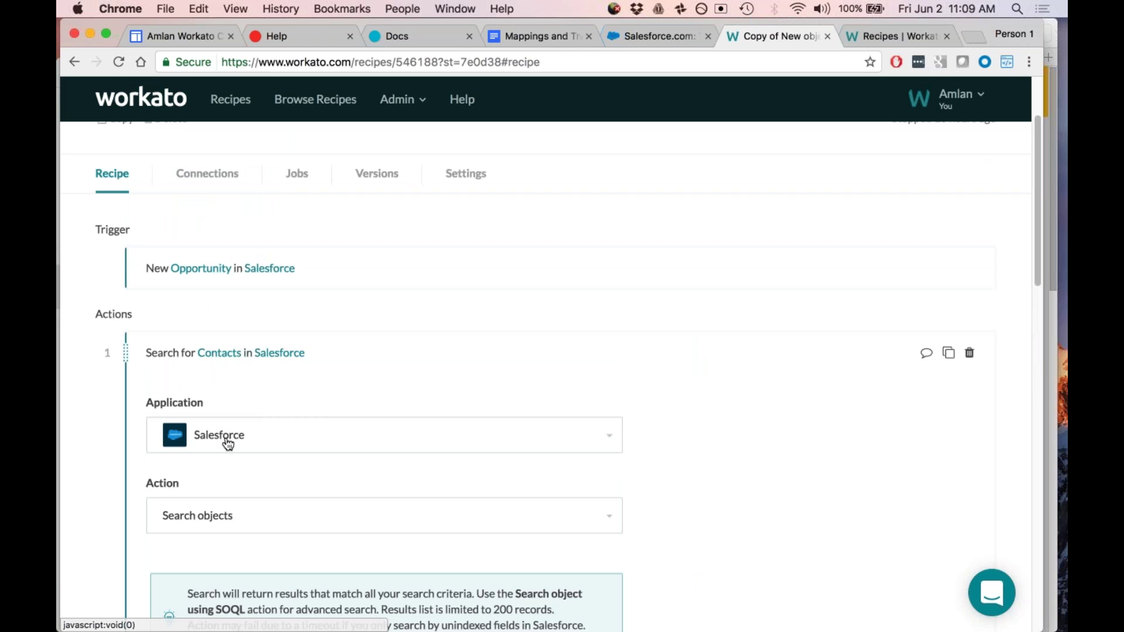
scroll(298, 535, "down", 1)
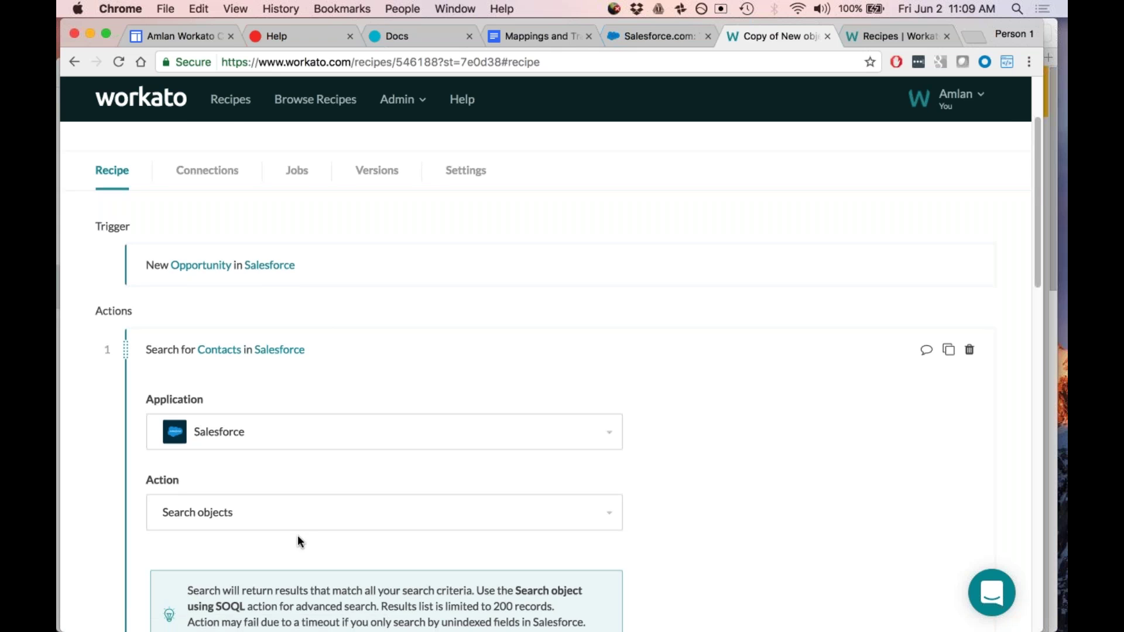
scroll(297, 535, "down", 6)
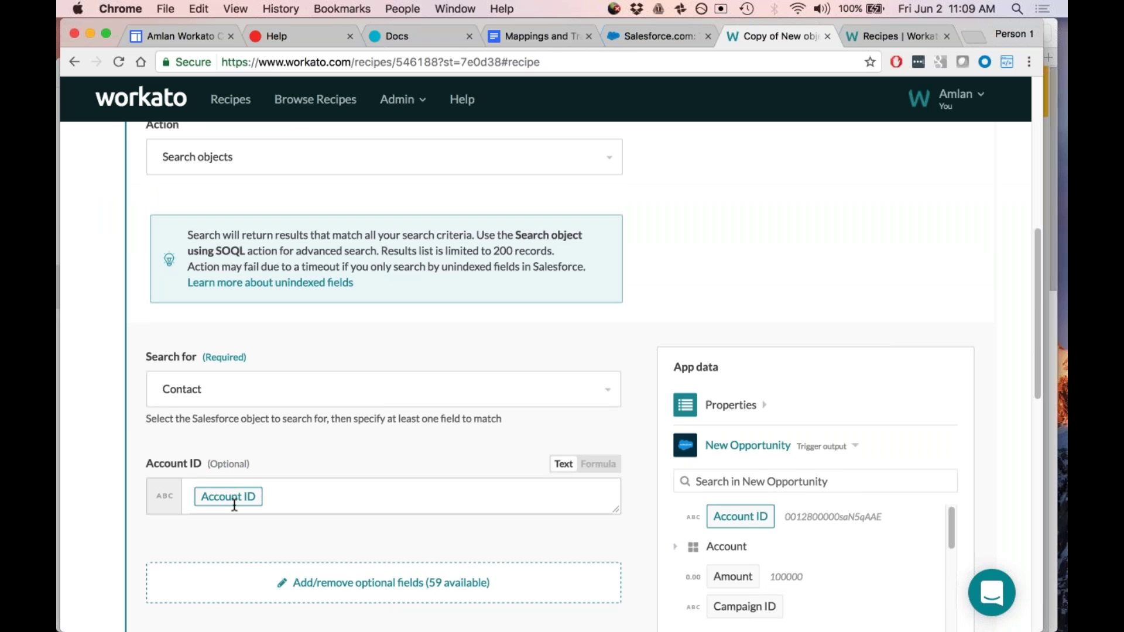
Step: Browse the Salesforce objects available for the search action, then leave the list with Contact still selected
scroll(208, 522, "down", 1)
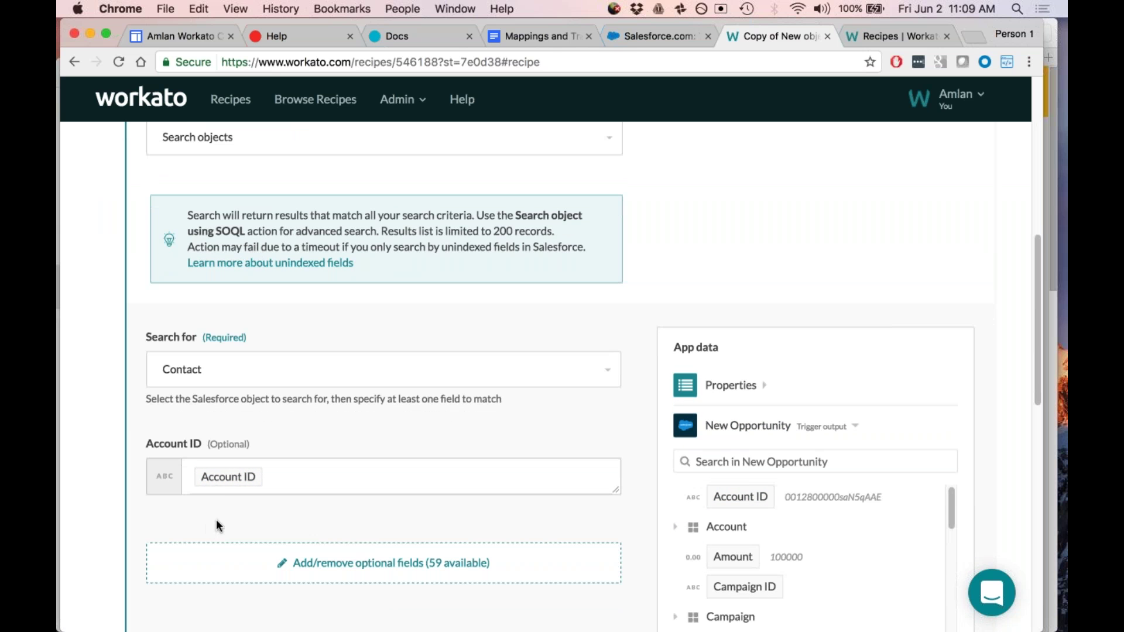
scroll(458, 510, "up", 1)
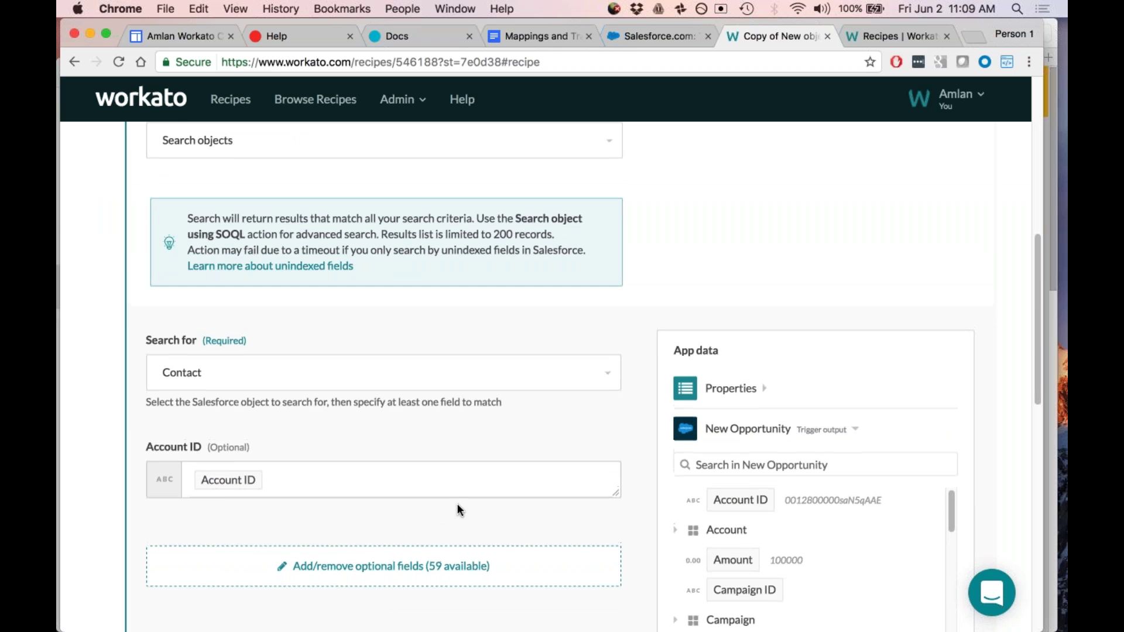
scroll(236, 328, "up", 3)
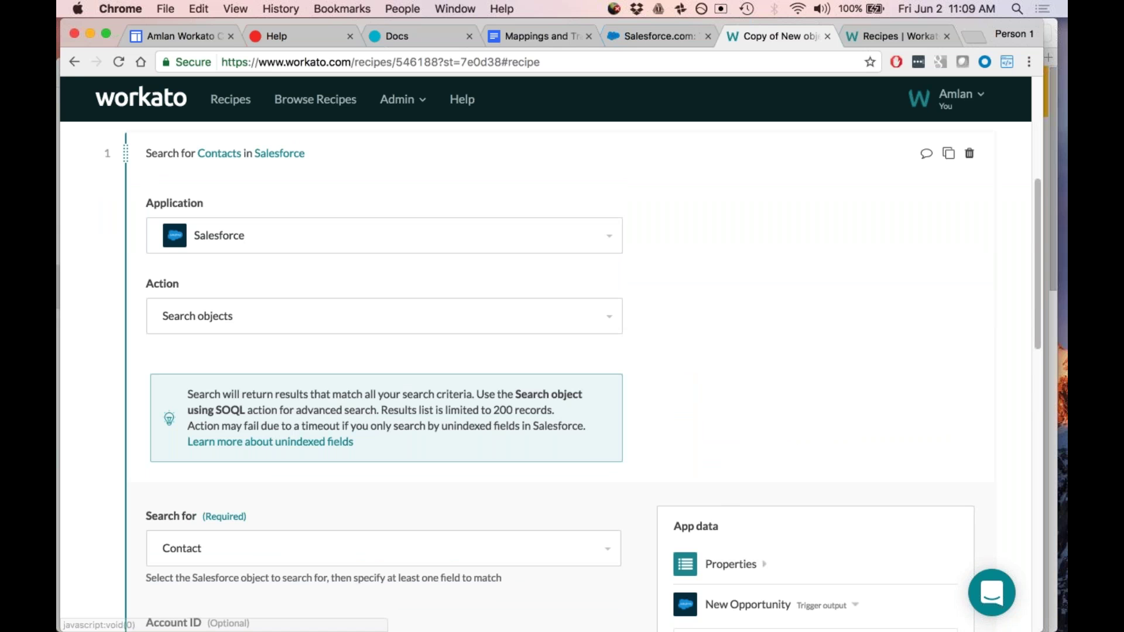
scroll(249, 503, "down", 1)
scroll(248, 531, "down", 3)
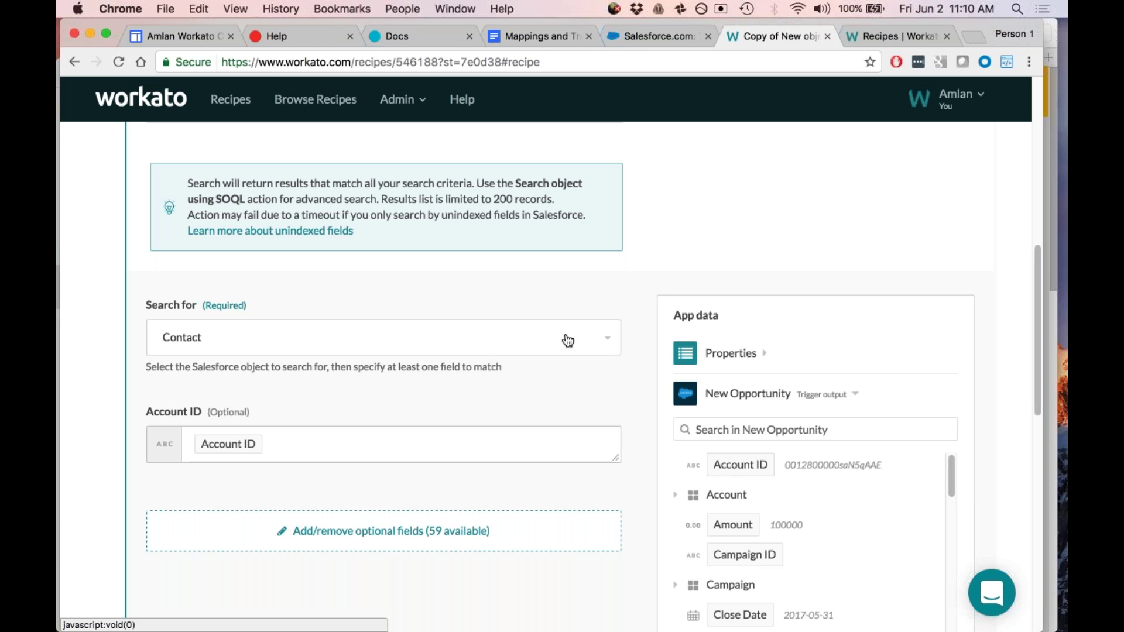
left_click(607, 342)
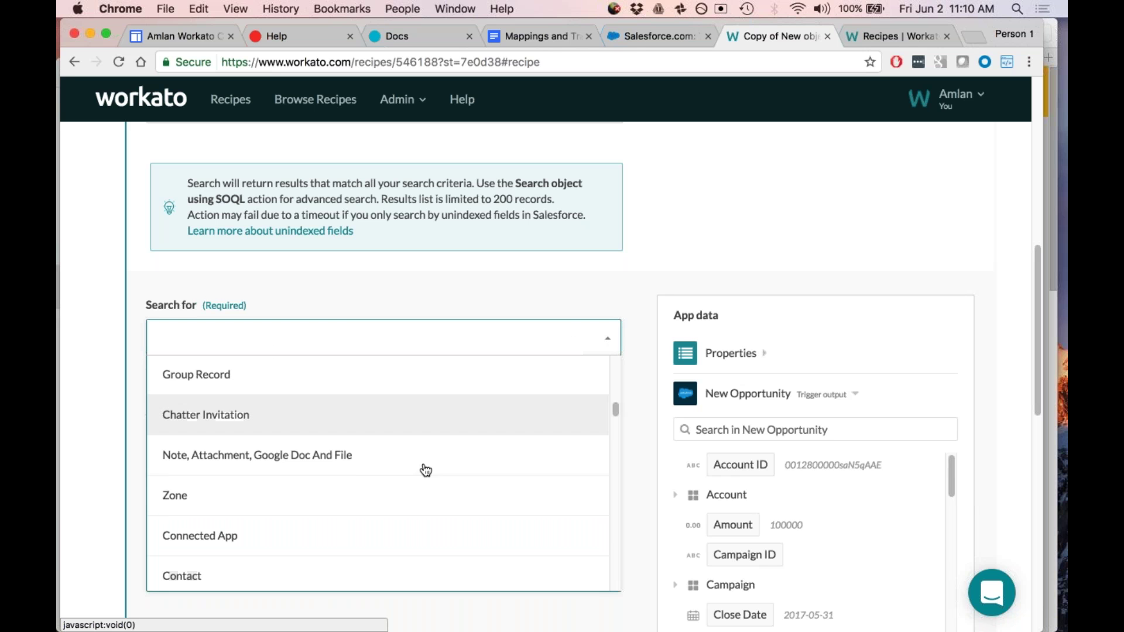
left_click(112, 365)
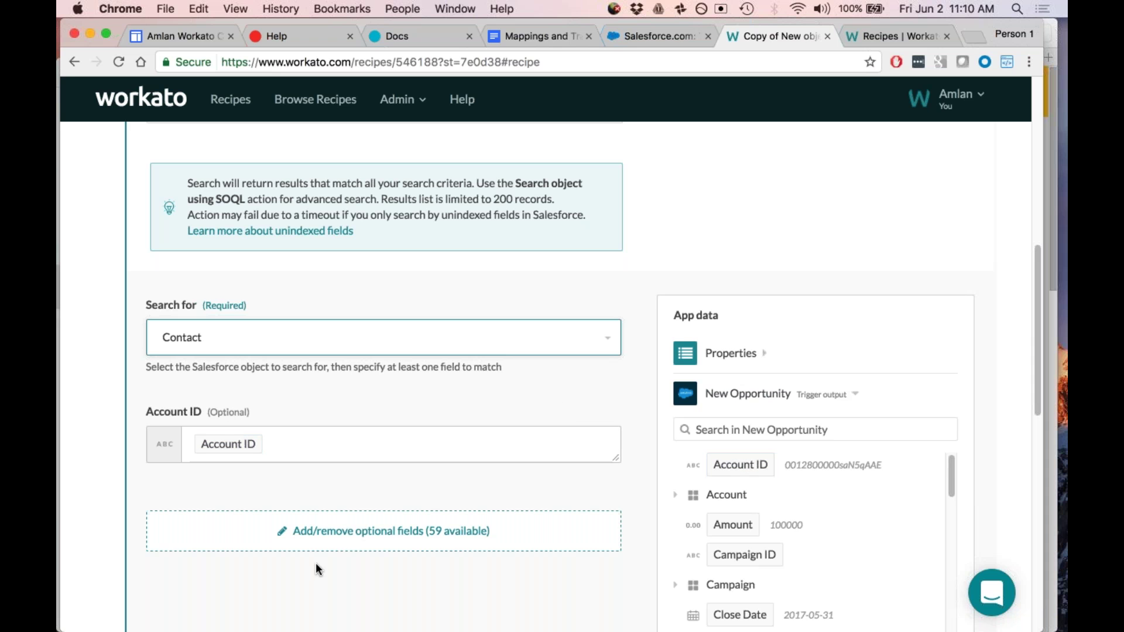
Step: Open the list of optional Contact search fields to view their data types, then close it
scroll(322, 546, "down", 2)
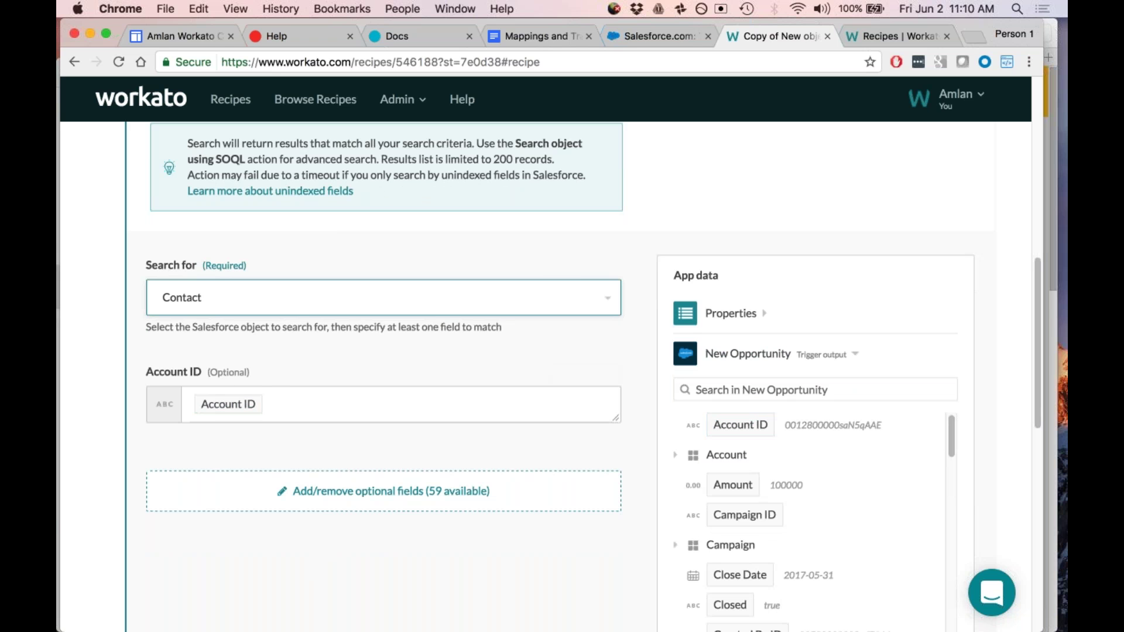
left_click(346, 490)
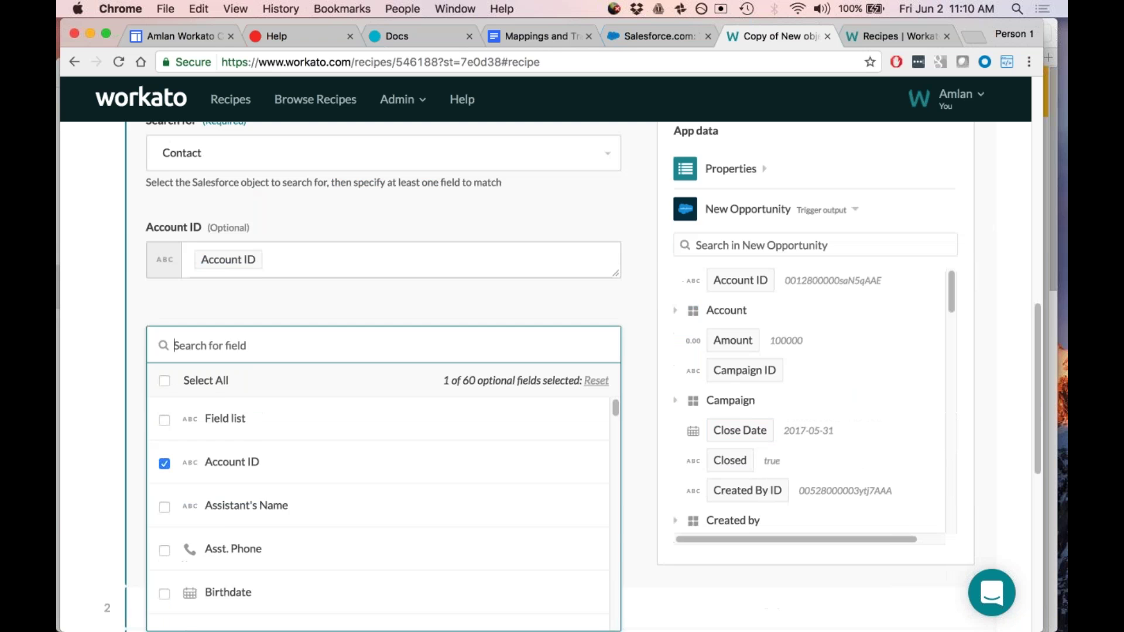
key("Escape")
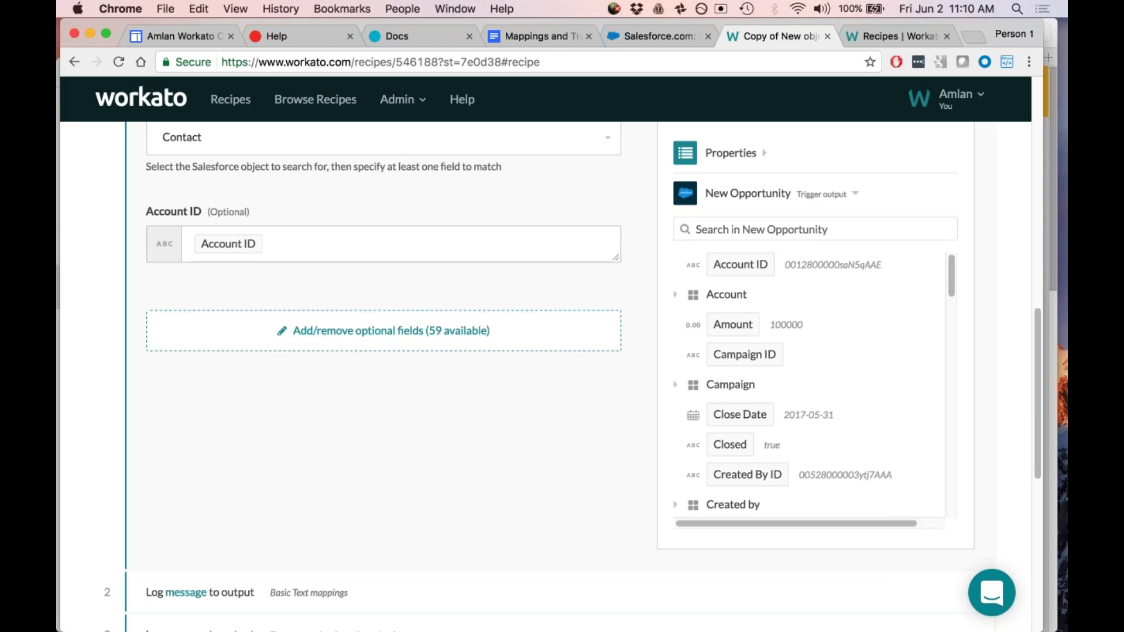
scroll(305, 283, "up", 2)
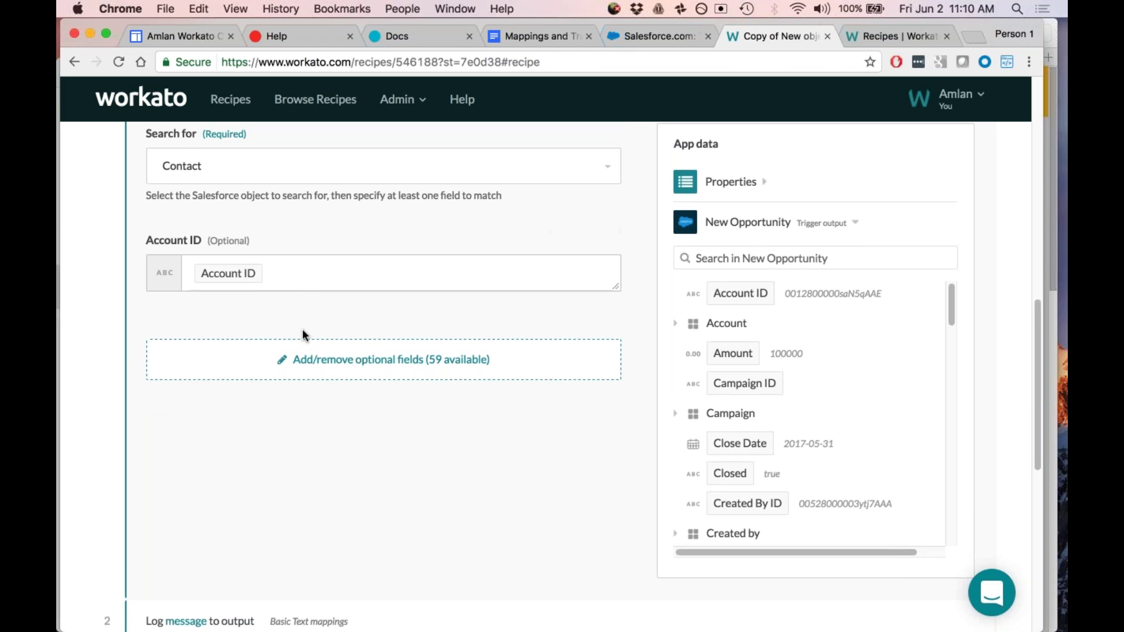
scroll(302, 334, "up", 5)
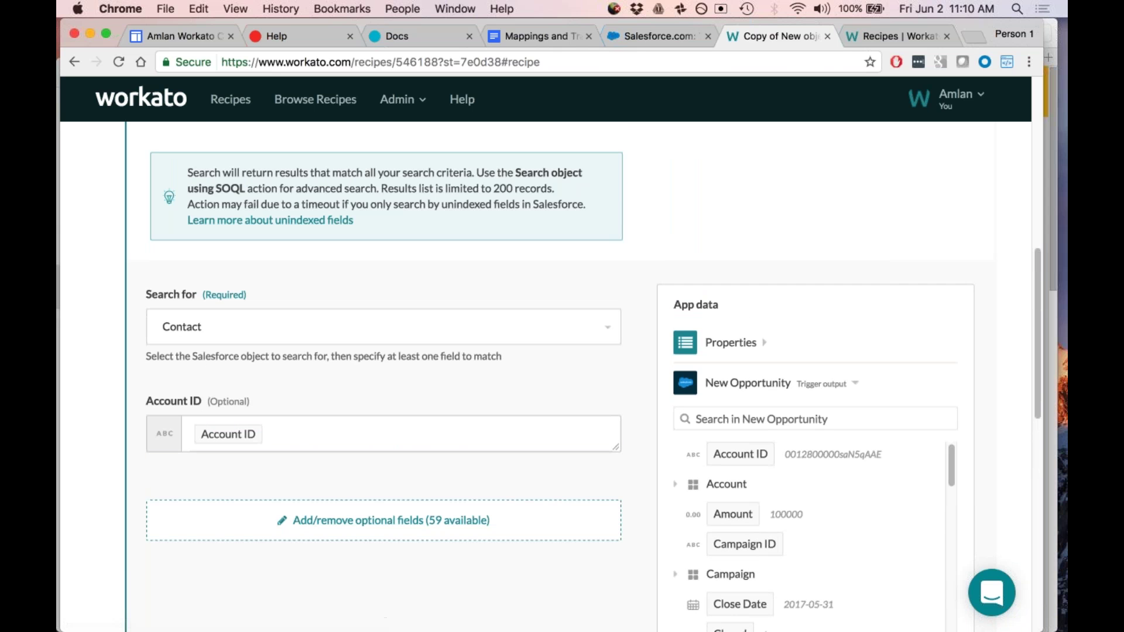
Step: Find the optional Contact fields matching "name" and add Full Name to the search action
left_click(293, 498)
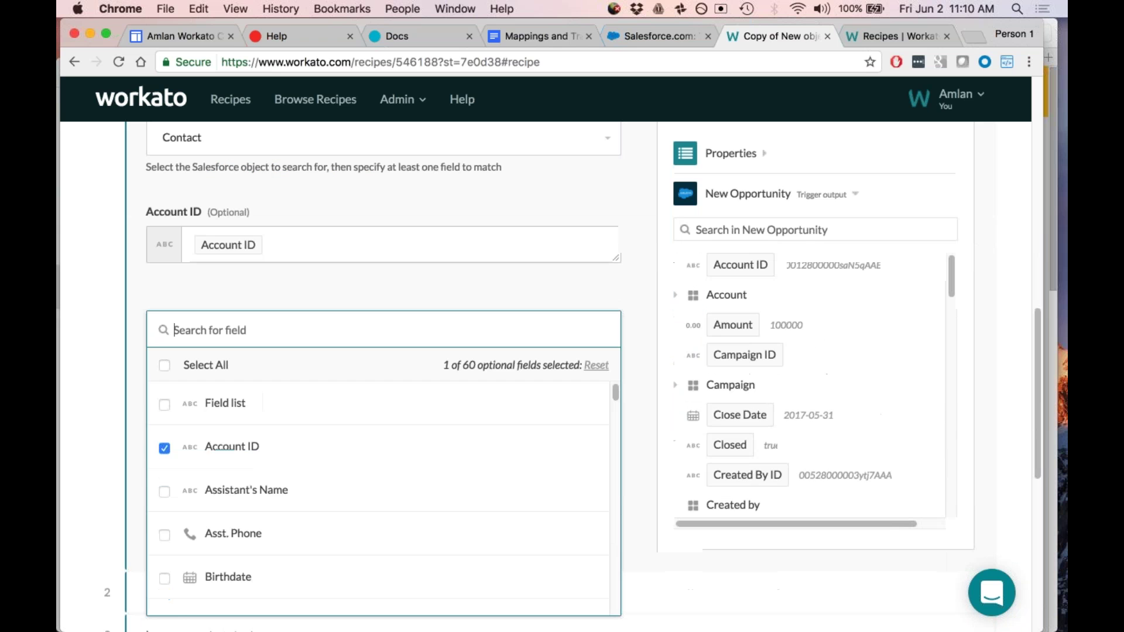
type("name")
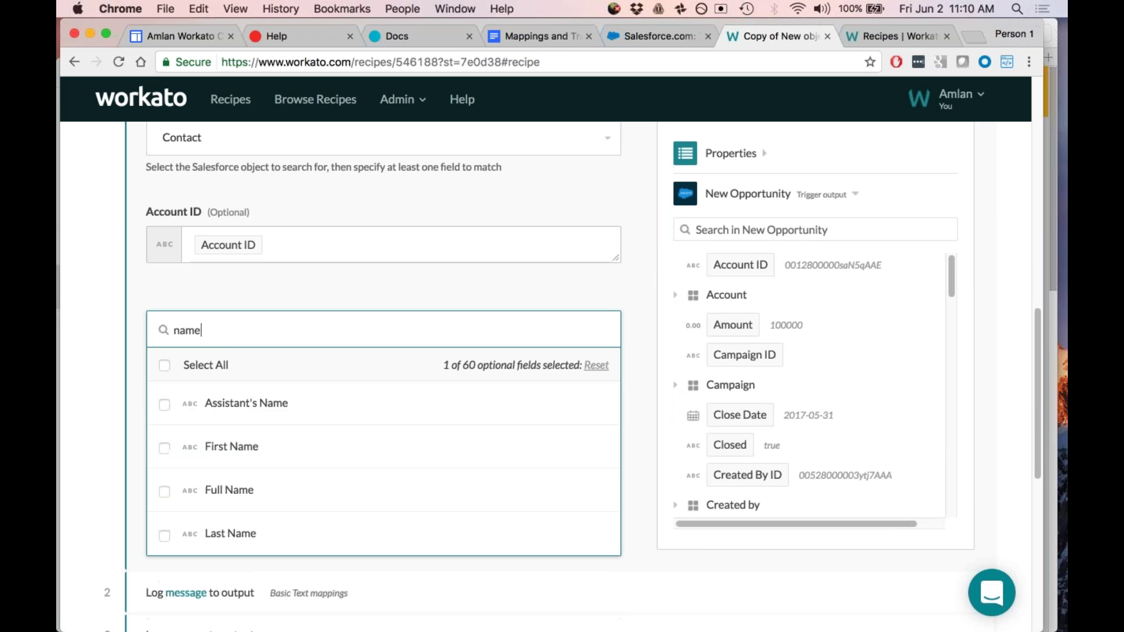
left_click(164, 497)
left_click(110, 437)
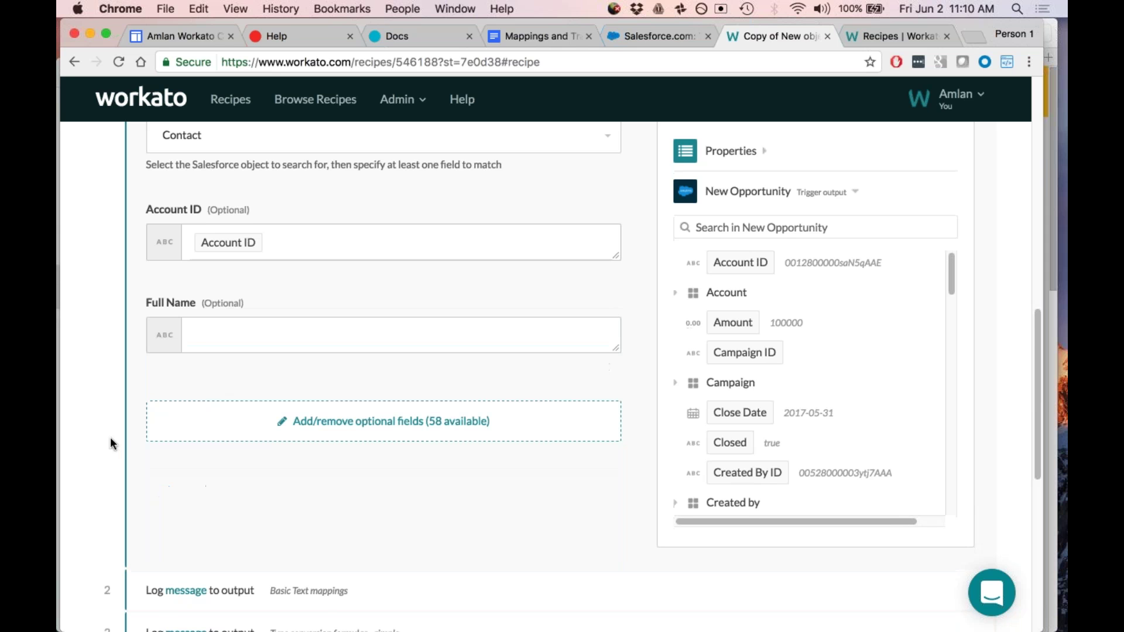
Step: Collapse New Opportunity in the app data, examine the recipe, job and account values under Properties, and collapse Properties again
scroll(248, 393, "down", 2)
scroll(248, 393, "up", 5)
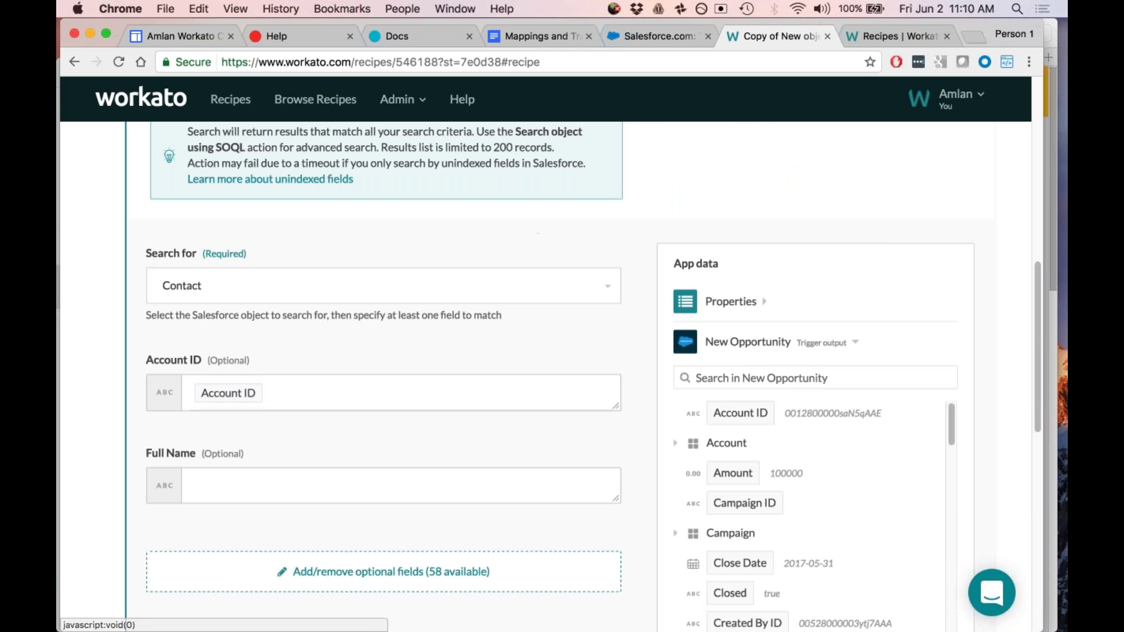
scroll(1004, 310, "down", 1)
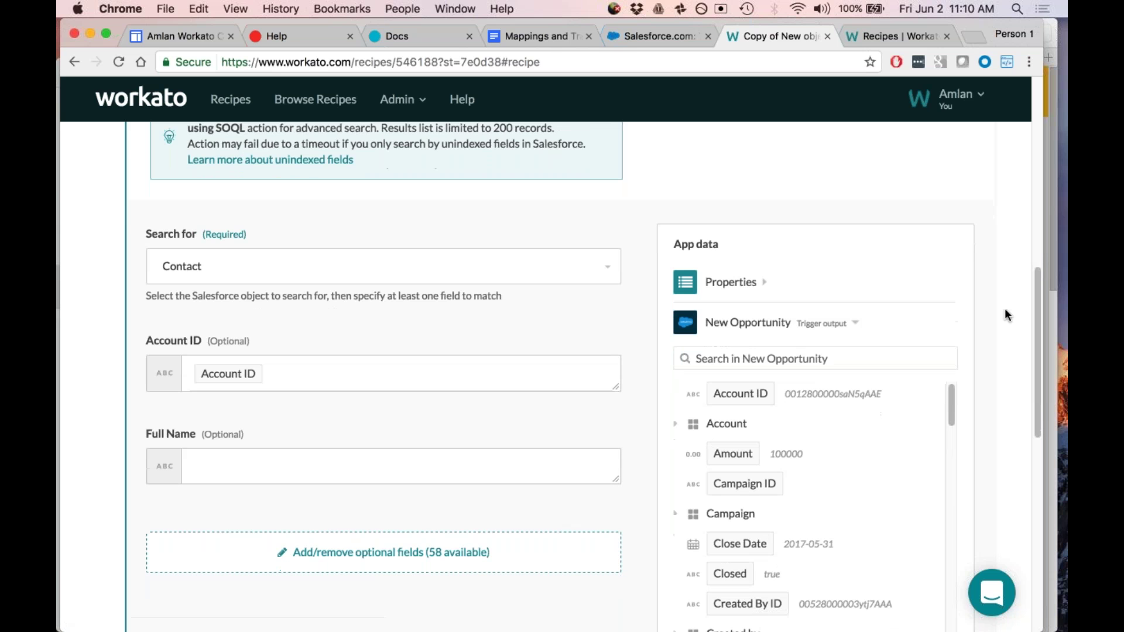
scroll(1004, 308, "down", 3)
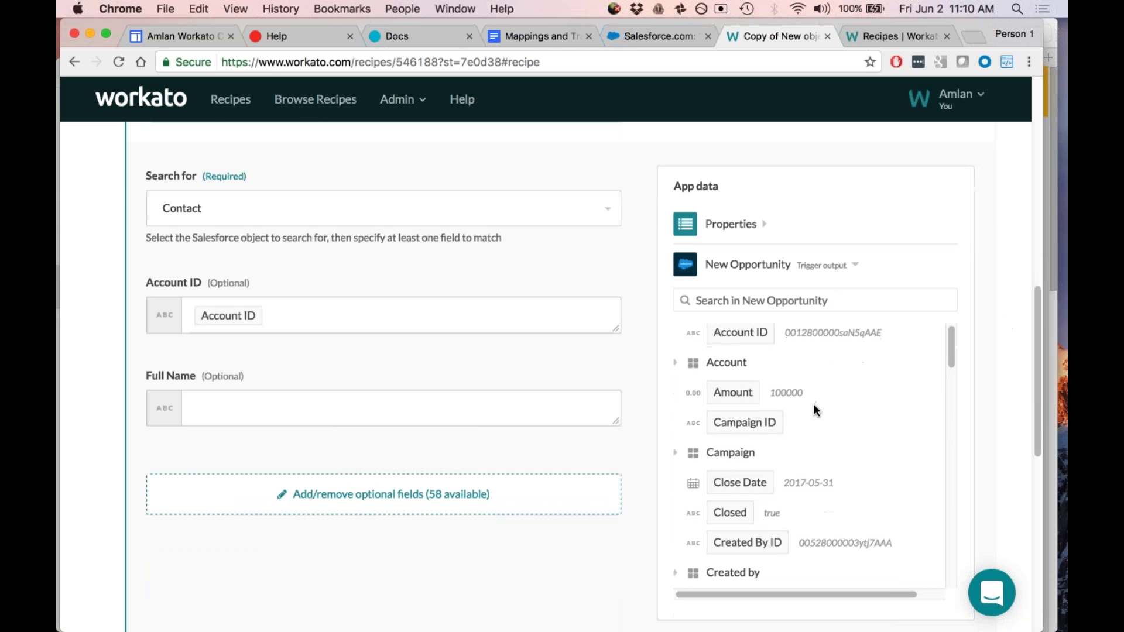
scroll(813, 402, "down", 1)
scroll(733, 380, "up", 1)
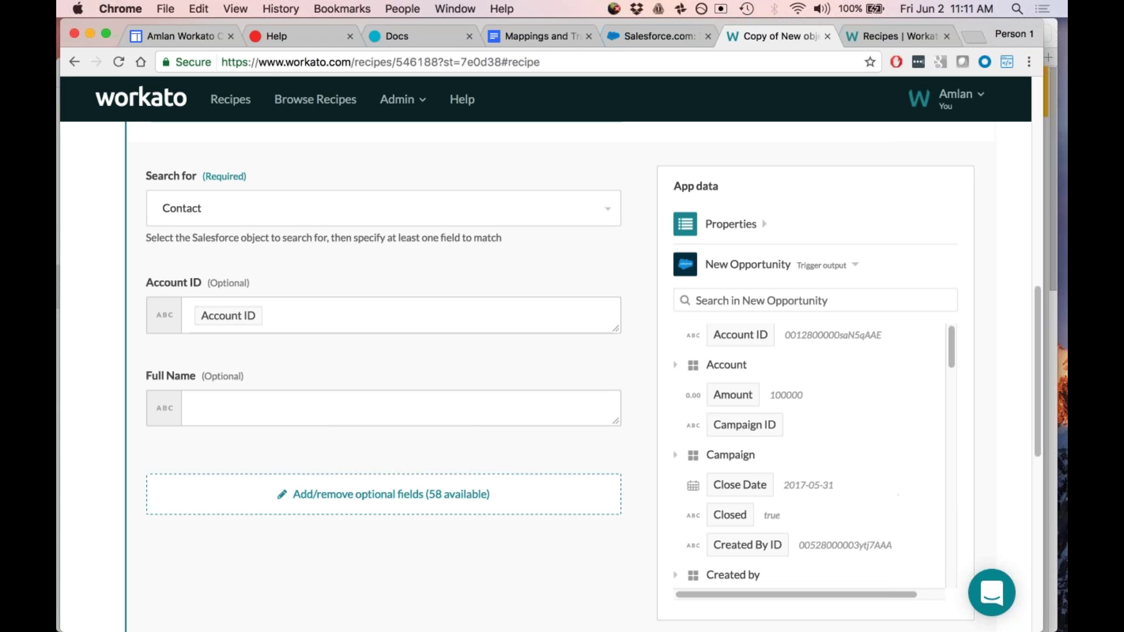
left_click(741, 271)
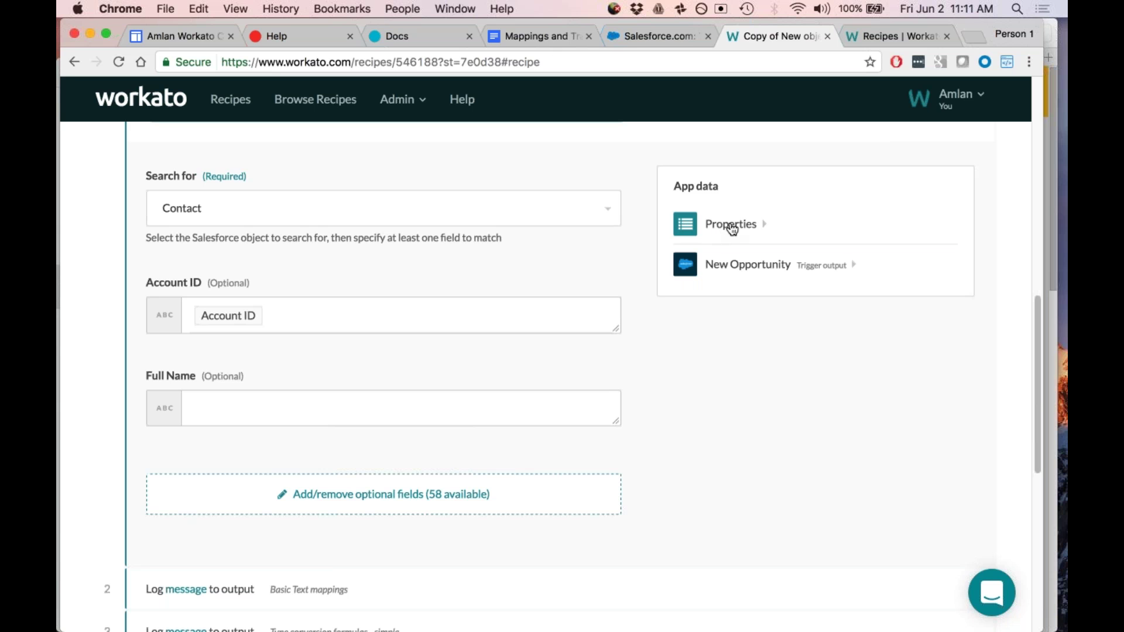
left_click(732, 229)
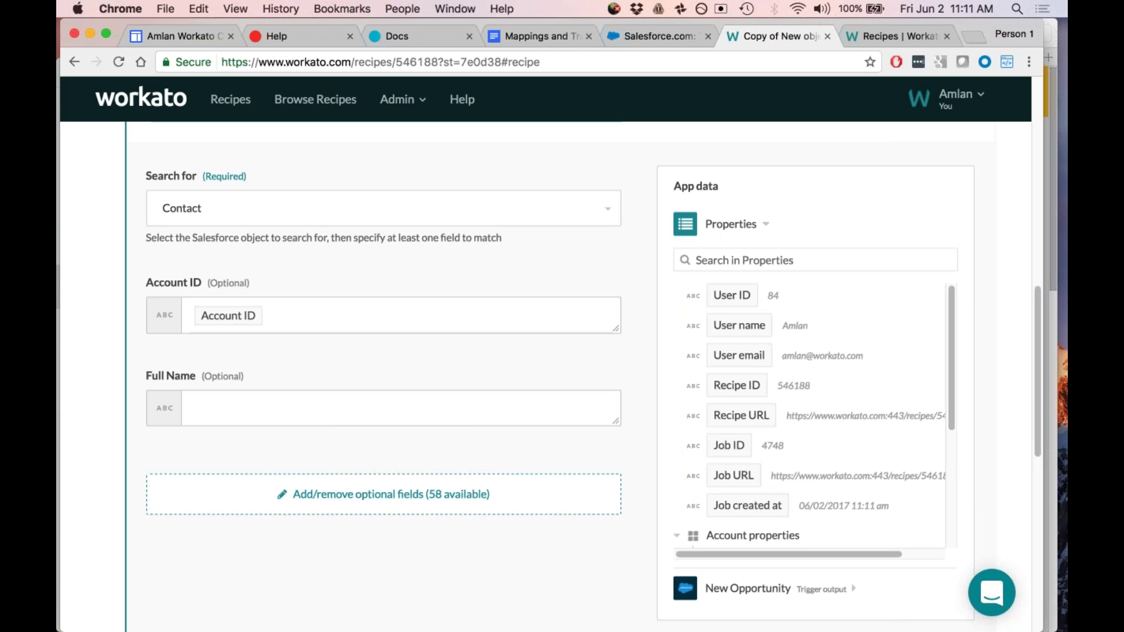
scroll(757, 357, "down", 4)
scroll(743, 404, "up", 3)
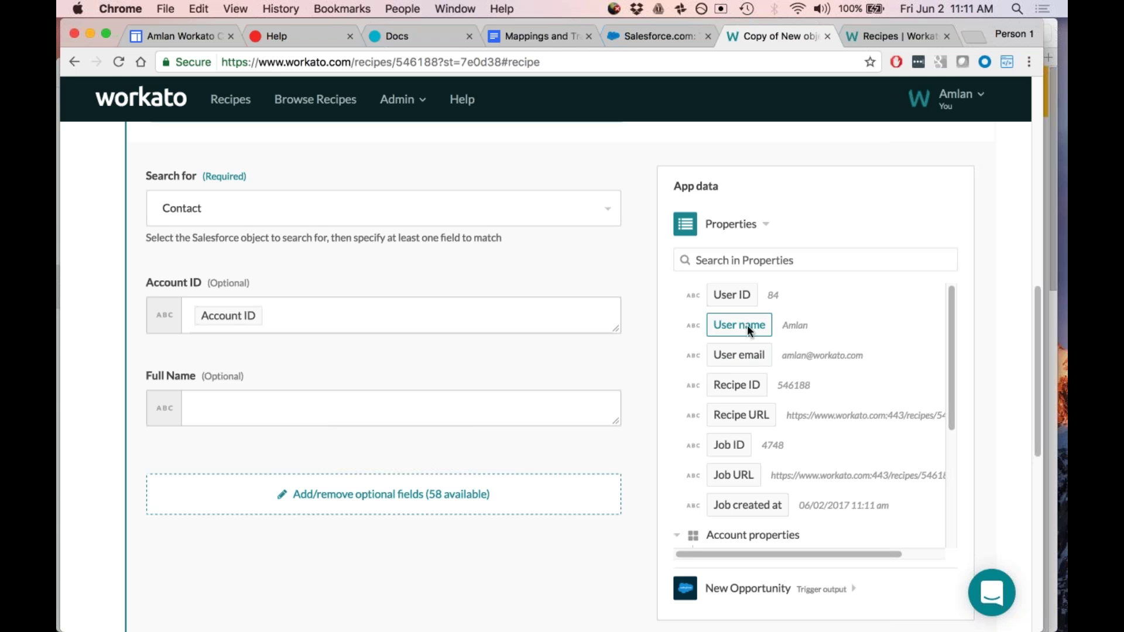
scroll(746, 454, "down", 5)
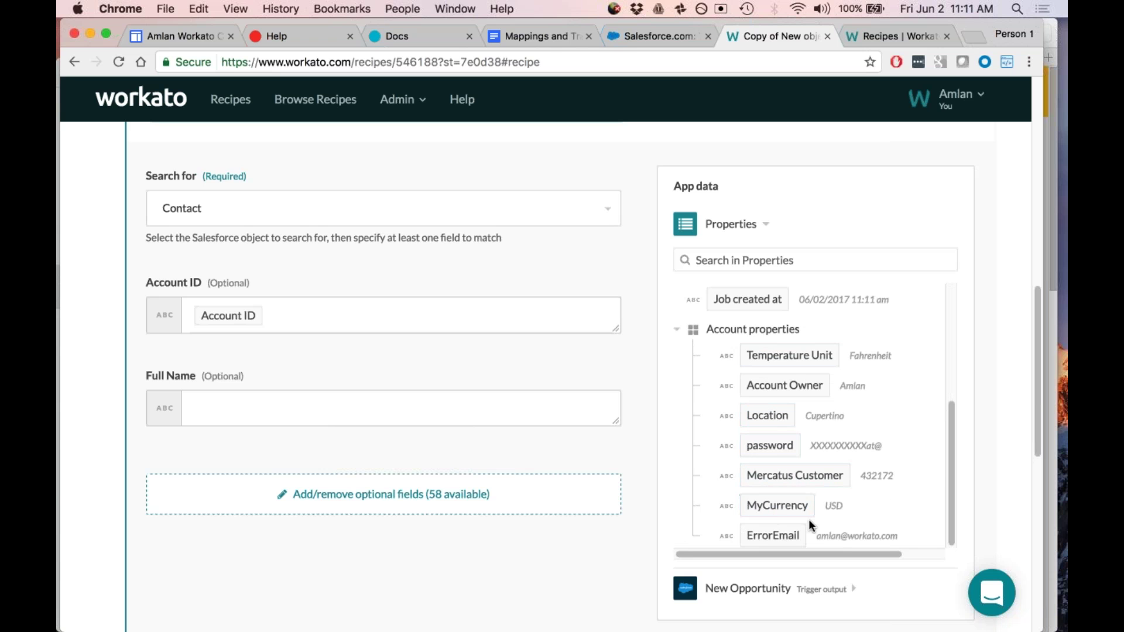
left_click(735, 224)
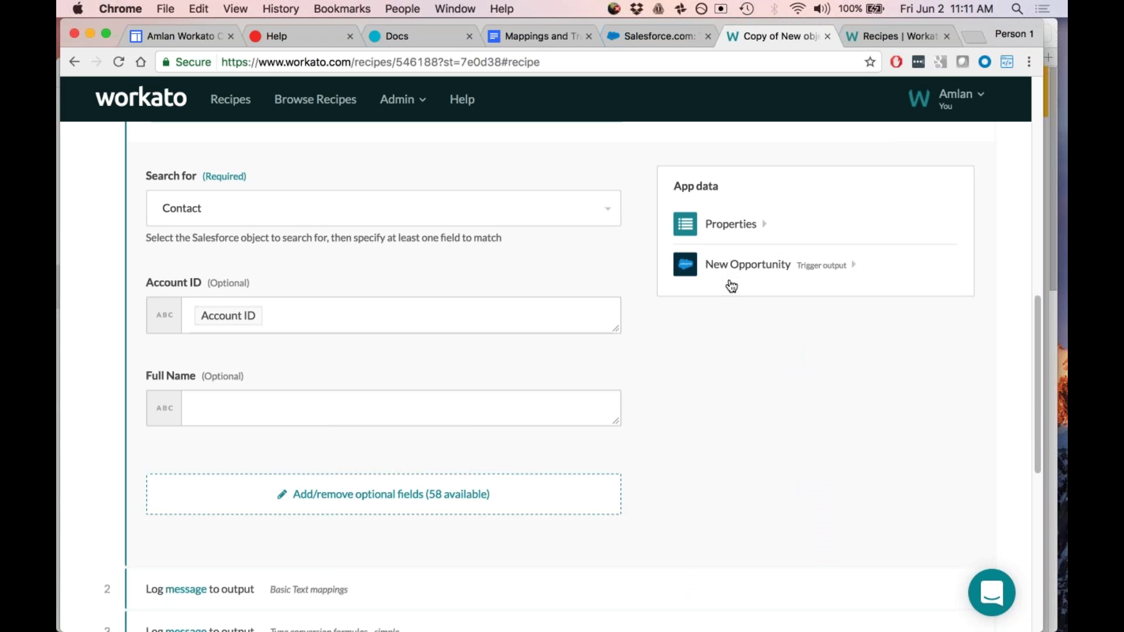
Step: Expand the New Opportunity trigger output and examine its fields down to Won and the custom fields such as Current Generator(s)
scroll(730, 284, "up", 1)
scroll(713, 416, "up", 2)
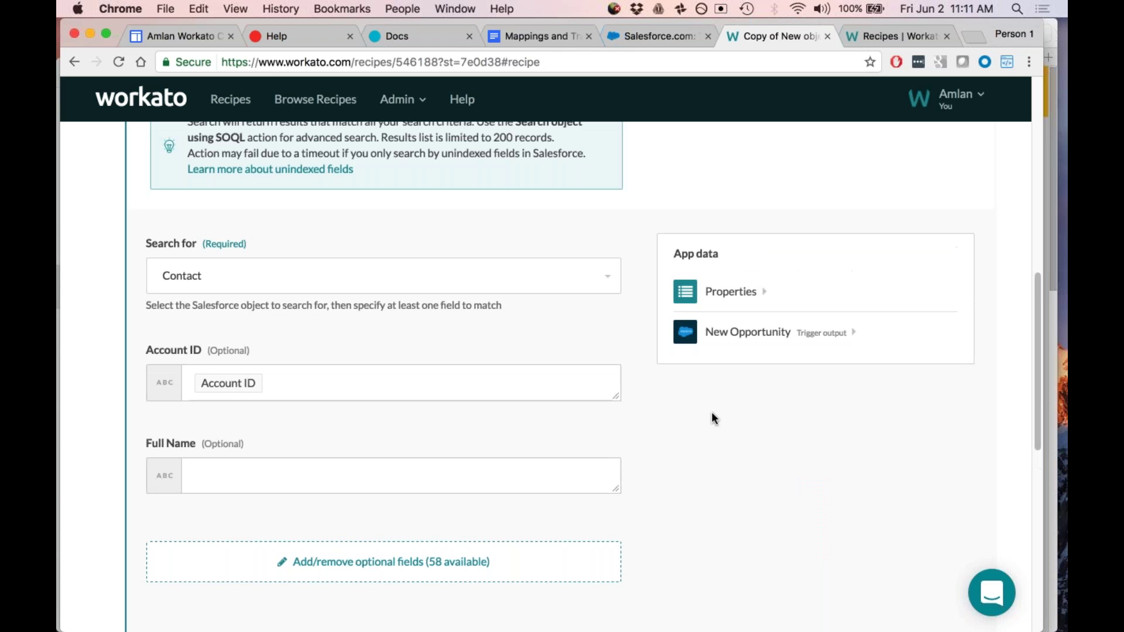
scroll(719, 417, "up", 1)
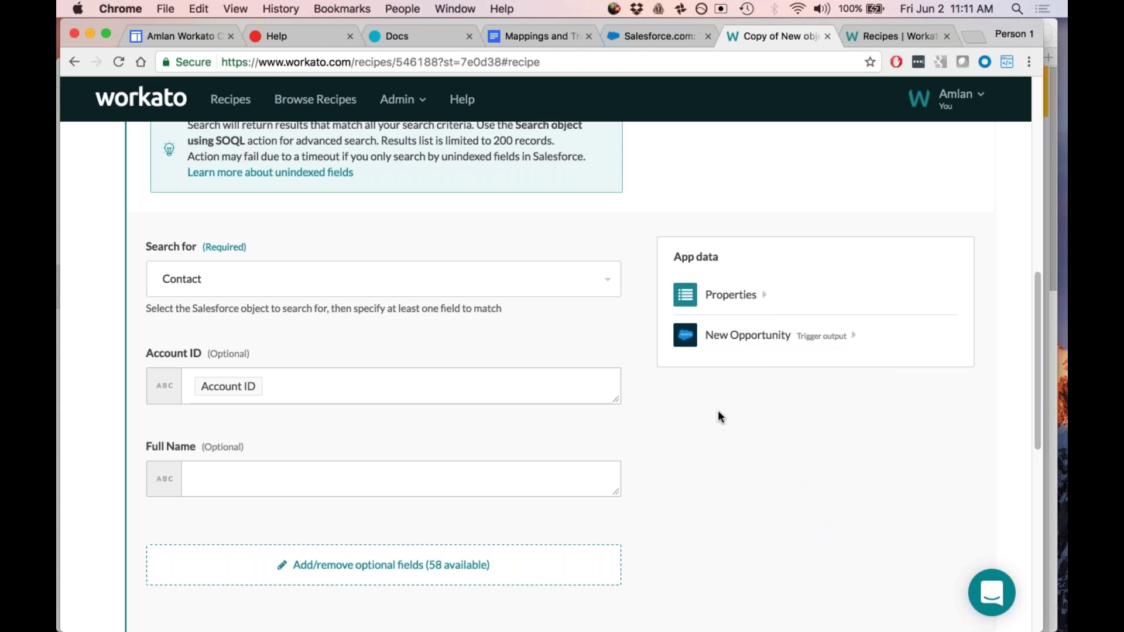
scroll(719, 417, "up", 1)
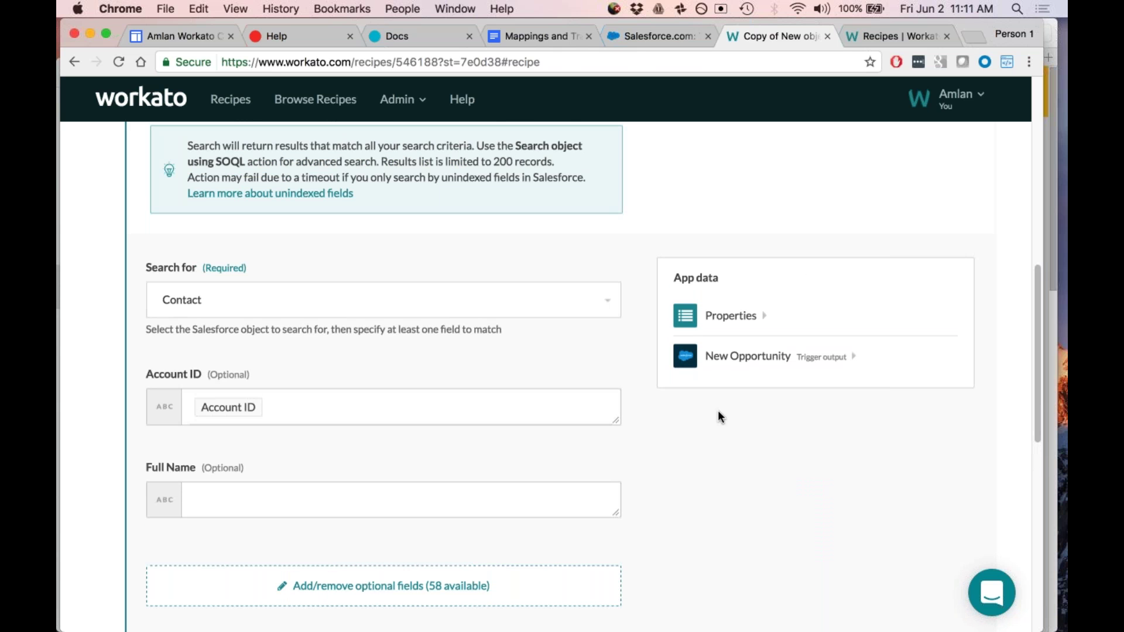
scroll(718, 417, "up", 2)
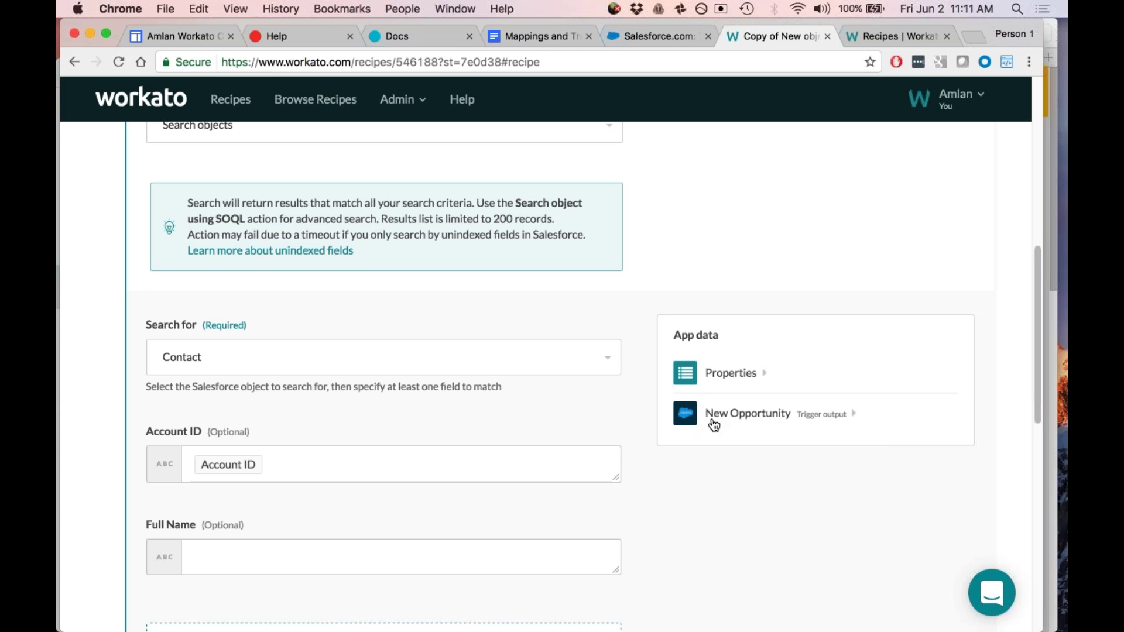
left_click(781, 417)
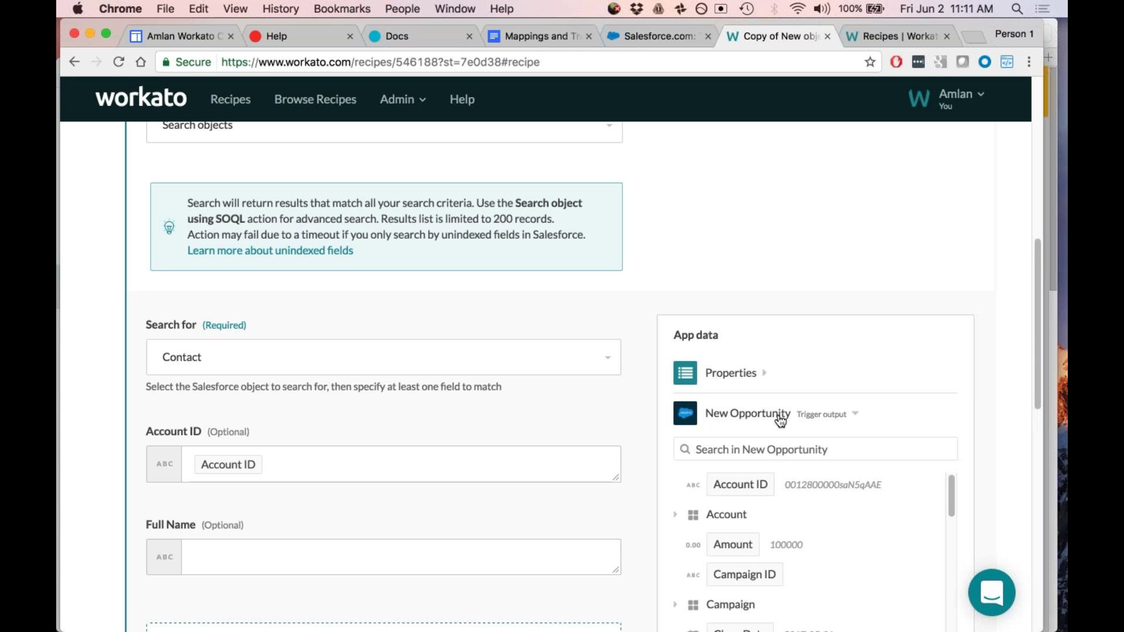
scroll(663, 509, "down", 1)
scroll(662, 506, "down", 1)
scroll(886, 465, "down", 5)
scroll(847, 496, "down", 10)
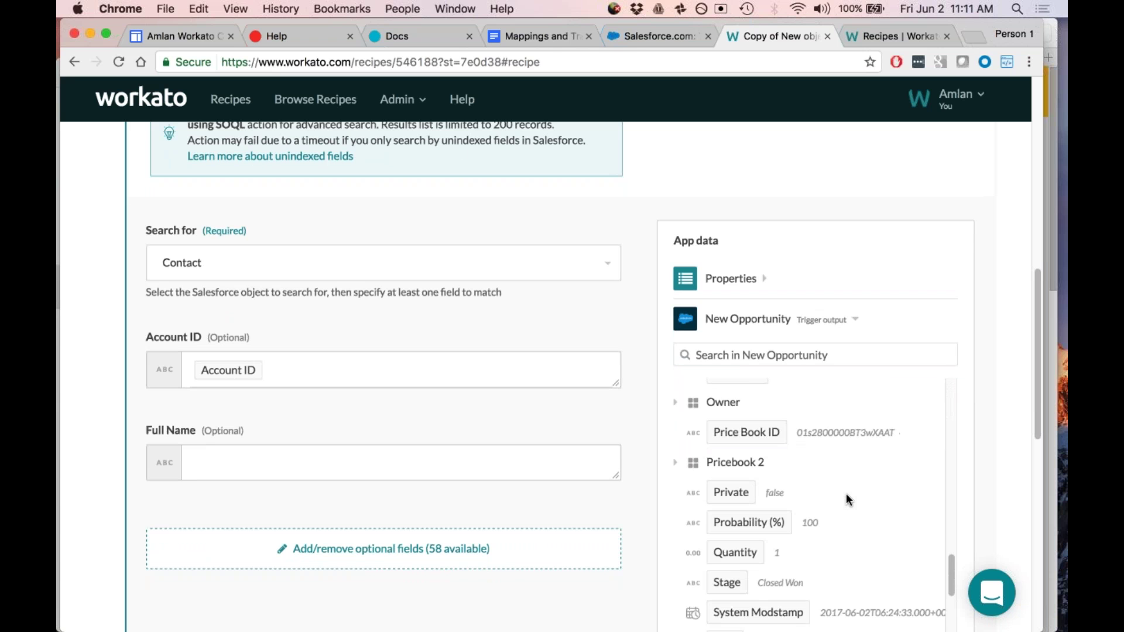
scroll(846, 495, "down", 1)
scroll(846, 495, "down", 3)
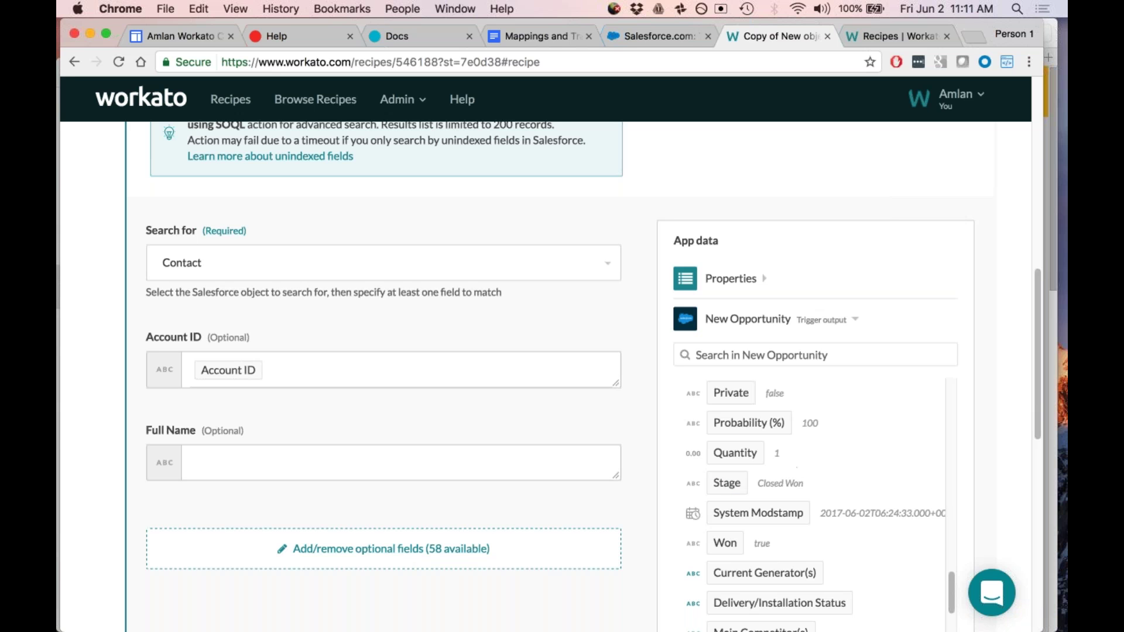
Step: Search the New Opportunity output fields for "name", then clear the search
left_click(731, 351)
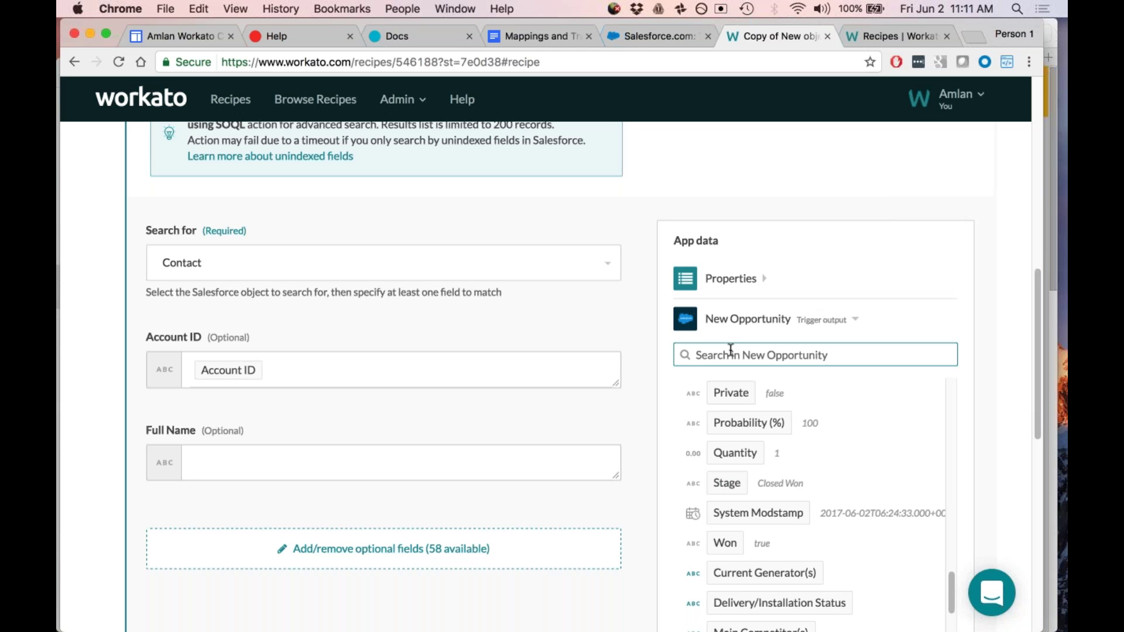
type("name")
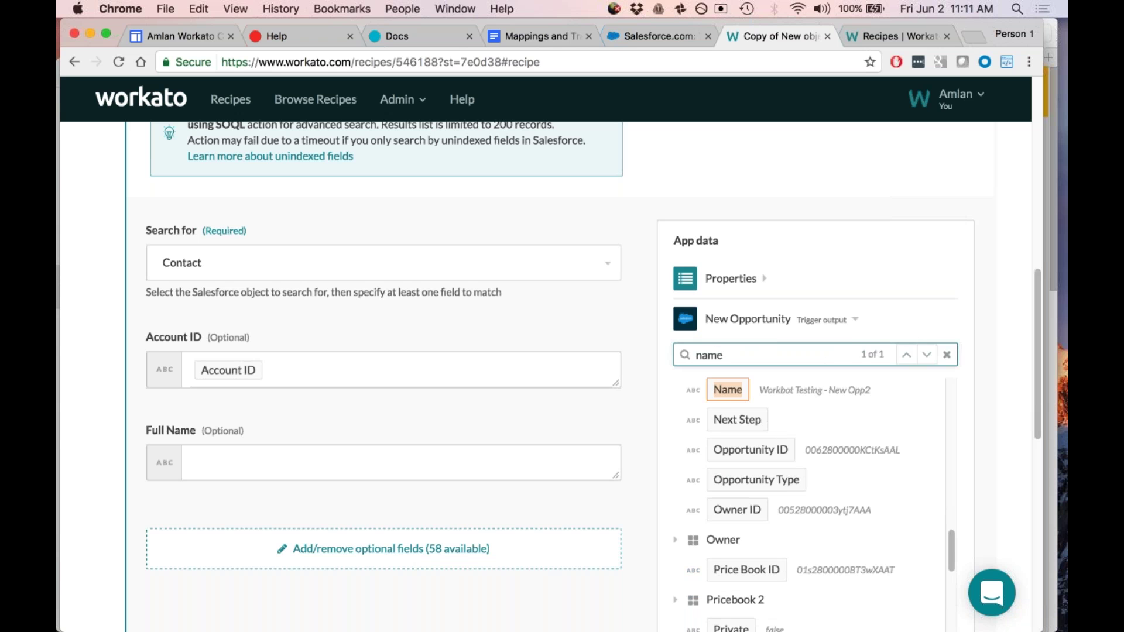
key("BackSpace")
key("BackSpace")
key("BackSpace")
key("BackSpace")
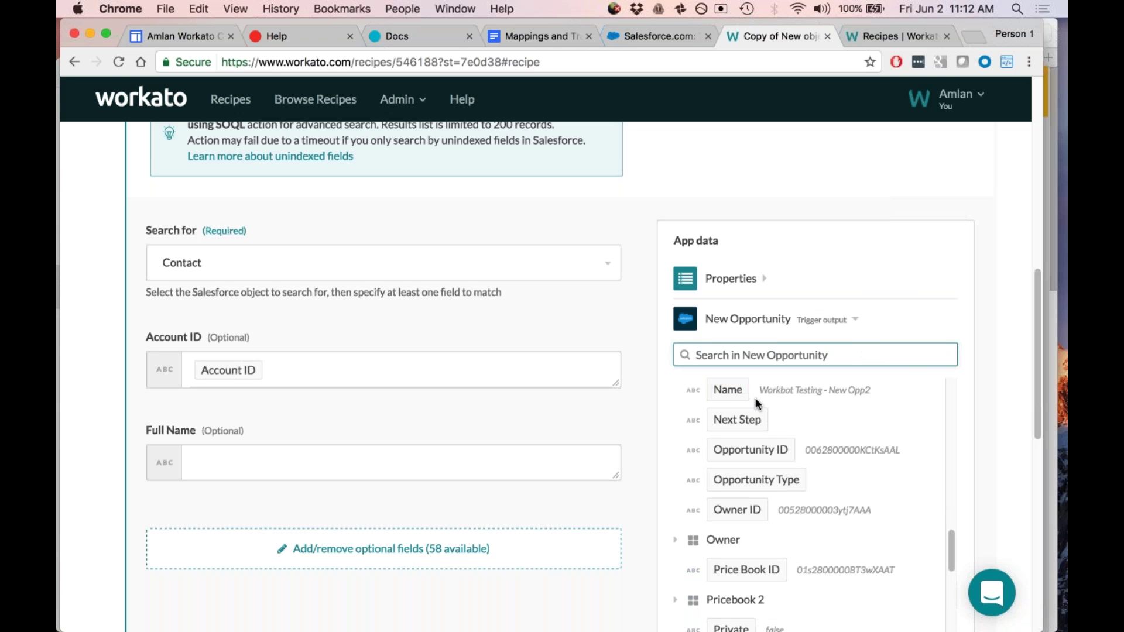
Step: Search the New Opportunity output fields for "id", then clear the search
type("id")
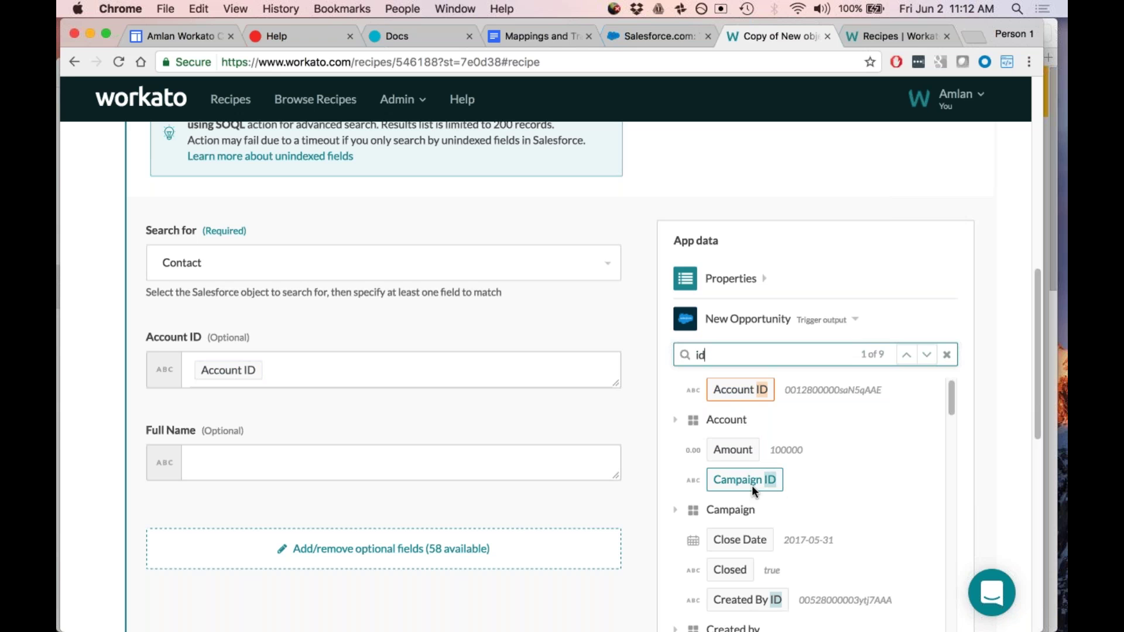
key("BackSpace")
key("BackSpace")
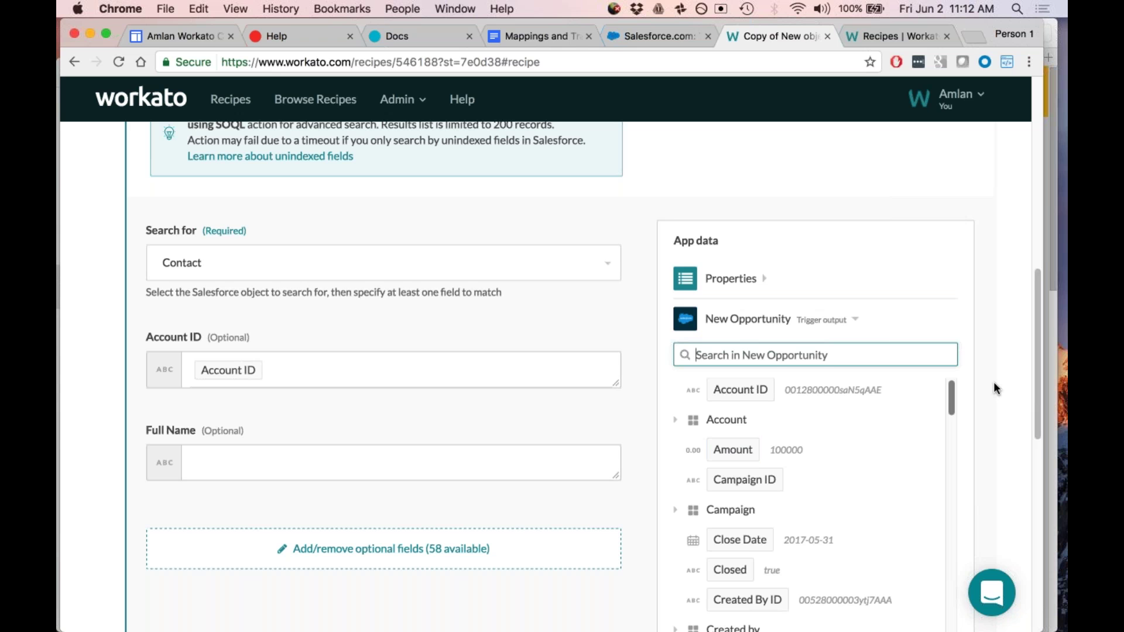
Step: Expand the Account group in the New Opportunity output and examine its nested fields down to the billing fields
scroll(993, 382, "down", 2)
left_click(676, 382)
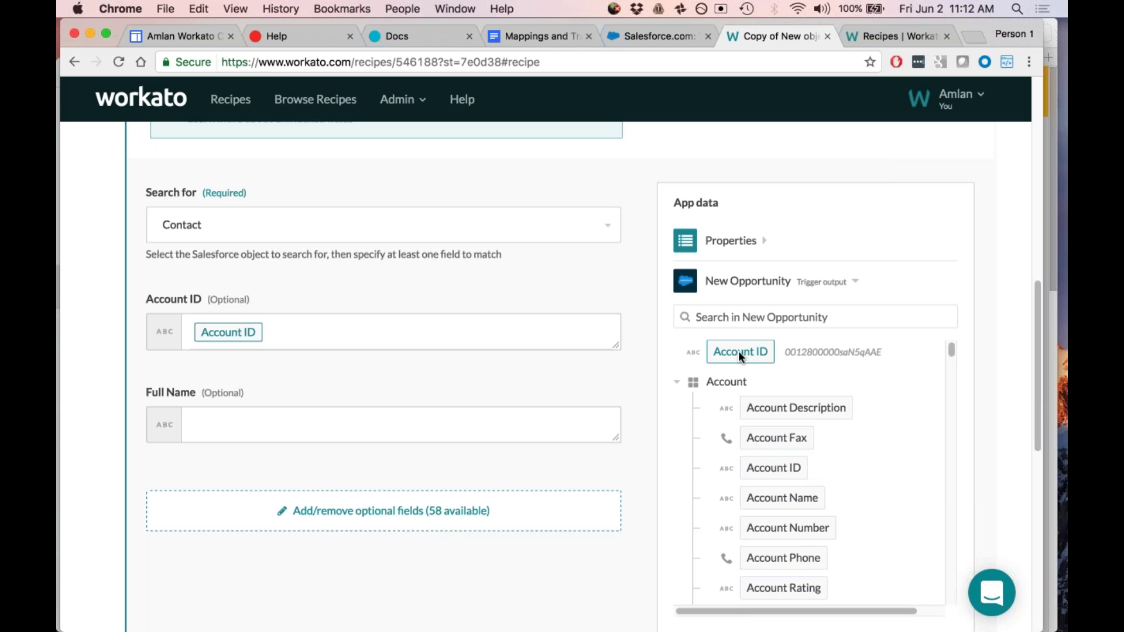
scroll(669, 465, "down", 1)
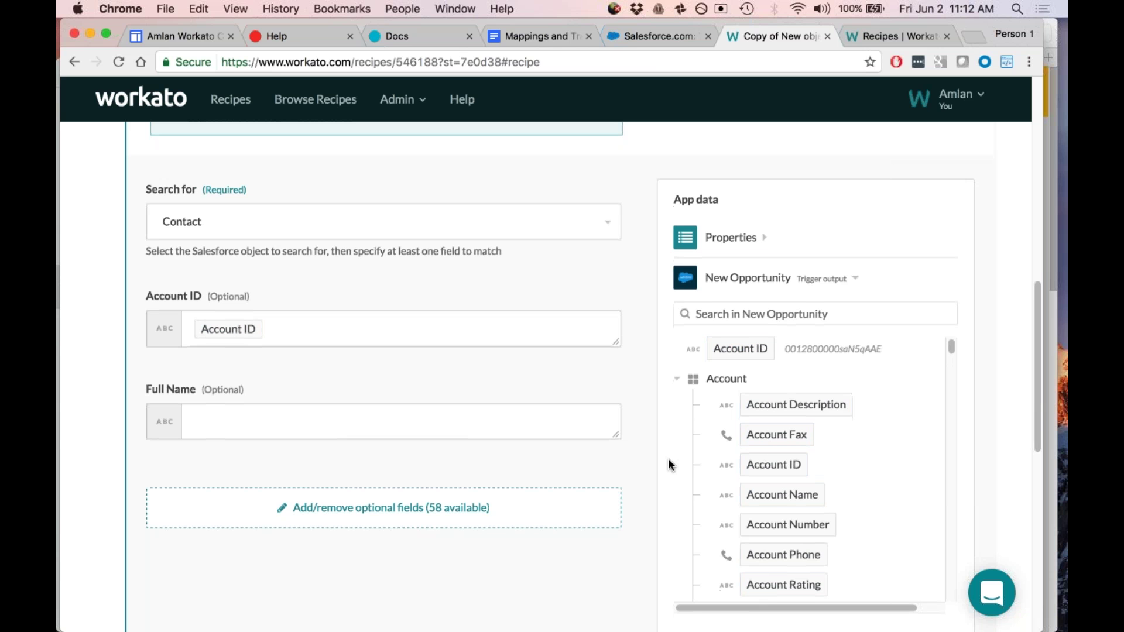
scroll(669, 458, "down", 3)
scroll(827, 436, "down", 3)
scroll(824, 436, "up", 4)
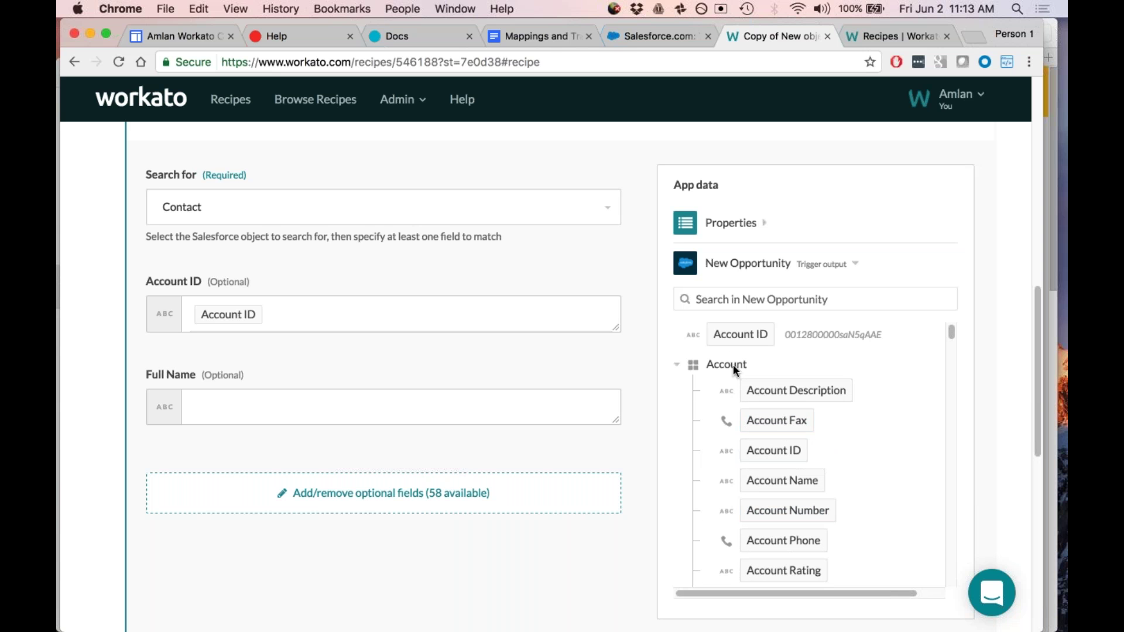
scroll(761, 433, "down", 10)
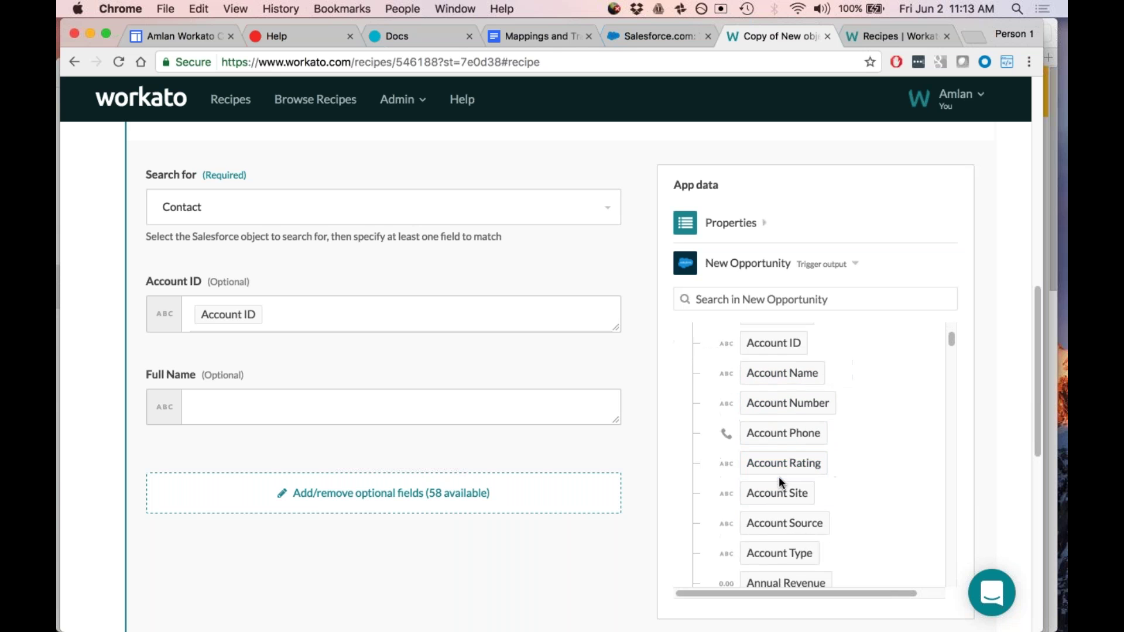
scroll(781, 486, "down", 5)
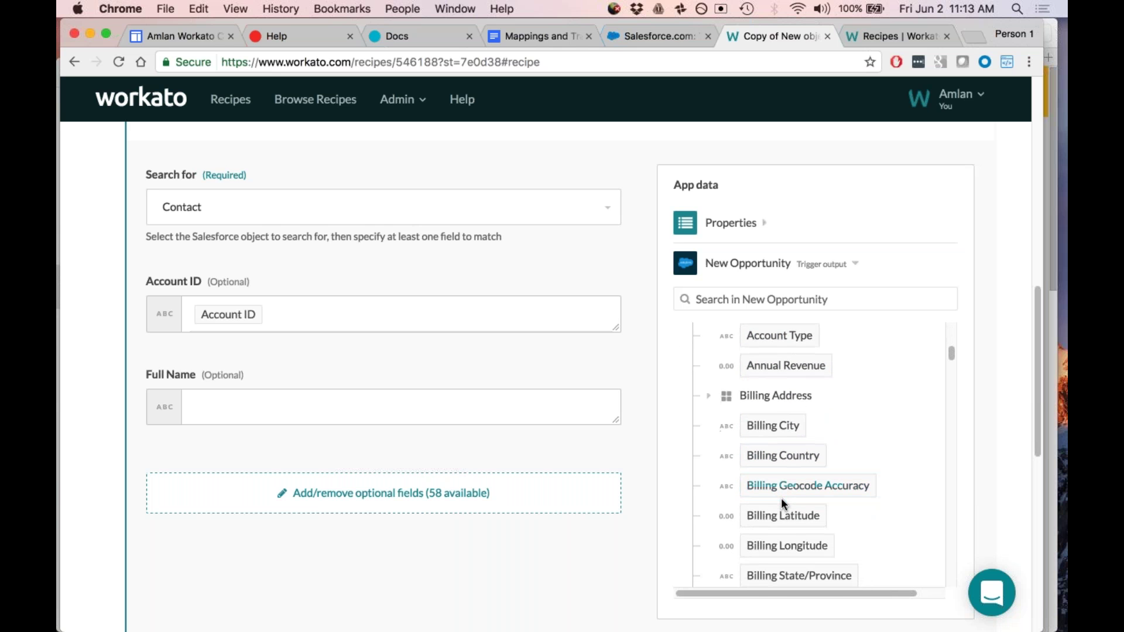
Step: Expand Billing Address inside the Account group and examine its subfields and the account fields that follow
scroll(781, 500, "down", 1)
left_click(775, 369)
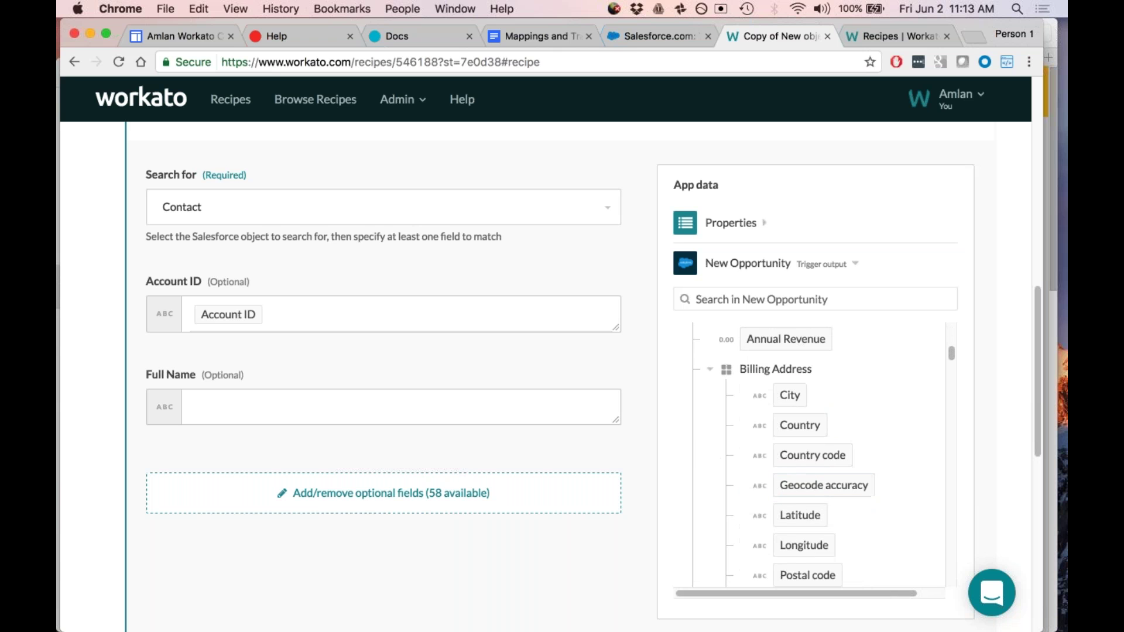
scroll(809, 455, "down", 1)
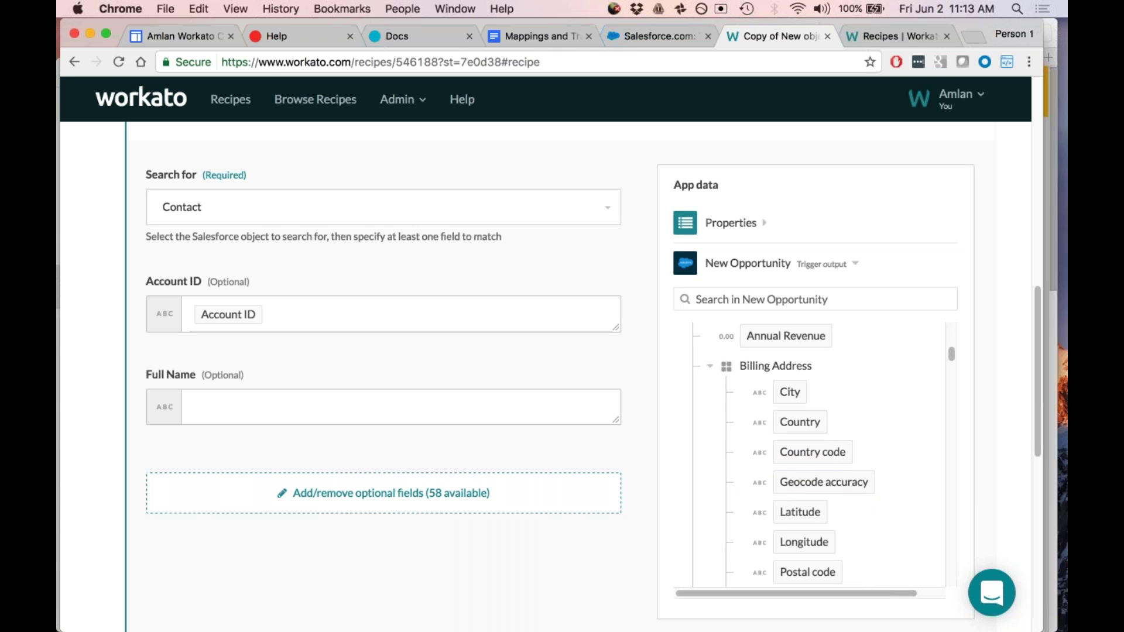
scroll(771, 432, "down", 8)
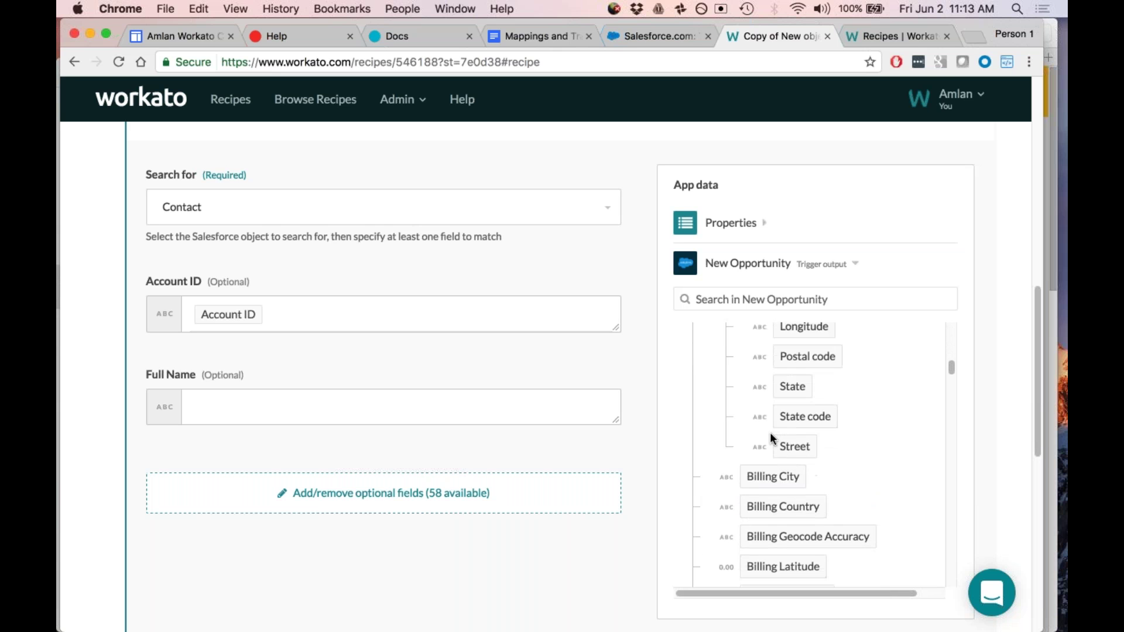
scroll(770, 431, "down", 11)
scroll(770, 433, "down", 1)
Step: Expand the Created by group nested under Account, then return to the Account group and collapse it
left_click(710, 464)
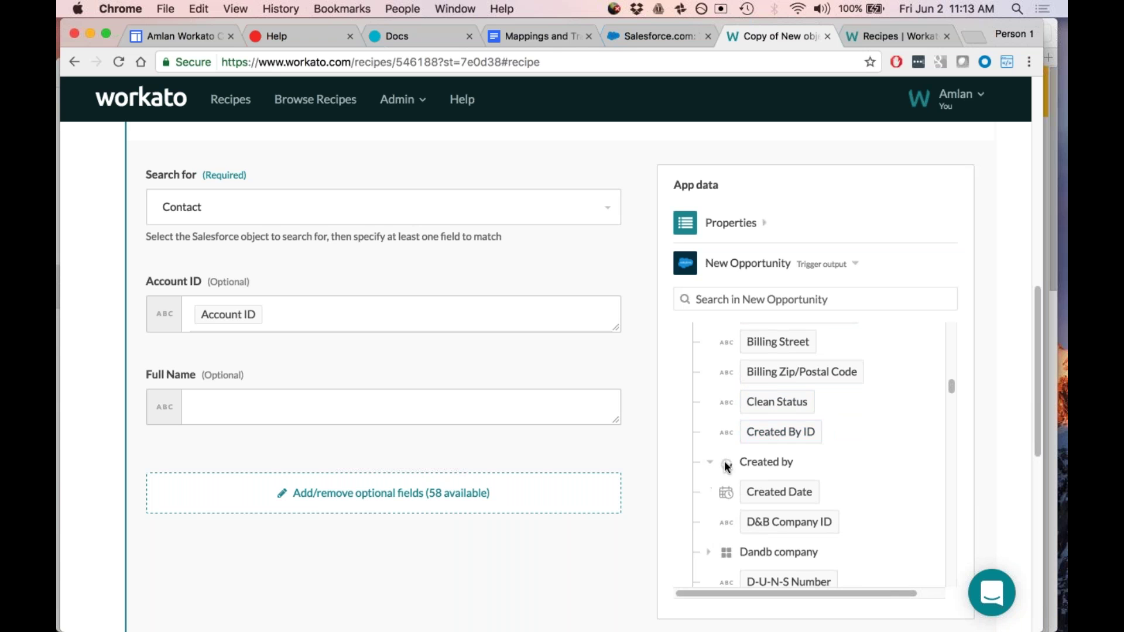
scroll(722, 377, "up", 10)
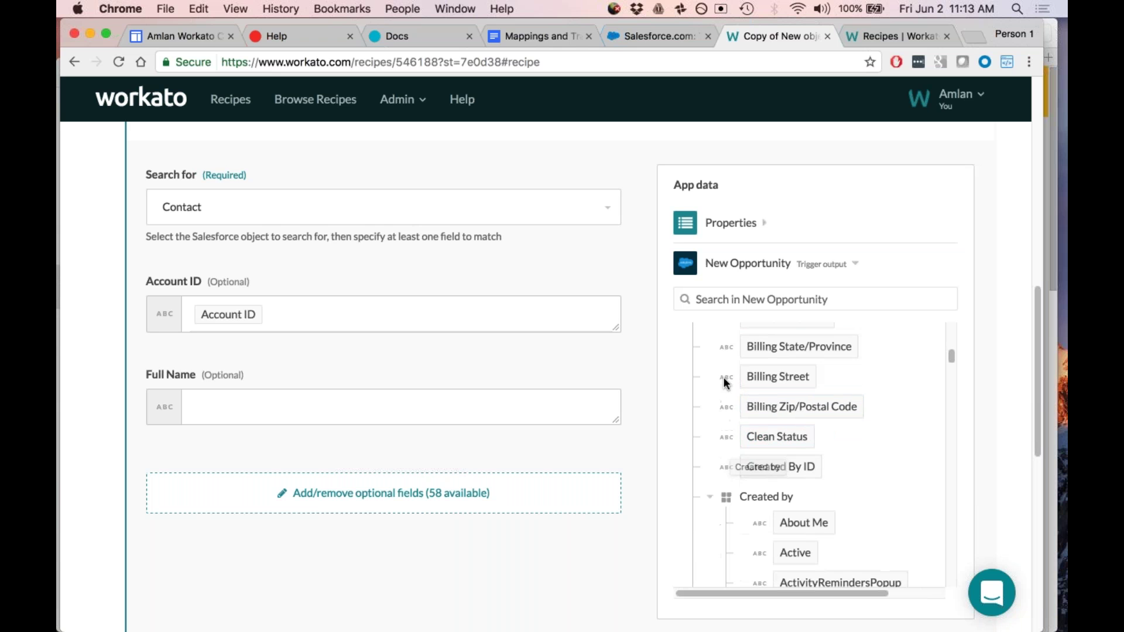
scroll(743, 485, "down", 1)
scroll(746, 459, "up", 1)
left_click(676, 364)
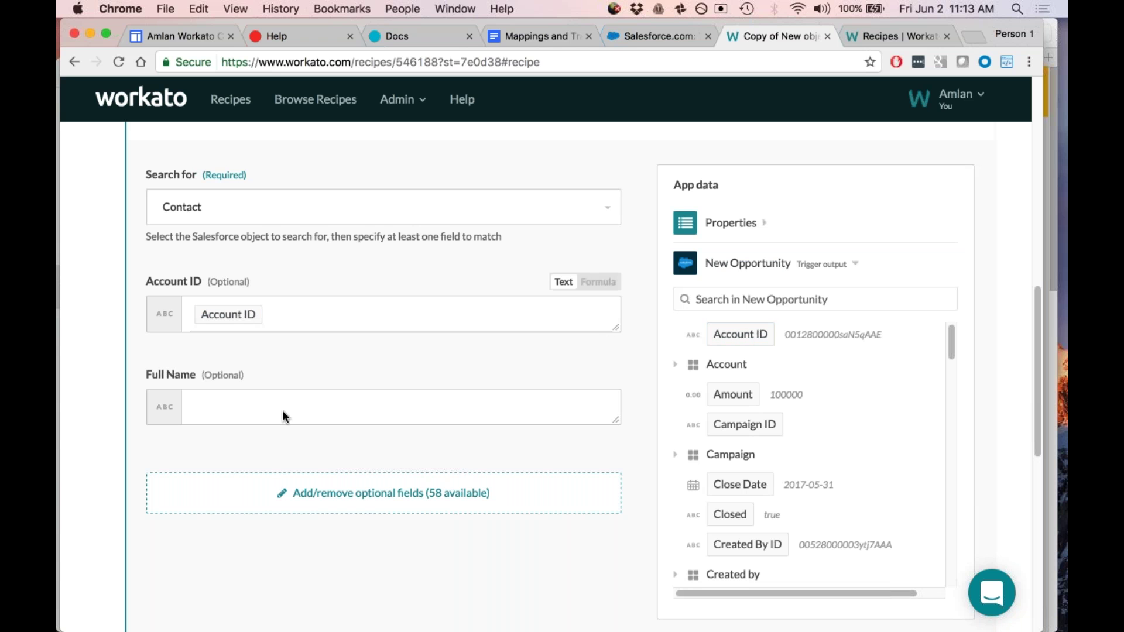
Step: Expand the Account group in the New Opportunity output again to show its nested fields
left_click(815, 299)
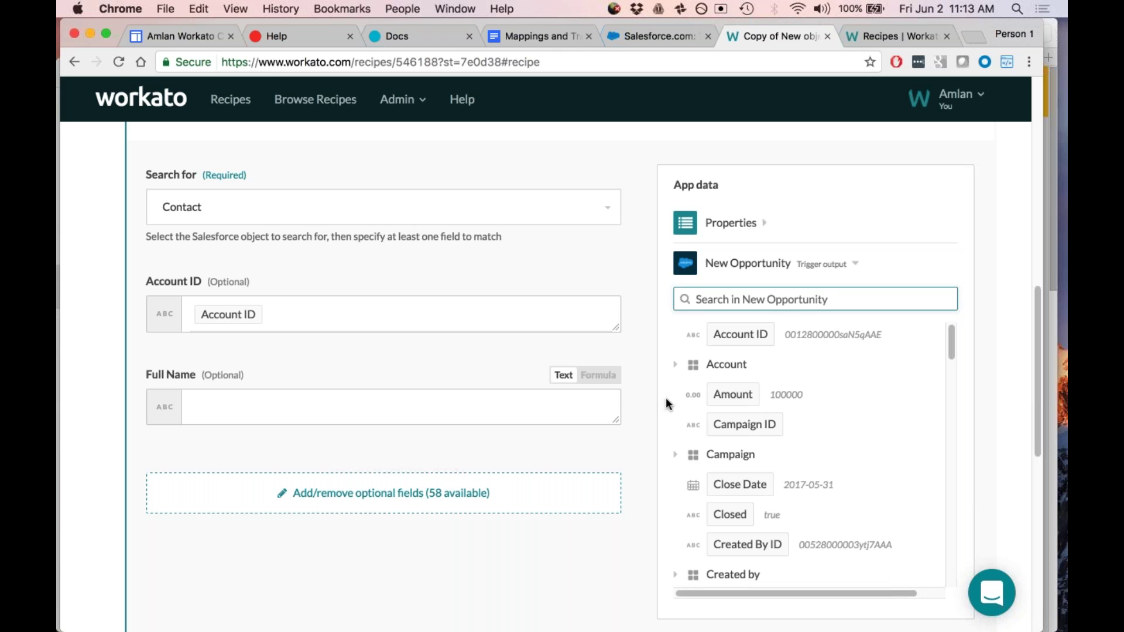
double_click(684, 364)
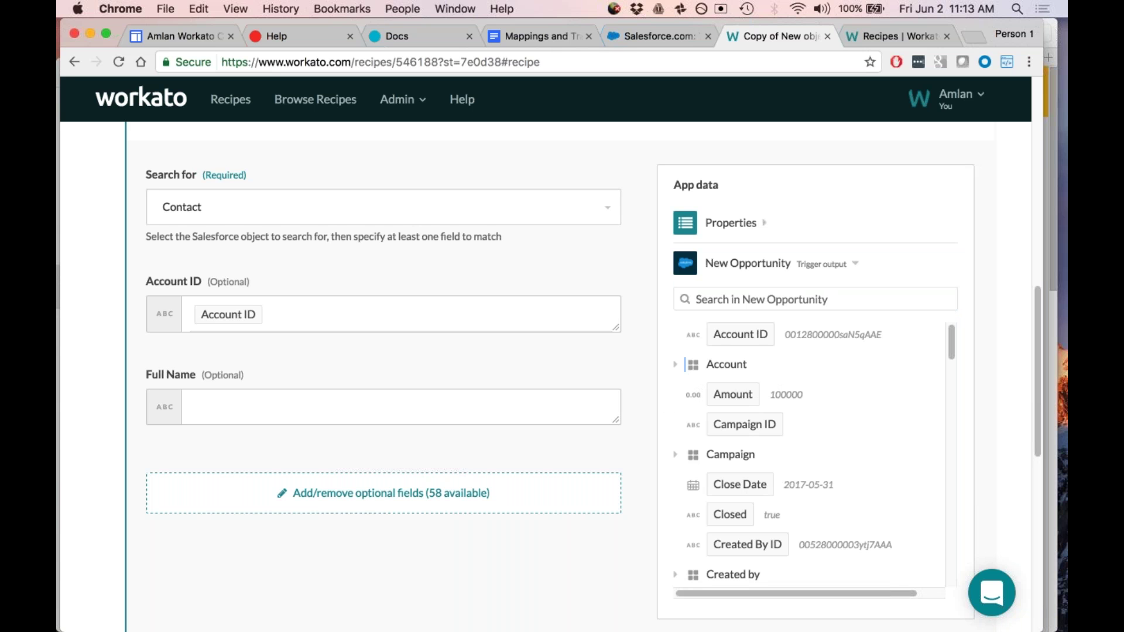
left_click(676, 364)
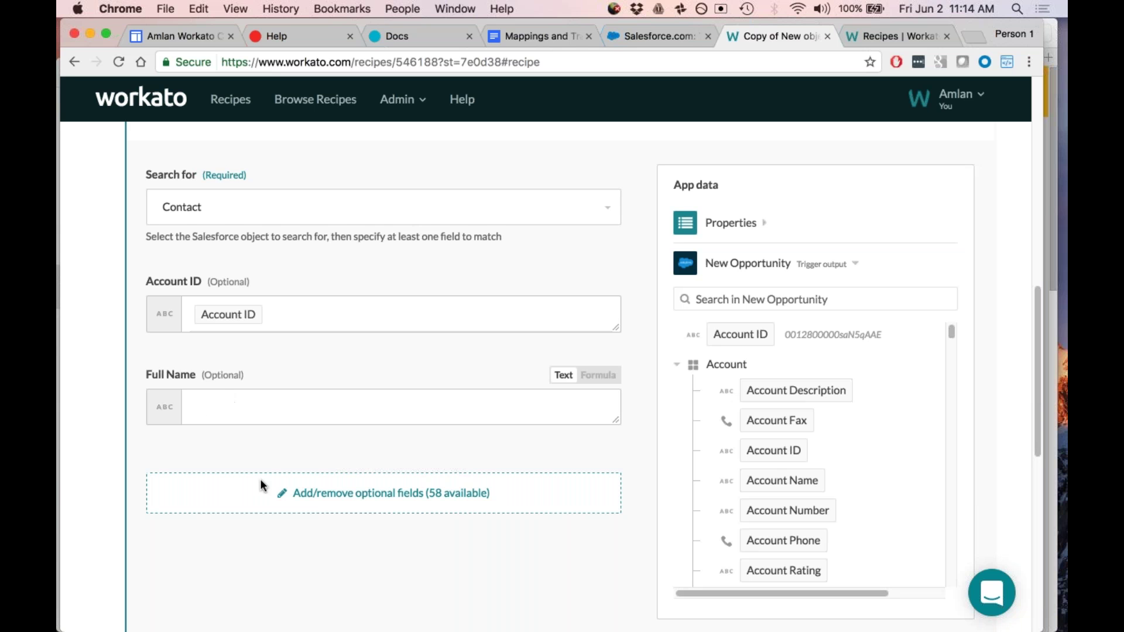
Step: Open the New Opportunity trigger and examine its From, Object and optional field settings
scroll(324, 505, "up", 8)
scroll(324, 505, "down", 10)
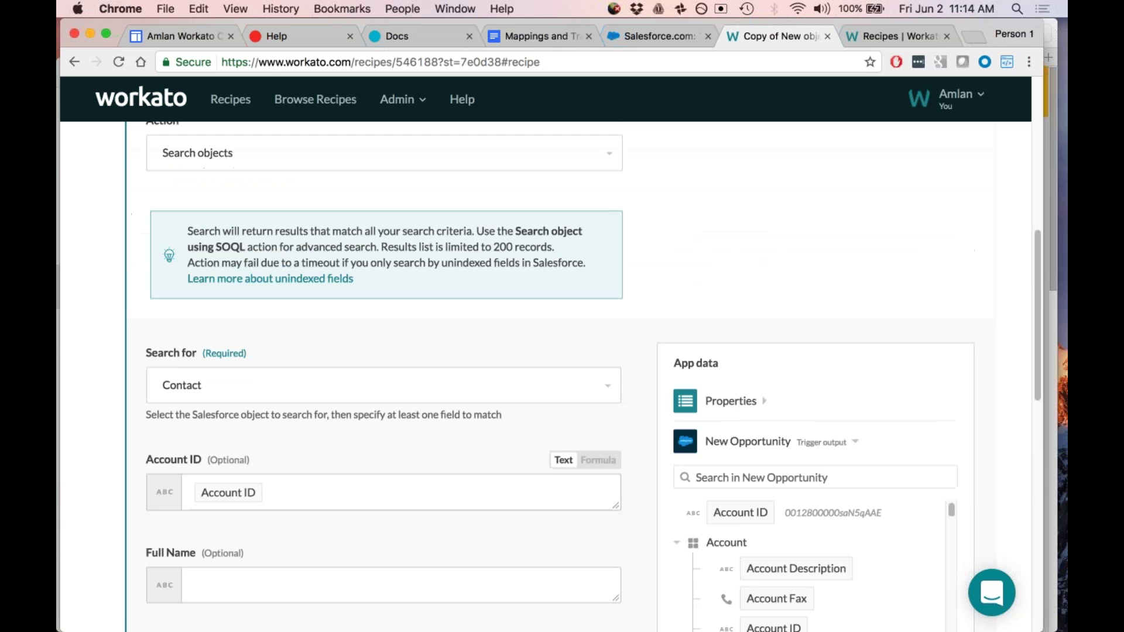
scroll(546, 377, "up", 1)
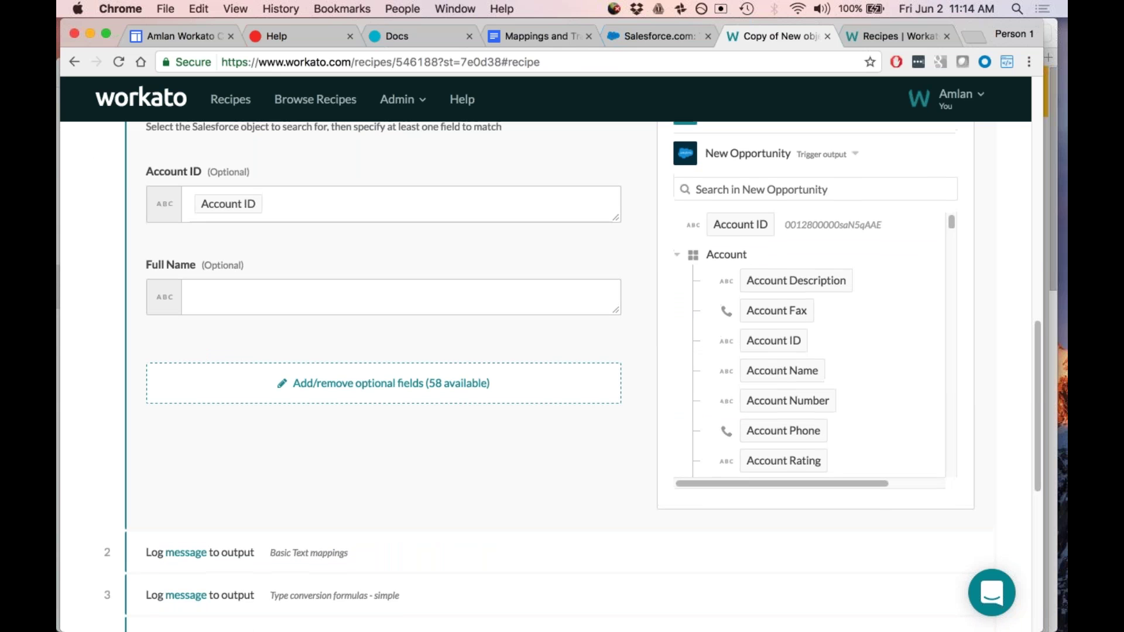
scroll(221, 319, "up", 10)
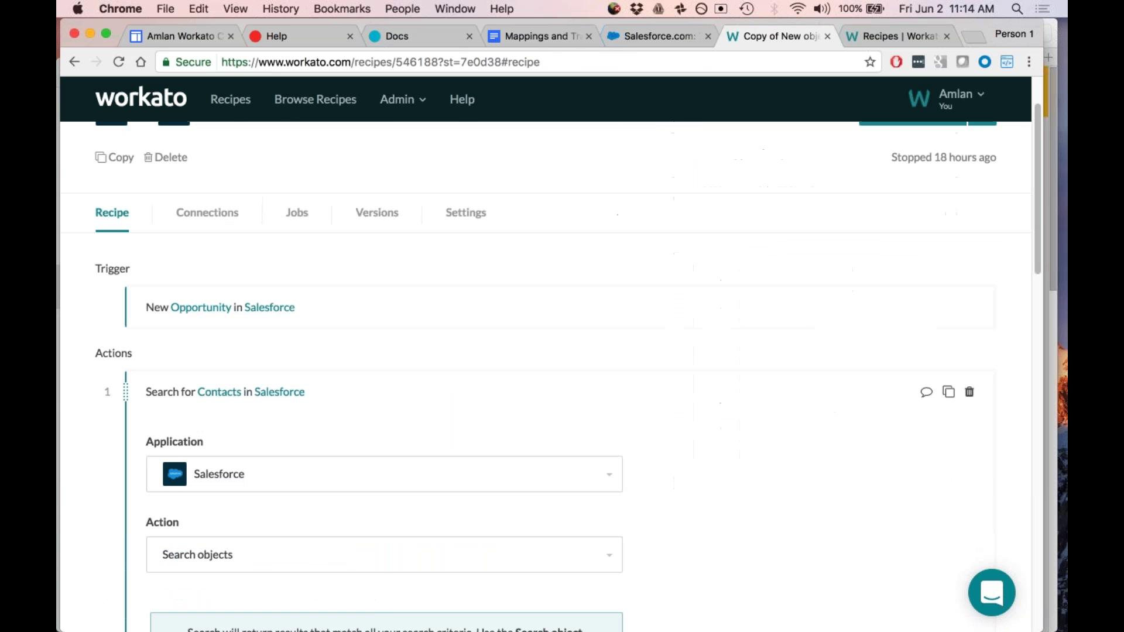
left_click(220, 319)
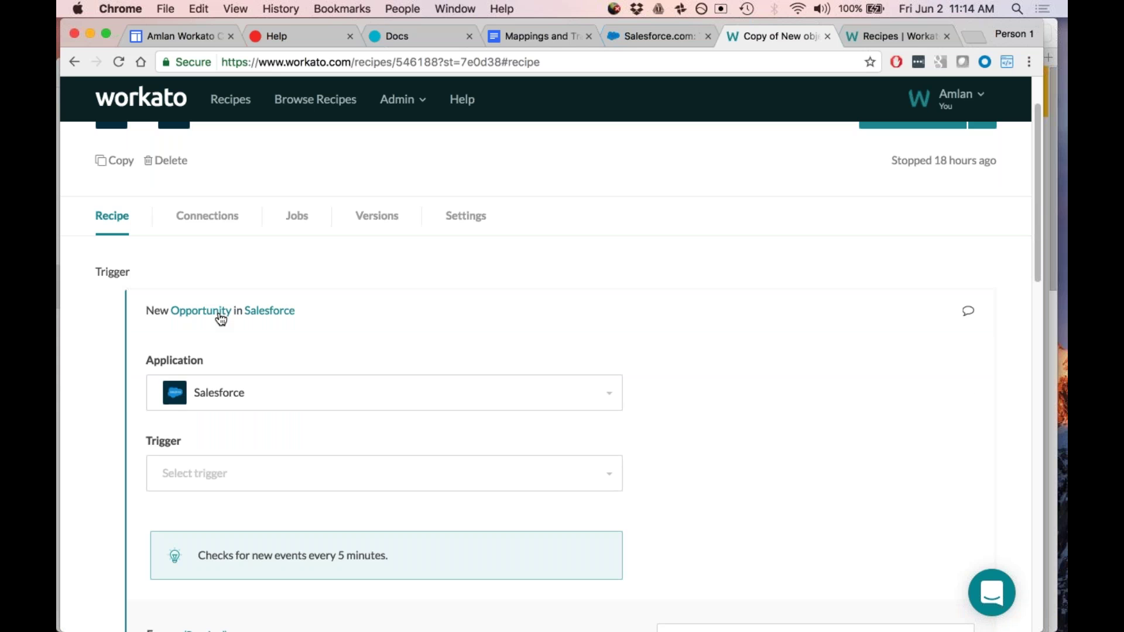
scroll(192, 490, "down", 2)
scroll(192, 496, "down", 6)
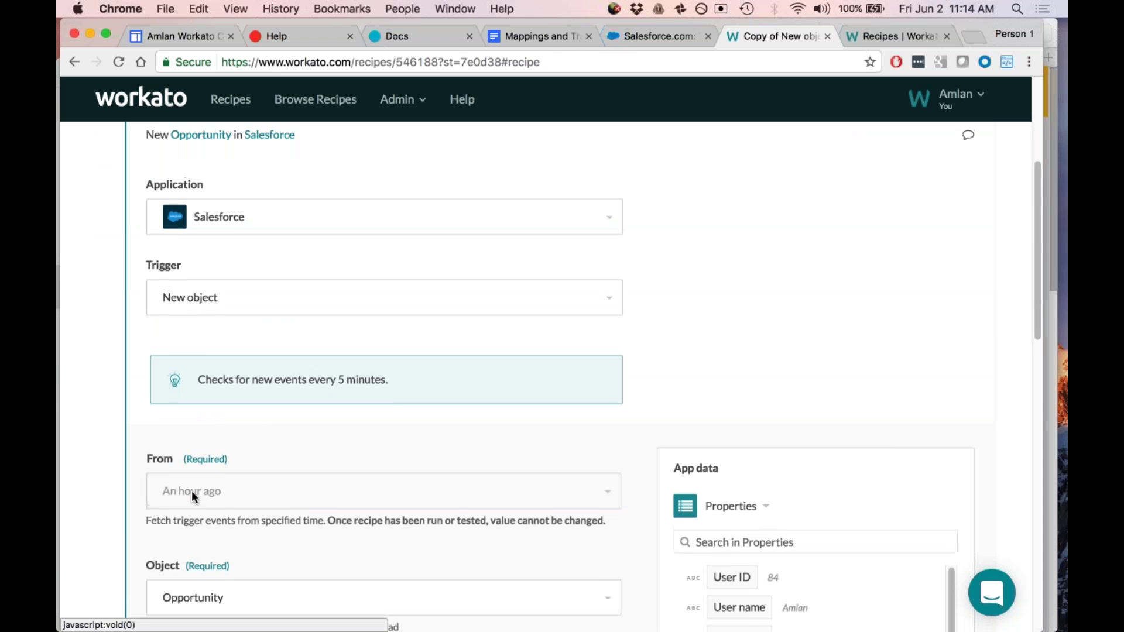
scroll(191, 494, "down", 1)
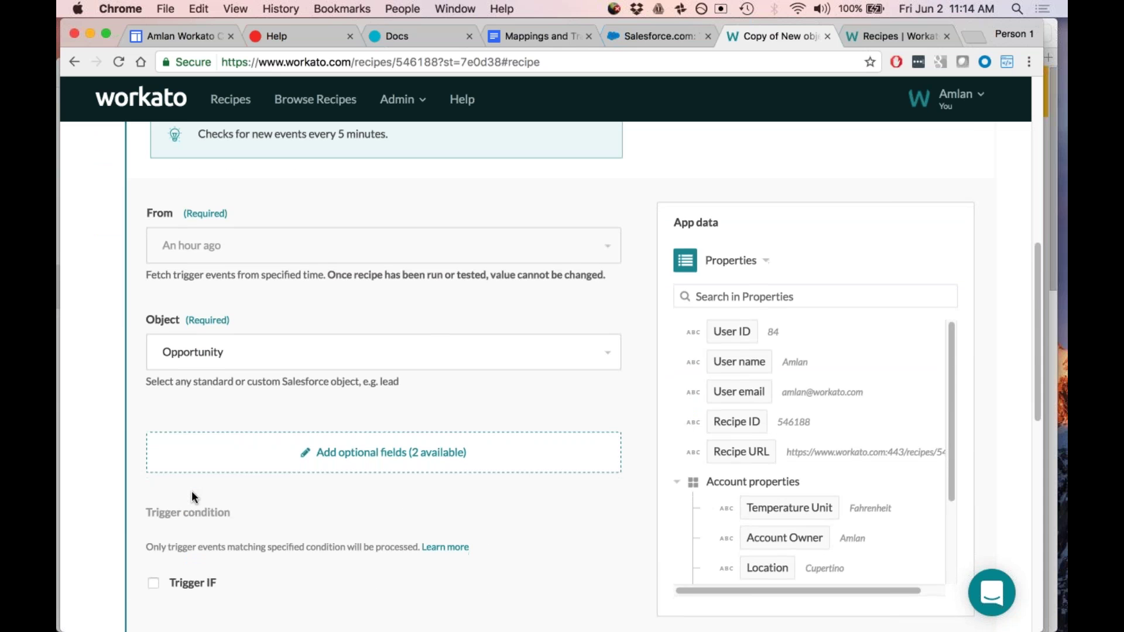
Step: Add the optional fields SOQL WHERE clause and Field list to the New Opportunity trigger and review their descriptions
left_click(322, 414)
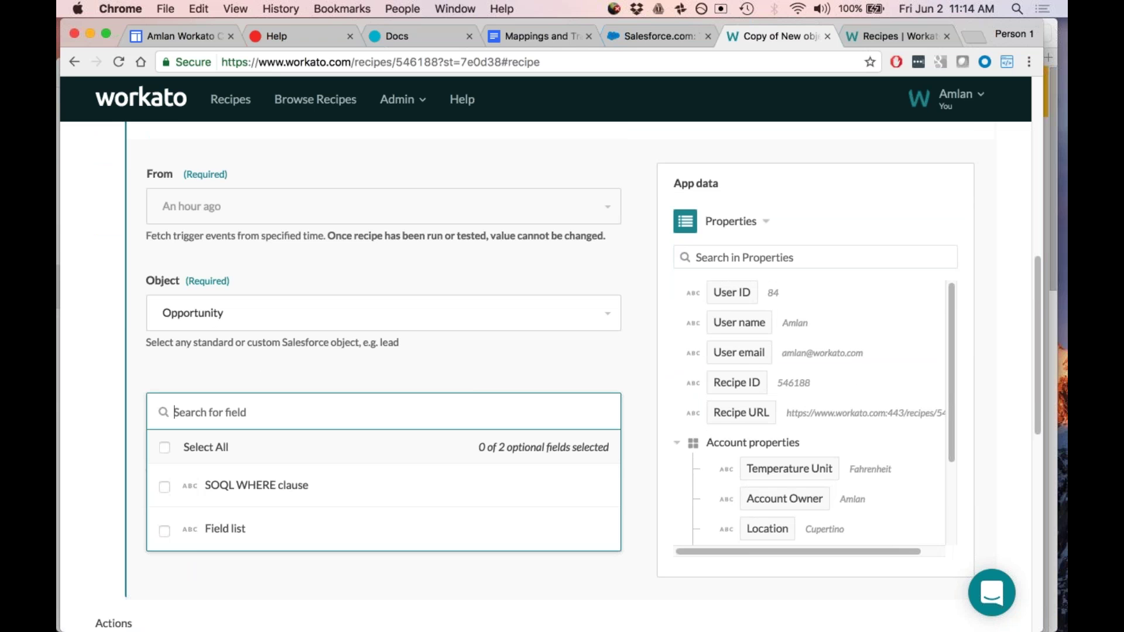
left_click(165, 531)
left_click(164, 489)
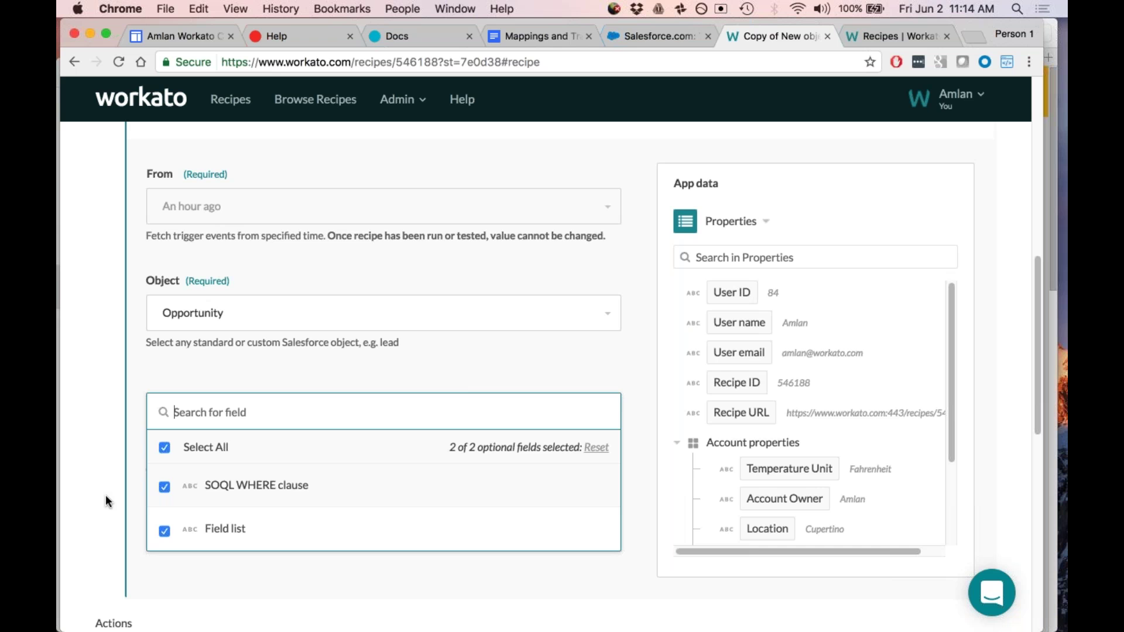
scroll(105, 494, "down", 5)
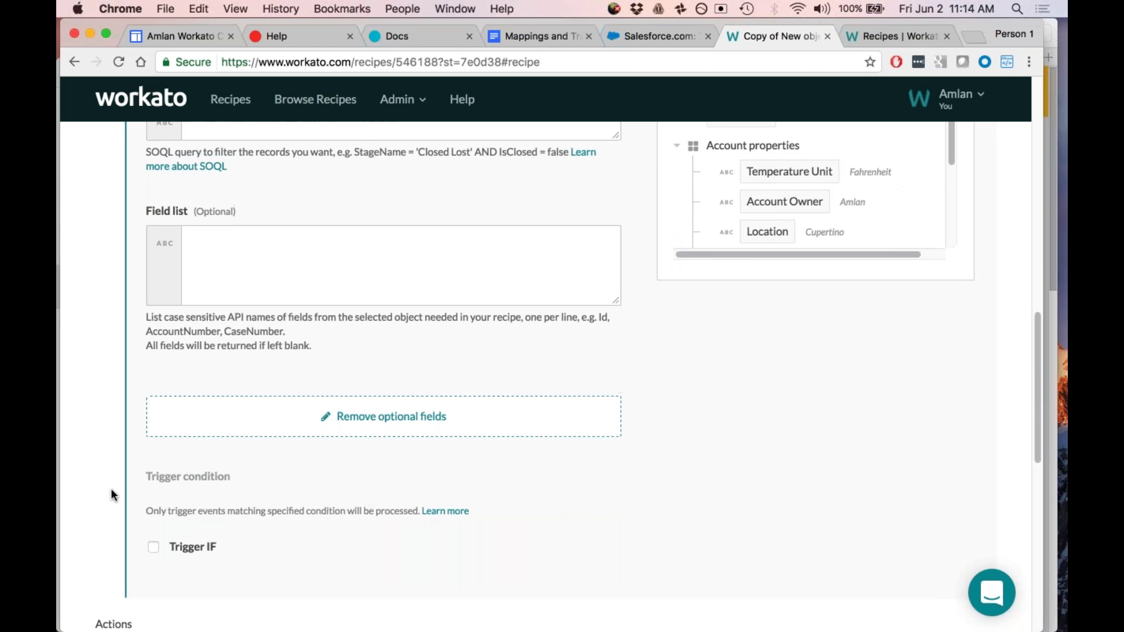
scroll(111, 488, "up", 5)
scroll(111, 492, "down", 1)
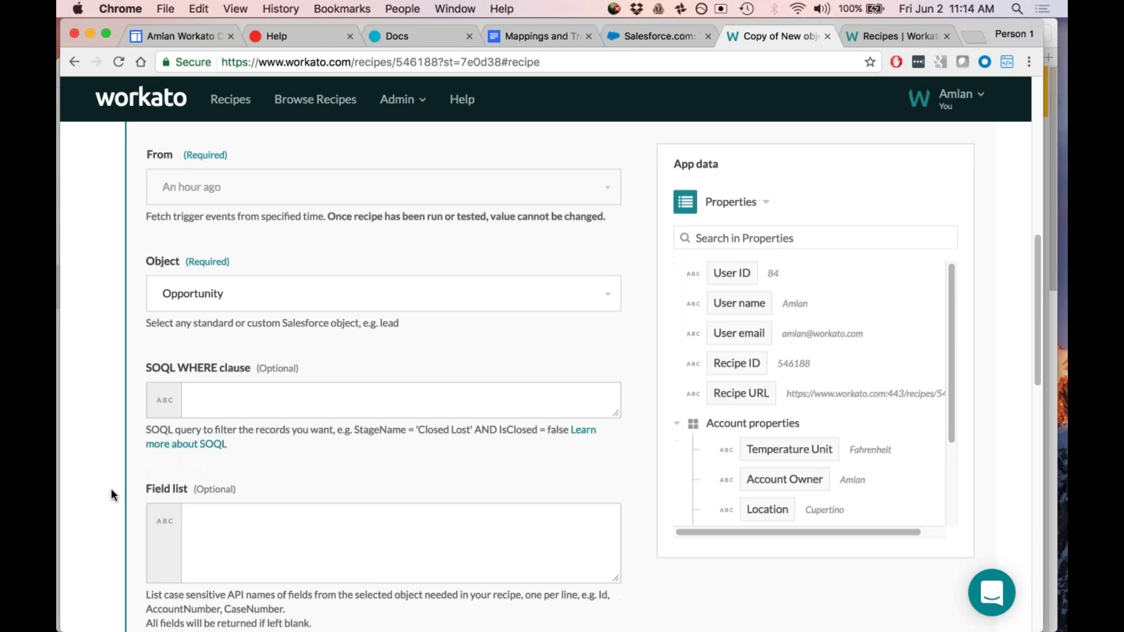
left_click(224, 517)
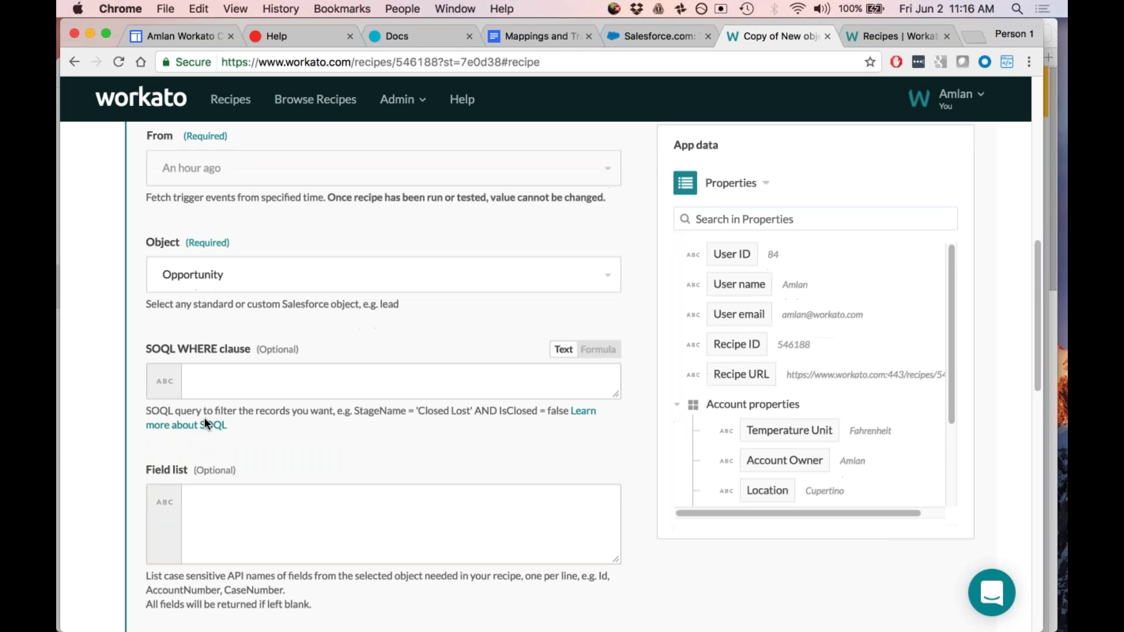
Step: Open the Search for Contacts action in step 1 and examine the New Opportunity fields in its app data
scroll(204, 416, "down", 5)
scroll(213, 411, "down", 9)
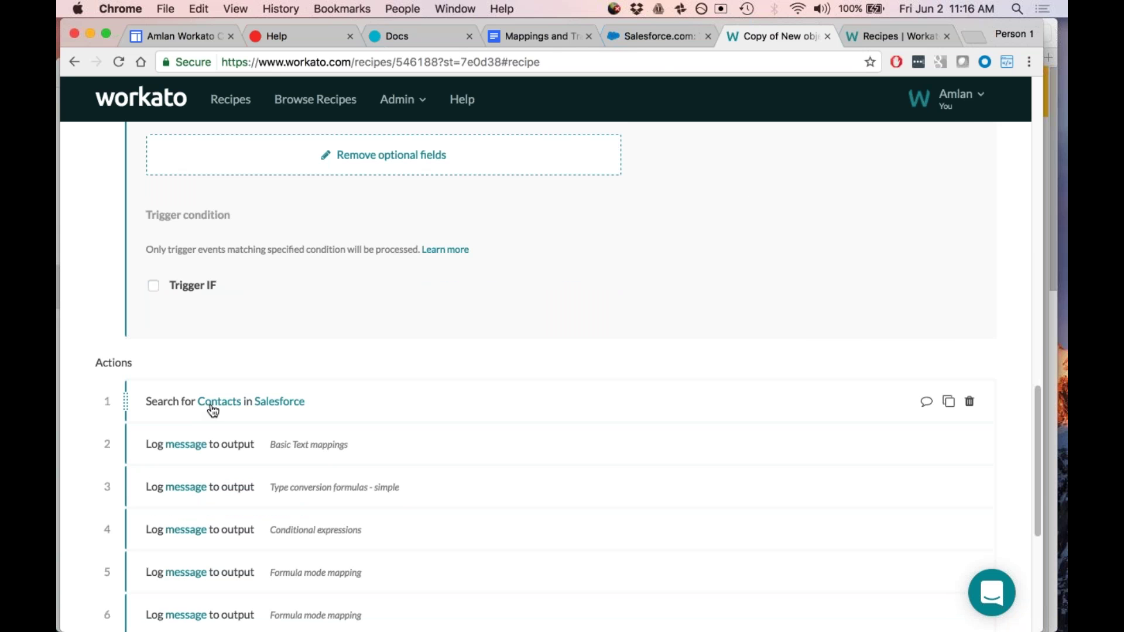
left_click(213, 409)
scroll(591, 526, "down", 5)
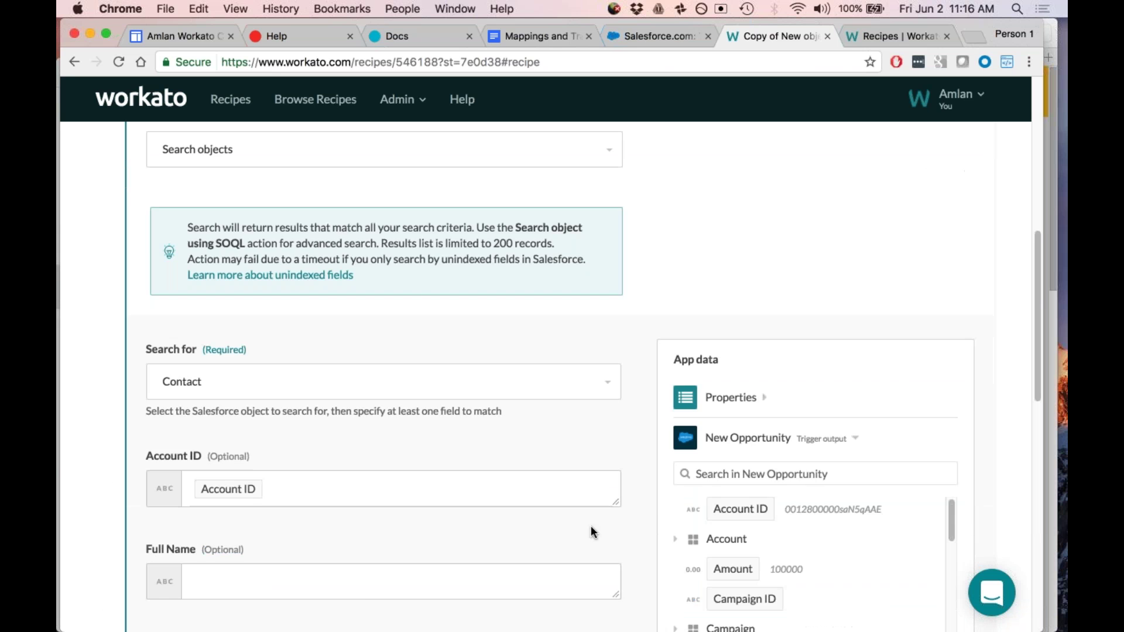
scroll(742, 609, "down", 2)
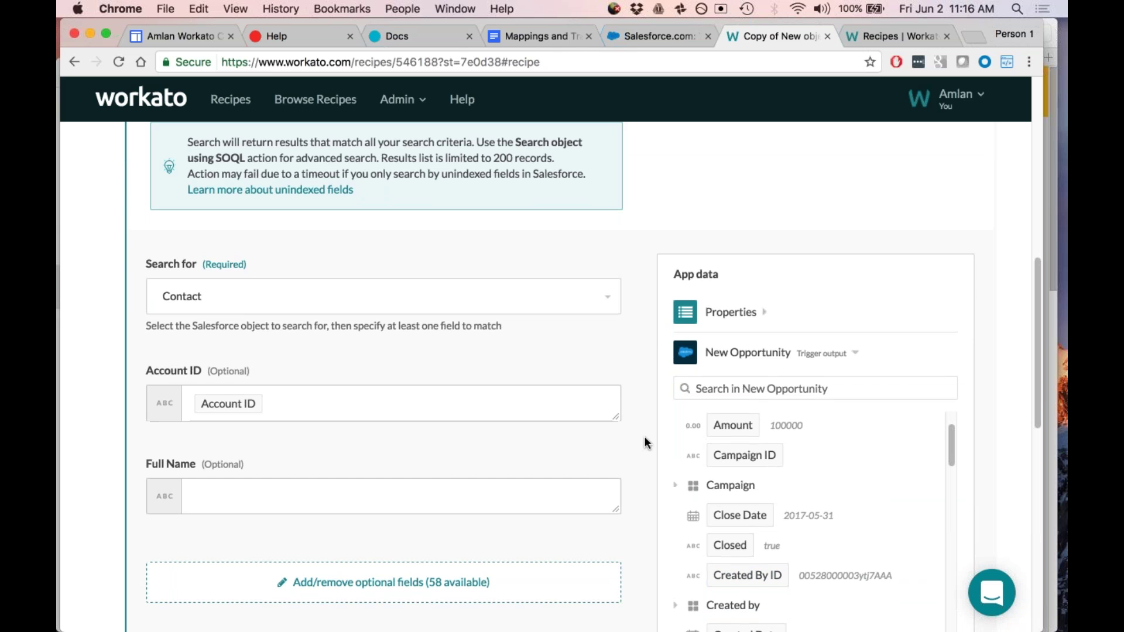
Step: Reopen the New Opportunity trigger and examine its Object, SOQL WHERE clause and Field list settings
scroll(643, 437, "up", 10)
left_click(223, 375)
scroll(223, 377, "down", 2)
scroll(223, 377, "down", 6)
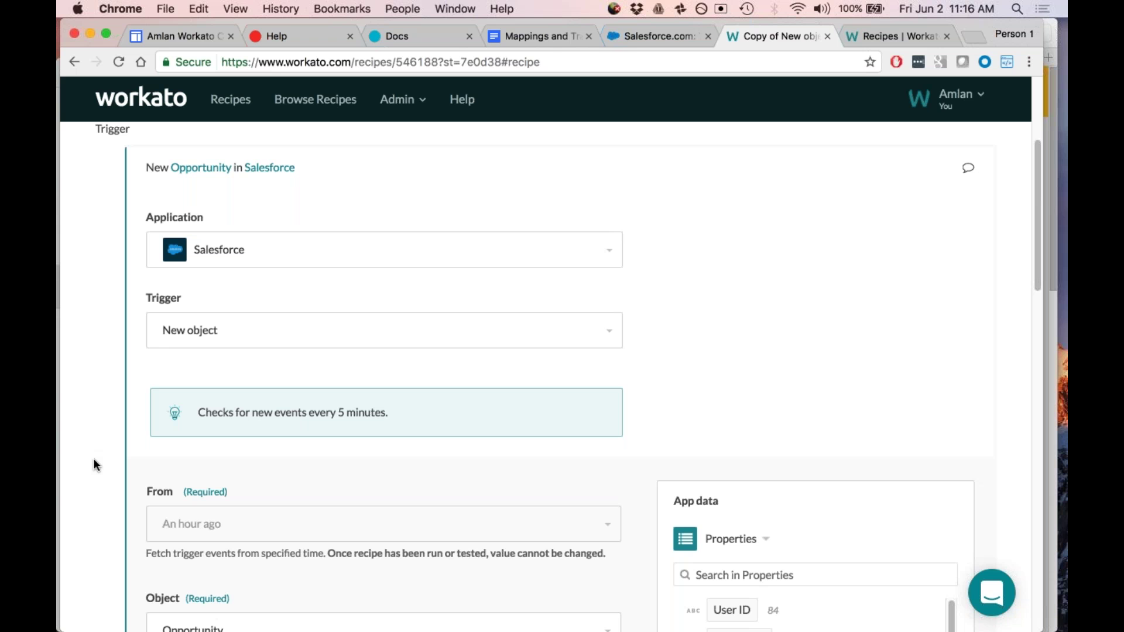
scroll(94, 458, "down", 2)
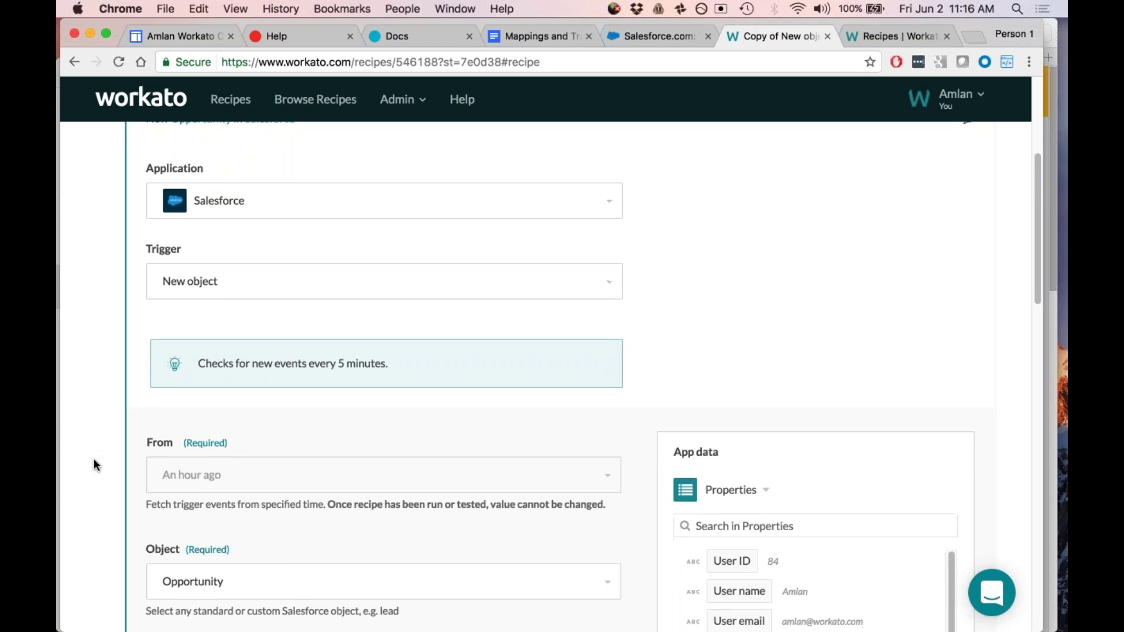
scroll(93, 458, "down", 3)
scroll(93, 459, "down", 4)
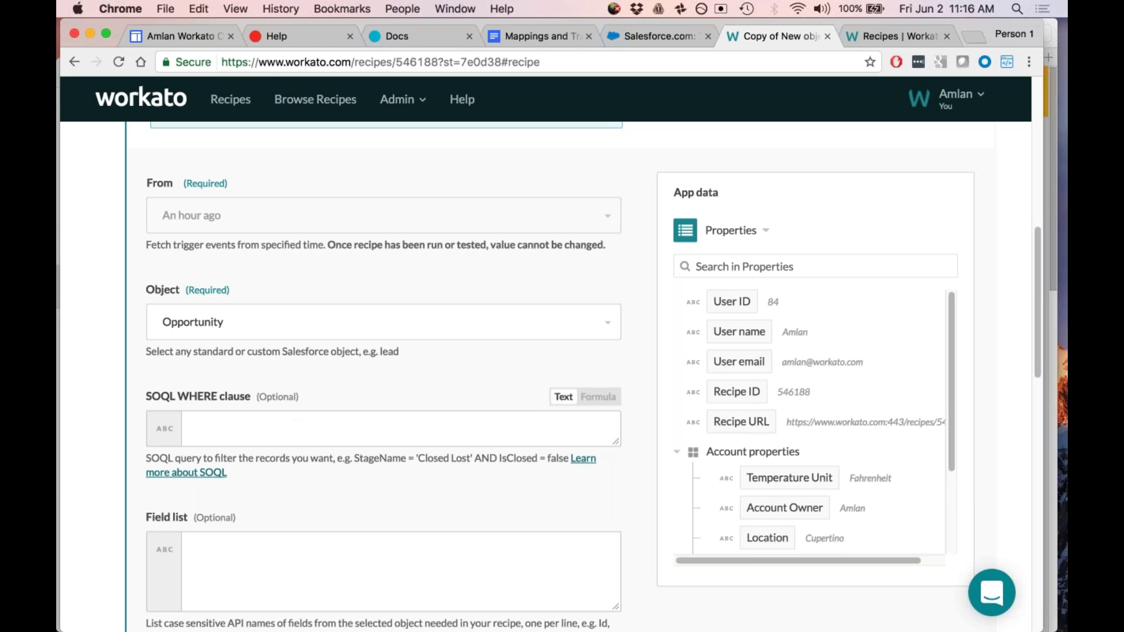
scroll(101, 493, "down", 3)
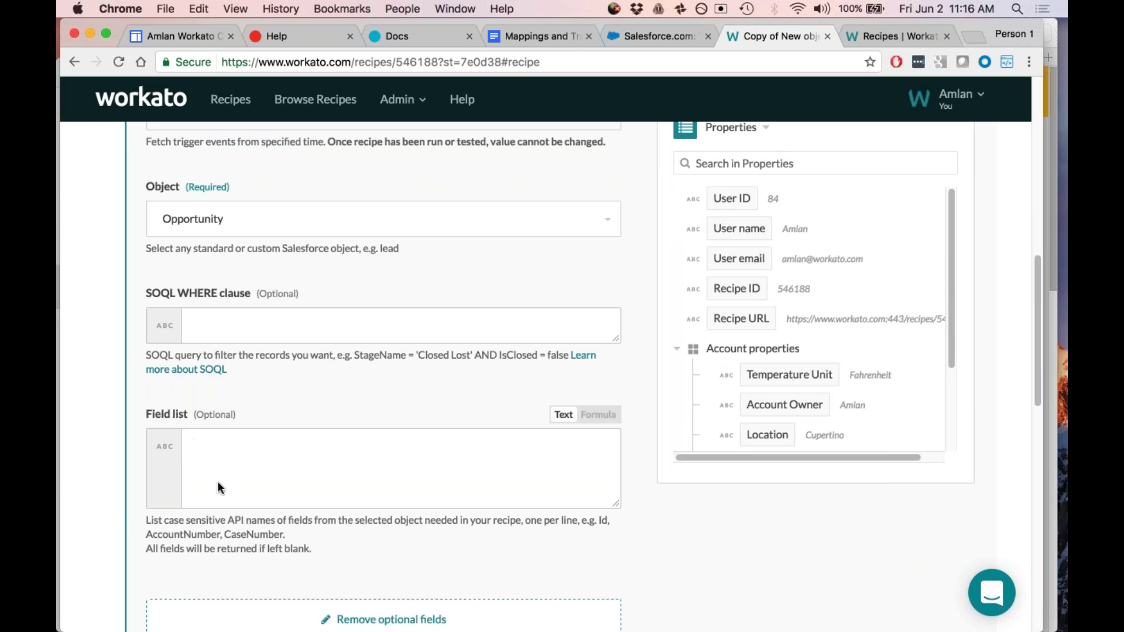
scroll(692, 505, "down", 1)
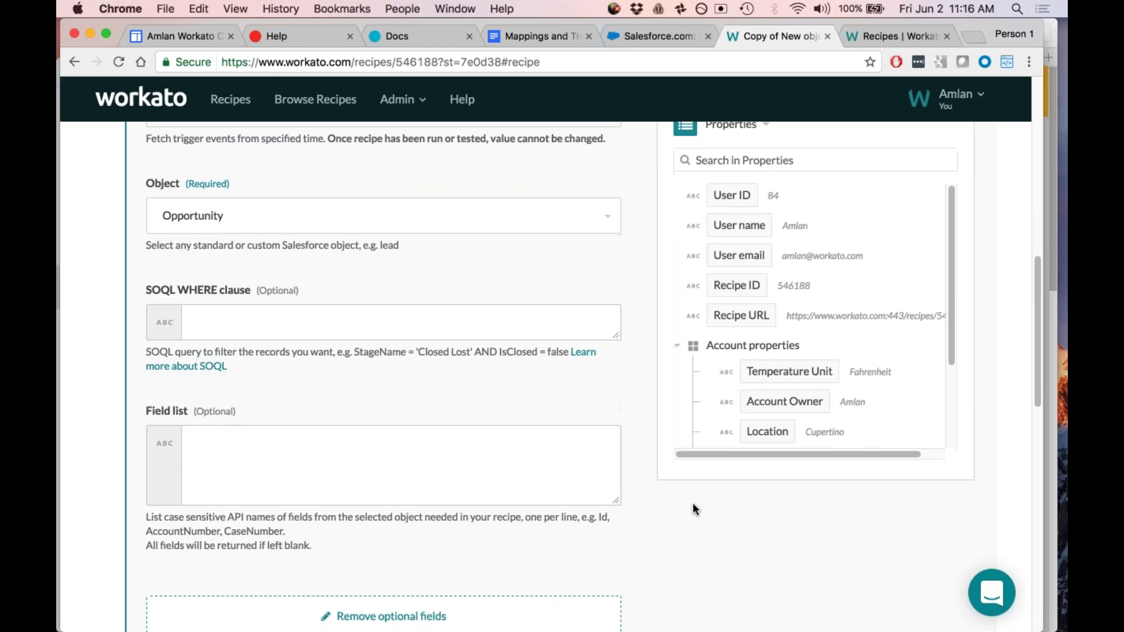
Step: Return to the Search for Contacts action and examine its Account ID and Full Name input fields
scroll(693, 509, "down", 15)
scroll(564, 479, "up", 8)
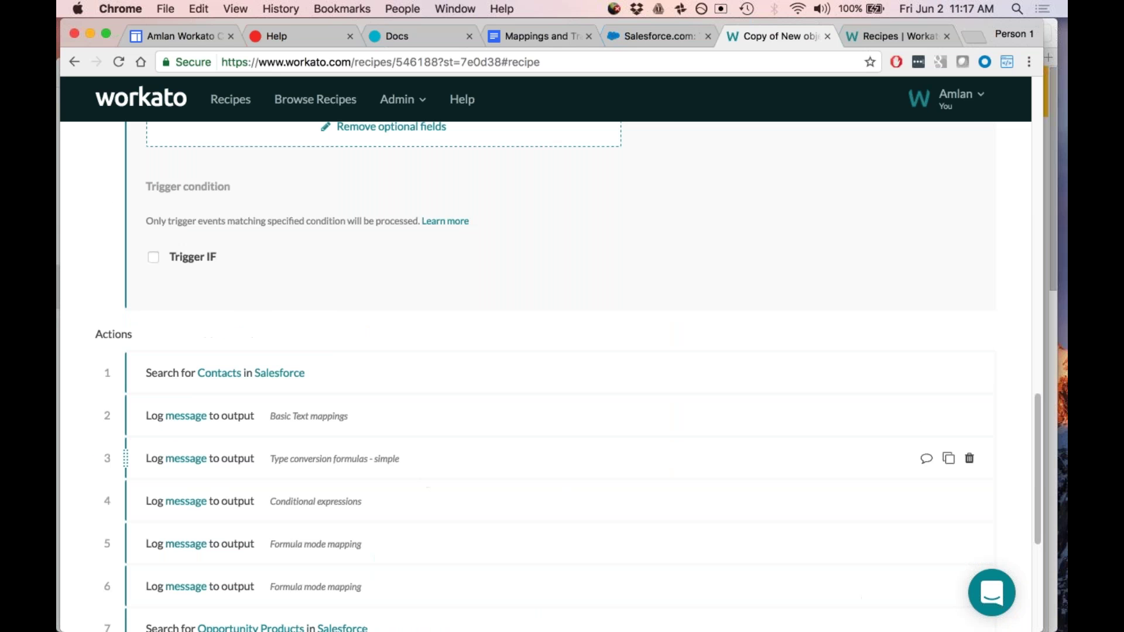
left_click(229, 381)
scroll(773, 452, "up", 3)
scroll(761, 504, "down", 4)
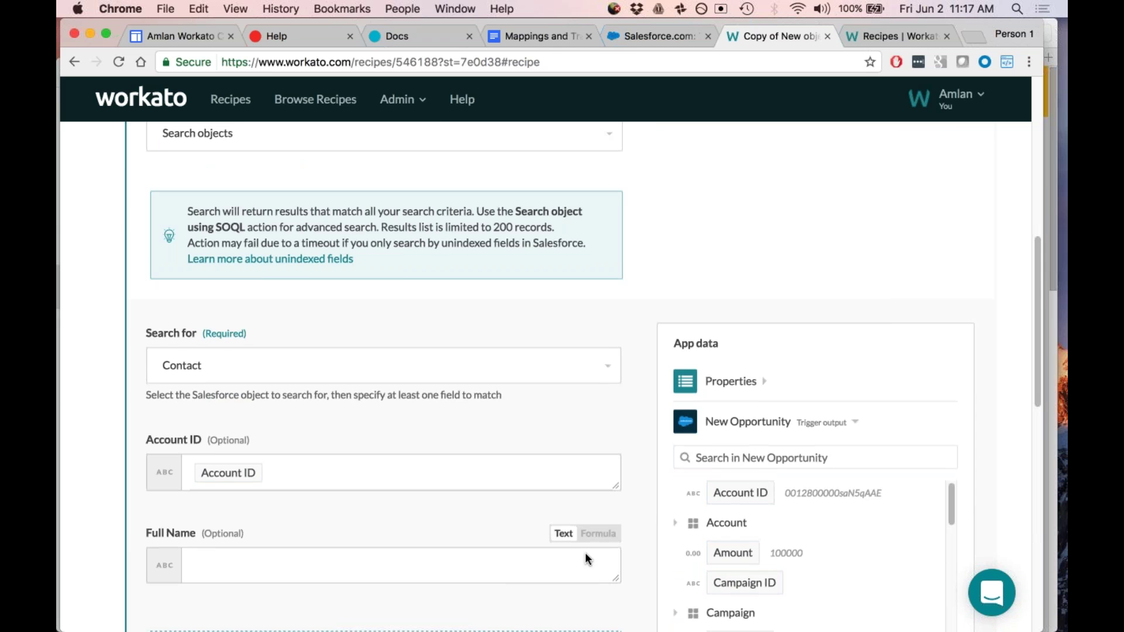
Step: Compare the input fields of the Search for Contacts action with the From and Object settings of the New Opportunity trigger
scroll(585, 552, "up", 7)
scroll(585, 552, "down", 4)
scroll(585, 553, "down", 10)
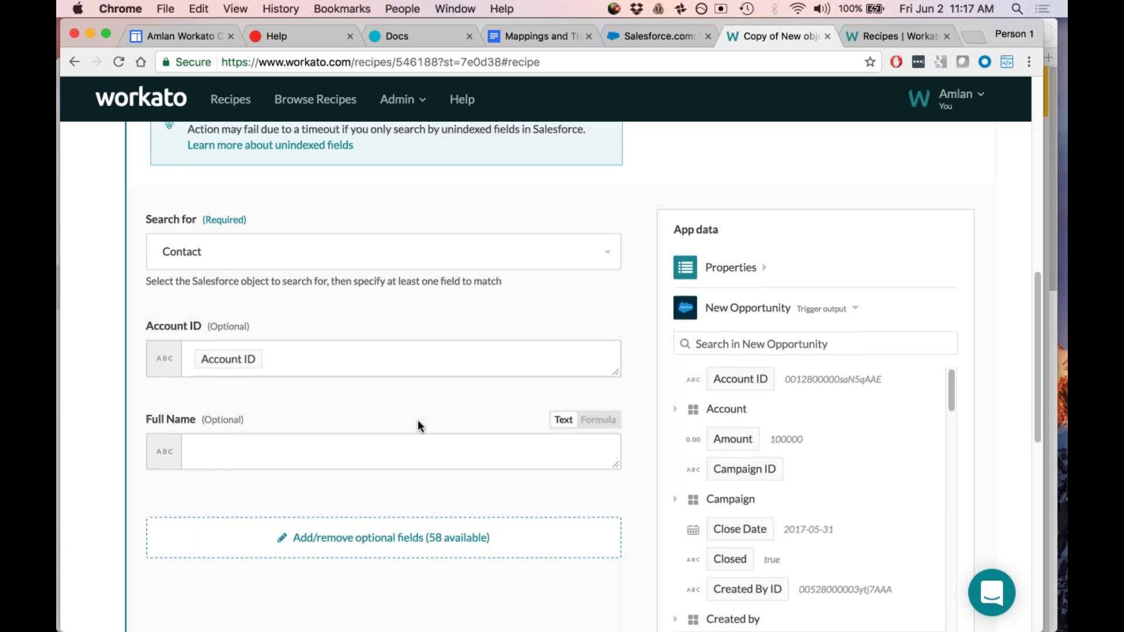
scroll(419, 426, "up", 5)
scroll(417, 420, "up", 6)
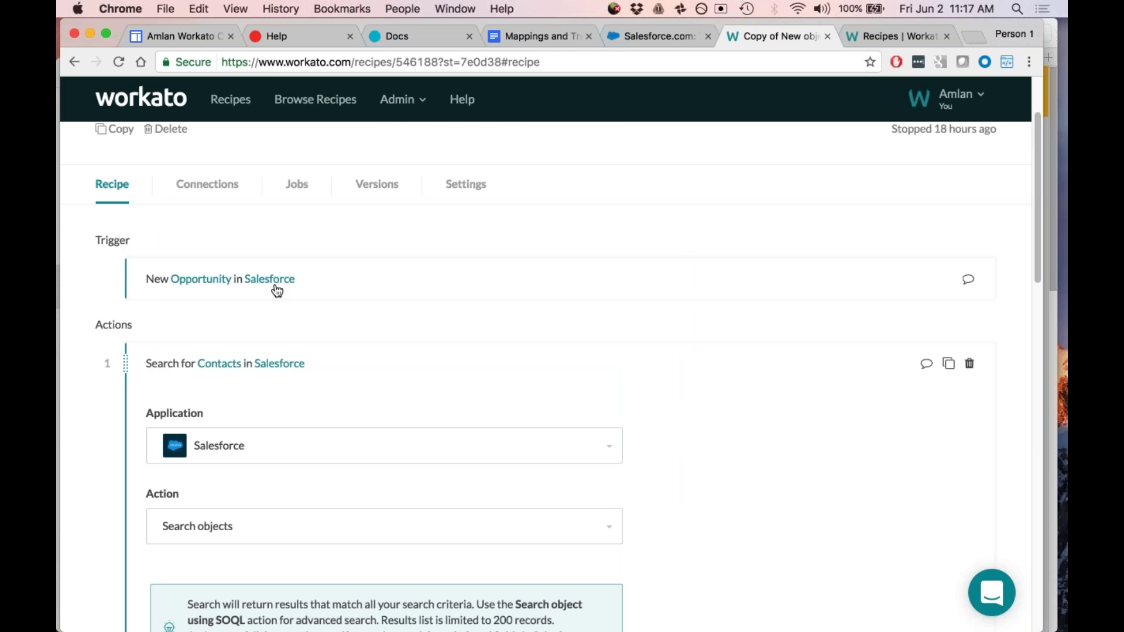
left_click(276, 288)
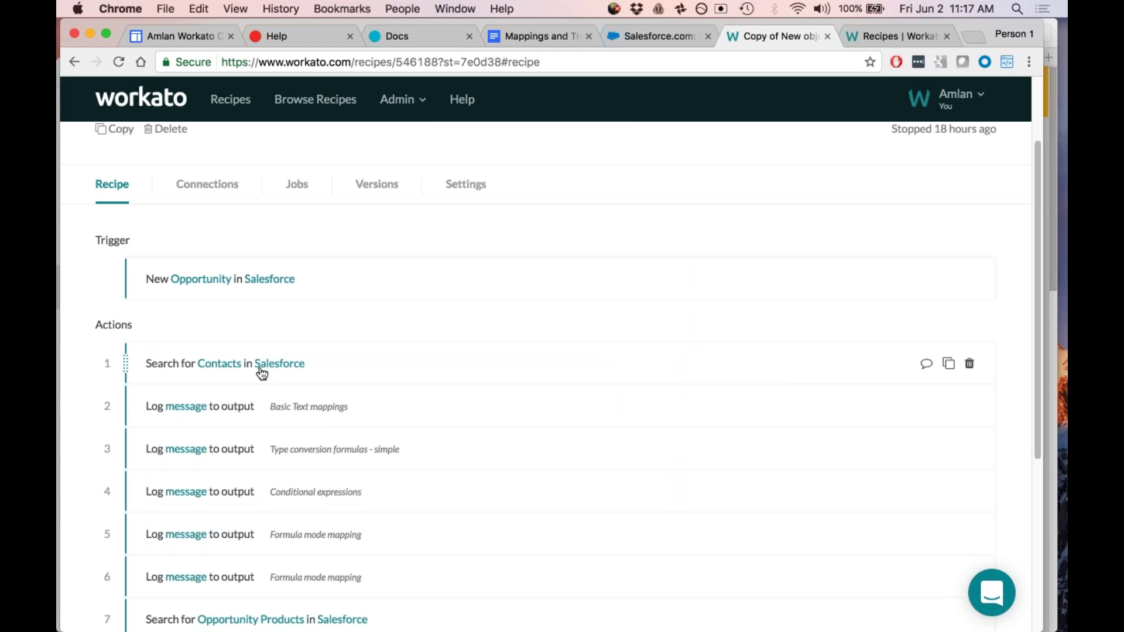
left_click(245, 291)
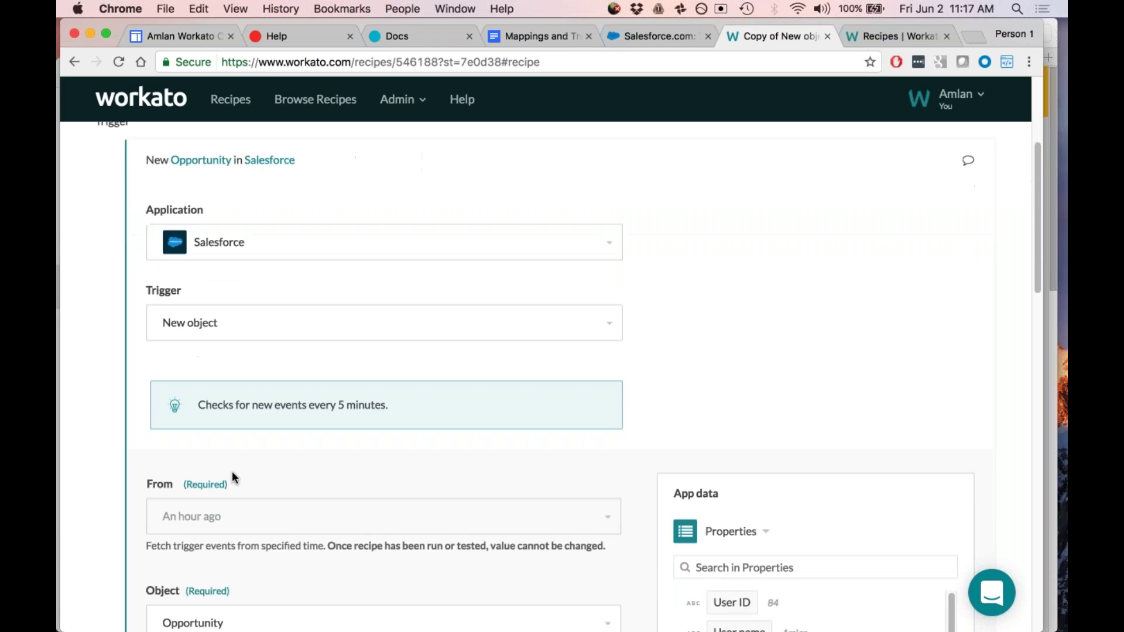
scroll(233, 478, "down", 3)
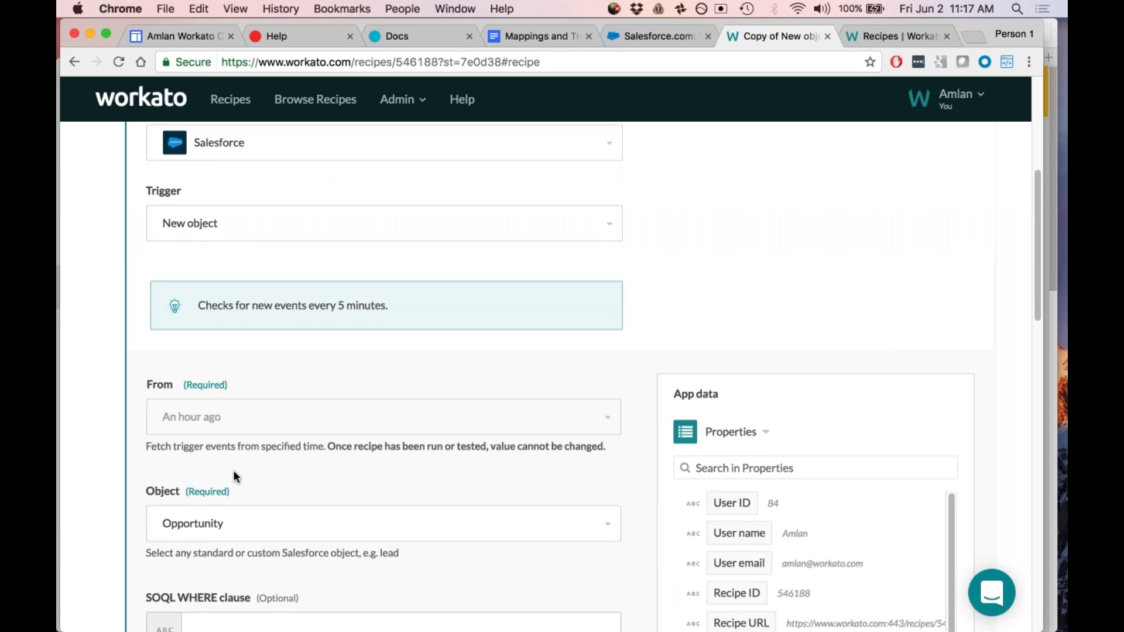
scroll(234, 471, "down", 3)
scroll(233, 471, "up", 5)
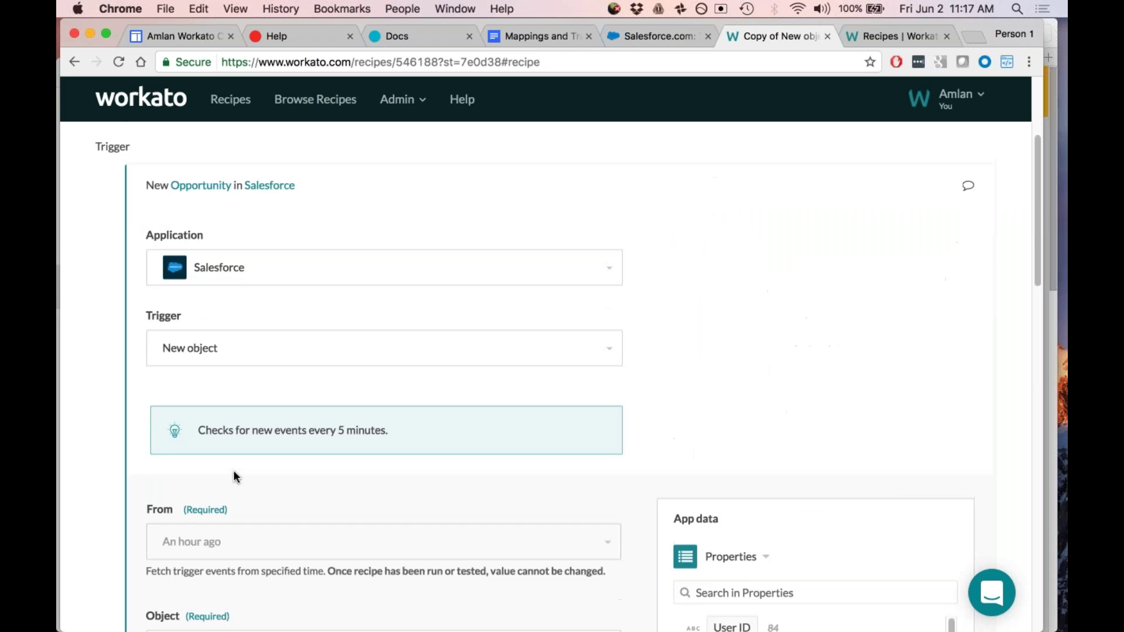
scroll(232, 477, "up", 5)
left_click(224, 386)
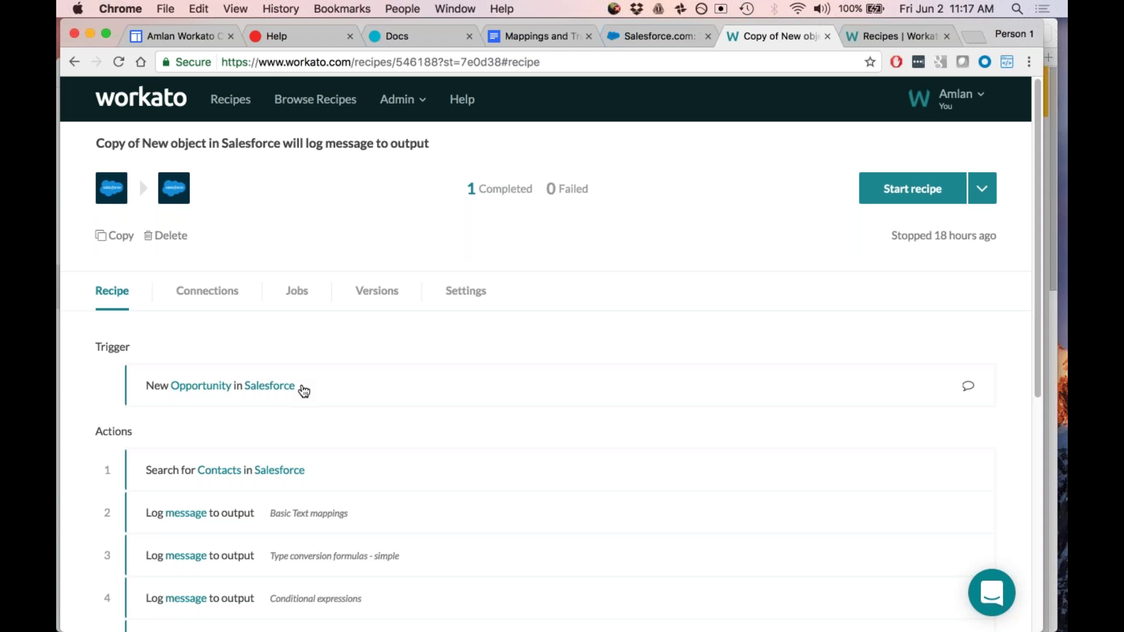
Step: Remove the optional Full Name field from the Search for Contacts action in step 1
scroll(304, 391, "down", 1)
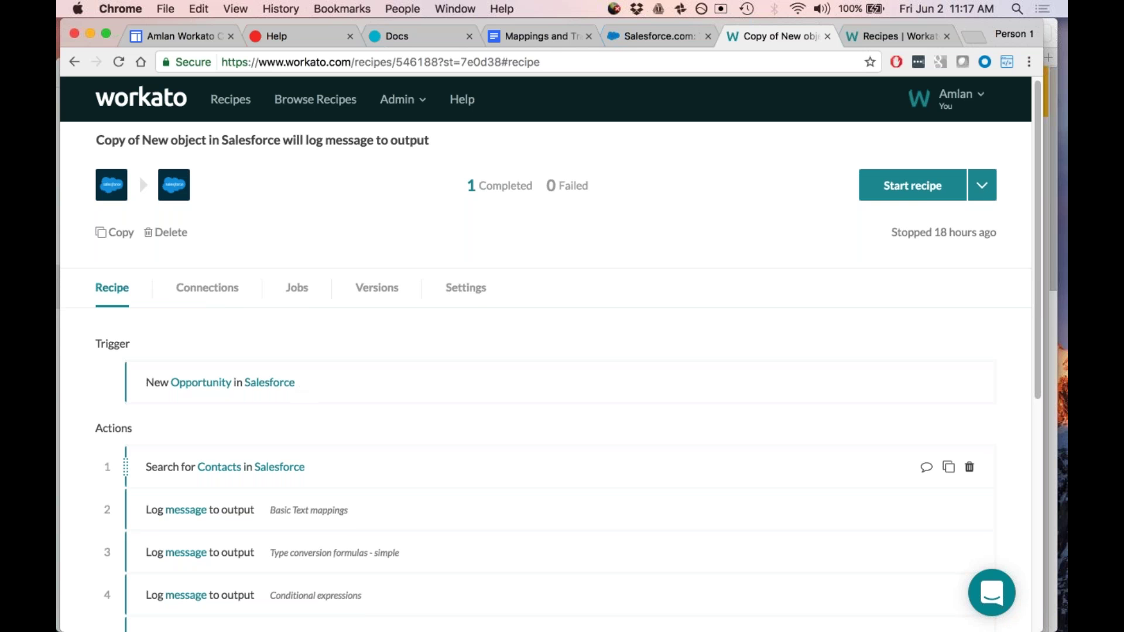
scroll(228, 486, "down", 3)
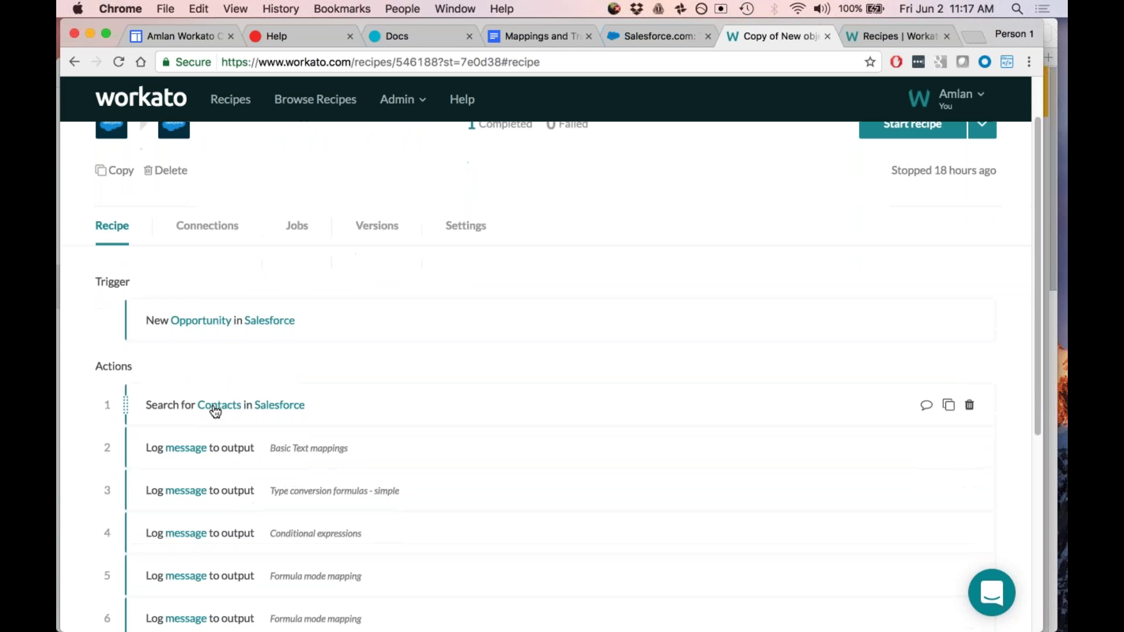
left_click(216, 411)
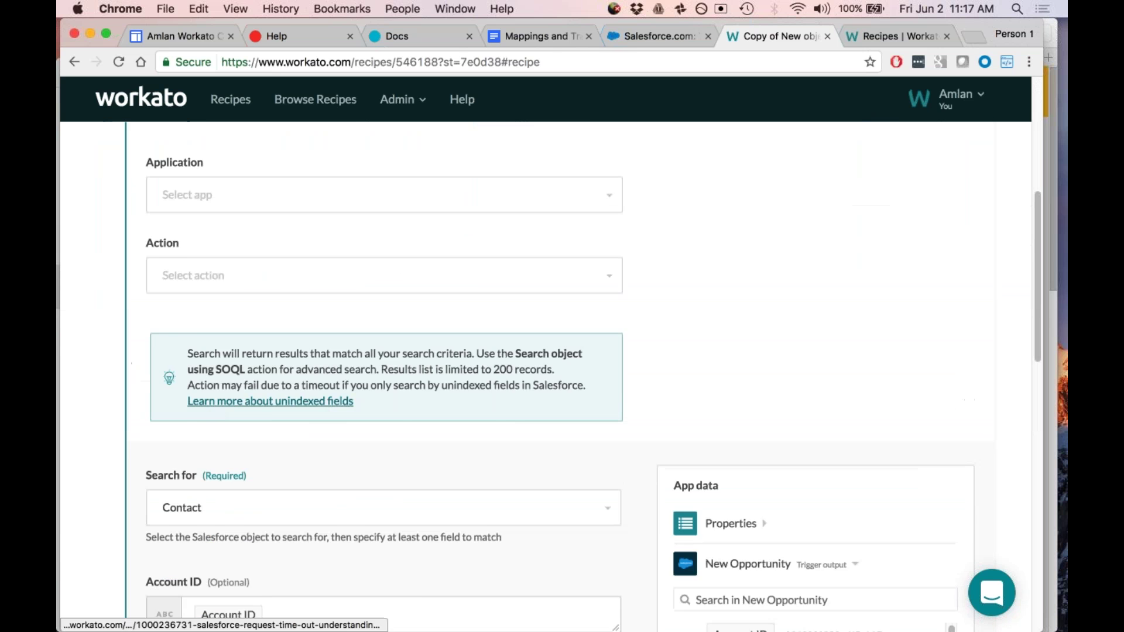
scroll(228, 426, "down", 5)
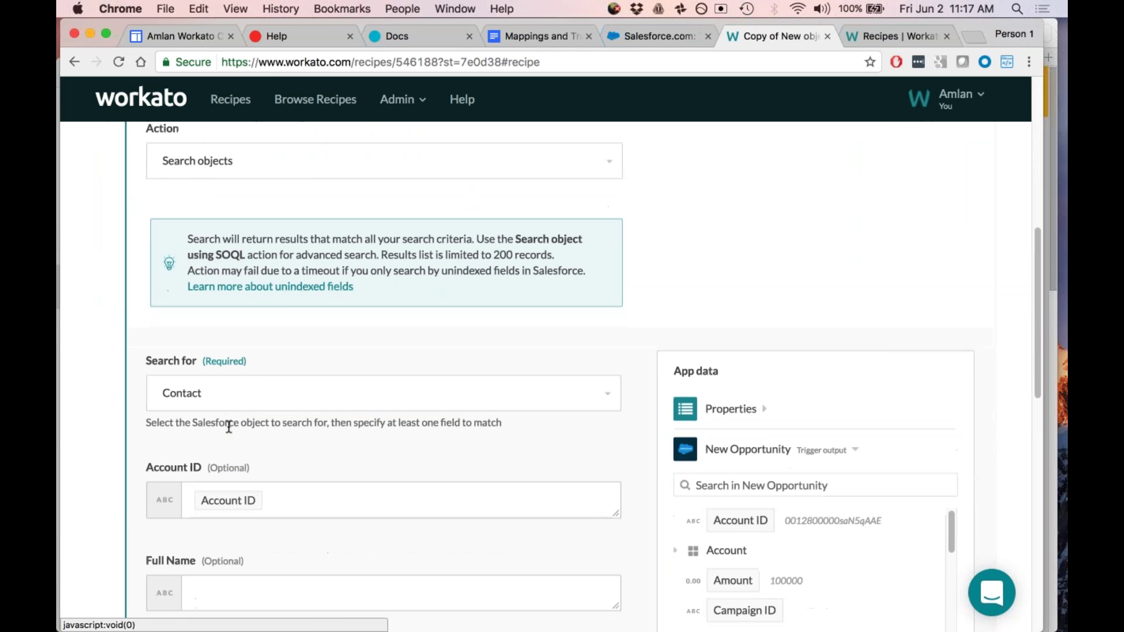
scroll(269, 515, "down", 2)
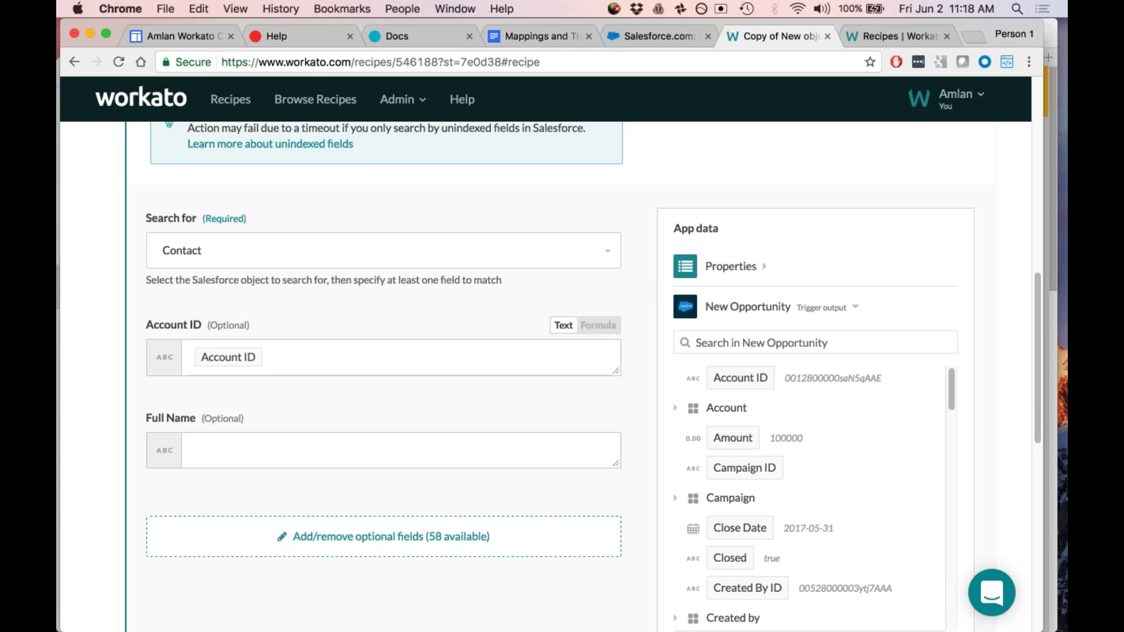
left_click(321, 537)
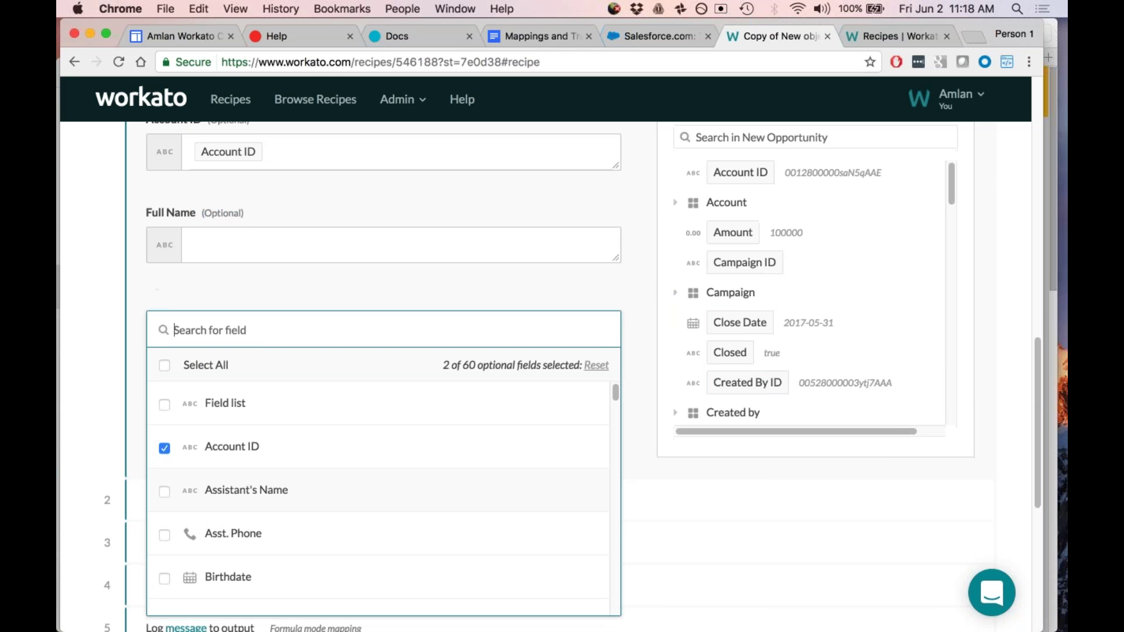
type("name")
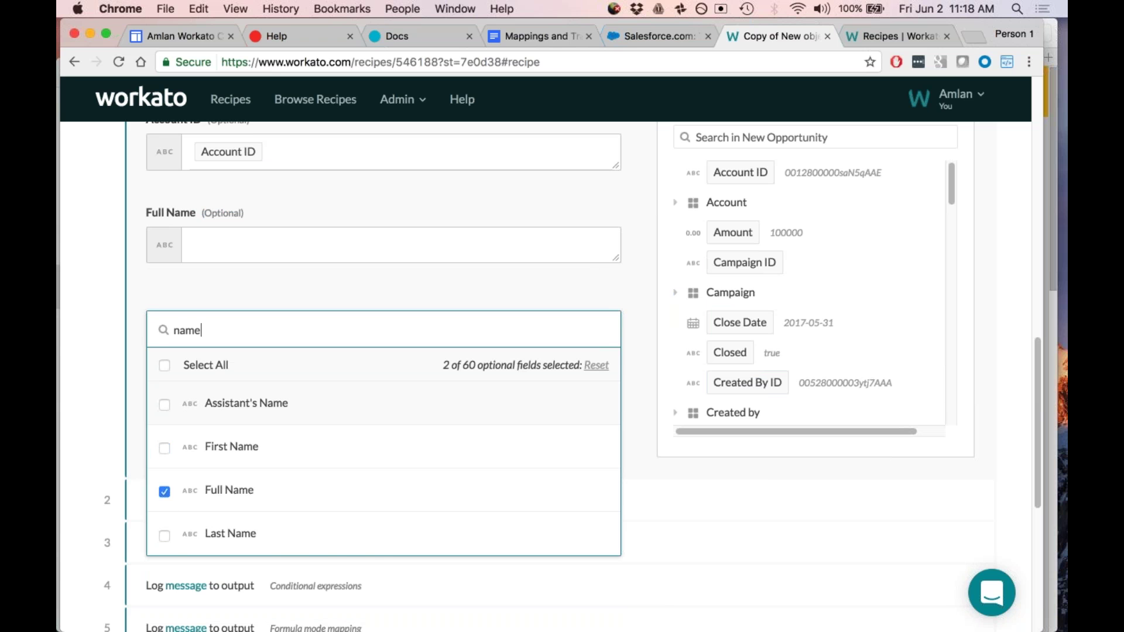
left_click(164, 491)
left_click(97, 412)
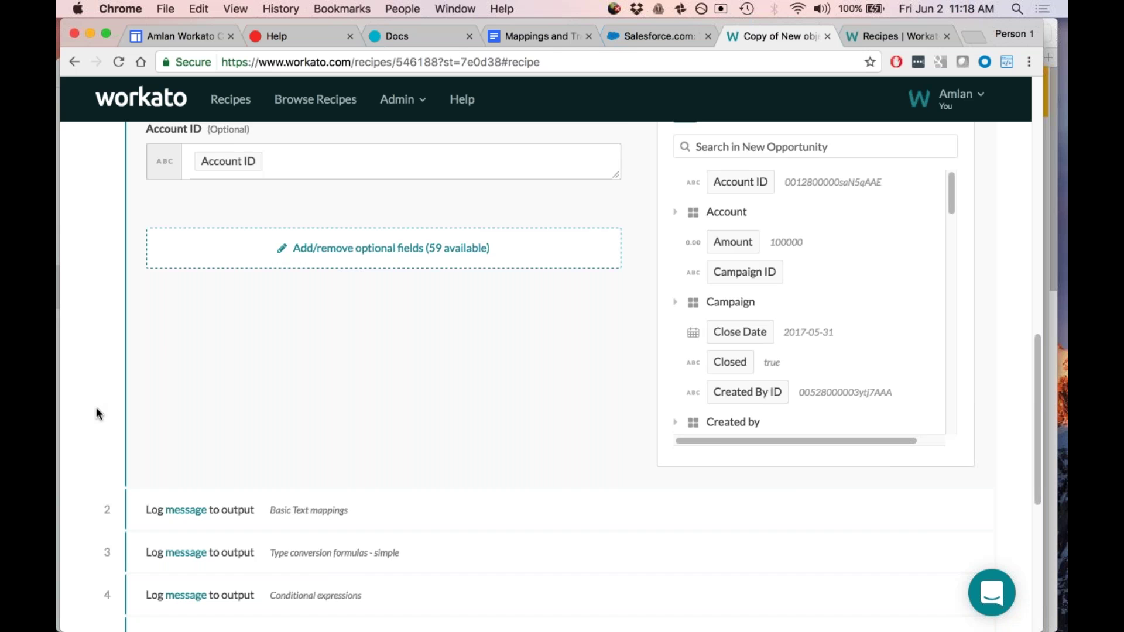
Step: Review the Account ID mapping in Search for Contacts and examine the message of the Basic Text mappings log action in step 2
scroll(219, 373, "up", 4)
scroll(289, 446, "down", 1)
scroll(288, 491, "down", 2)
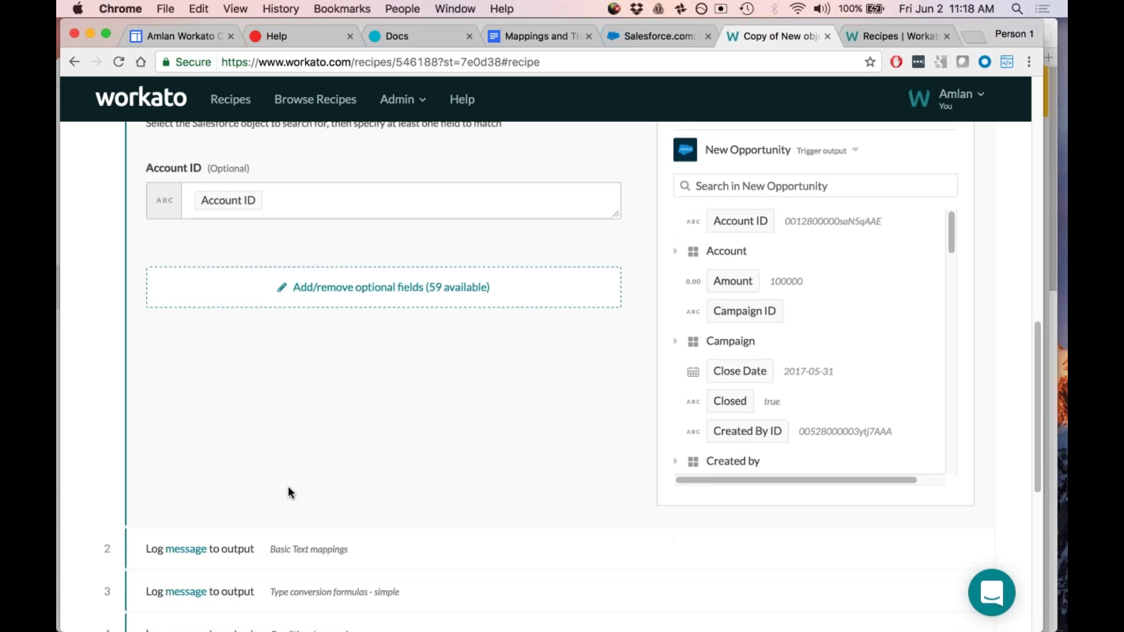
scroll(258, 410, "up", 10)
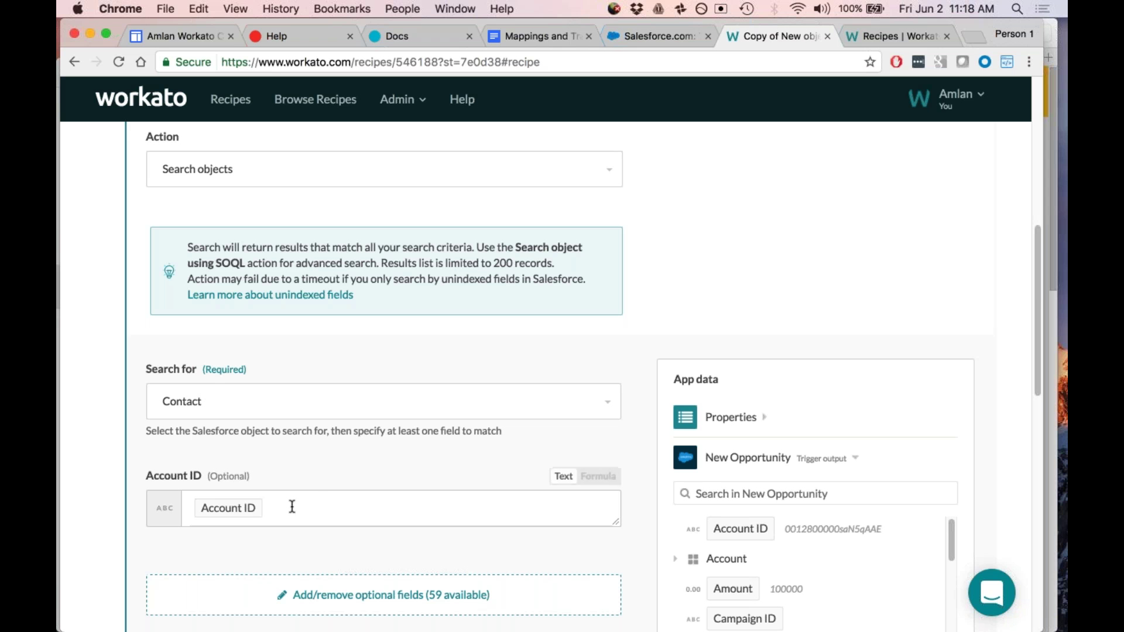
scroll(310, 488, "down", 8)
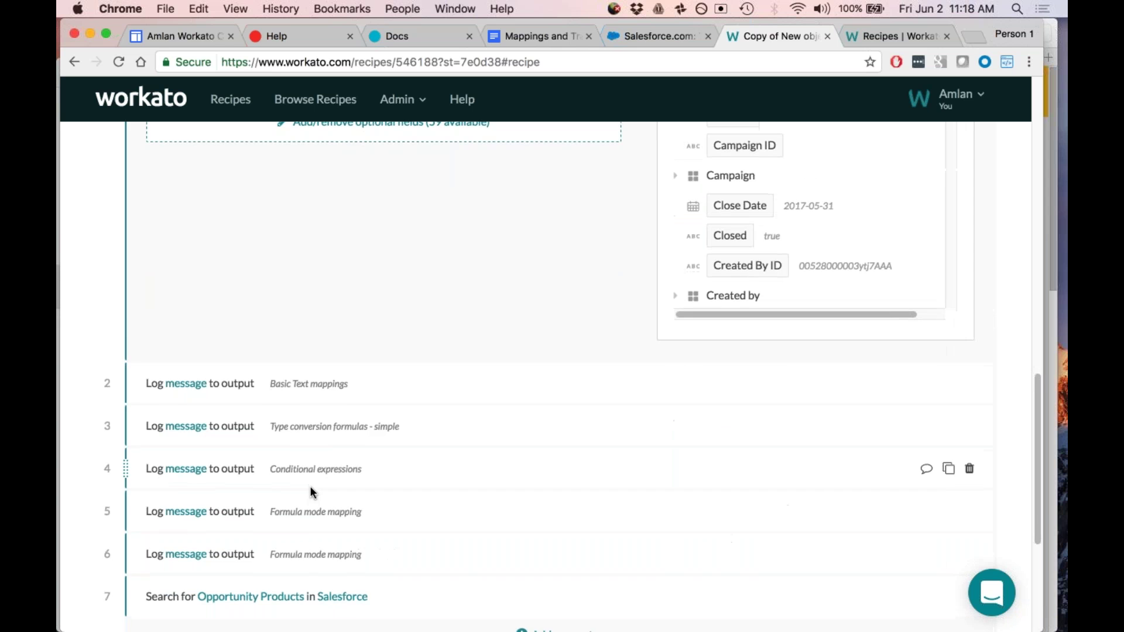
scroll(311, 487, "down", 1)
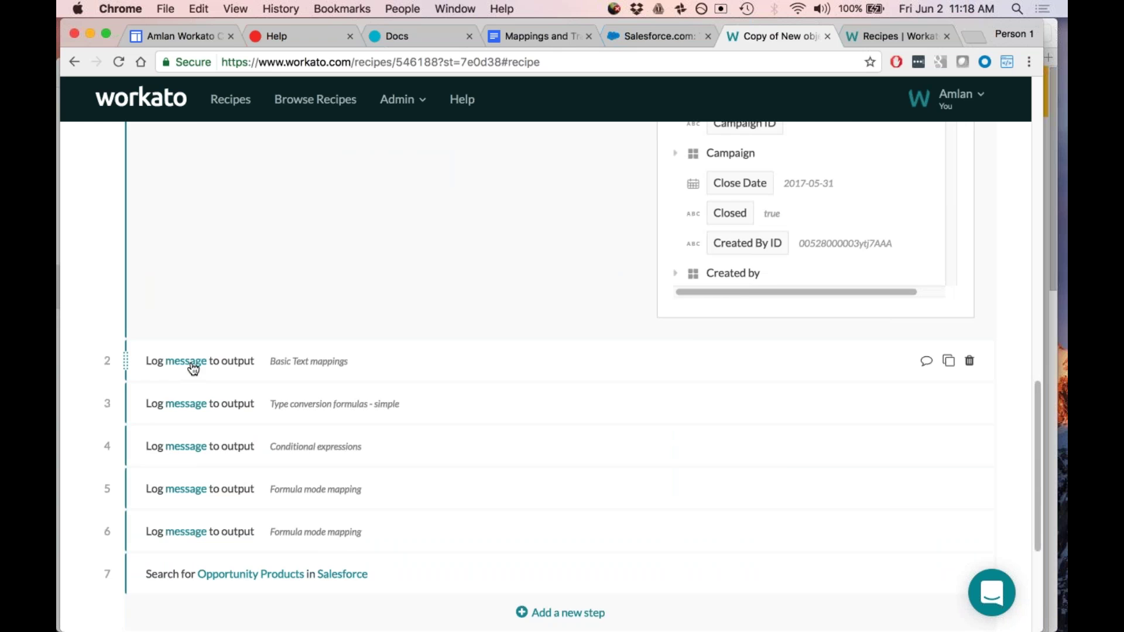
left_click(193, 367)
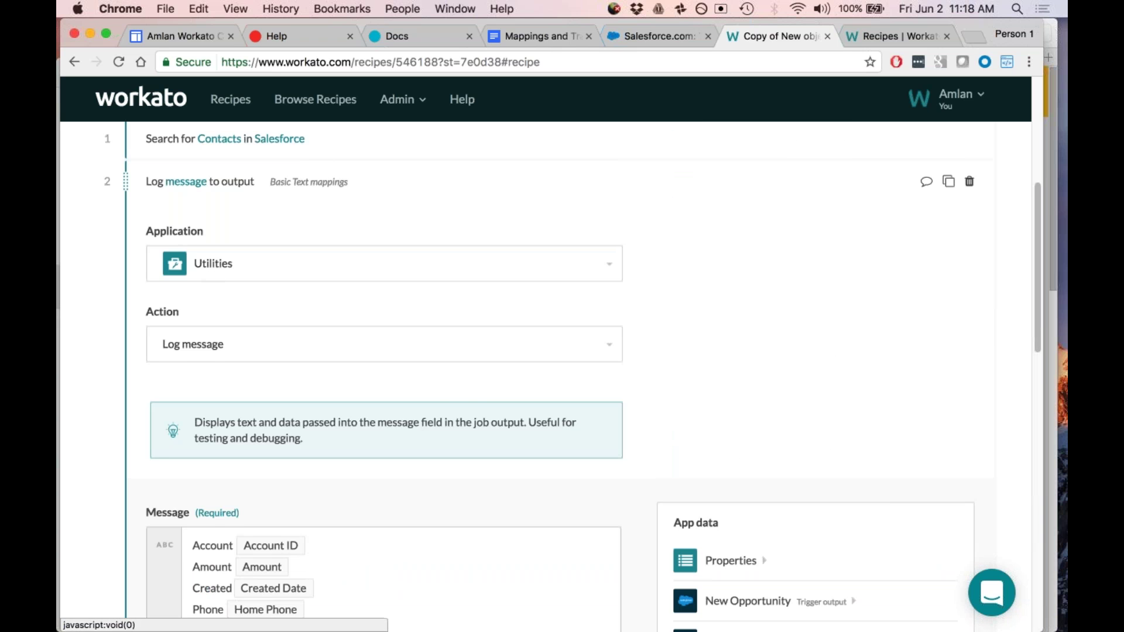
scroll(138, 459, "down", 2)
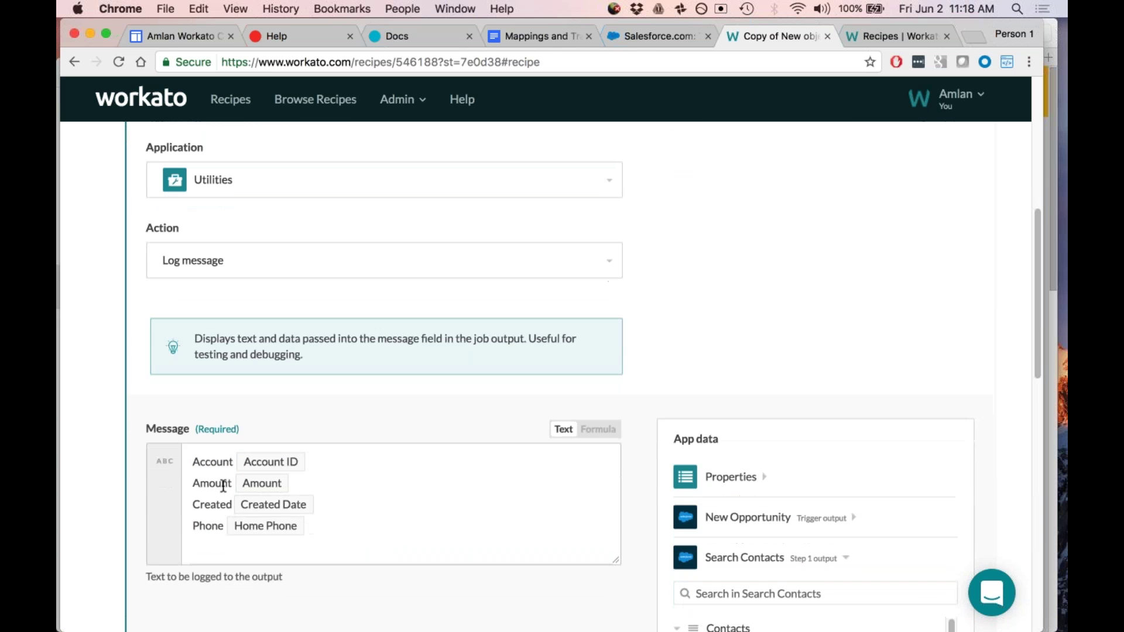
scroll(211, 456, "down", 1)
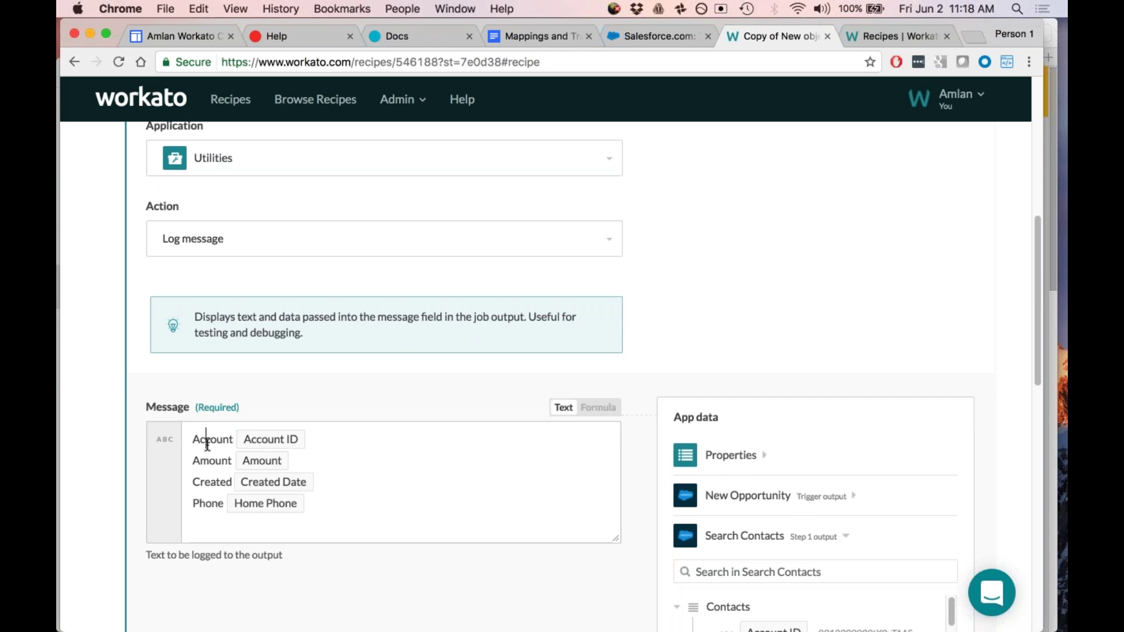
Step: Add a new line reading "account" to the step 2 message and map it to Account ID from Search Contacts
left_click(207, 443)
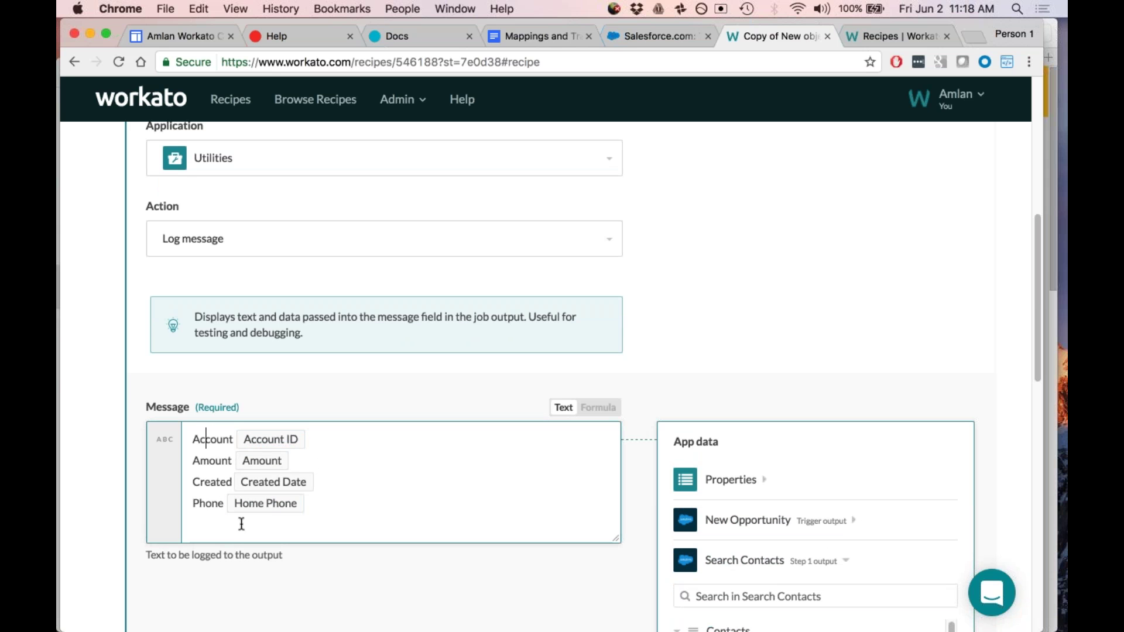
left_click(372, 509)
key("Return")
type("account")
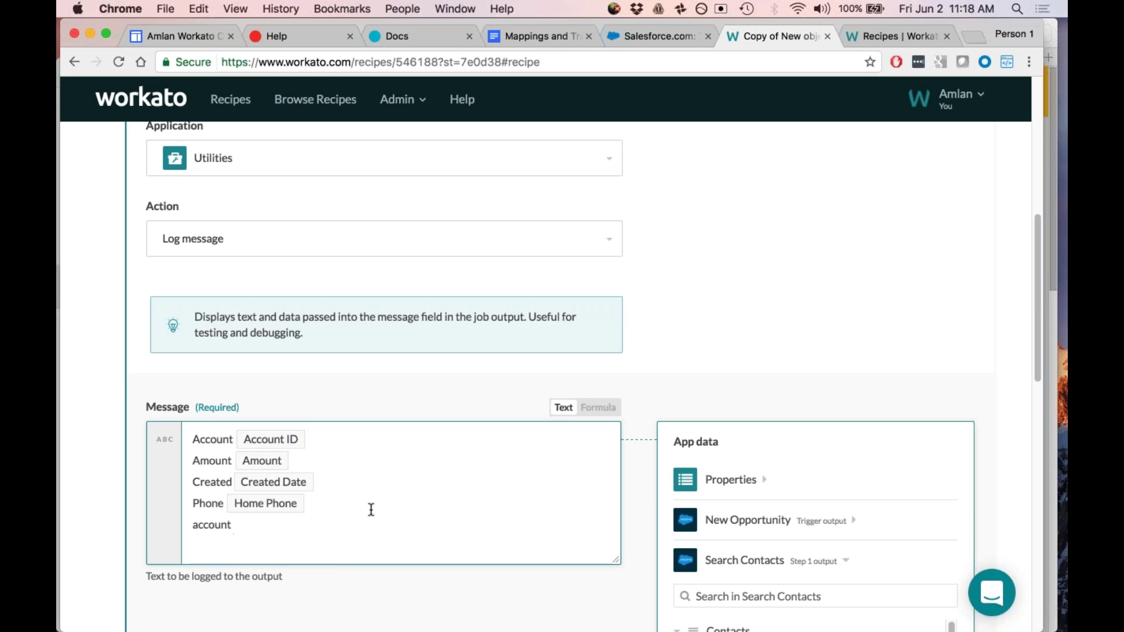
scroll(371, 510, "down", 2)
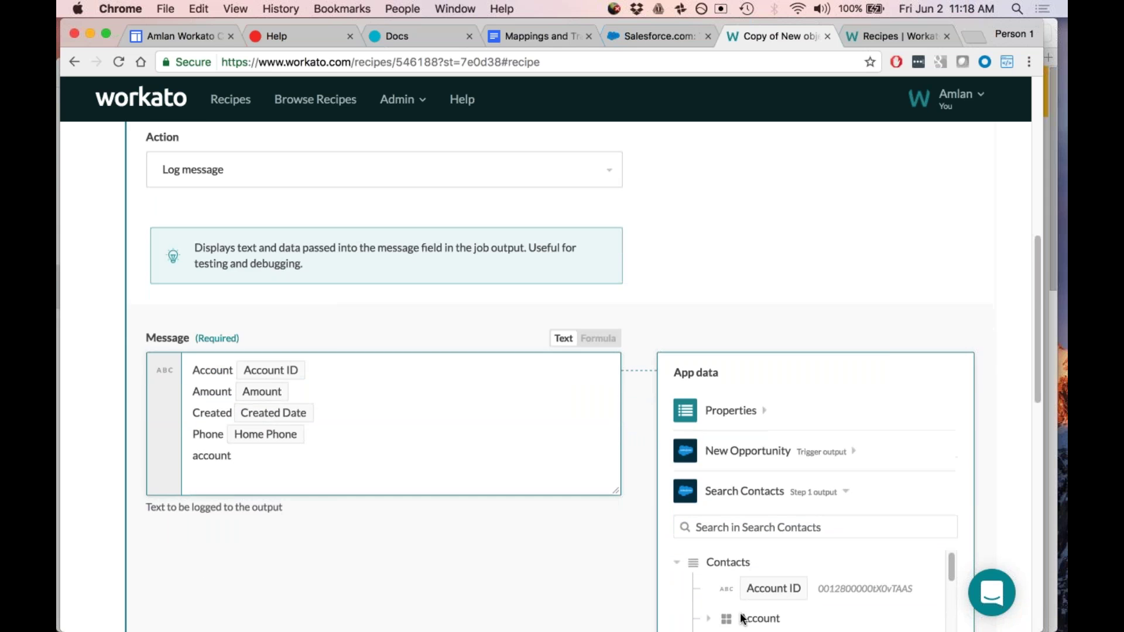
left_click(772, 588)
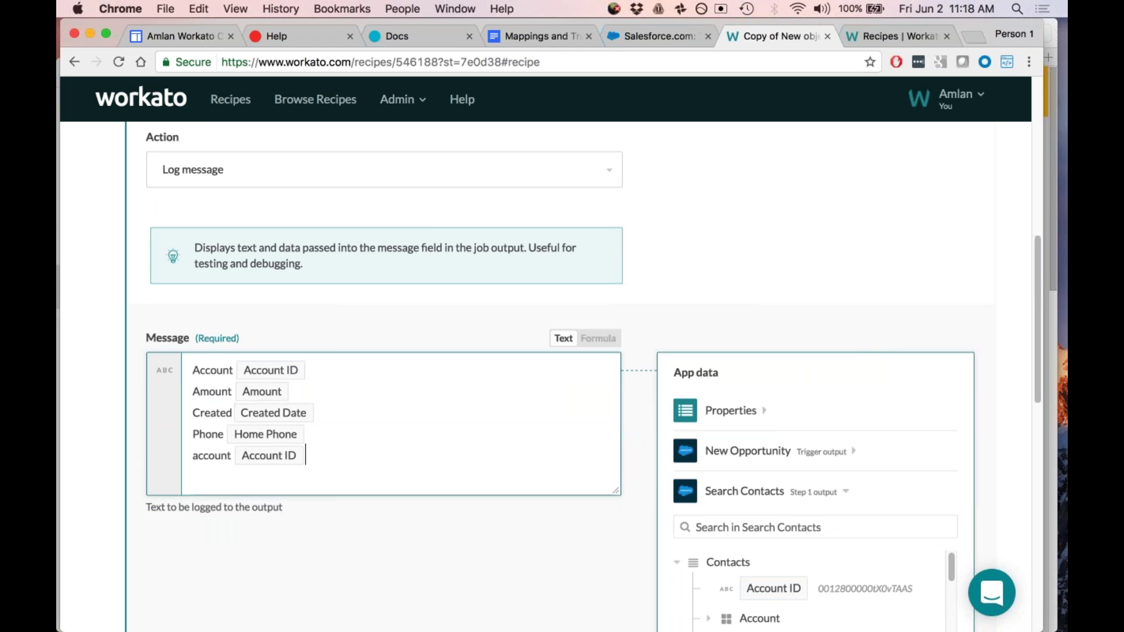
Step: Try adding a second Search Contacts Account ID to the account line and remove it again
left_click(712, 588)
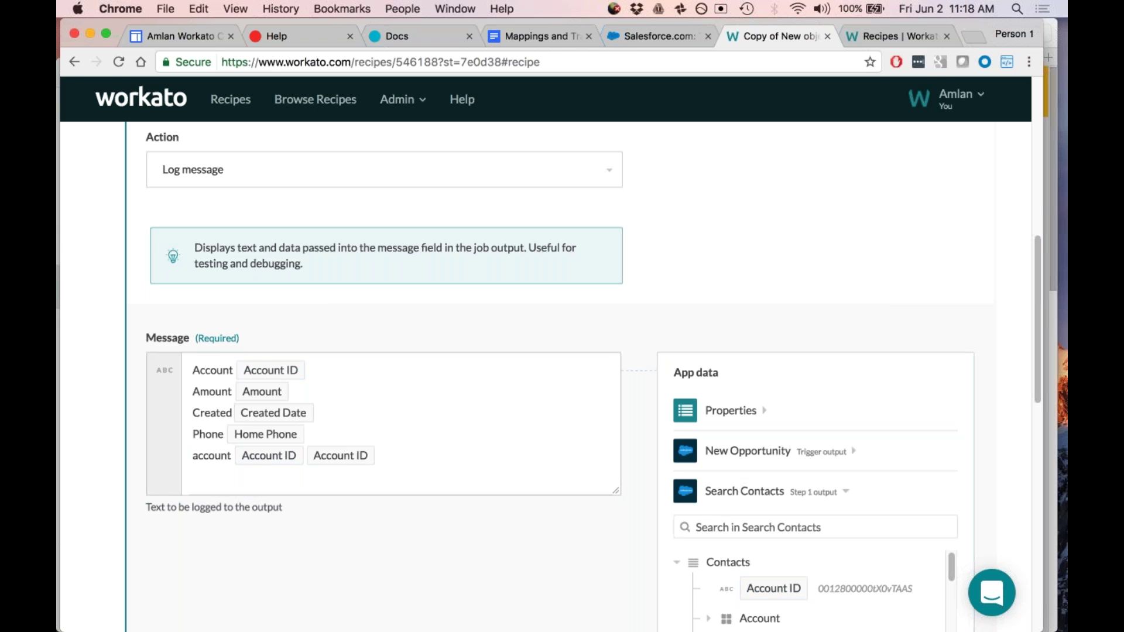
left_click(401, 460)
key("BackSpace")
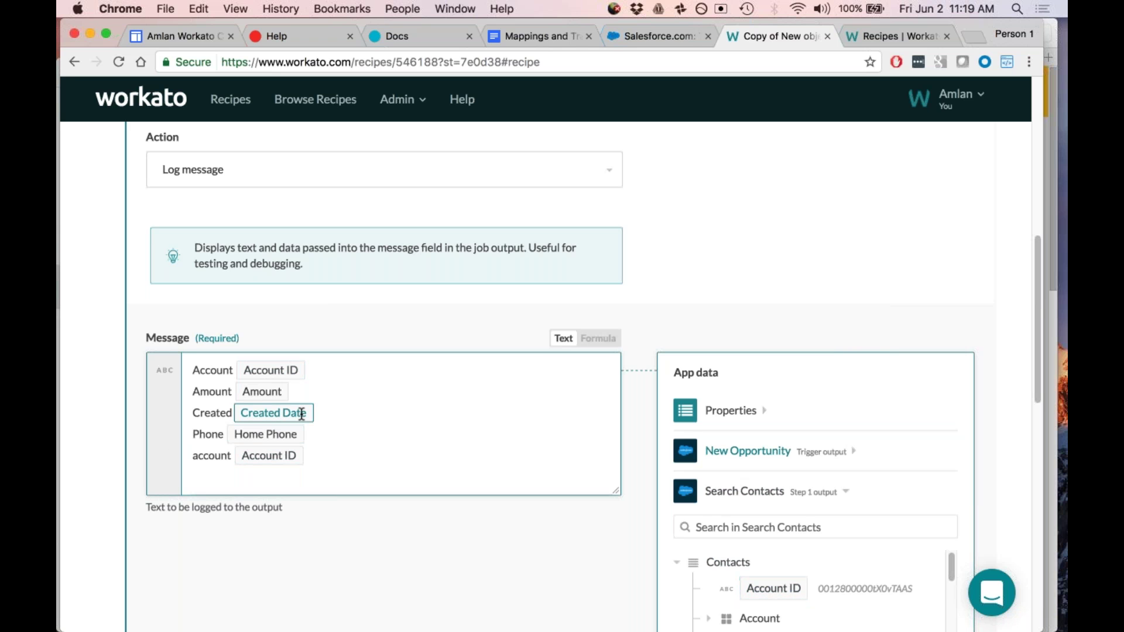
Step: Append Account ID from the New Opportunity trigger output to the account line of the step 2 message
scroll(398, 530, "down", 1)
scroll(398, 525, "down", 1)
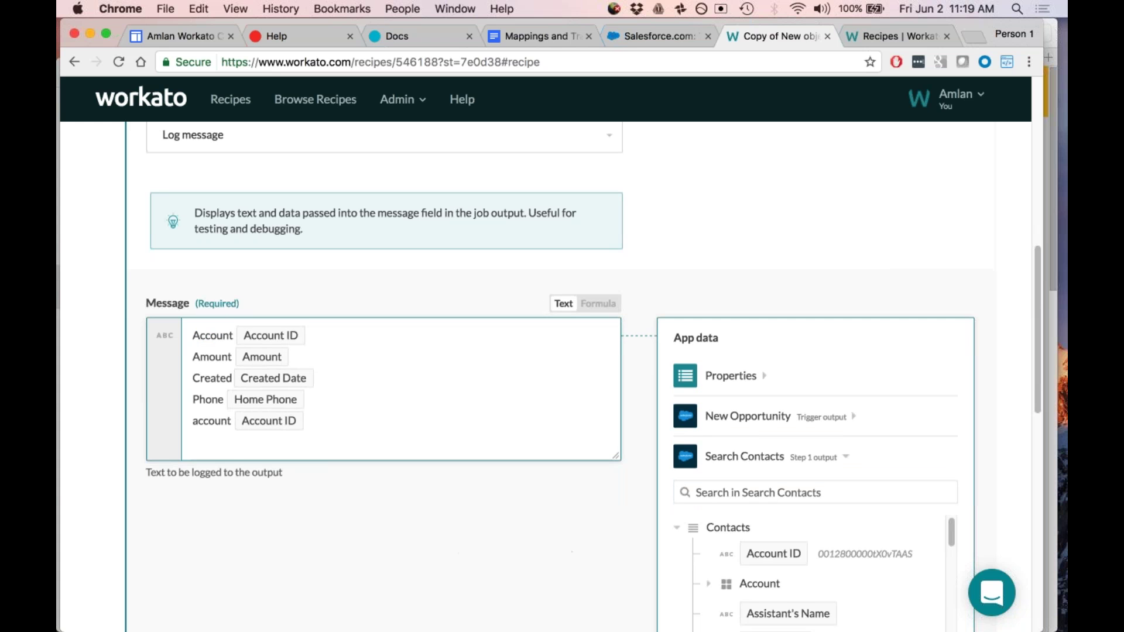
scroll(576, 553, "down", 2)
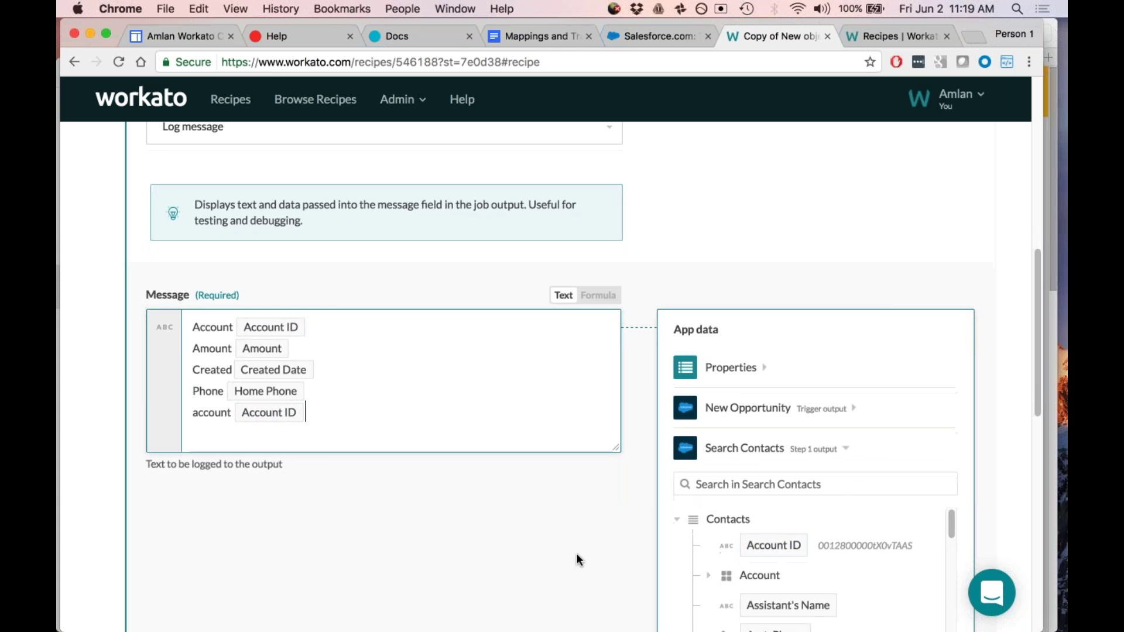
left_click(733, 412)
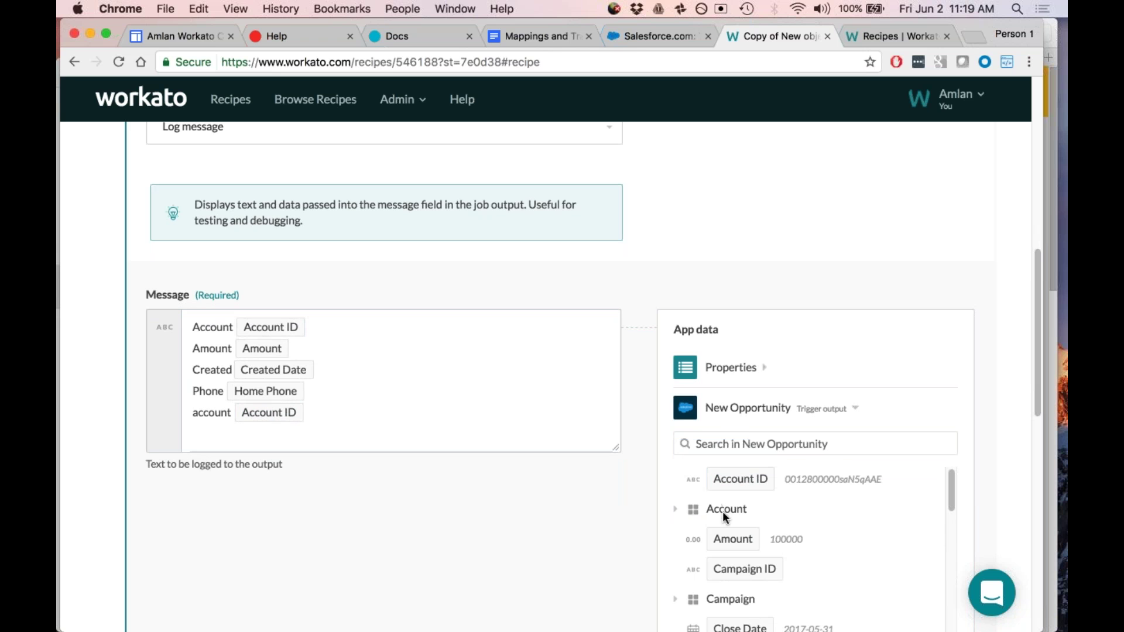
left_click(726, 481)
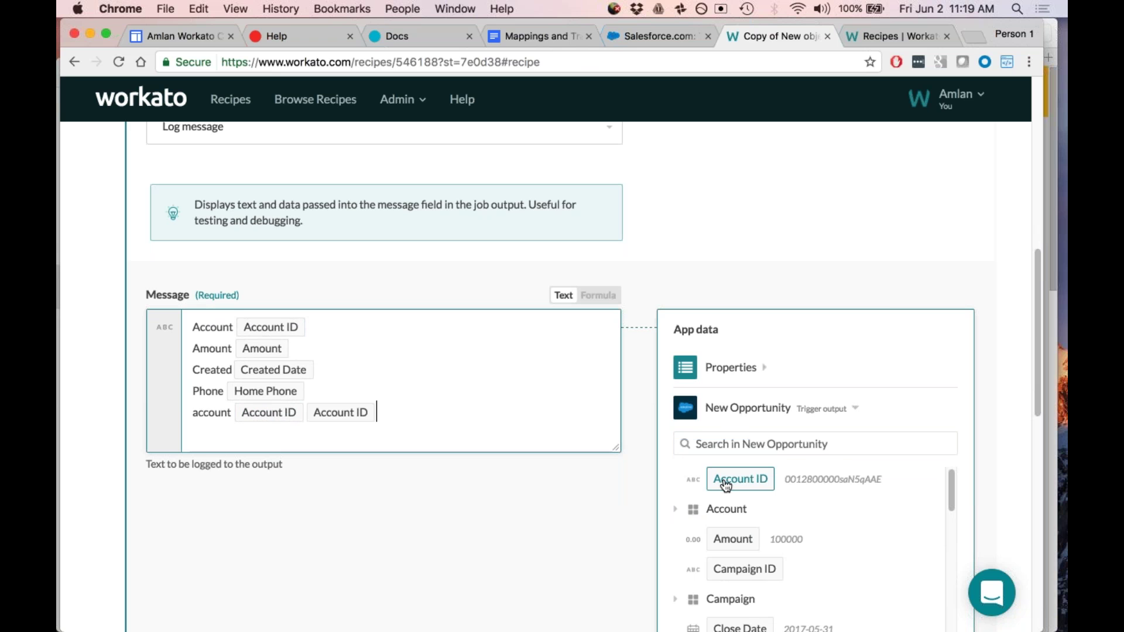
Step: Append Account ID from the Search Contacts output to the account line and paste two more Account ID datapills after it
left_click(741, 409)
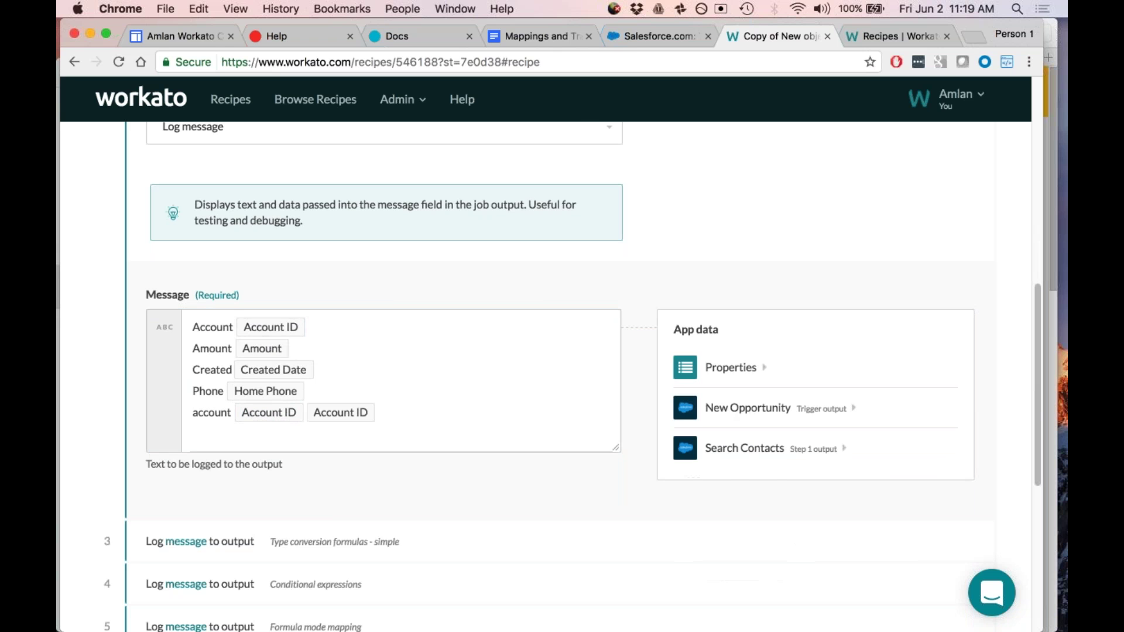
left_click(744, 448)
left_click(755, 546)
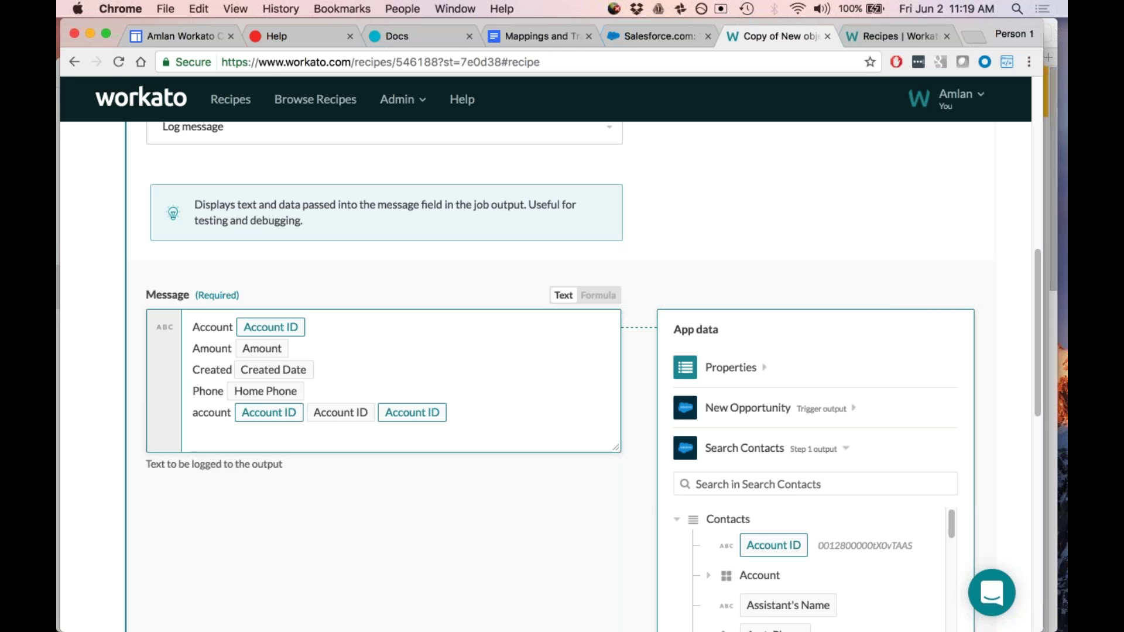
key("super+v")
key("super+v")
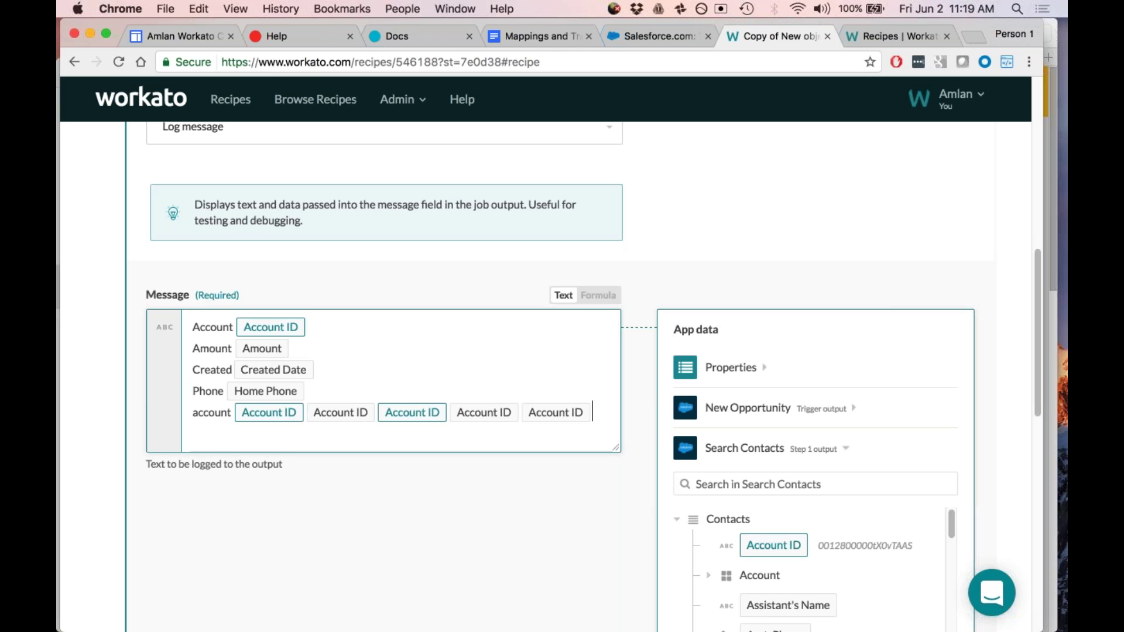
Step: Delete the whole "account" line with all its Account ID datapills from the step 2 message
key("BackSpace")
key("BackSpace")
key("BackSpace")
key("BackSpace")
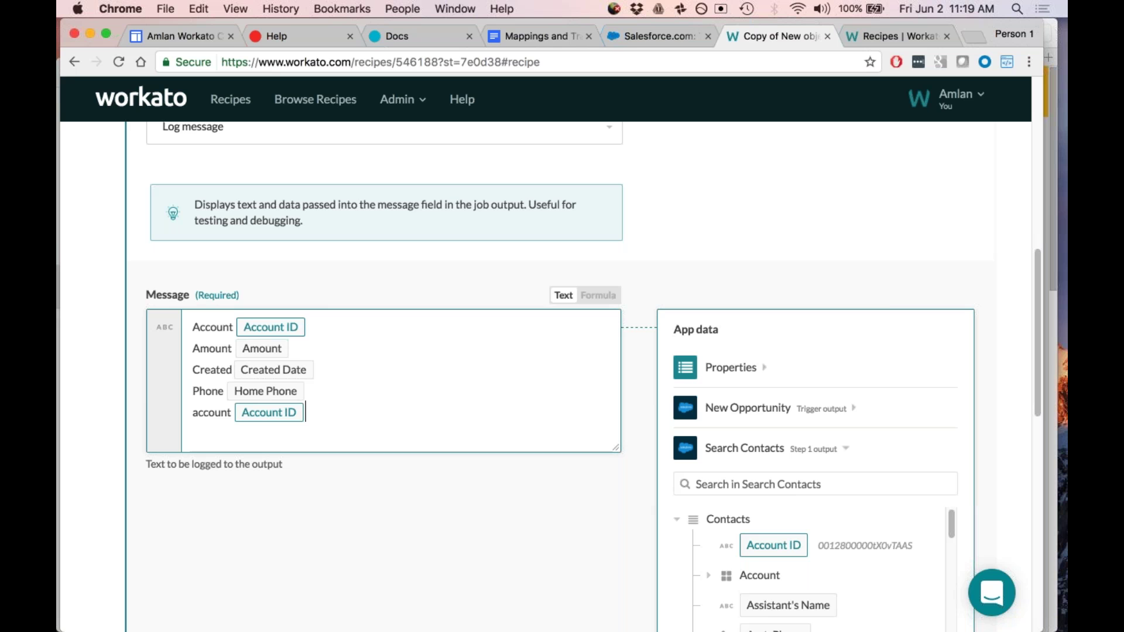
key("BackSpace")
key("BackSpace")
key("BackSpace")
key("BackSpace")
key("BackSpace")
key("BackSpace")
key("BackSpace")
key("BackSpace")
key("BackSpace")
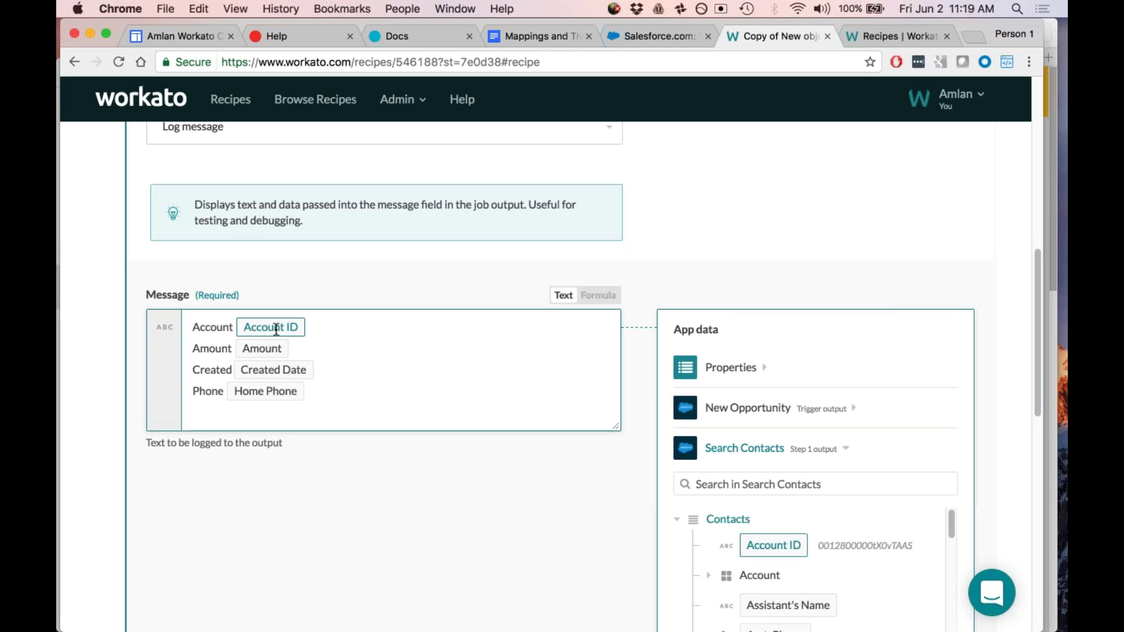
Step: Examine which app data source each datapill in the step 2 message comes from
mouse_move(276, 329)
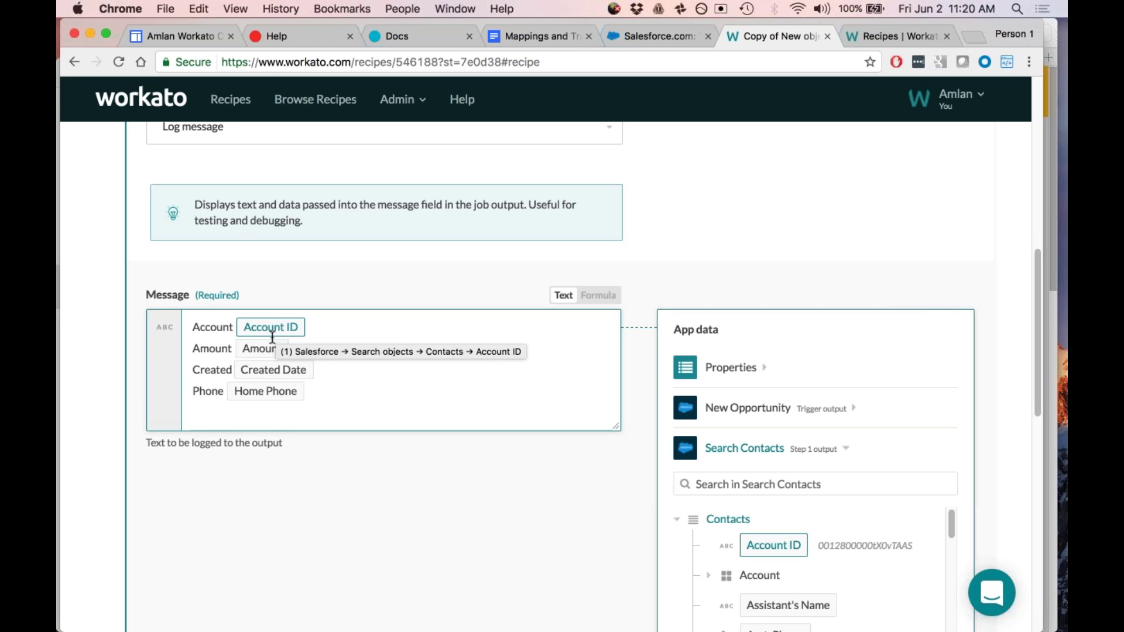
mouse_move(267, 351)
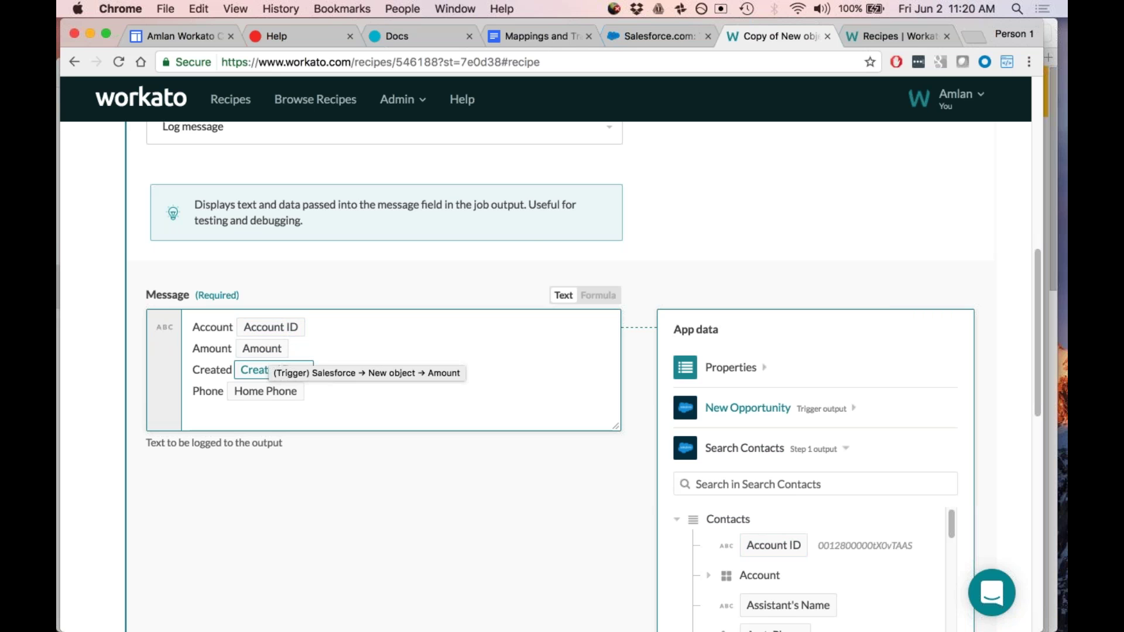
scroll(431, 559, "down", 1)
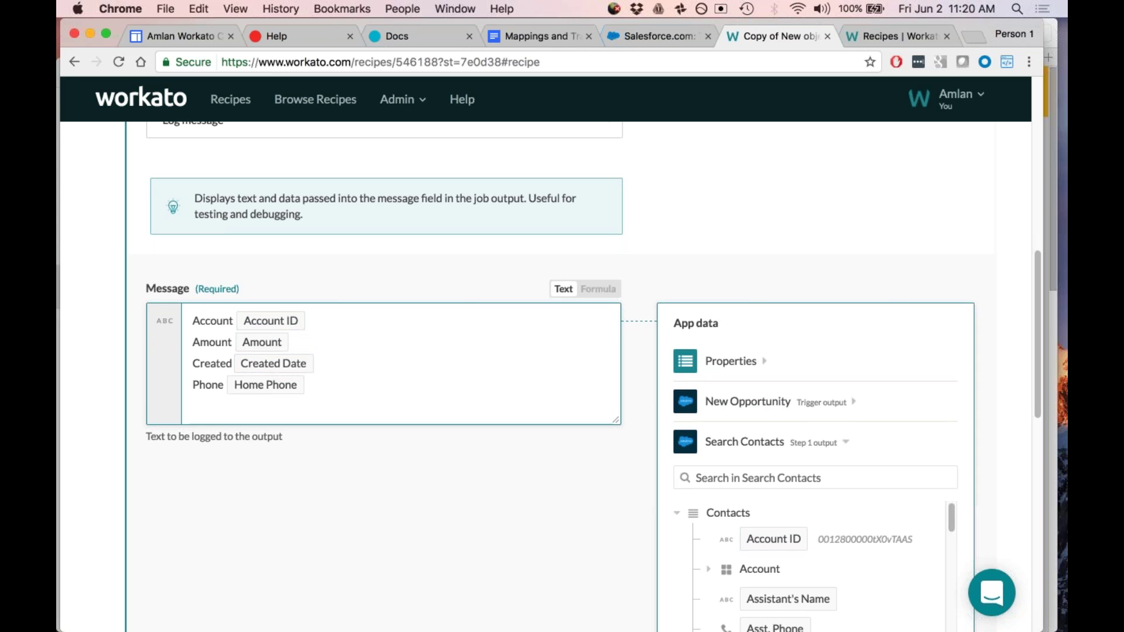
left_click(430, 560)
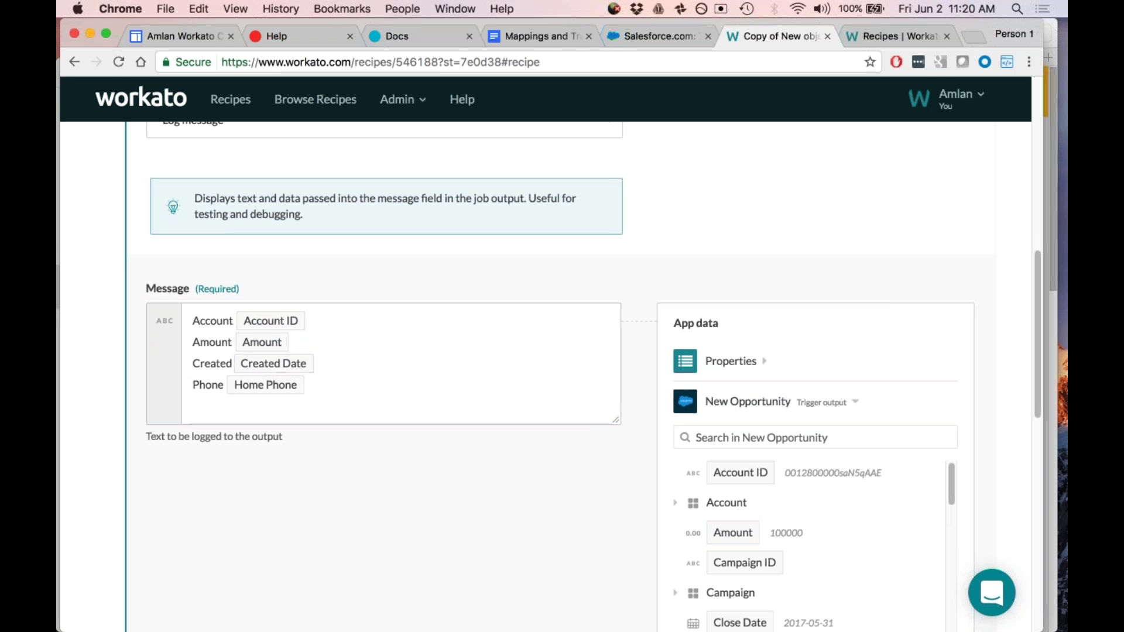
left_click(208, 383)
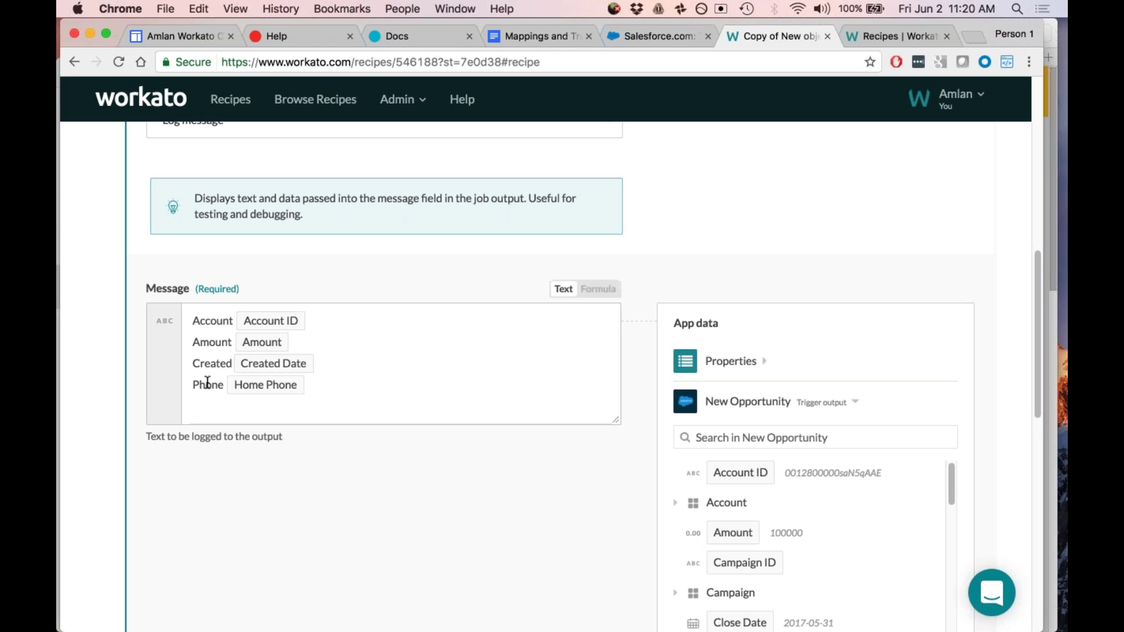
left_click(259, 364)
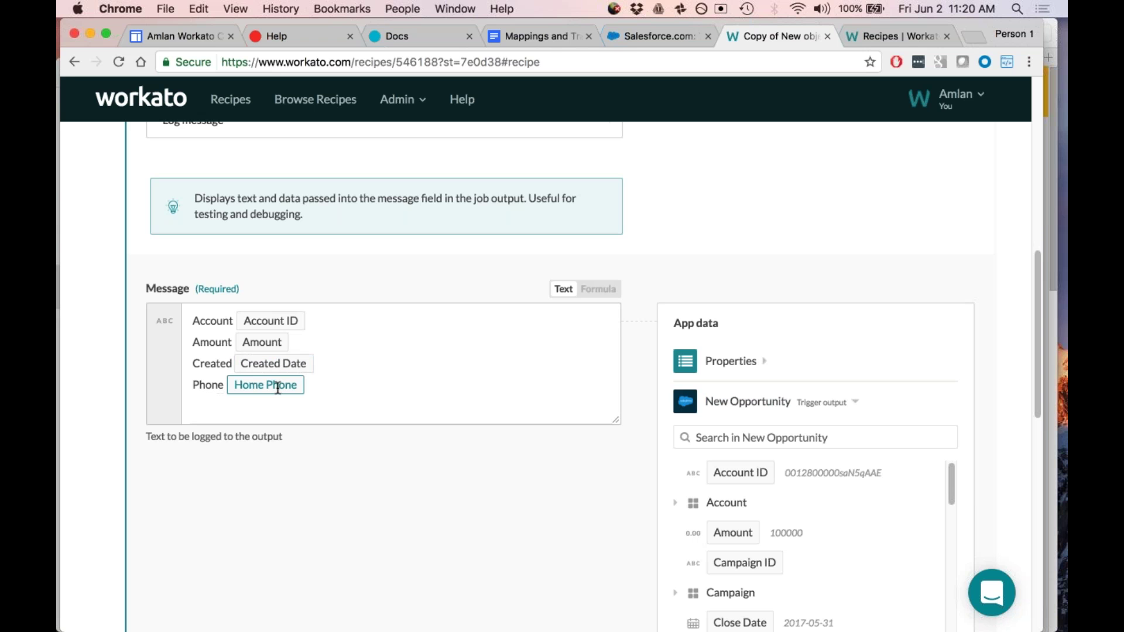
left_click(277, 485)
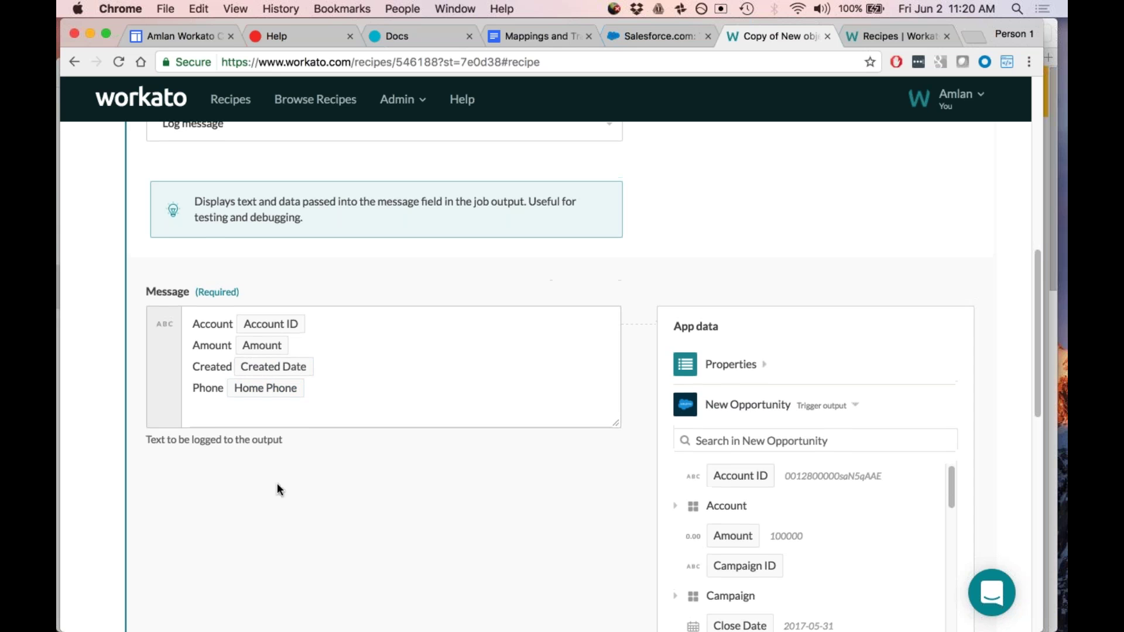
scroll(279, 489, "up", 1)
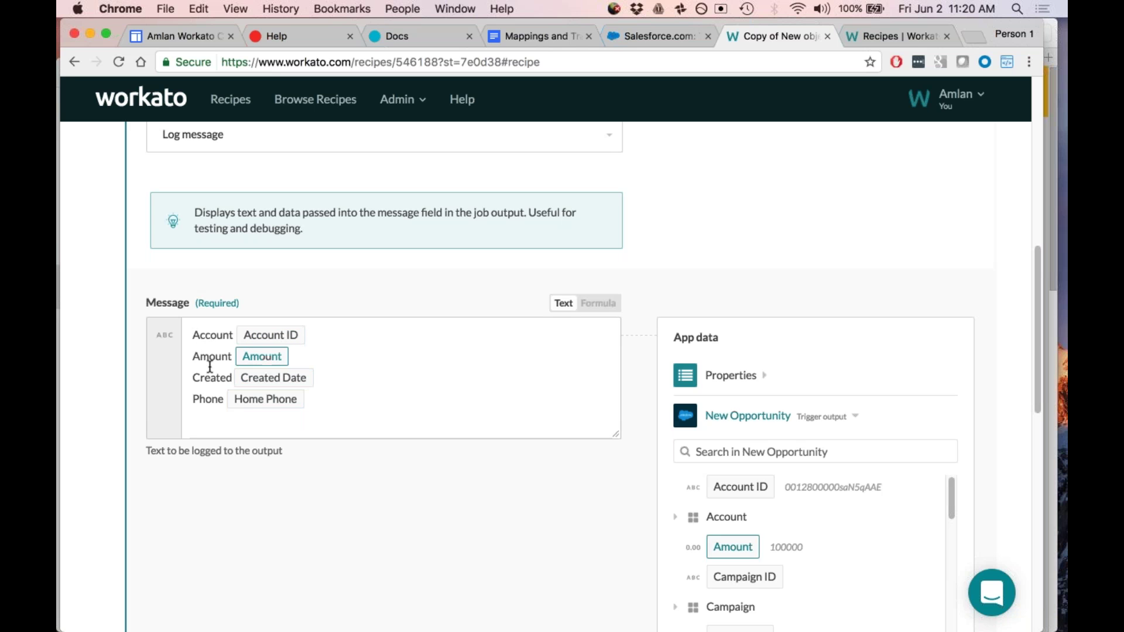
Step: Try joining lines of the step 2 message by removing line breaks, and restore the separate Account, Amount, Created and Phone lines
left_click(193, 359)
key("BackSpace")
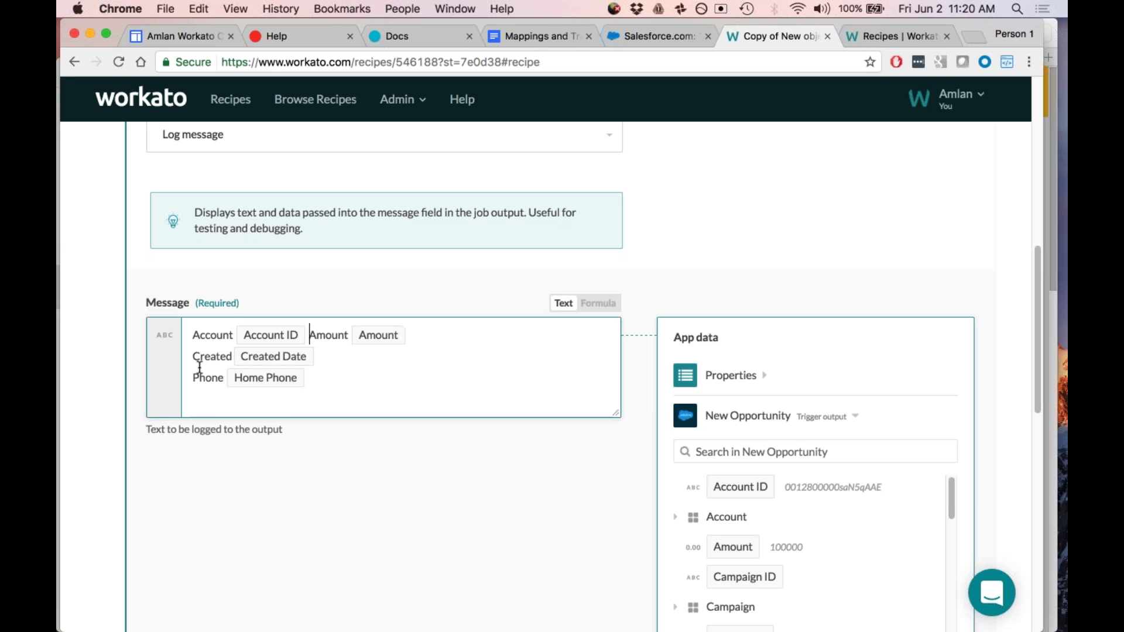
key("Down")
key("Left")
key("Left")
key("Left")
key("Left")
key("Left")
key("Left")
key("Left")
key("BackSpace")
key("Left")
key("Left")
key("Left")
key("Left")
key("Left")
key("Left")
key("Left")
key("Left")
key("Left")
key("Return")
key("Right")
key("Right")
key("Right")
key("Right")
key("Right")
key("Right")
key("Right")
key("Right")
key("Right")
key("Right")
key("Right")
key("Left")
key("Left")
key("Return")
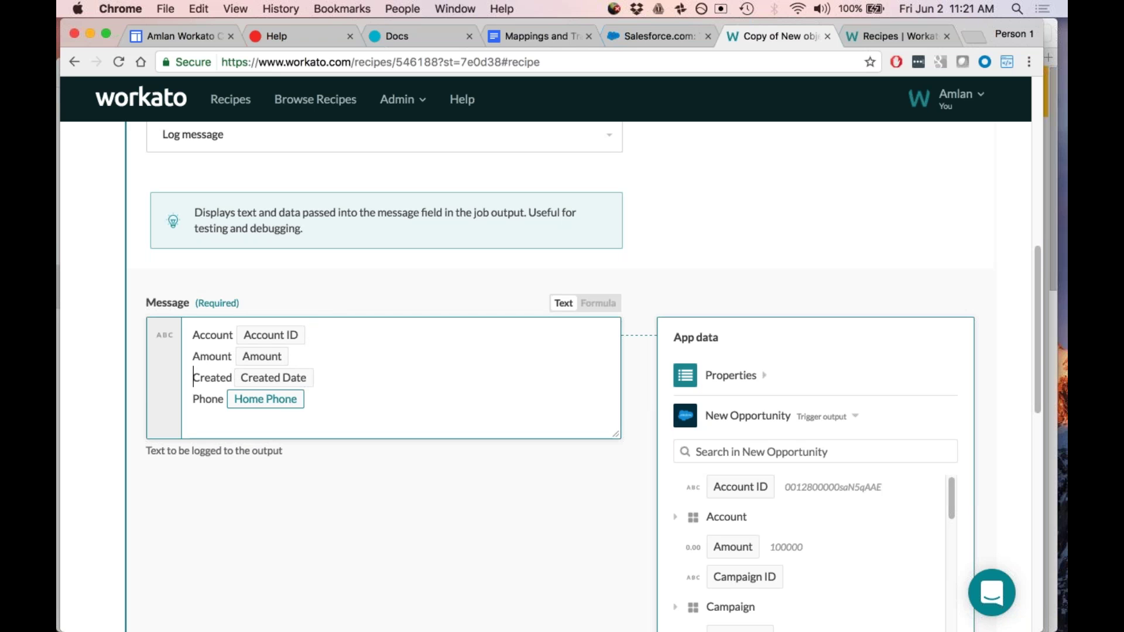
Step: Find the phone fields in the Search Contacts output and append a comma and the Asst. Phone datapill to the message's Phone line
left_click(313, 402)
left_click(709, 450)
left_click(725, 417)
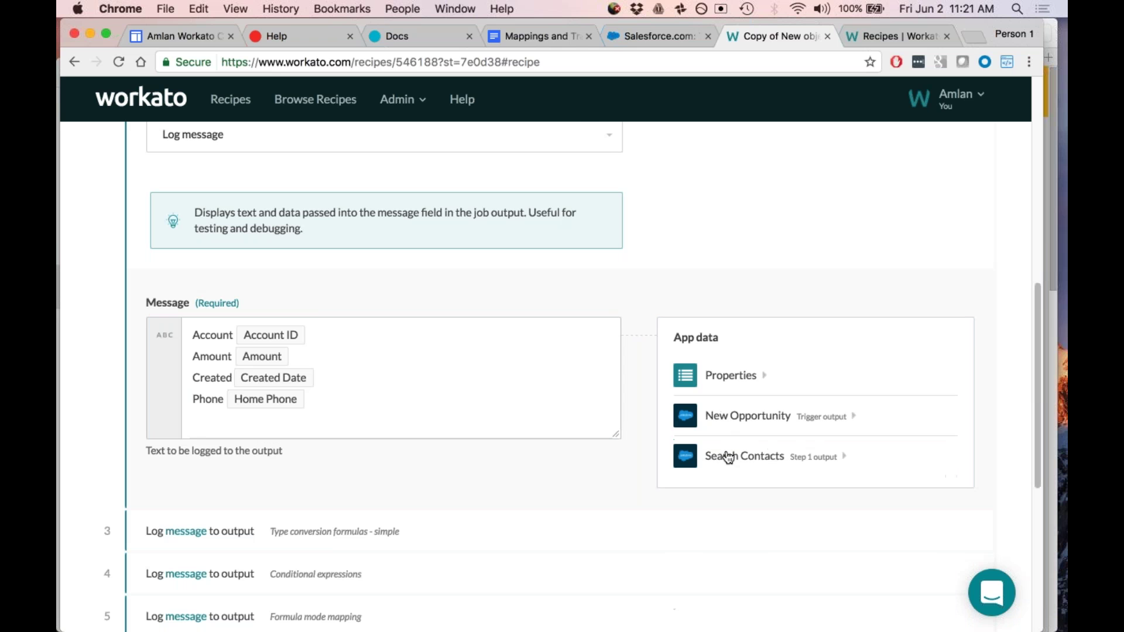
left_click(727, 462)
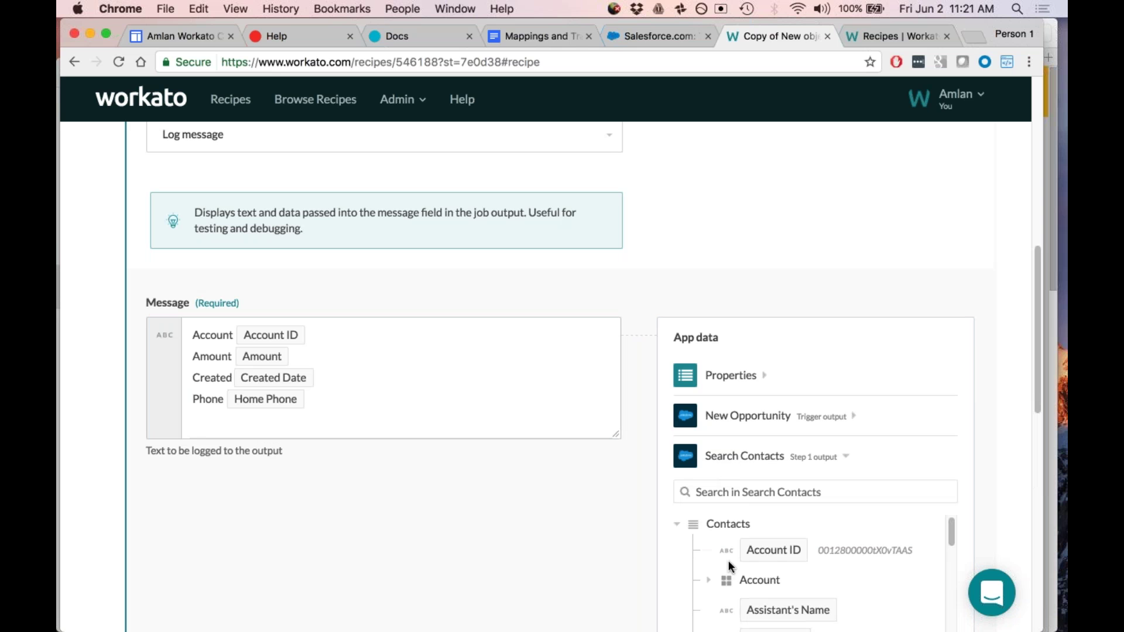
scroll(728, 561, "down", 1)
left_click(730, 494)
type("phone")
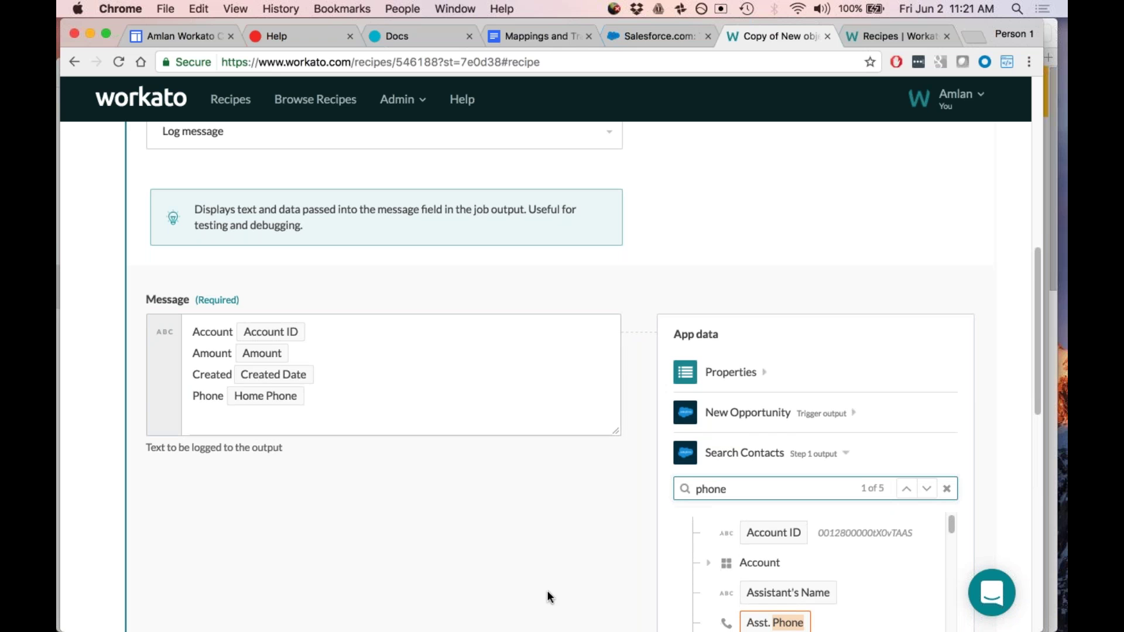
scroll(547, 590, "down", 1)
left_click(763, 615)
type(", Asst. Phone")
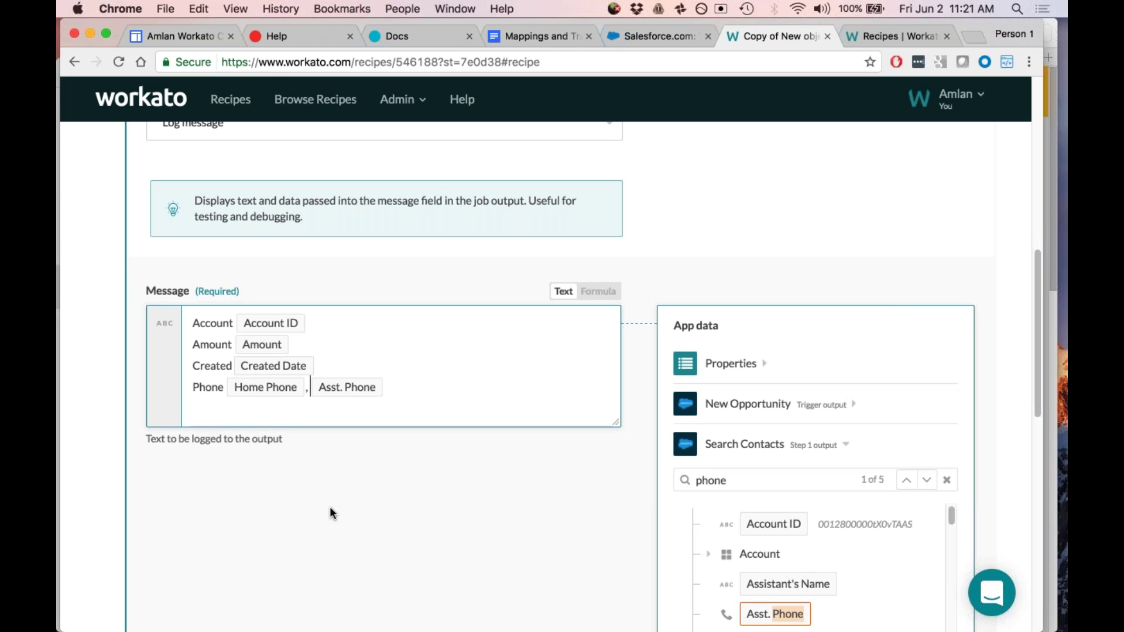
Step: Add the optional field Asst. Phone to the Search for Contacts action in step 1
scroll(329, 507, "up", 1)
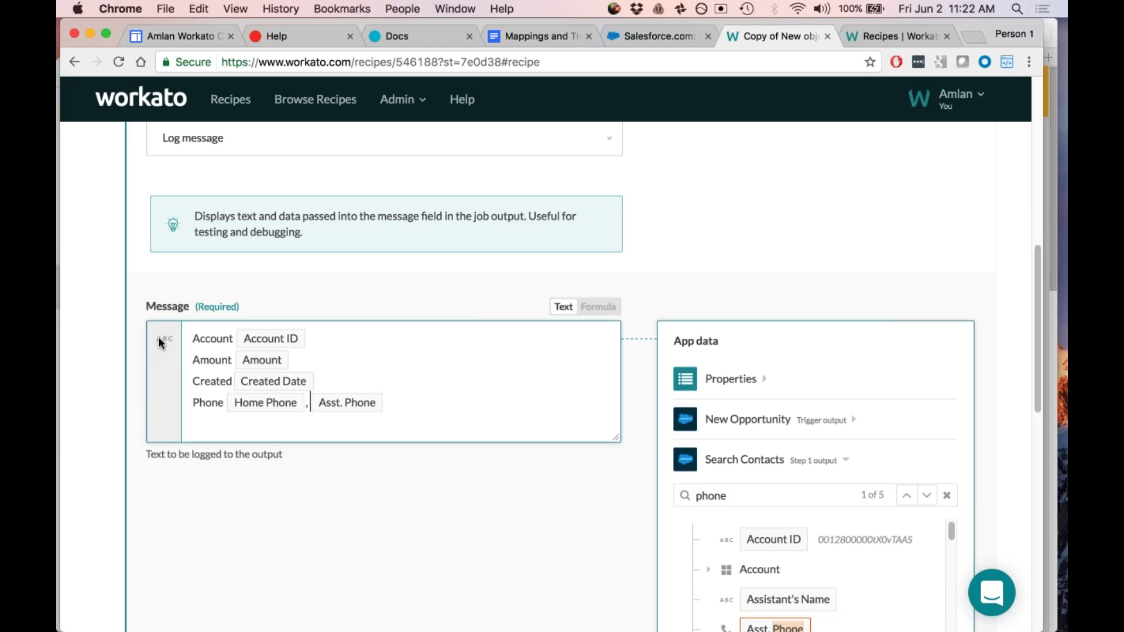
scroll(159, 343, "up", 6)
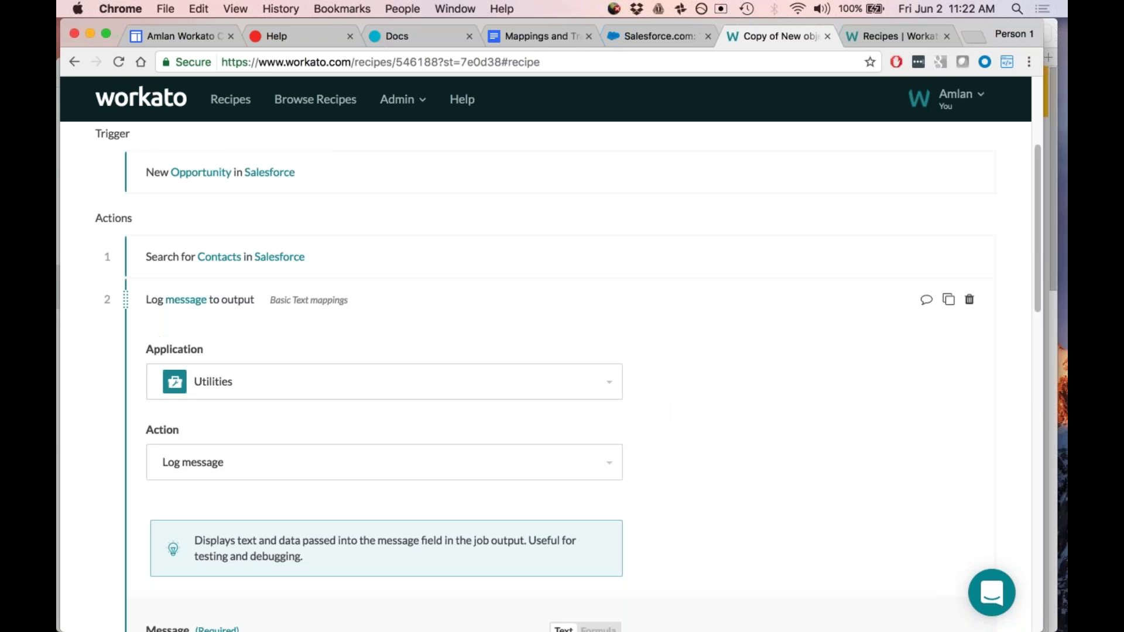
left_click(196, 260)
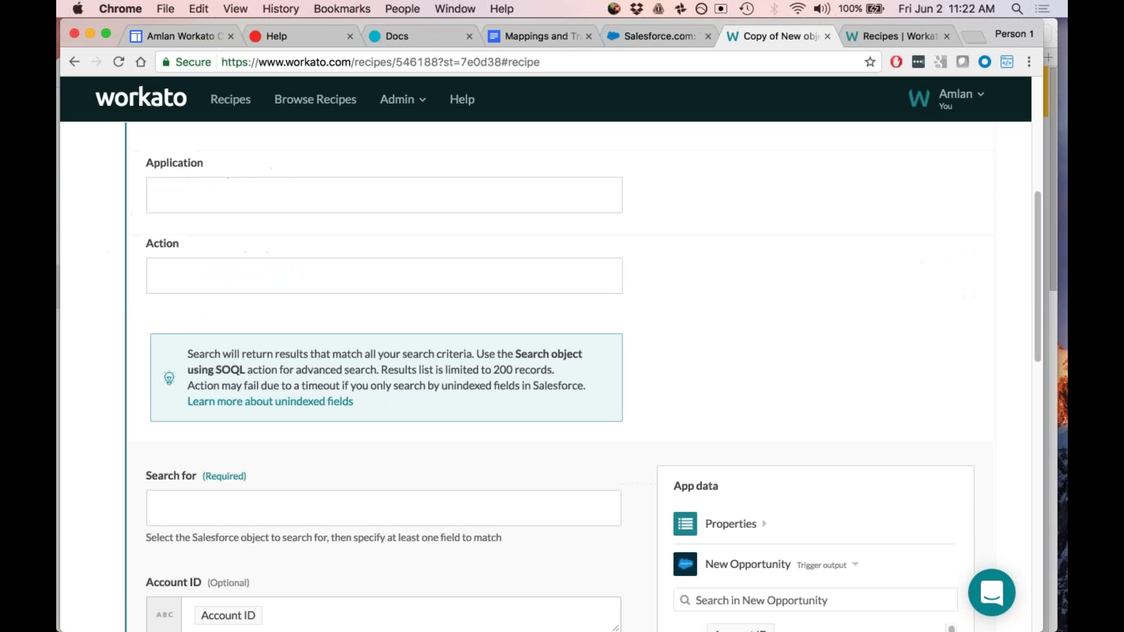
scroll(185, 356, "down", 3)
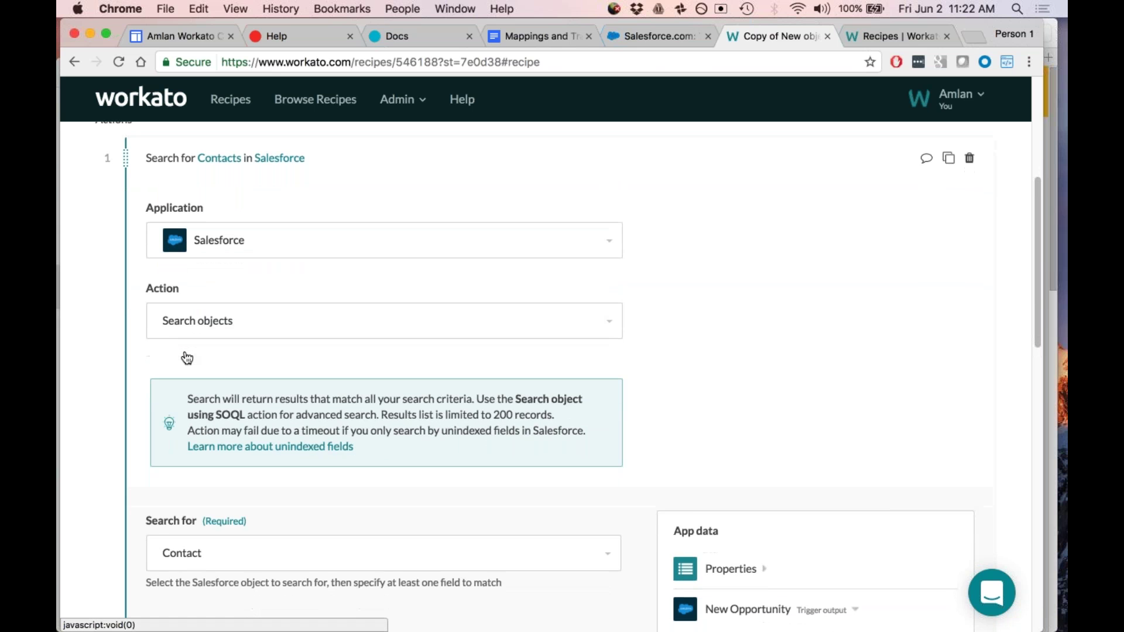
scroll(185, 358, "down", 2)
left_click(383, 500)
scroll(293, 512, "down", 2)
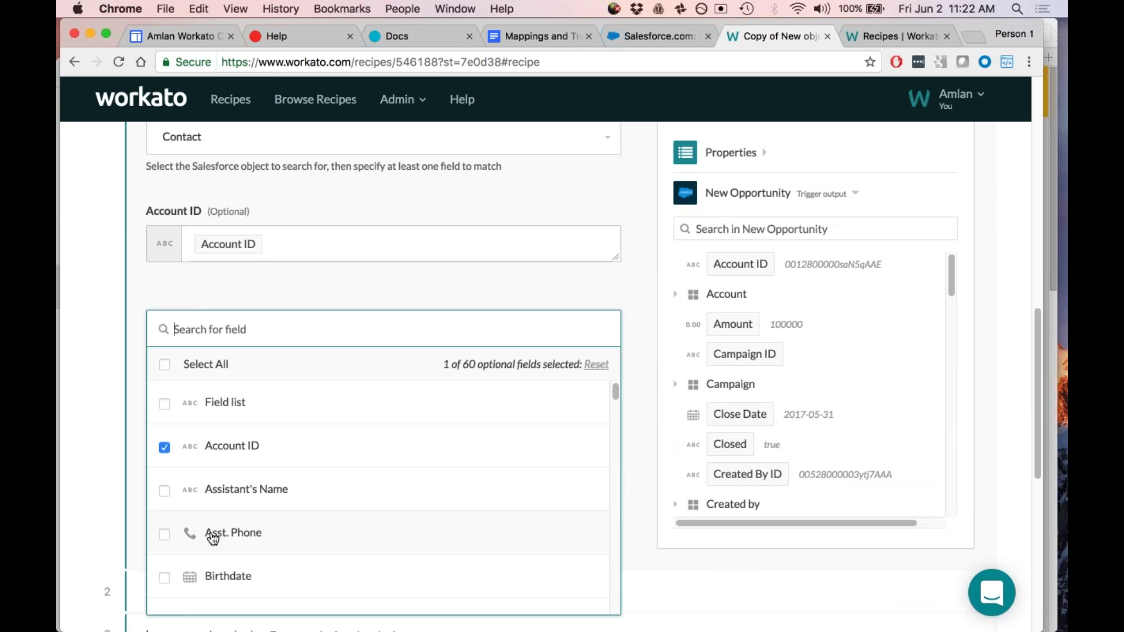
left_click(166, 537)
left_click(96, 403)
scroll(206, 259, "down", 2)
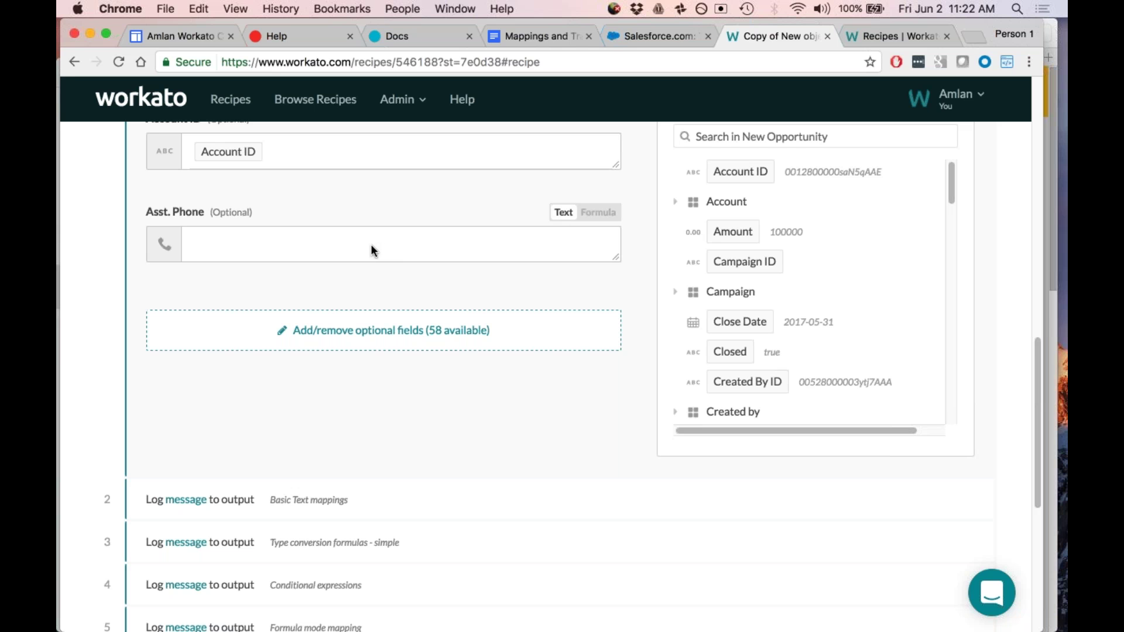
left_click(218, 239)
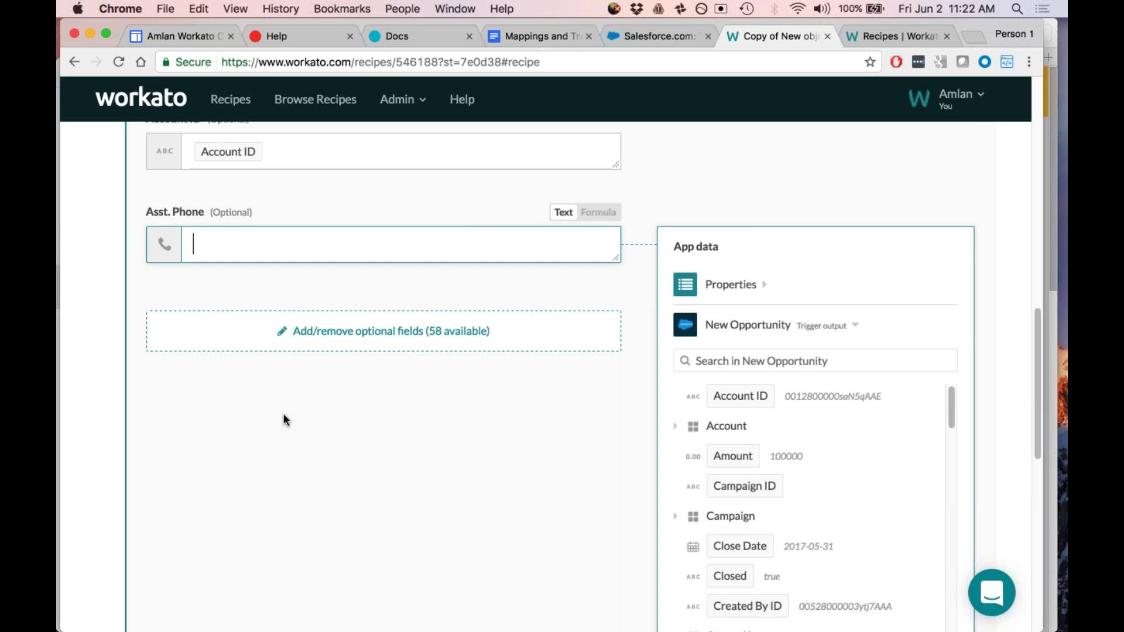
Step: Remove the optional field Asst. Phone from the Search for Contacts action in step 1
scroll(284, 420, "up", 3)
left_click(391, 439)
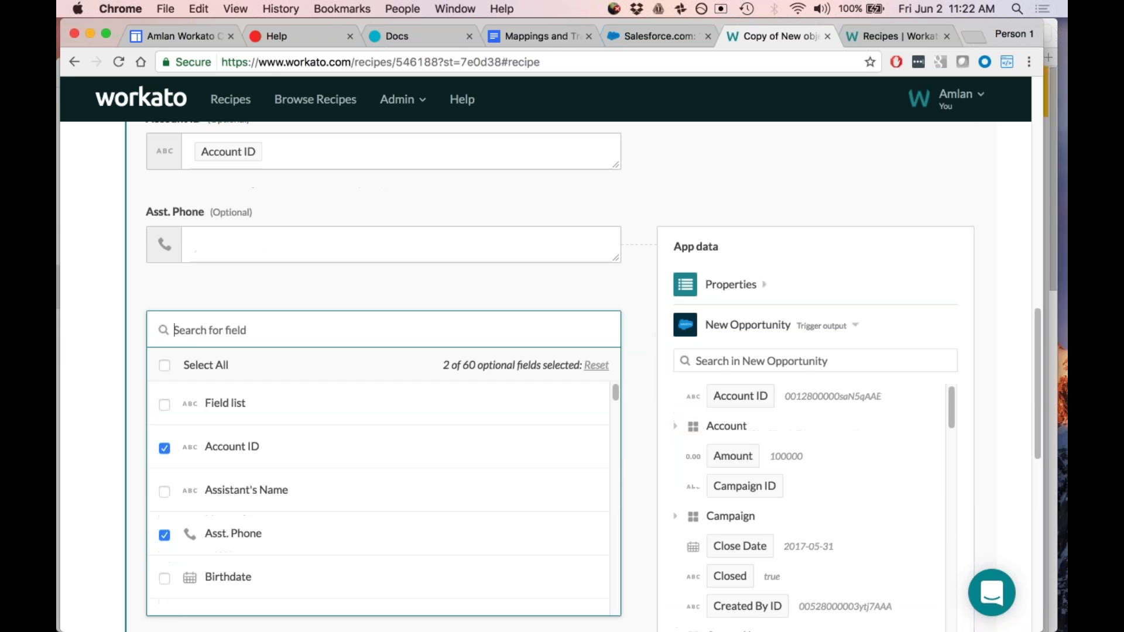
left_click(165, 535)
left_click(106, 511)
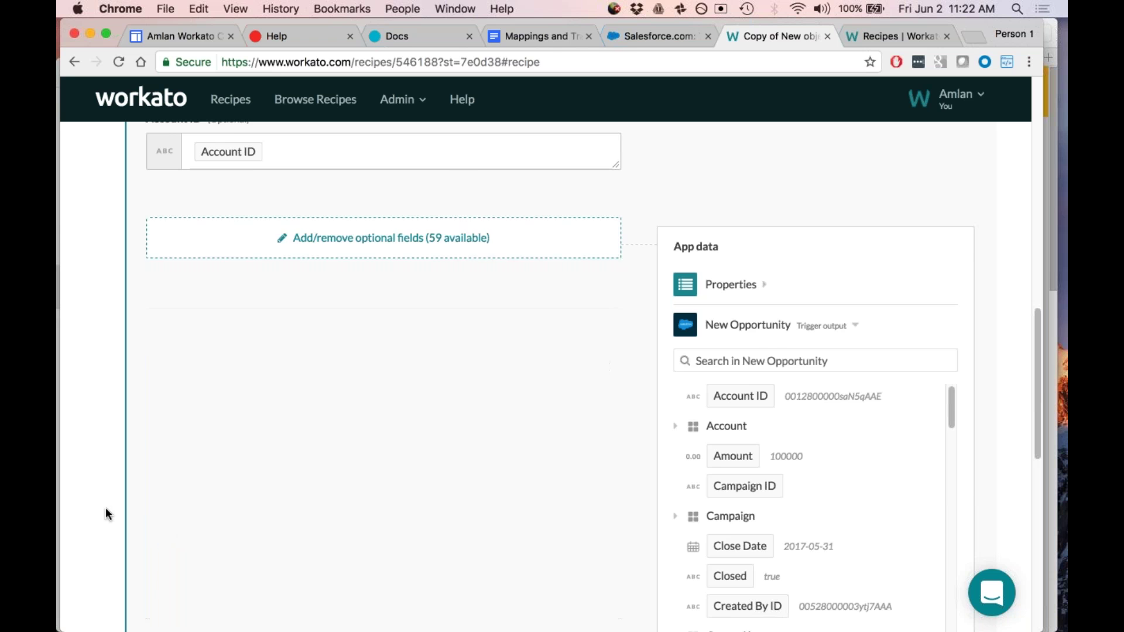
Step: Examine the message formulas of step 3, Type conversion formulas, and step 4, Conditional expressions
scroll(105, 510, "down", 5)
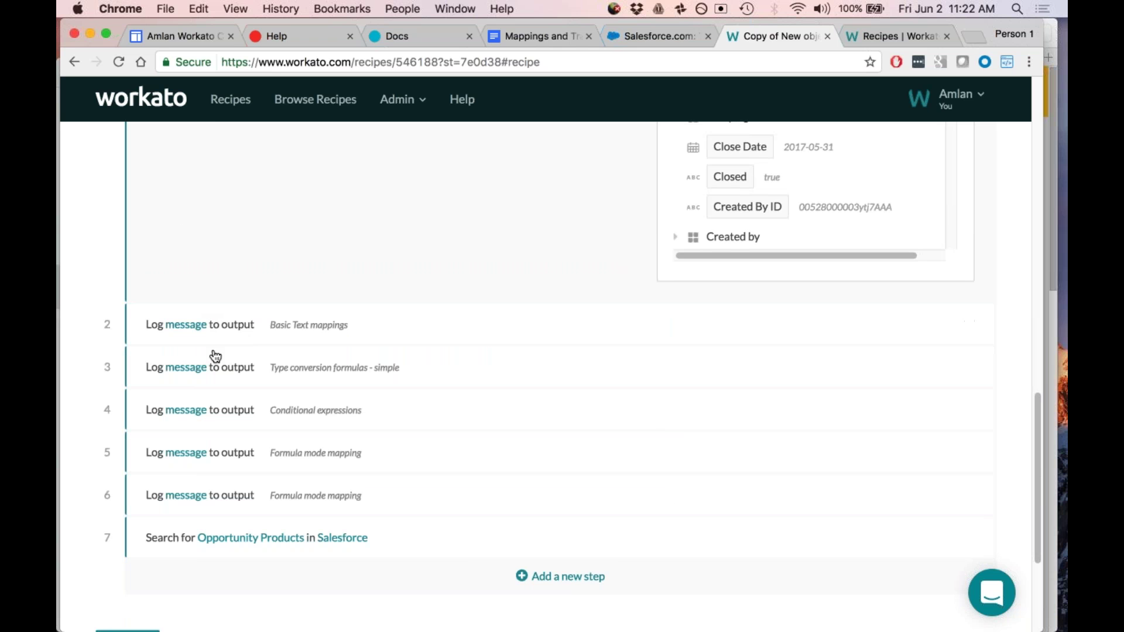
left_click(212, 371)
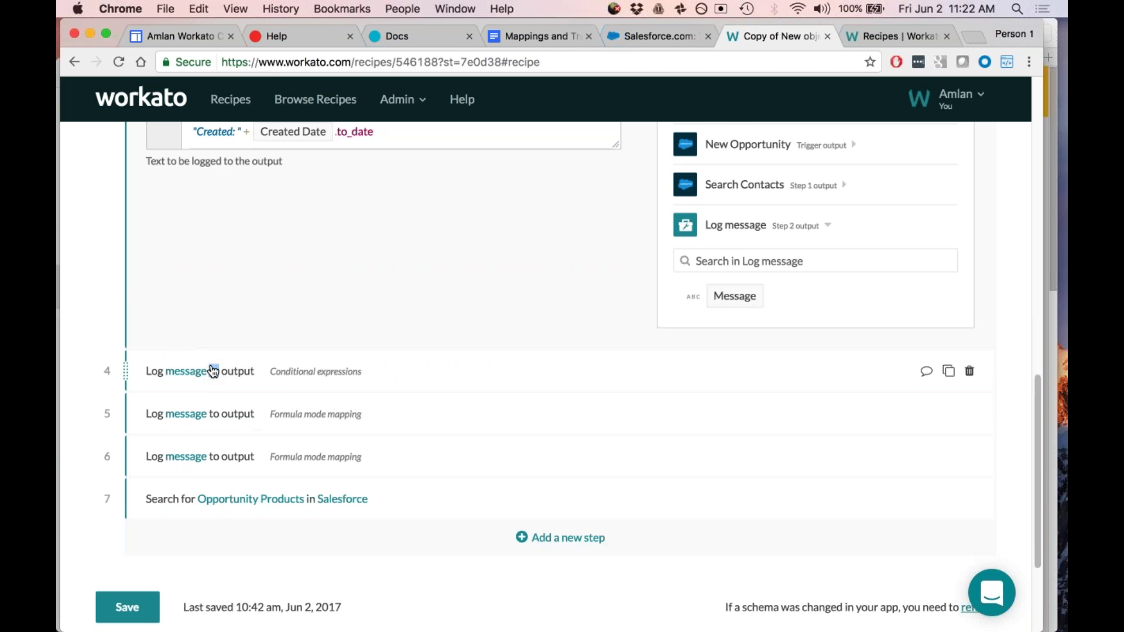
left_click(213, 371)
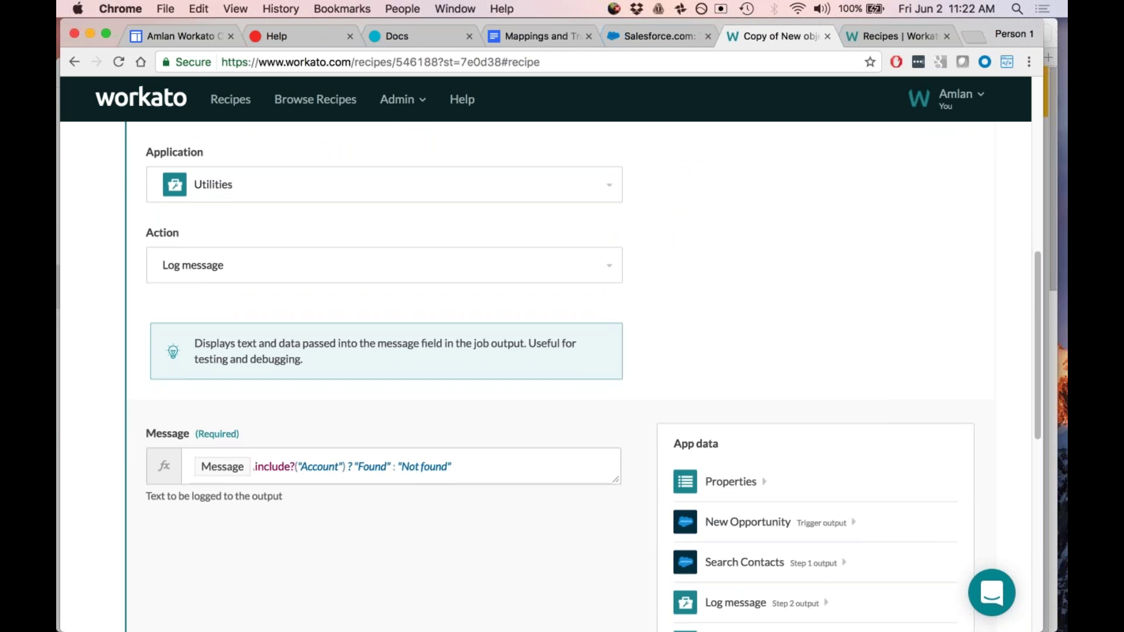
left_click_drag(467, 467, 167, 469)
scroll(167, 468, "up", 1)
scroll(167, 468, "up", 5)
left_click(203, 363)
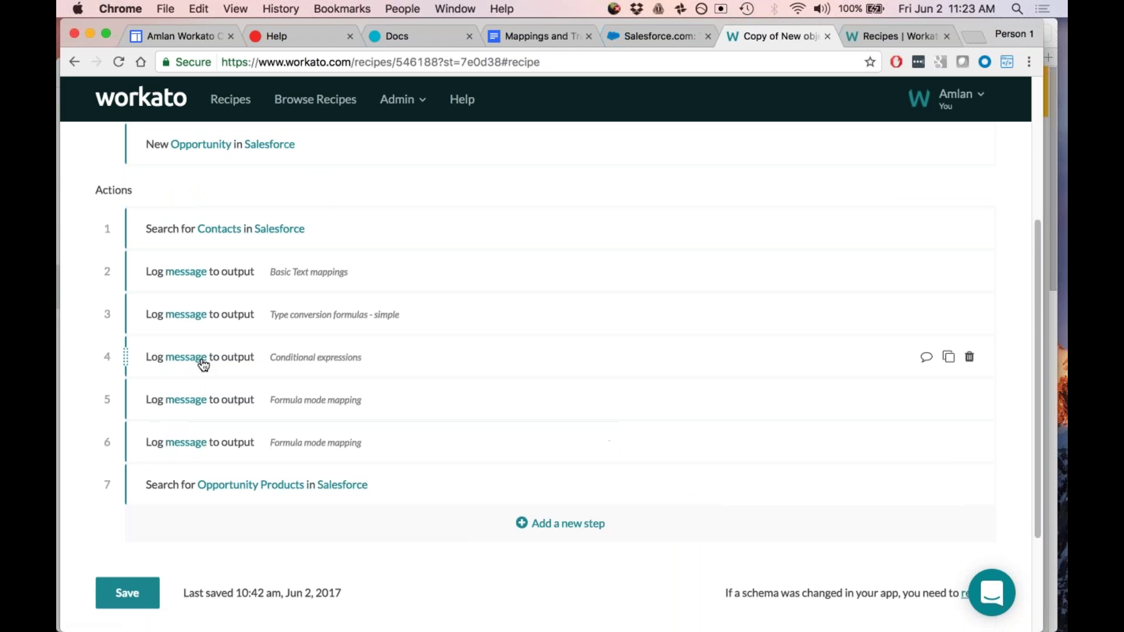
left_click(230, 319)
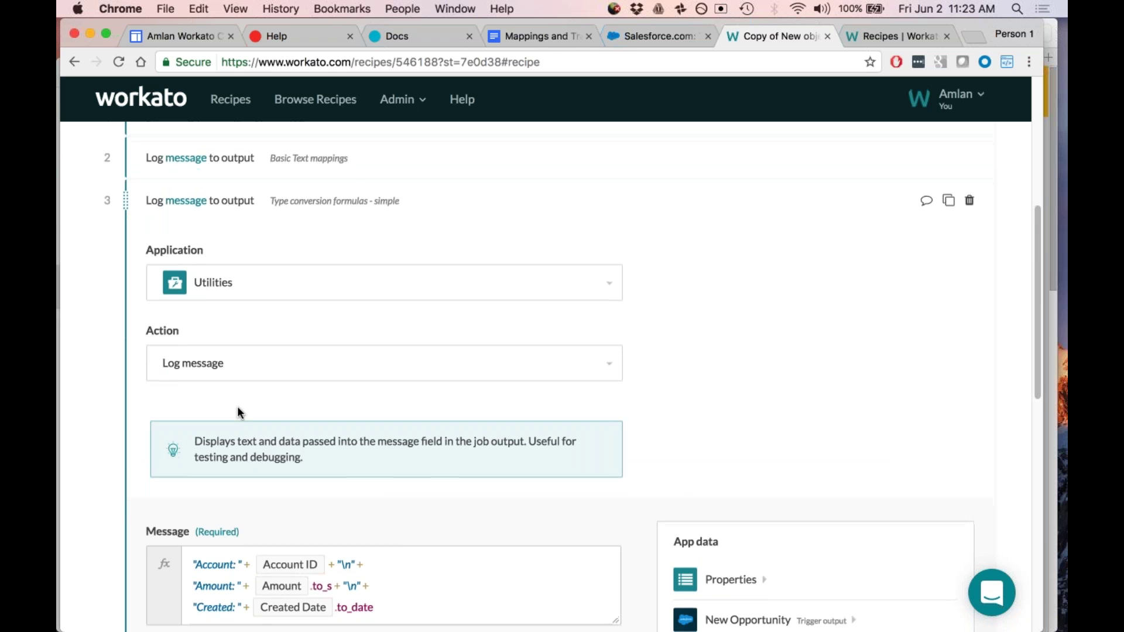
scroll(234, 405, "up", 5)
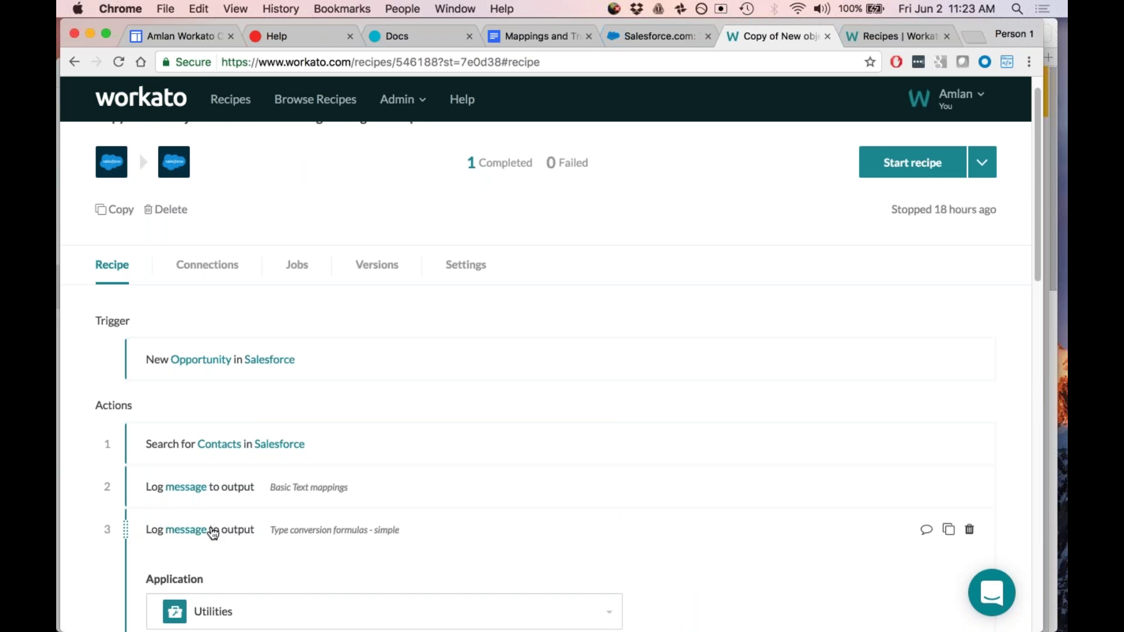
left_click(214, 531)
Step: Add an action as step 8 at the end of the recipe, using the Utilities app and the Log message action
scroll(216, 537, "down", 4)
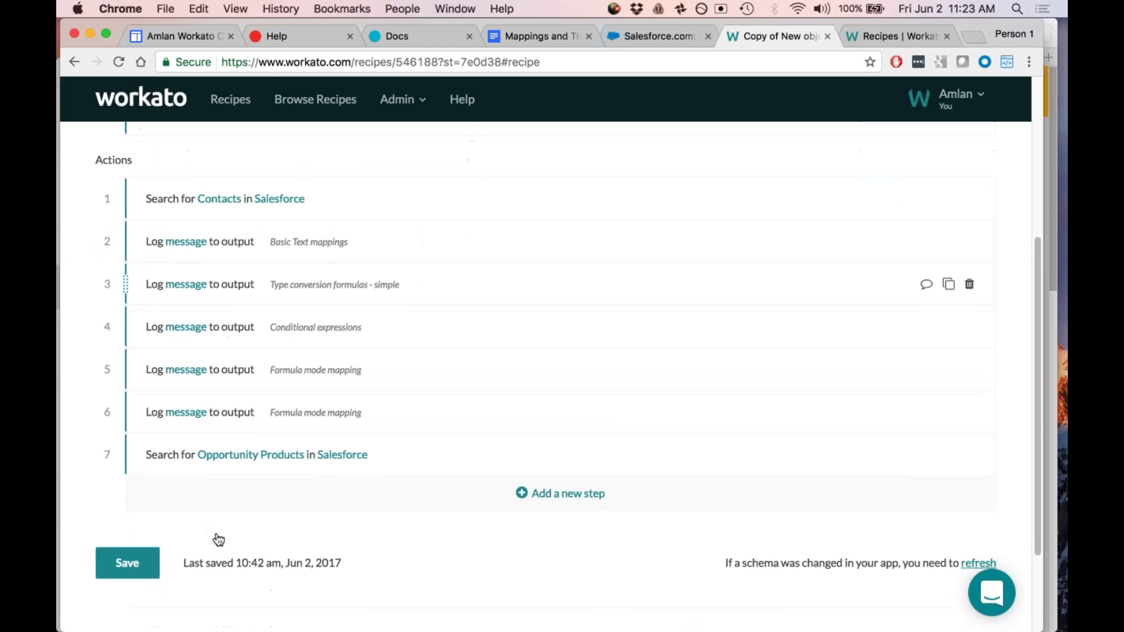
left_click(591, 495)
left_click(562, 519)
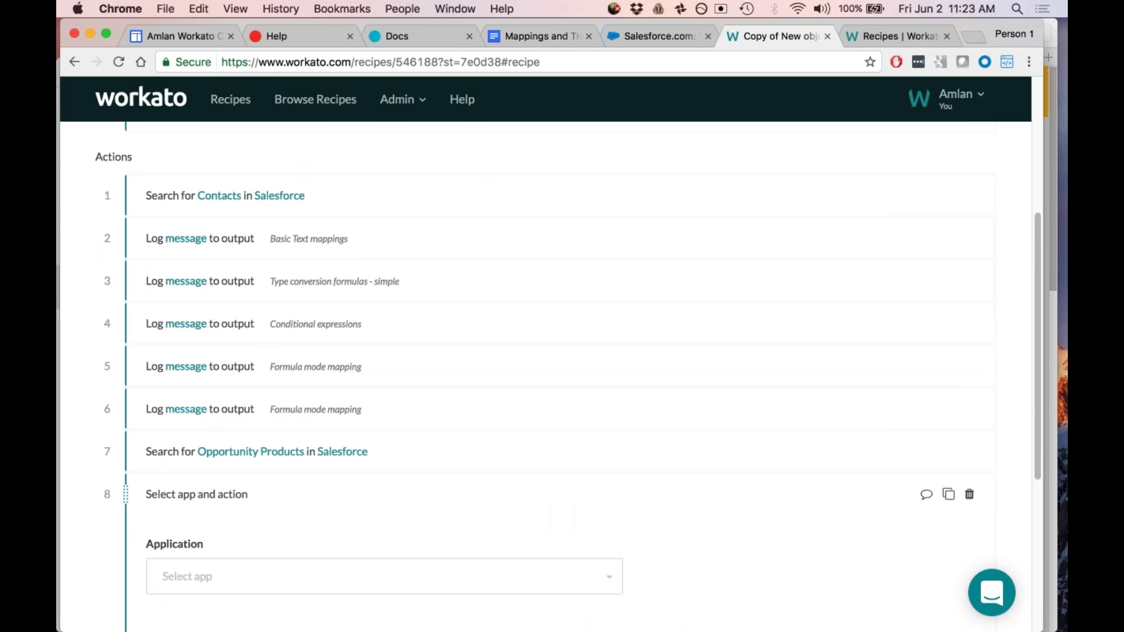
left_click(384, 576)
type("util")
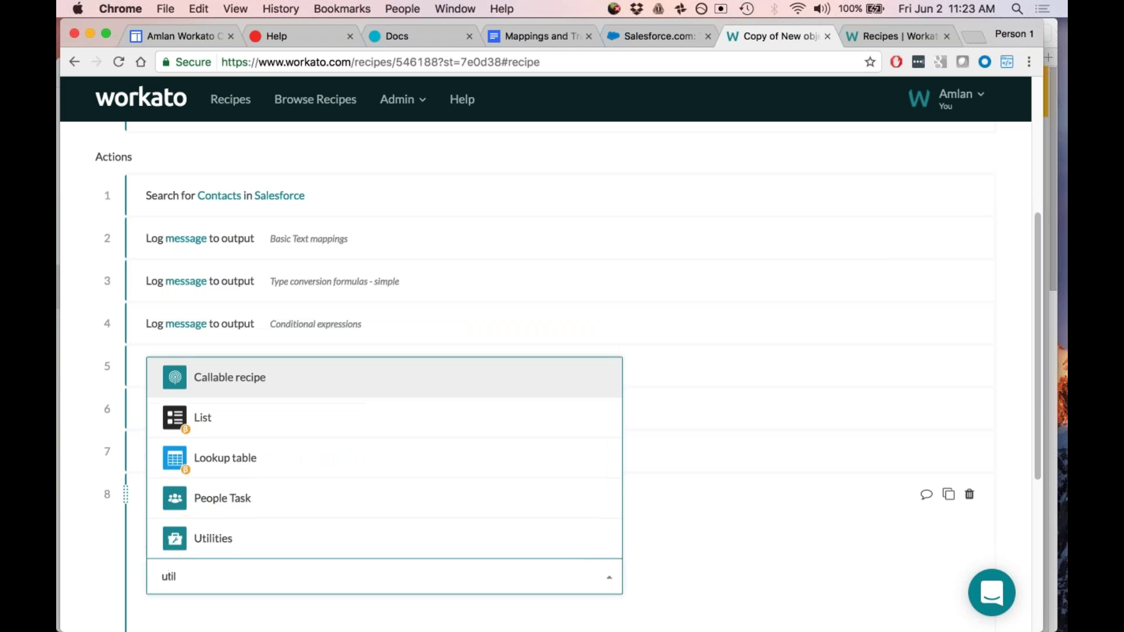
left_click(213, 536)
type("lo")
left_click(198, 418)
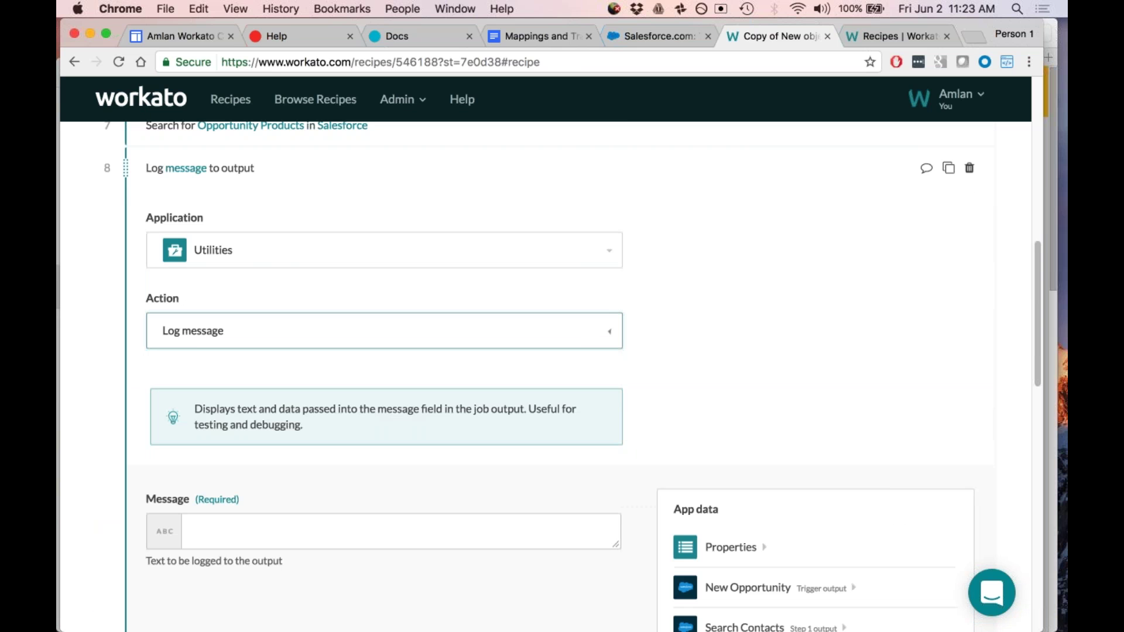
Step: Map the Account ID datapill from the Search Contacts output into the step 8 message and switch the field to formula mode
left_click(246, 531)
scroll(210, 535, "down", 5)
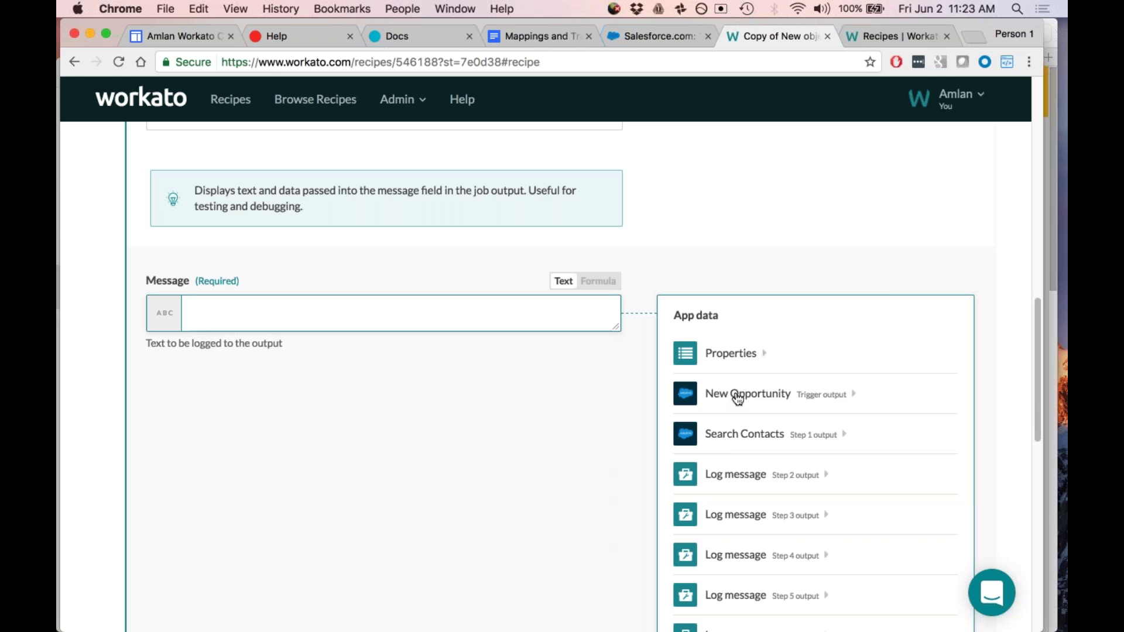
left_click(729, 432)
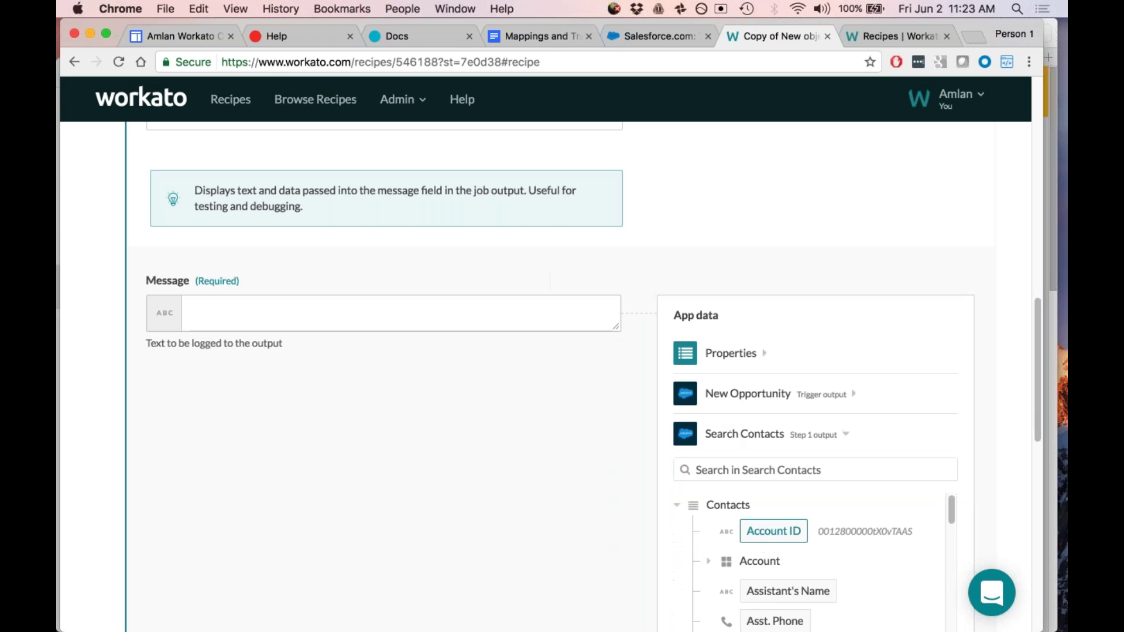
left_click(755, 534)
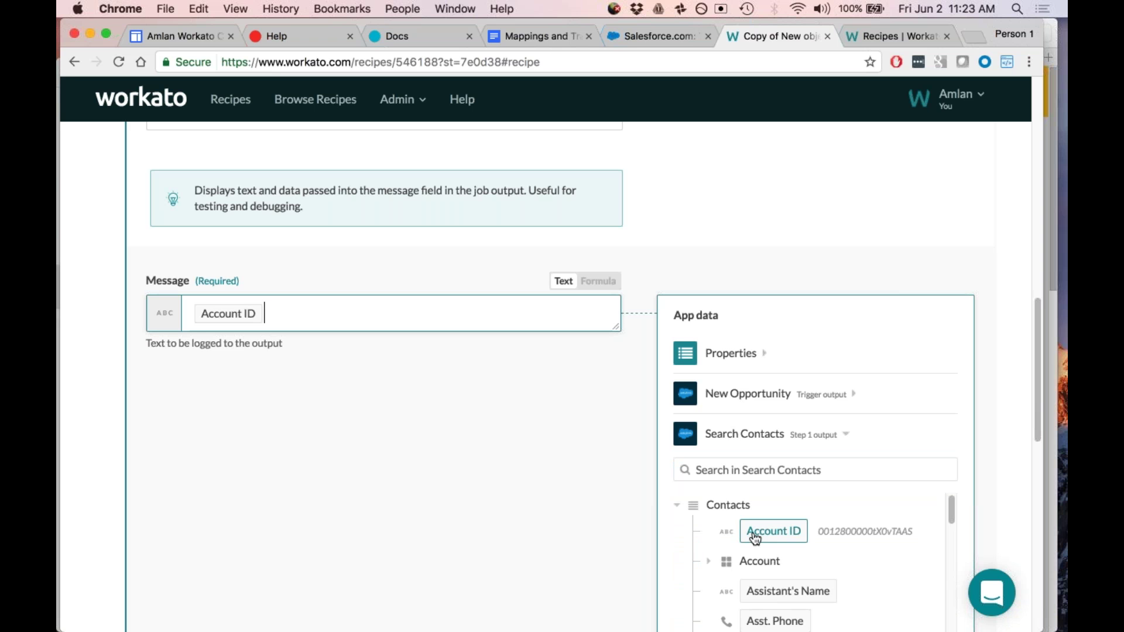
left_click(598, 282)
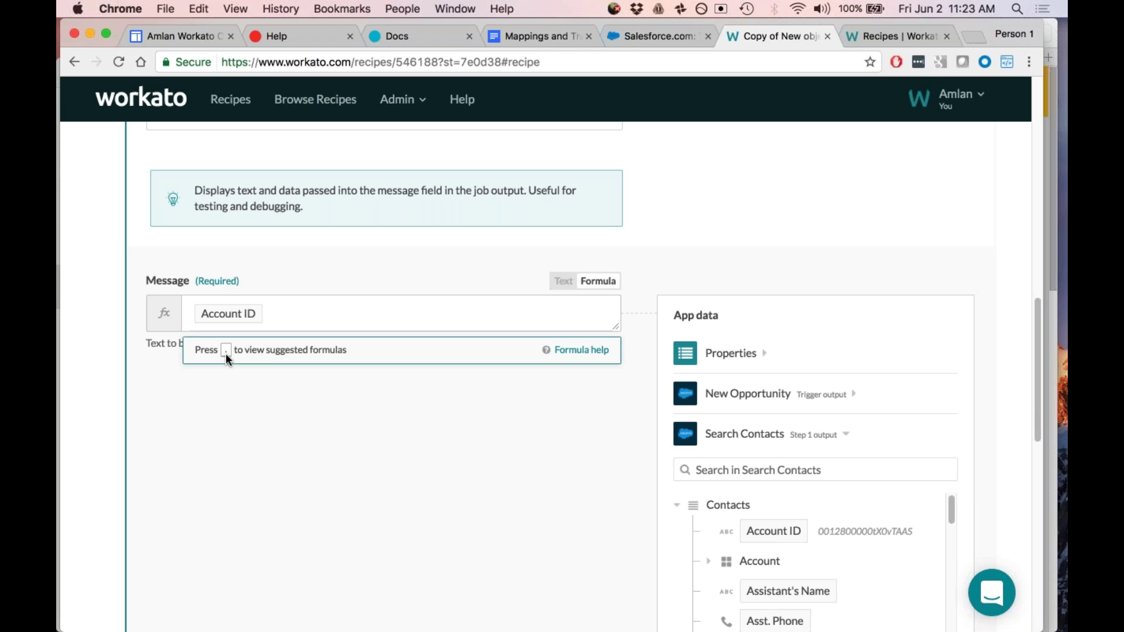
Step: Append the suggested gsub formula to the Account ID datapill in the step 8 message and view its description and examples
left_click(265, 314)
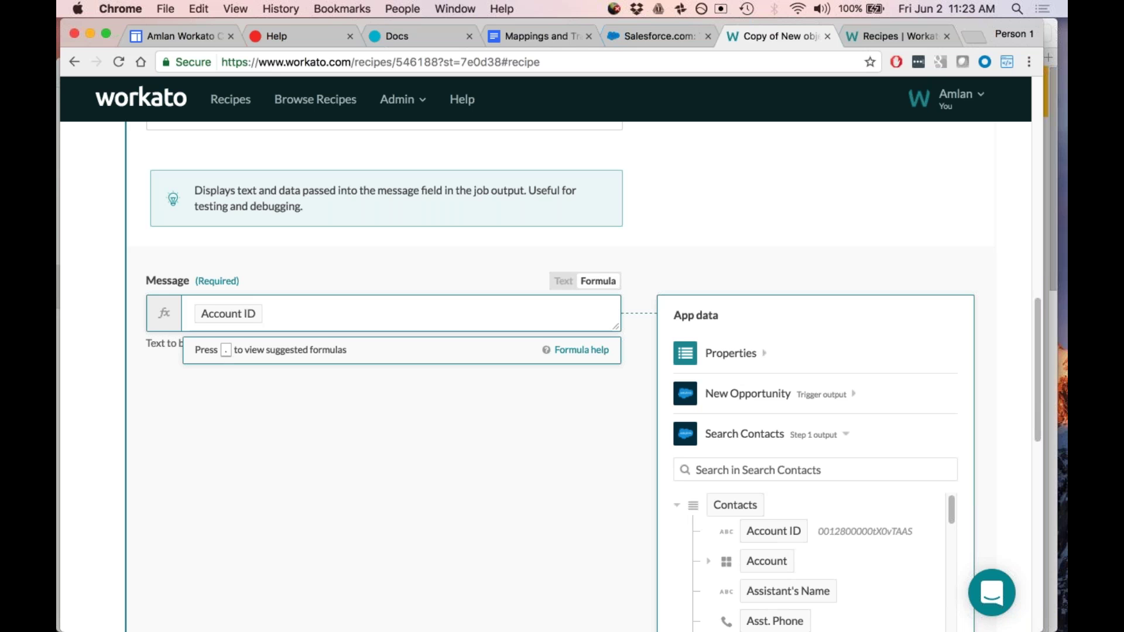
type(".")
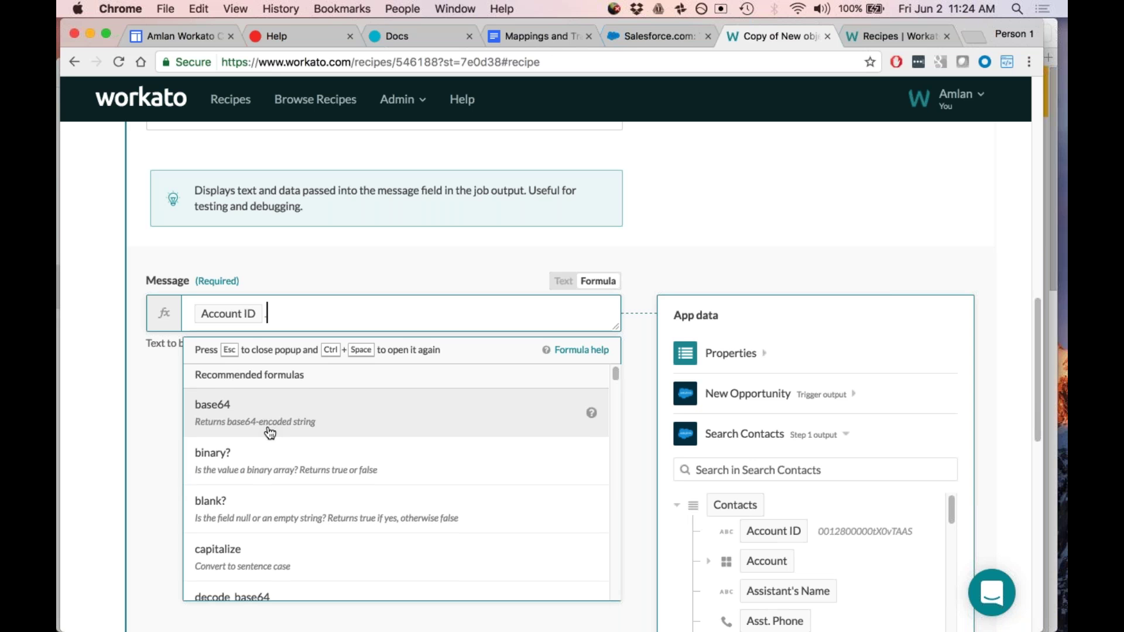
scroll(269, 433, "down", 4)
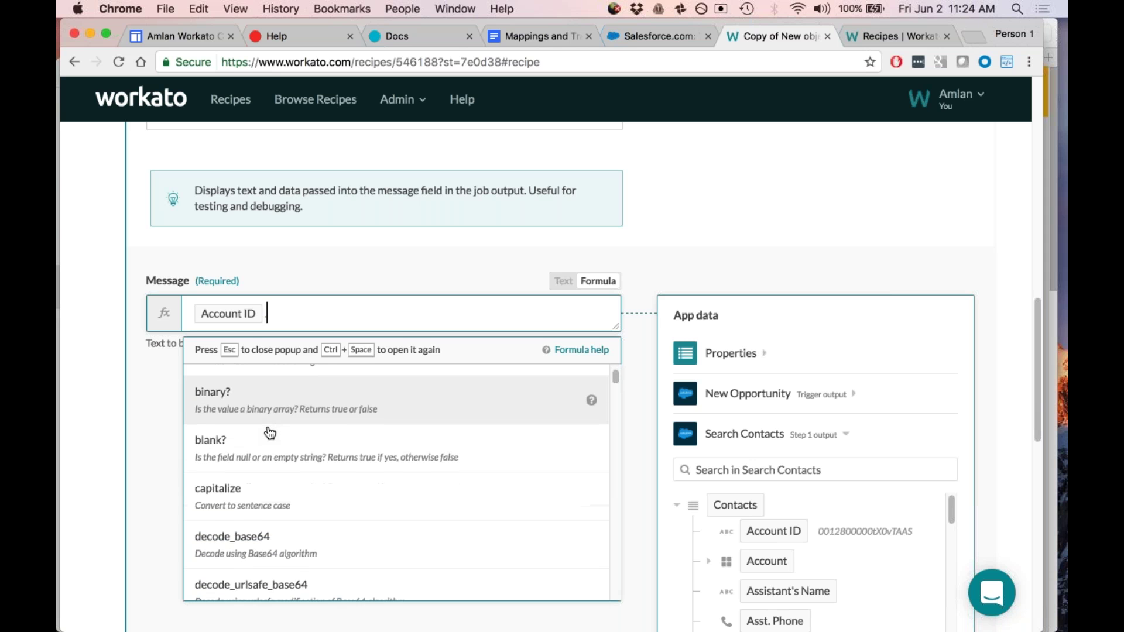
scroll(270, 433, "down", 6)
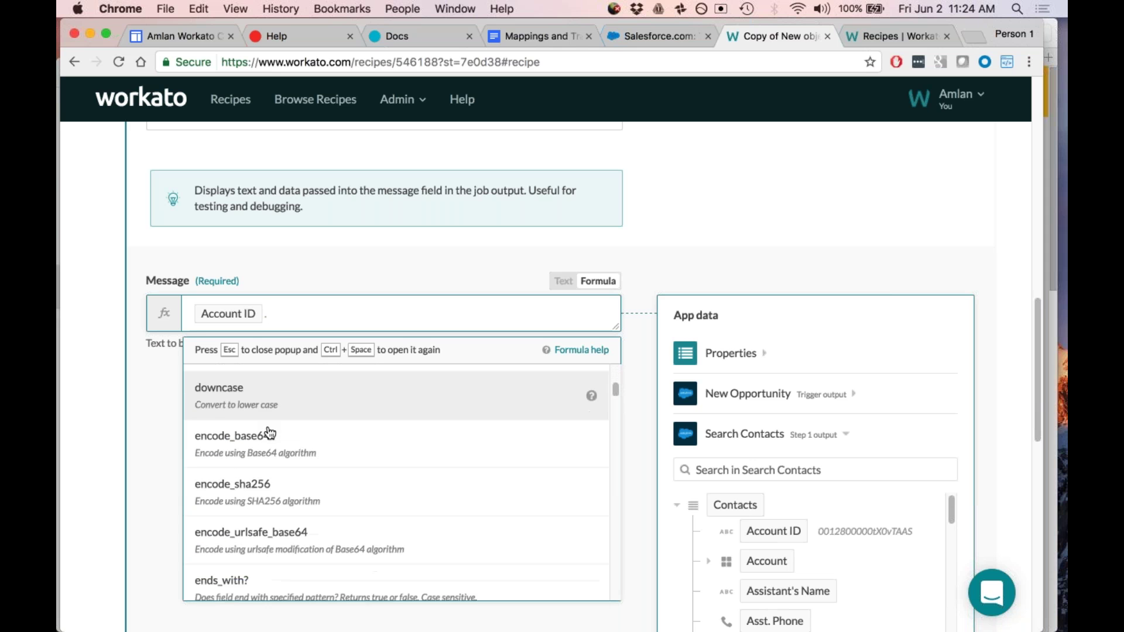
scroll(270, 433, "down", 2)
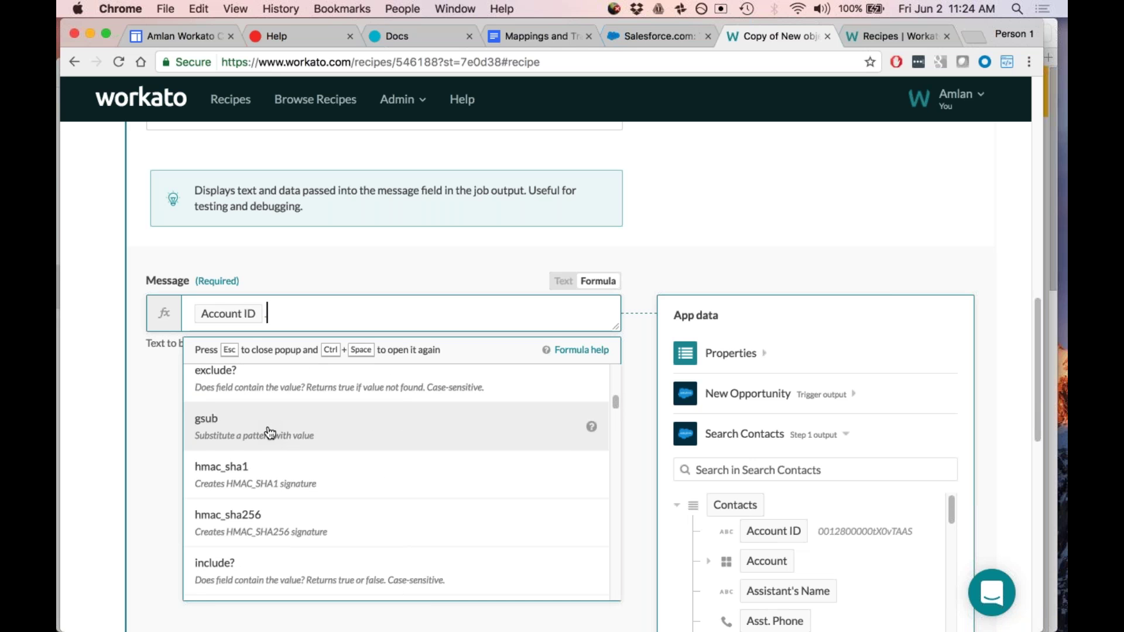
left_click(270, 433)
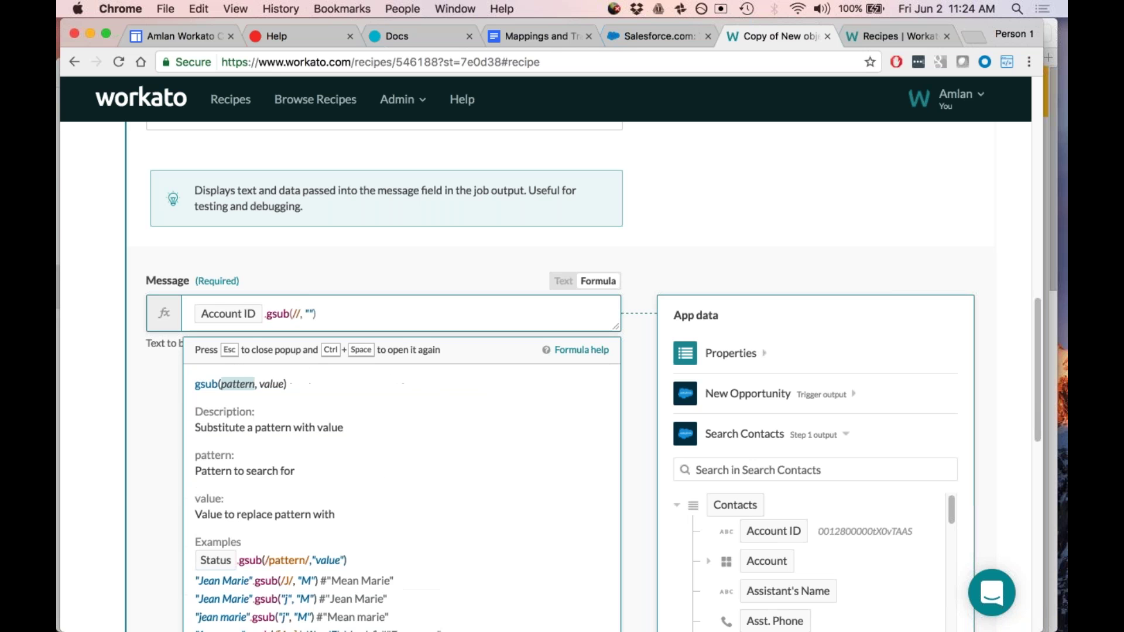
scroll(139, 477, "down", 1)
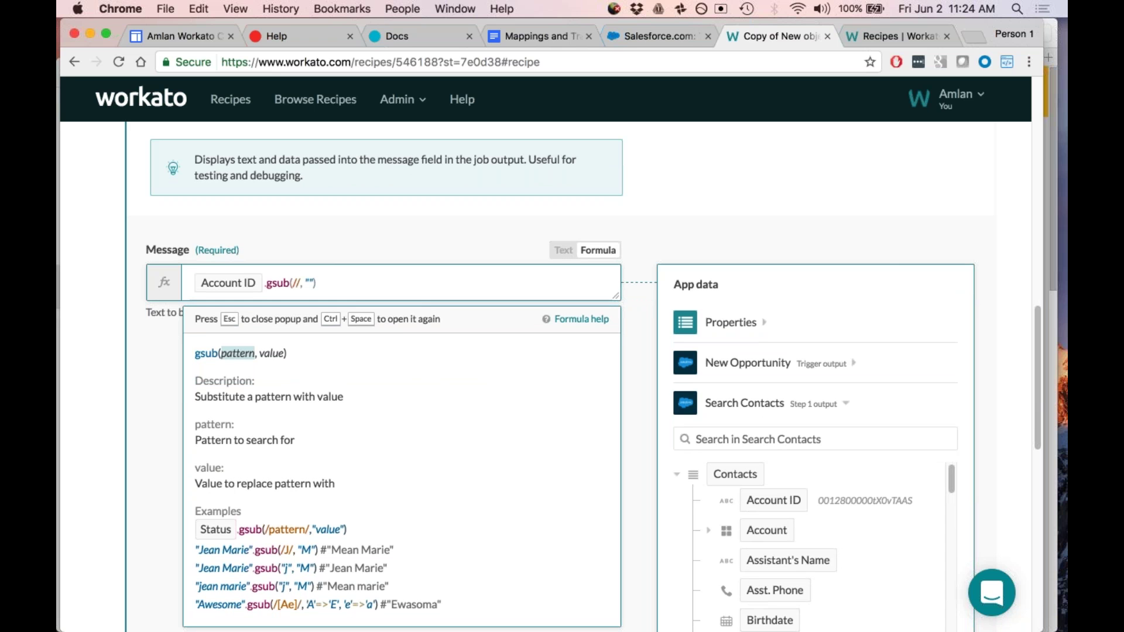
Step: Delete the gsub formula and its arguments after the Account ID datapill, keeping only the dot
key("Right")
key("Right")
key("Right")
key("Right")
key("Right")
key("Right")
key("BackSpace")
key("BackSpace")
key("BackSpace")
key("BackSpace")
key("BackSpace")
key("BackSpace")
key("BackSpace")
key("BackSpace")
key("BackSpace")
key("BackSpace")
key("BackSpace")
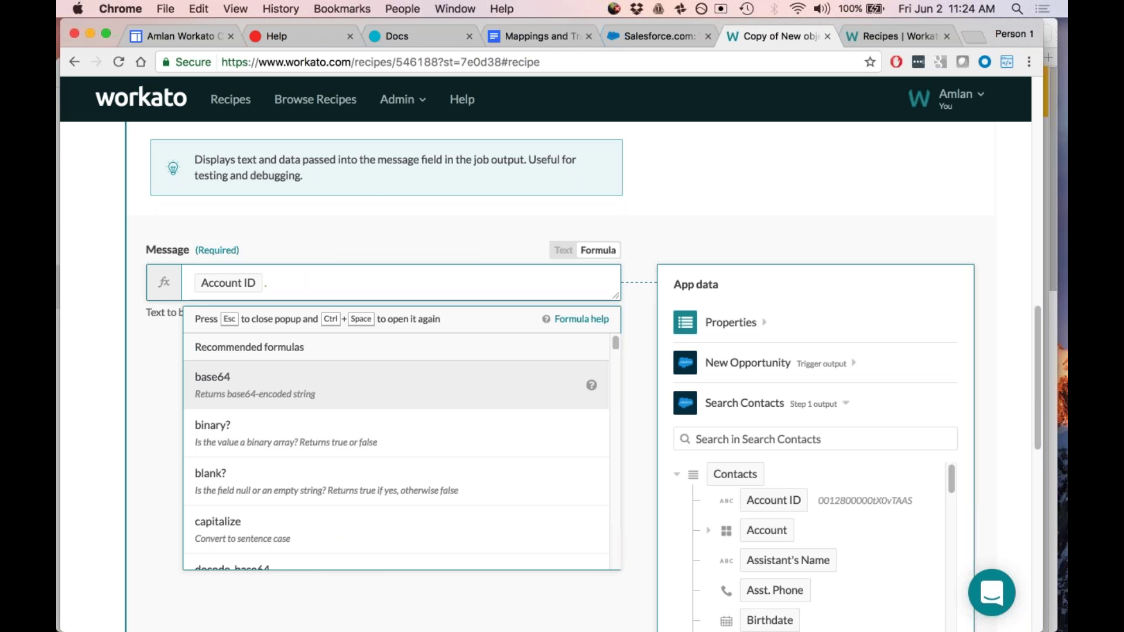
Step: Switch the step 8 message to text mode and back to formula mode
key("Escape")
double_click(563, 249)
left_click(563, 250)
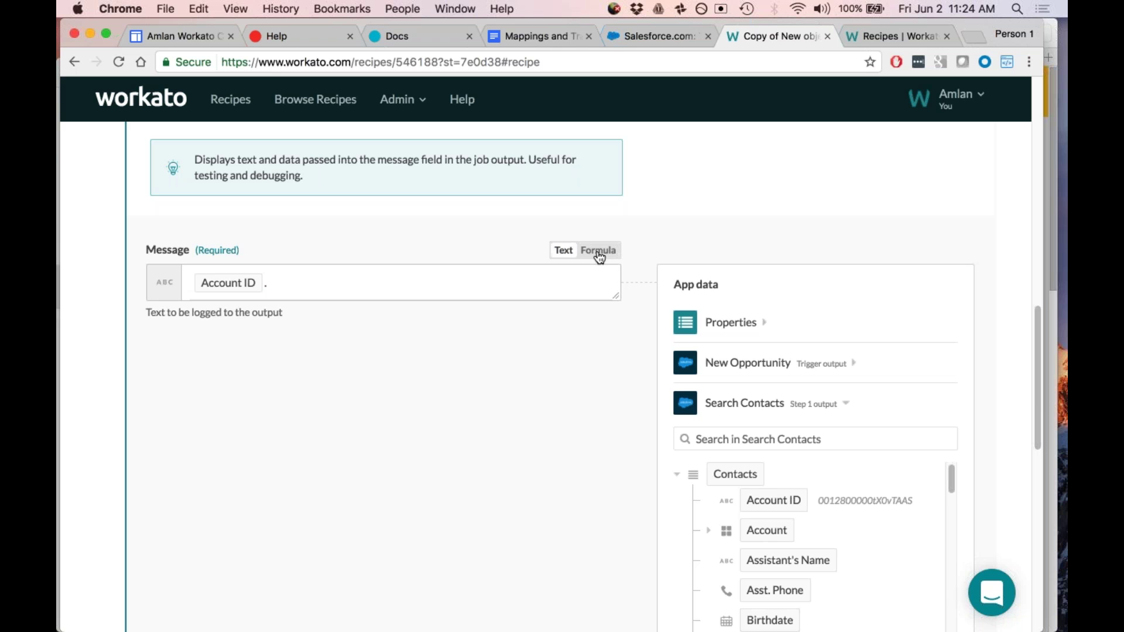
left_click(349, 277)
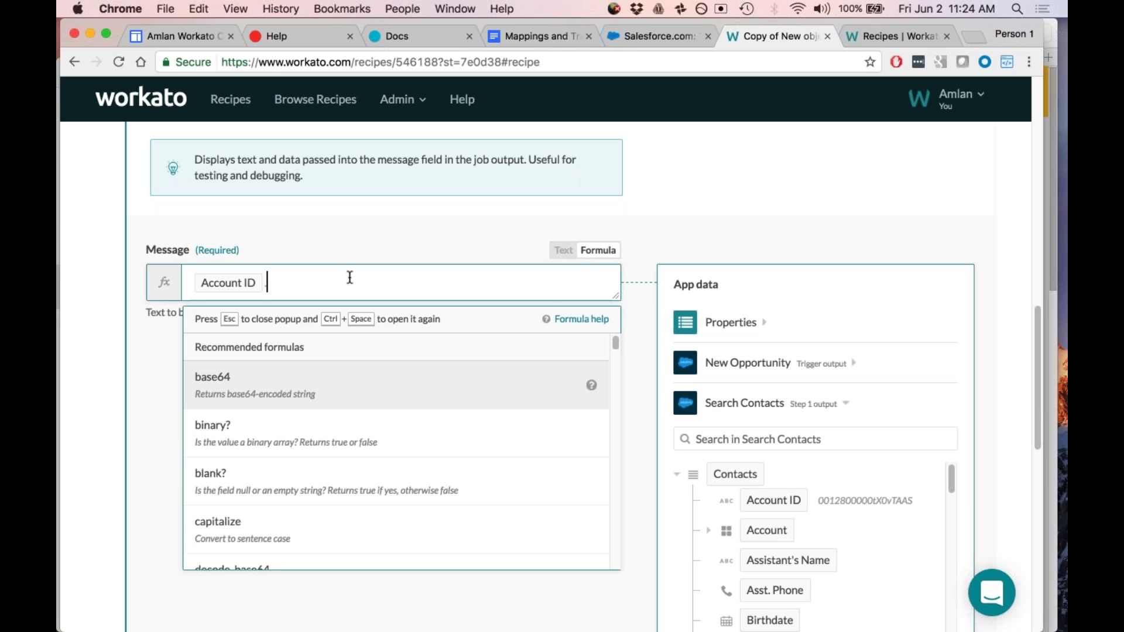
Step: Replace the dot after the Account ID datapill with .split to bring up the split formula's help
key("BackSpace")
type(".")
key("BackSpace")
type(".split")
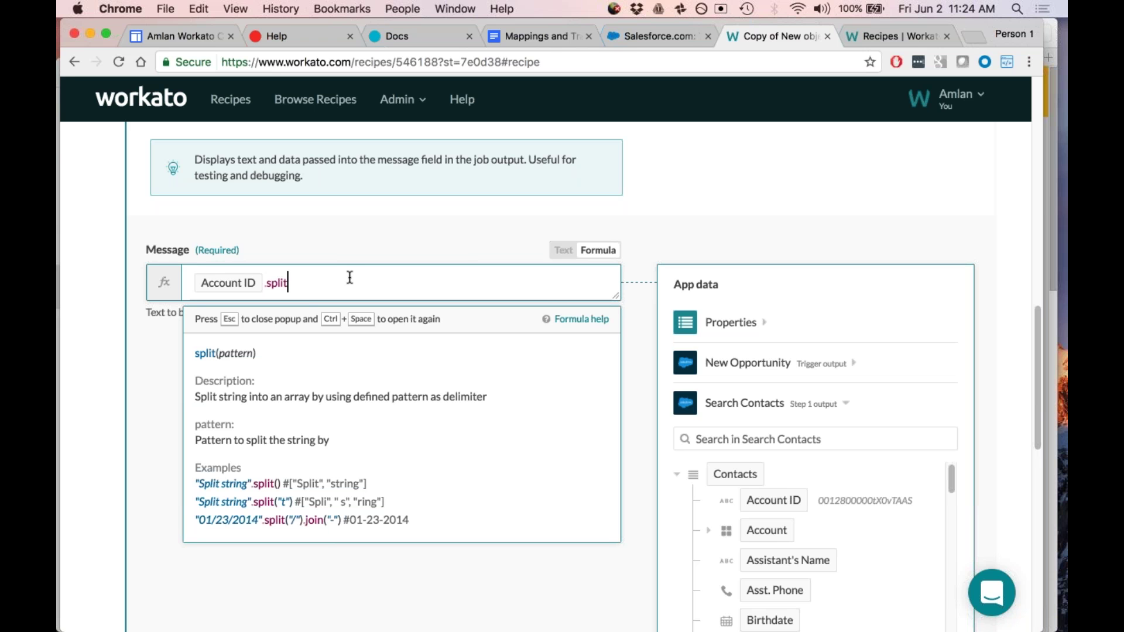
Step: Delete the split formula from the step 8 message, leaving only the Account ID datapill
key("BackSpace")
key("BackSpace")
key("BackSpace")
key("BackSpace")
key("BackSpace")
key("BackSpace")
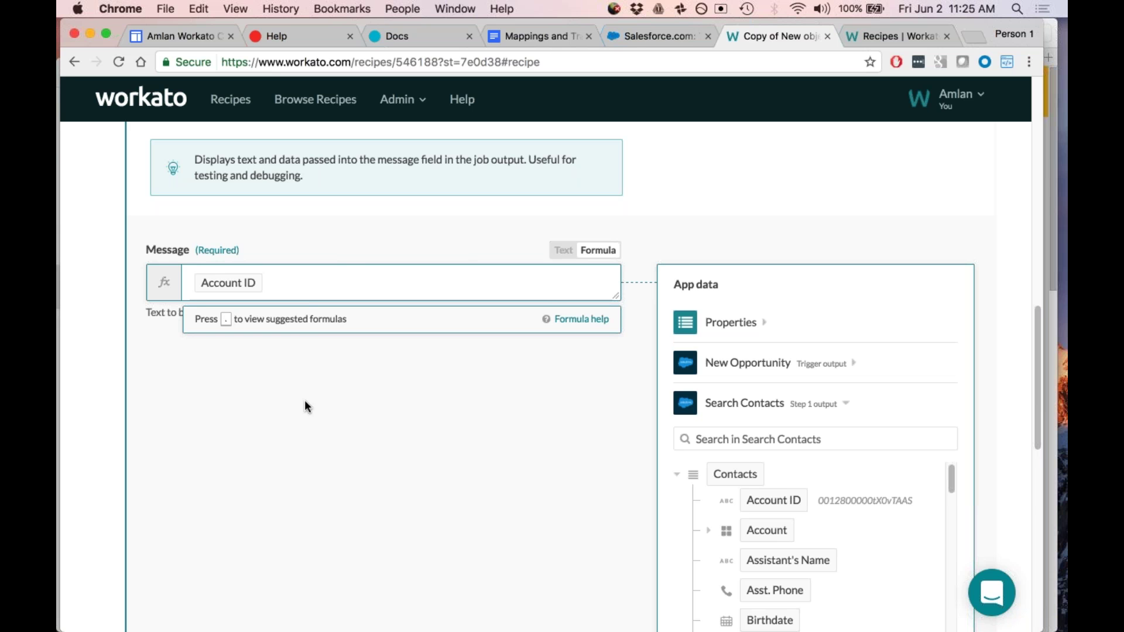
Step: Open step 3, Type conversion formulas - simple, and examine the conversions used in its message
scroll(302, 387, "up", 10)
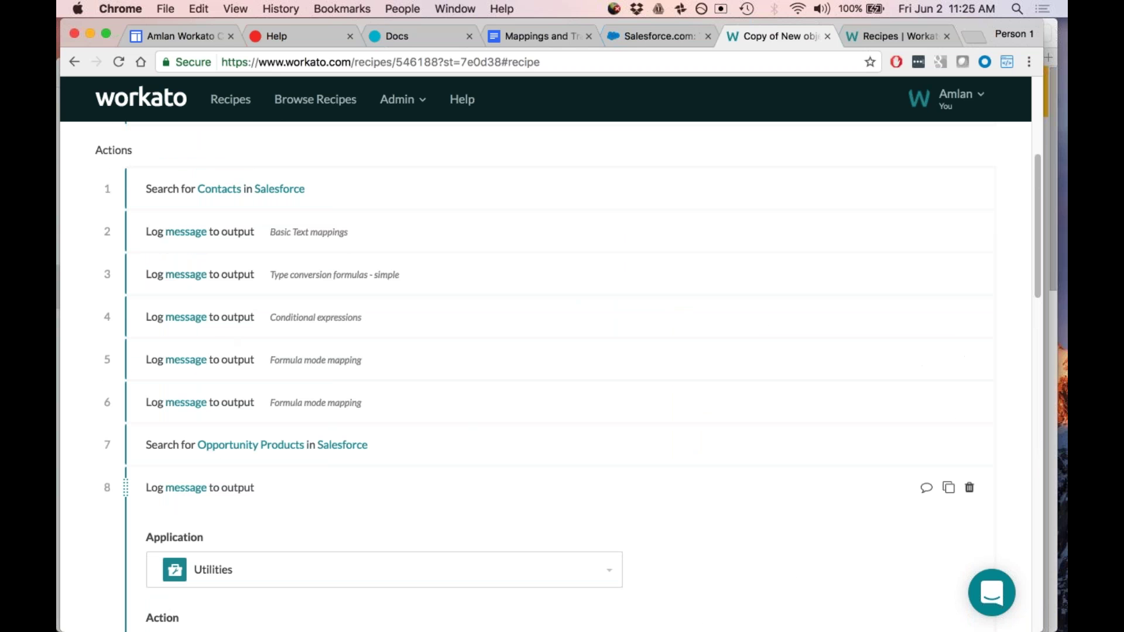
left_click(226, 281)
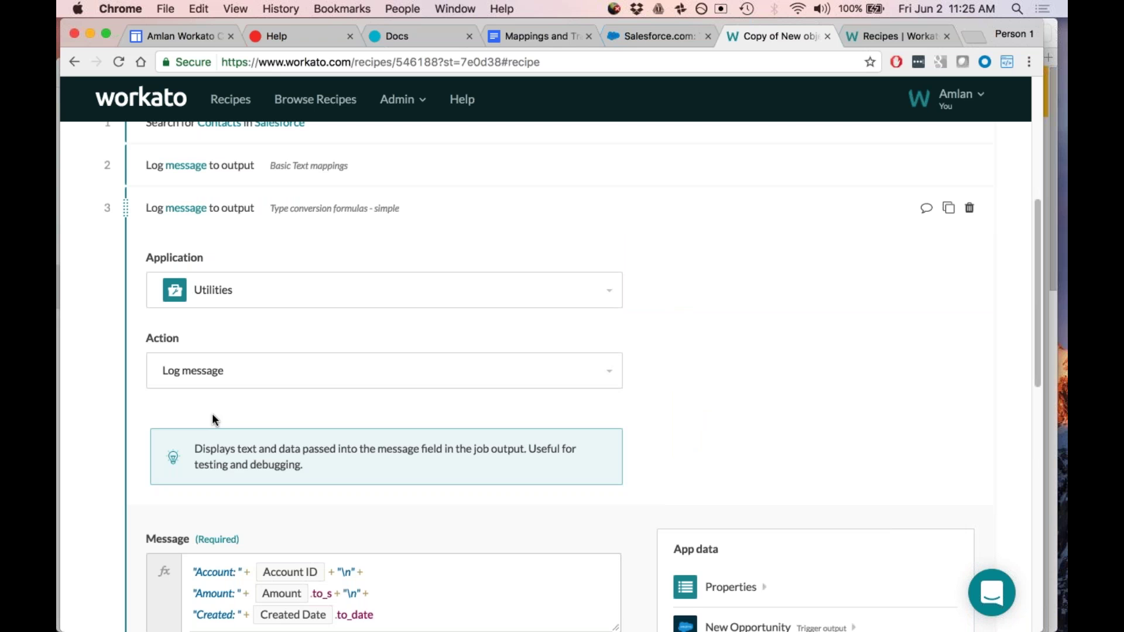
scroll(209, 412, "down", 3)
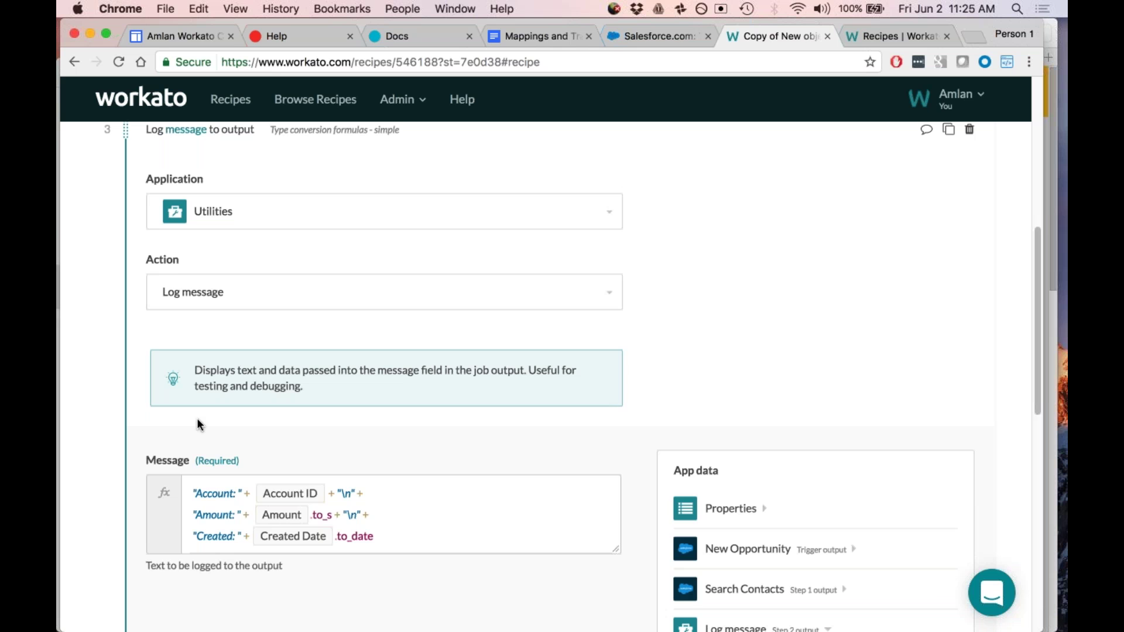
scroll(197, 418, "down", 3)
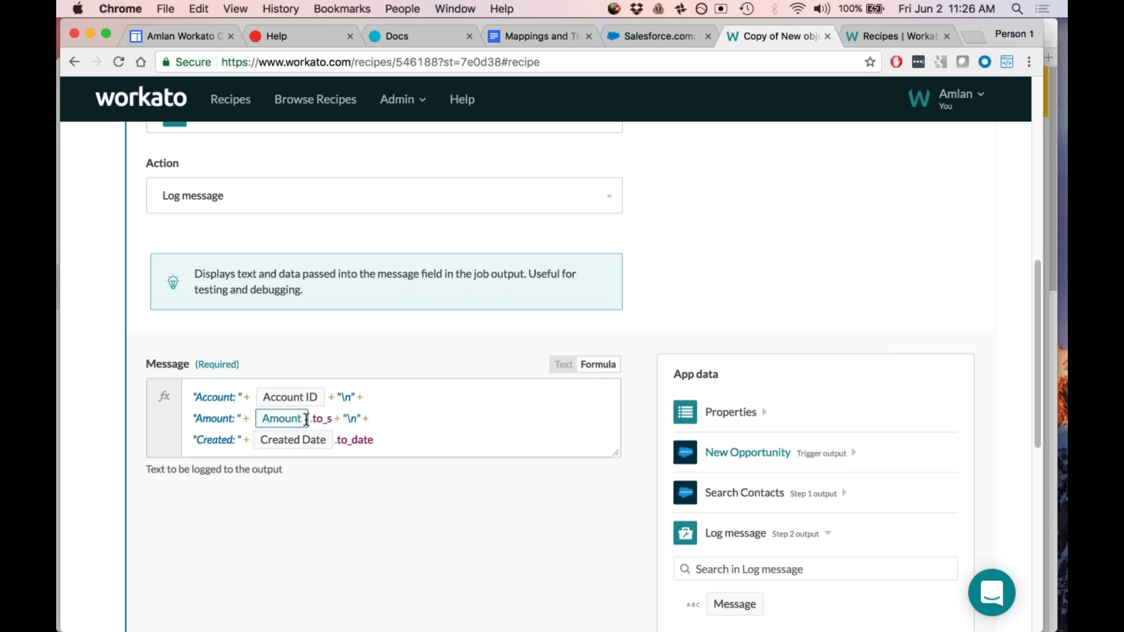
Step: Replace .to_s after the Amount datapill in the step 3 message with .to_ to list the matching conversion formulas
left_click(330, 419)
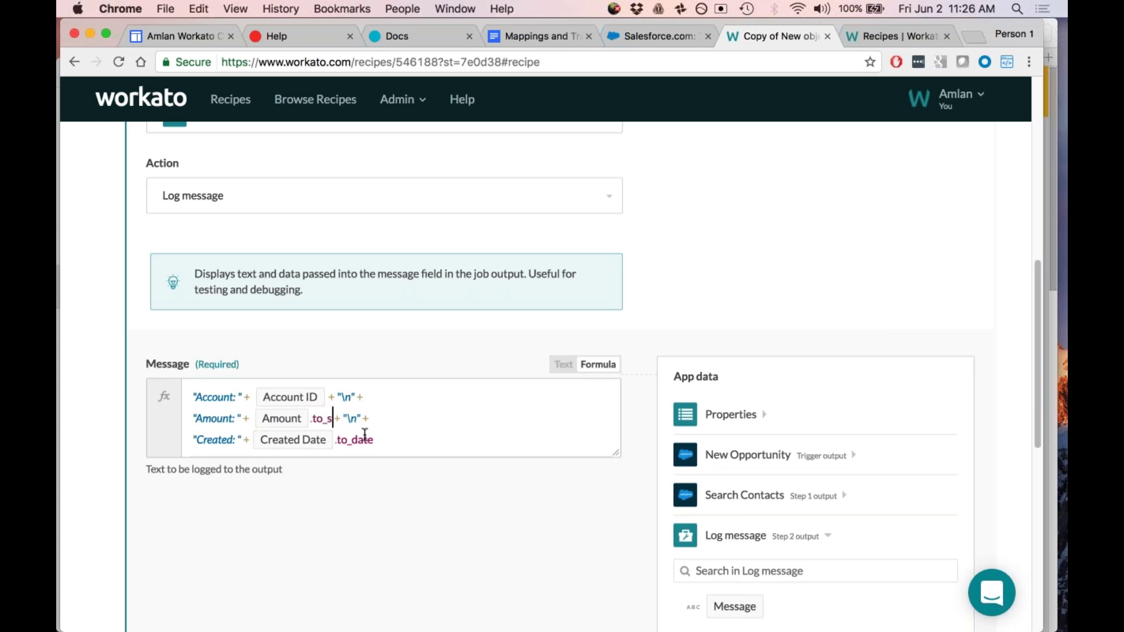
key("BackSpace")
key("BackSpace")
key("BackSpace")
key("BackSpace")
key("BackSpace")
type(".to")
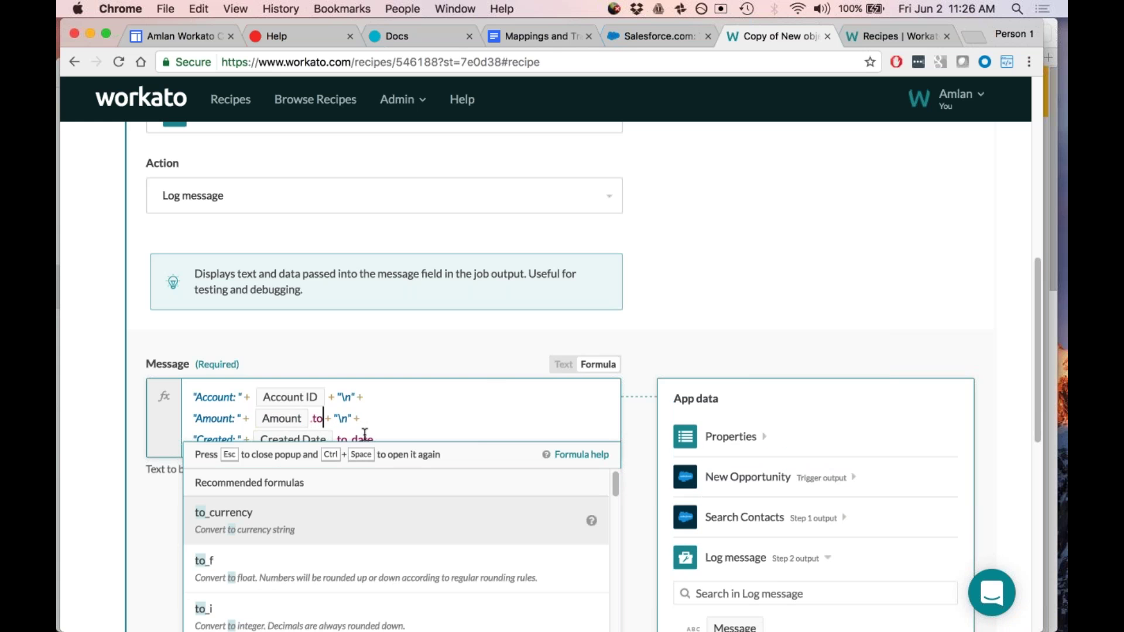
type("_")
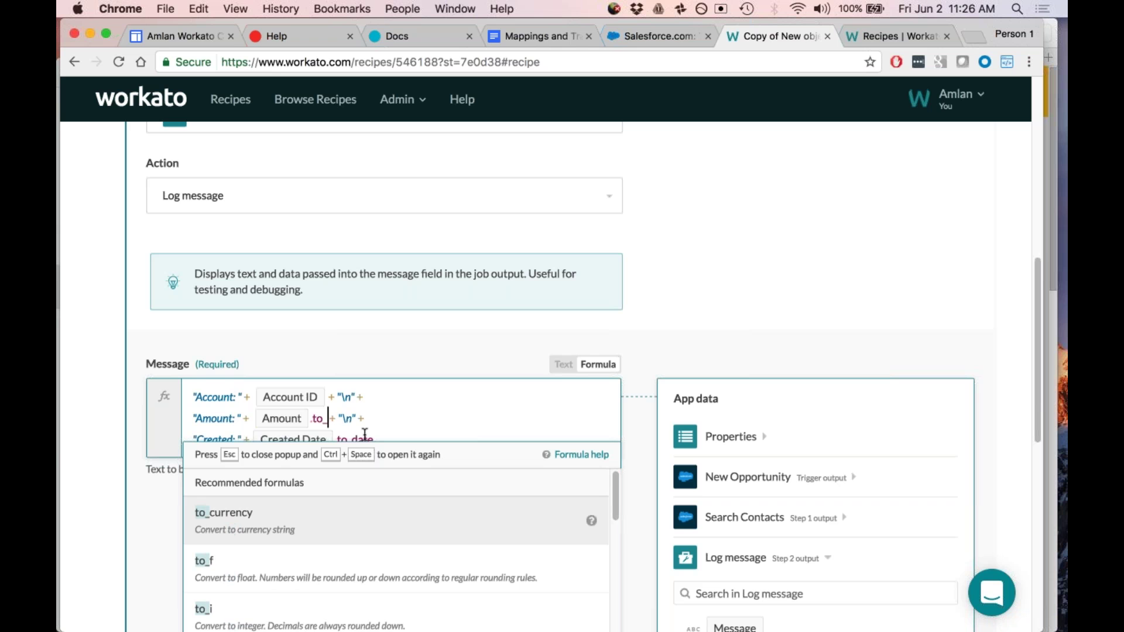
Step: Review the suggested to_ conversion formulas and apply to_state_code to the Amount datapill in the step 3 message
scroll(147, 515, "down", 3)
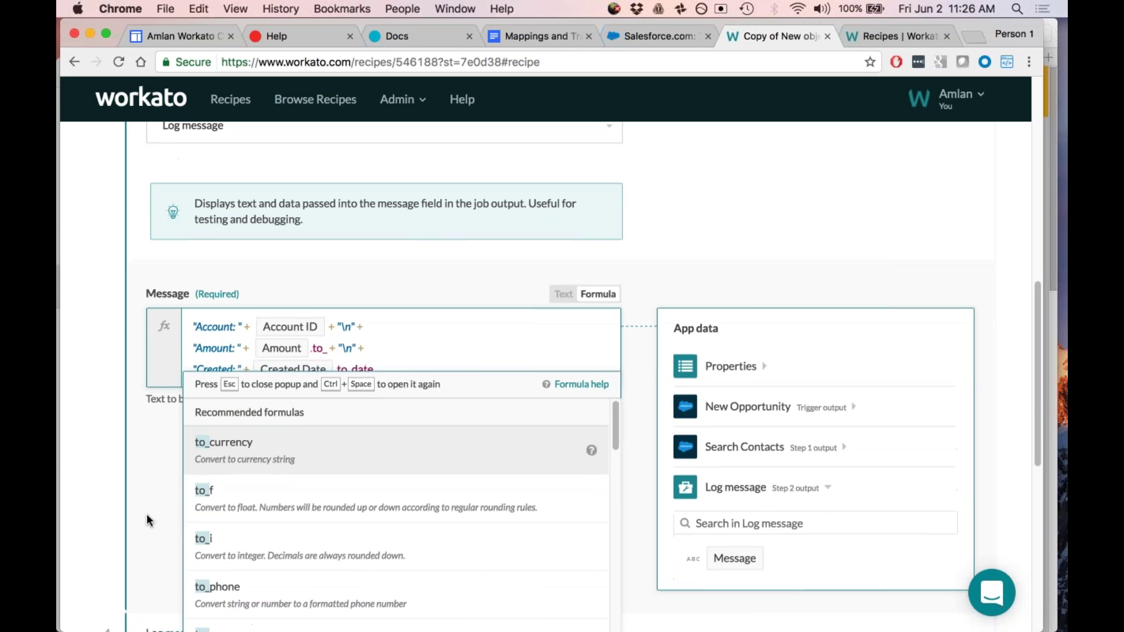
scroll(146, 514, "down", 1)
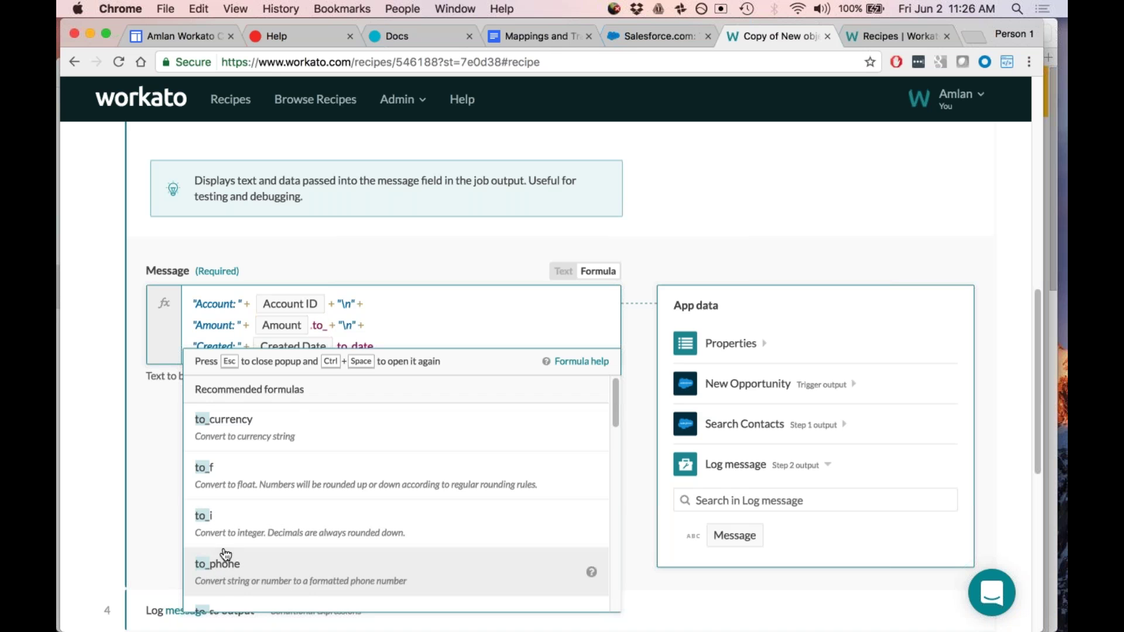
scroll(226, 553, "down", 2)
scroll(284, 561, "down", 5)
scroll(283, 560, "down", 9)
scroll(284, 561, "down", 2)
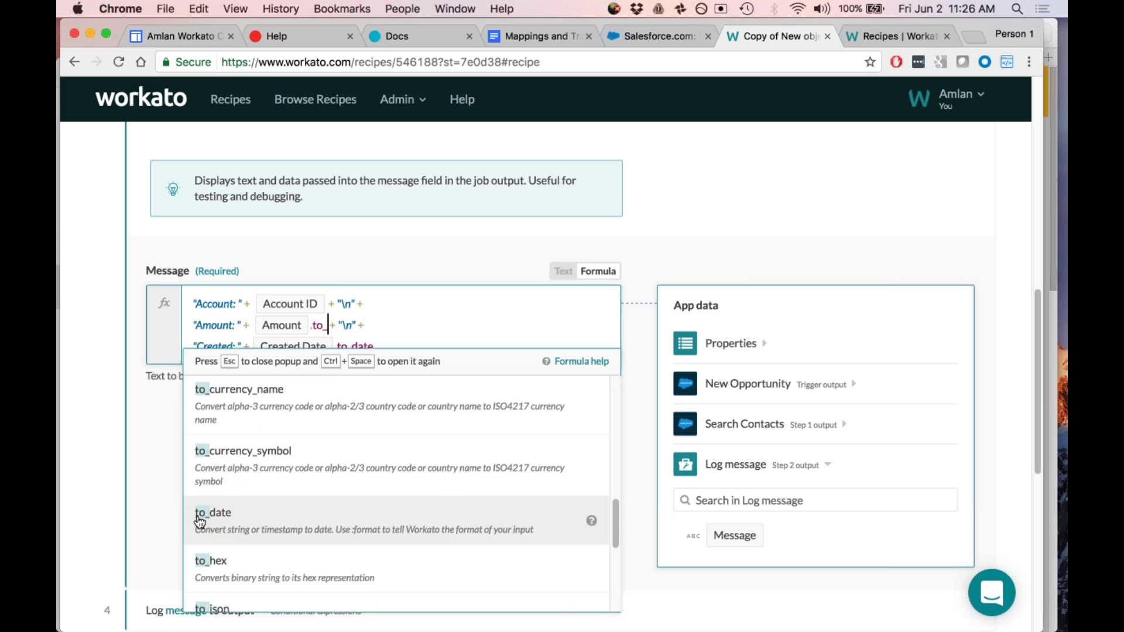
scroll(258, 512, "down", 1)
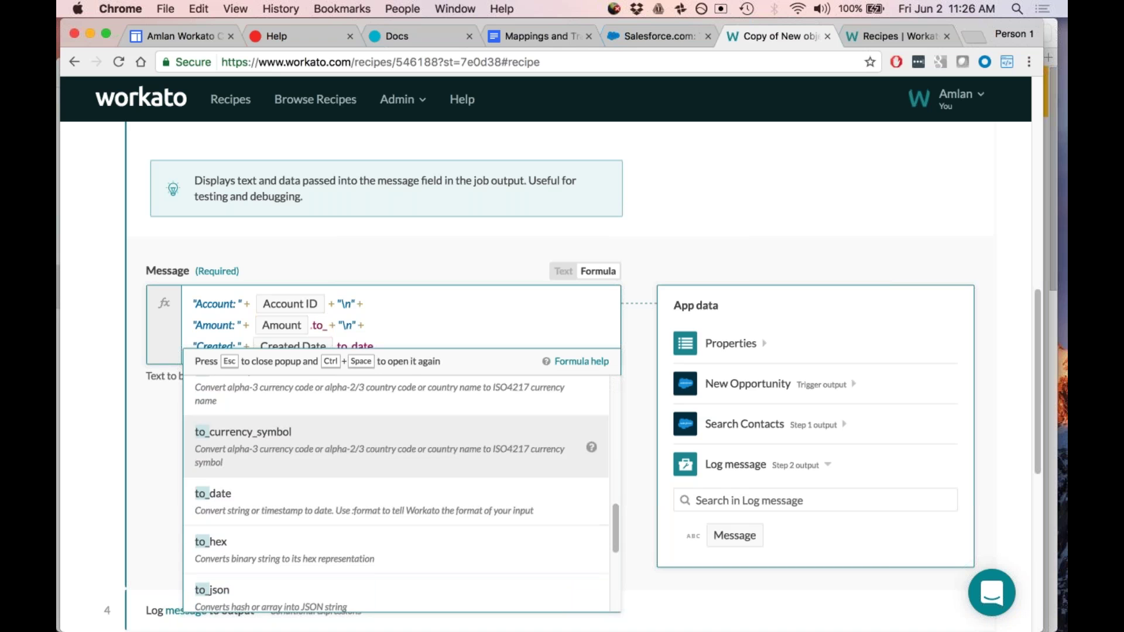
scroll(294, 530, "down", 1)
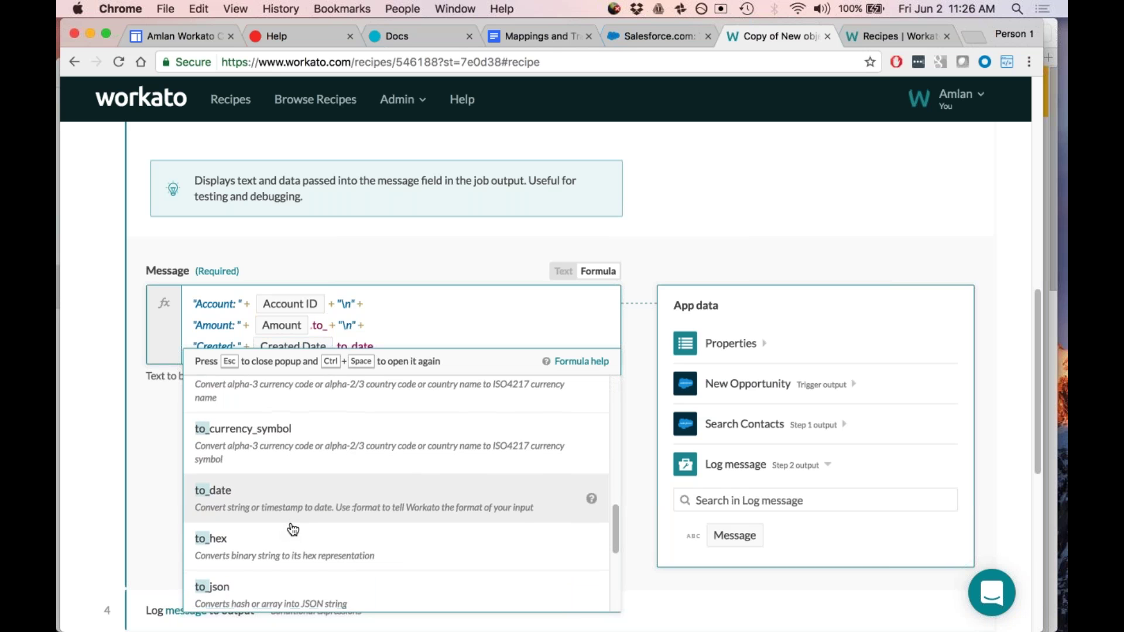
scroll(291, 530, "down", 2)
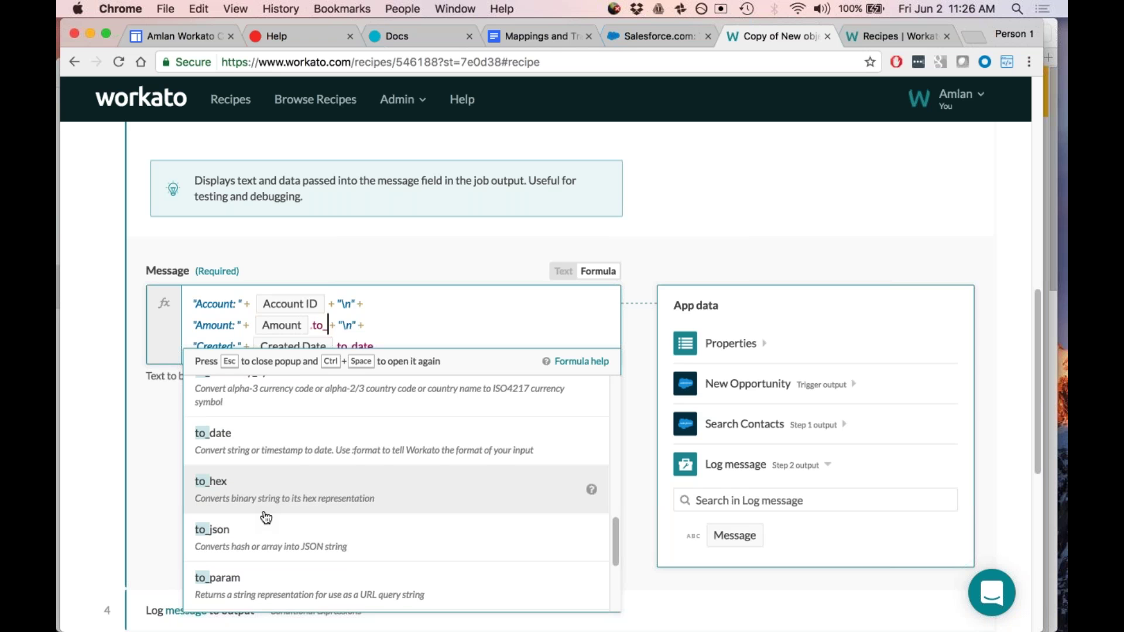
scroll(268, 489, "down", 2)
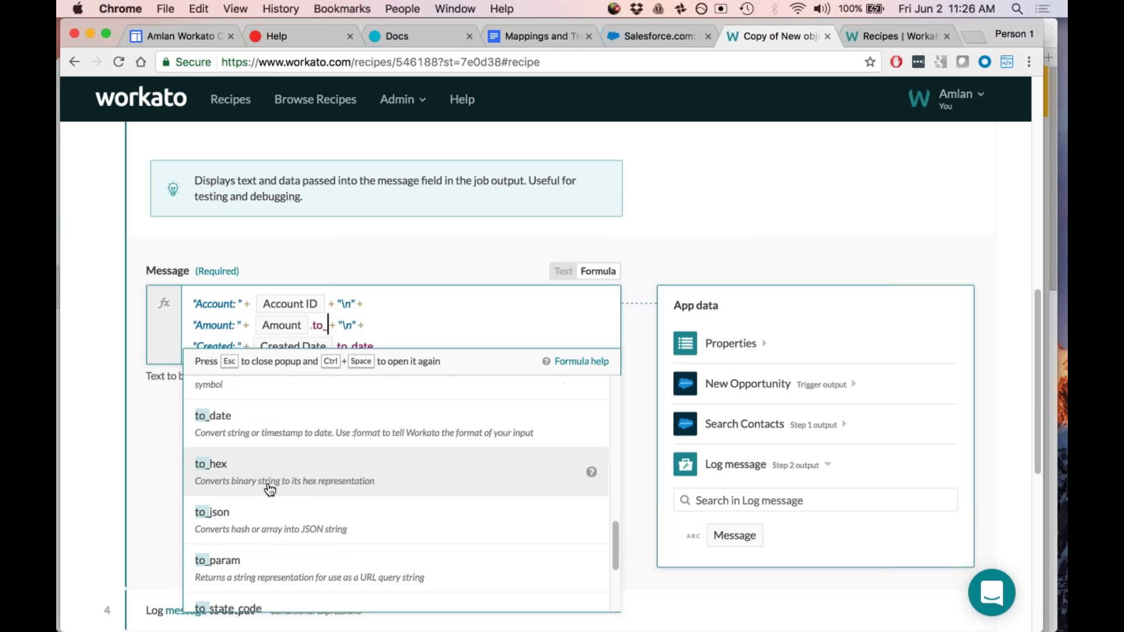
scroll(269, 489, "down", 1)
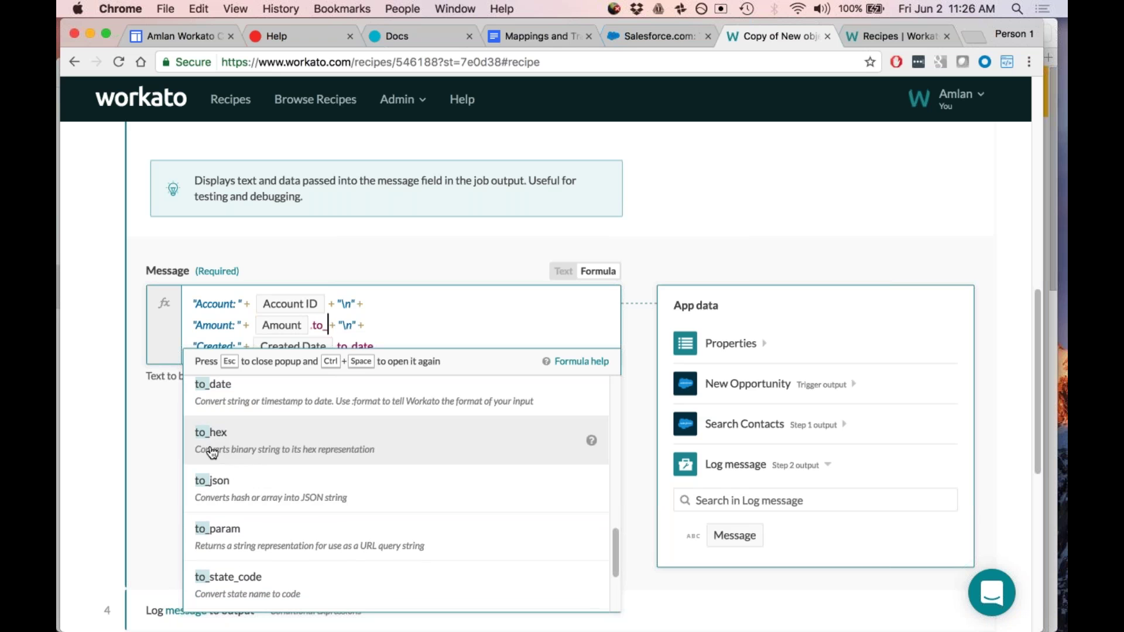
scroll(275, 506, "down", 1)
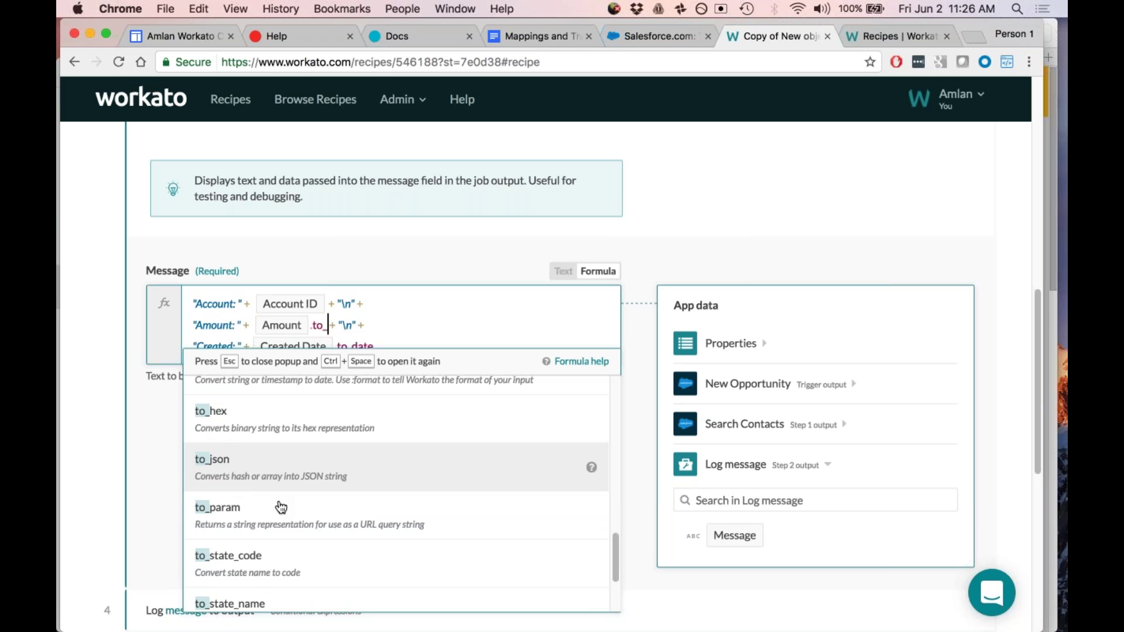
scroll(271, 526, "down", 1)
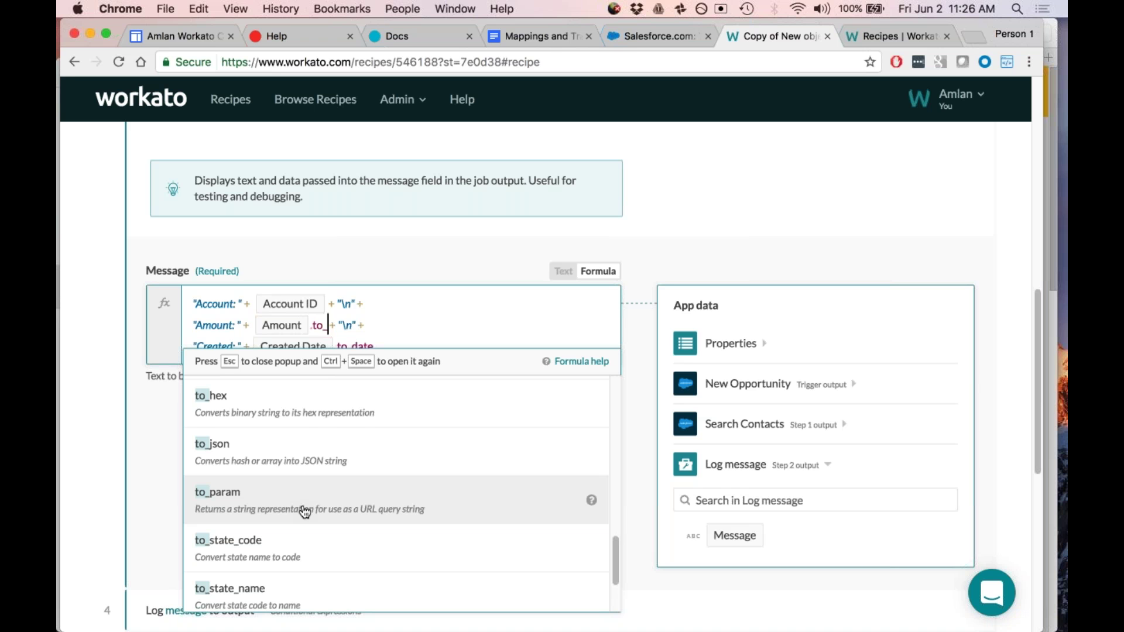
scroll(304, 512, "down", 1)
scroll(305, 512, "down", 3)
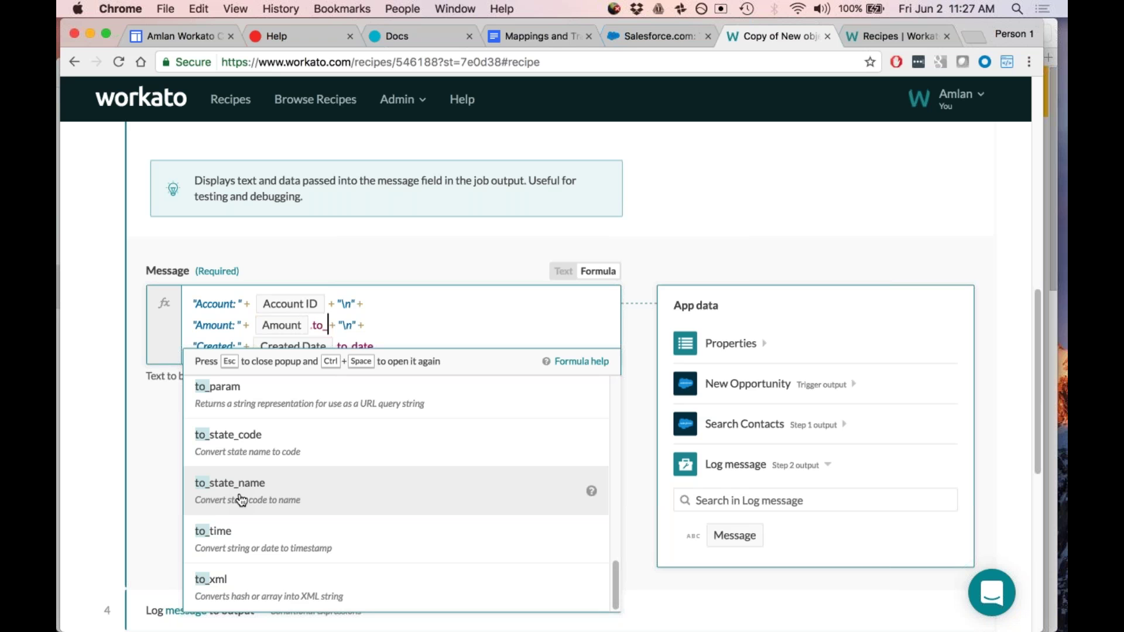
left_click(266, 439)
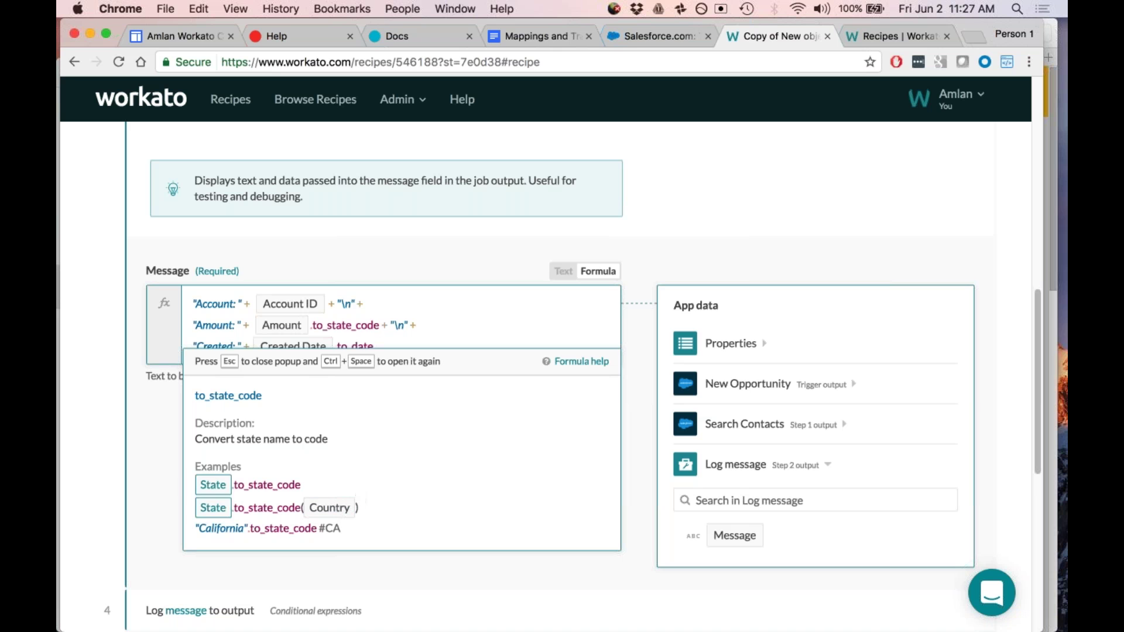
Step: Replace to_state_code after the Amount datapill in the step 3 message with the to_country_alpha2 formula
key("BackSpace")
key("BackSpace")
key("BackSpace")
key("BackSpace")
key("BackSpace")
key("BackSpace")
key("BackSpace")
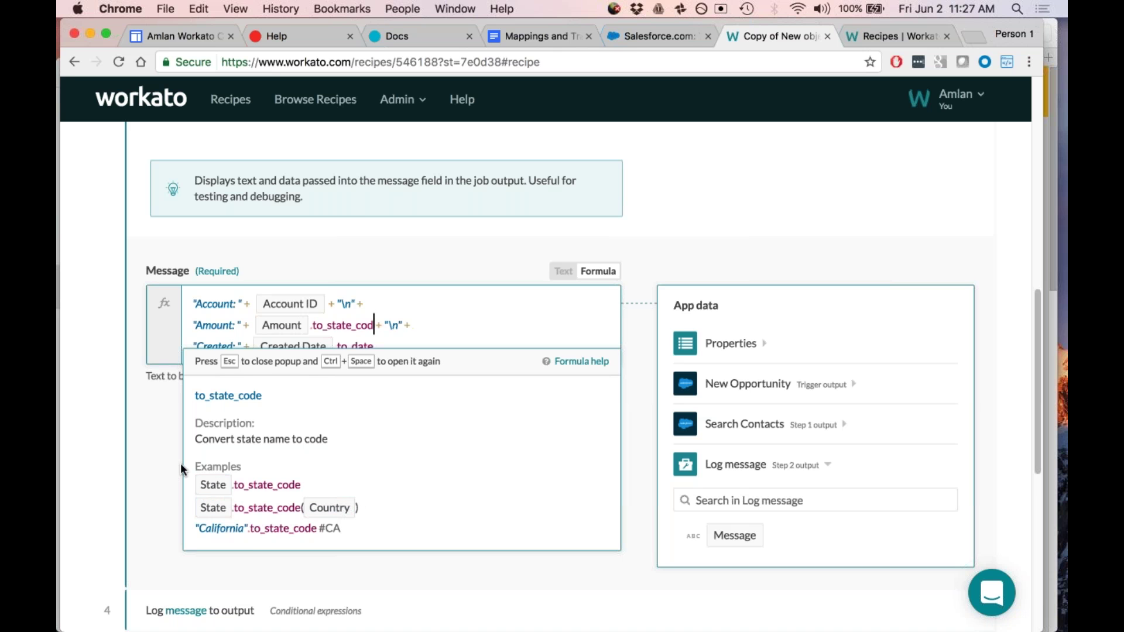
key("BackSpace")
key("BackSpace")
key("BackSpace")
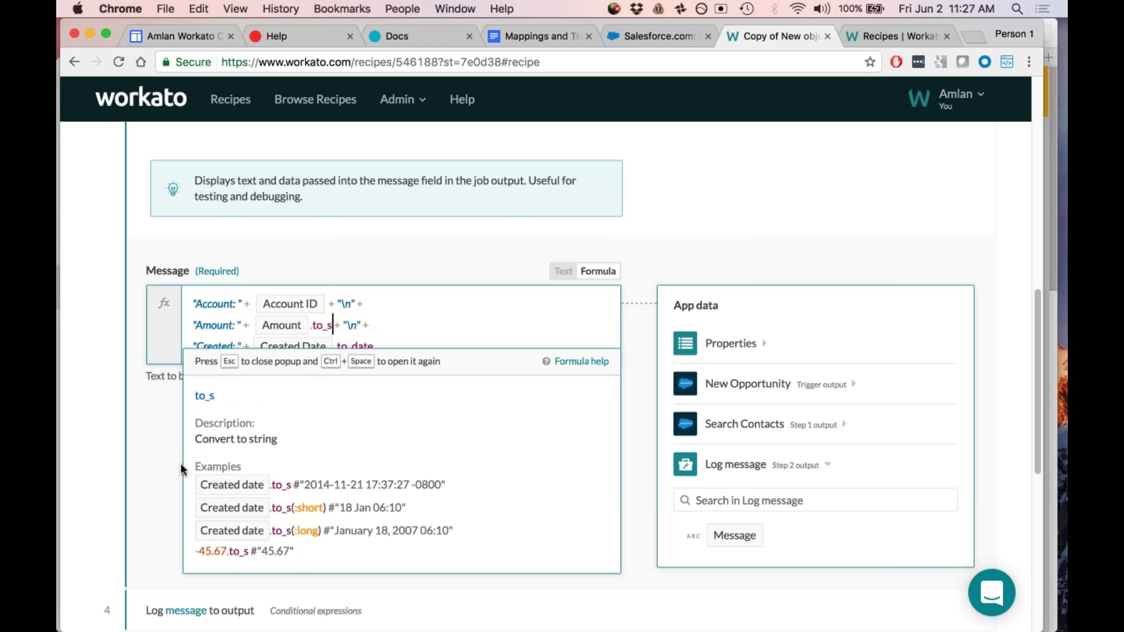
type("co")
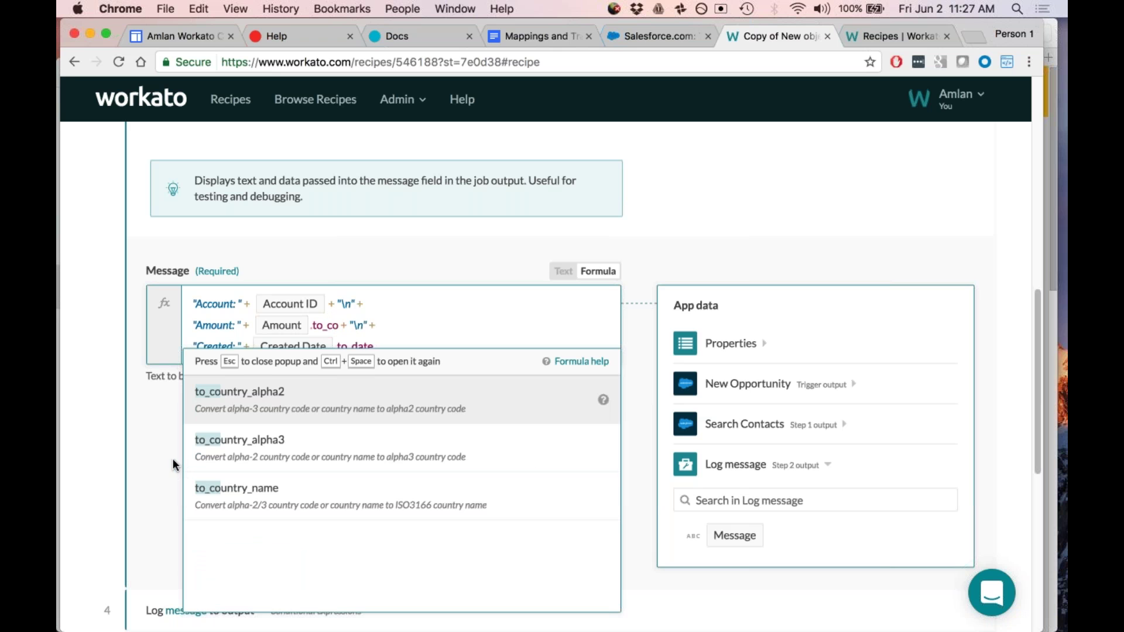
left_click(252, 403)
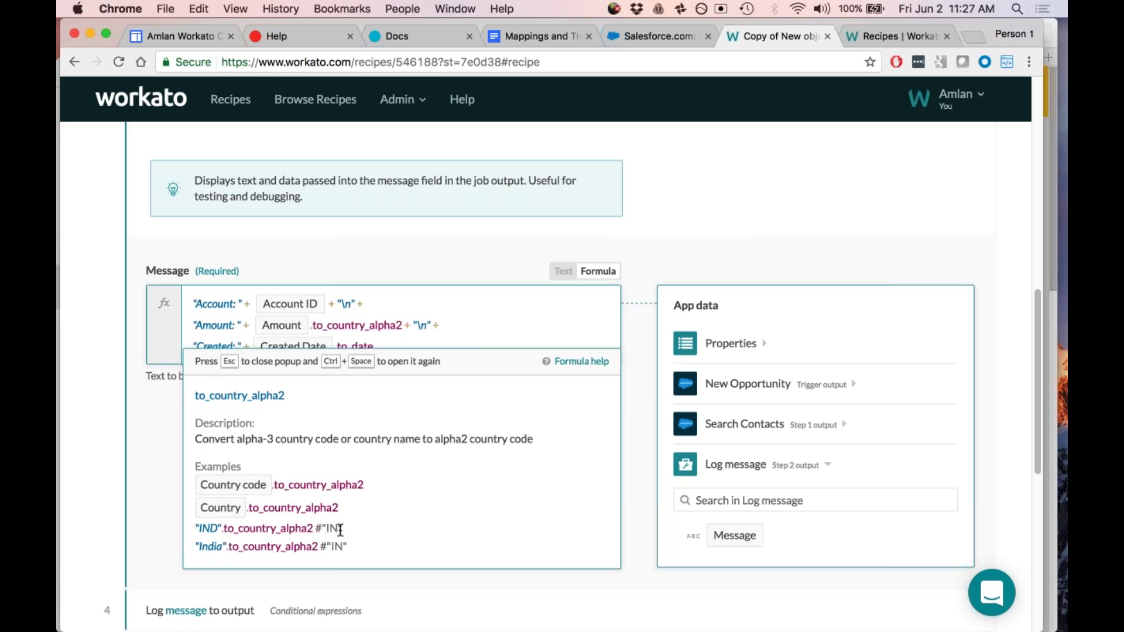
Step: Change the Amount datapill's conversion formula in the step 3 message to to_country_name
key("BackSpace")
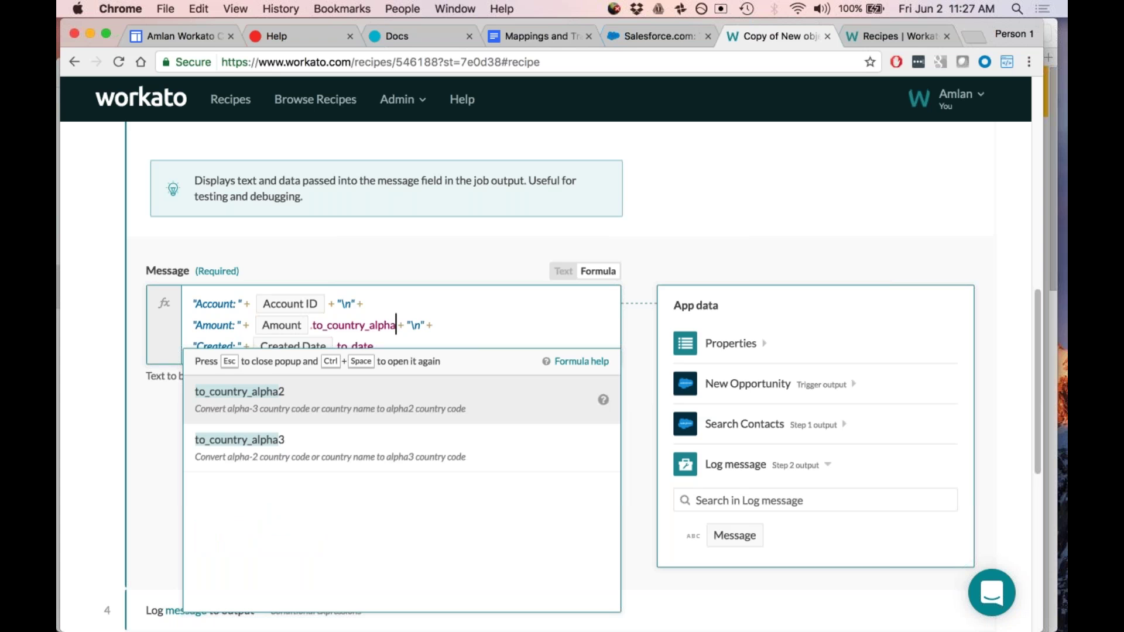
key("BackSpace")
key("BackSpace")
key("BackSpace")
key("BackSpace")
key("BackSpace")
key("BackSpace")
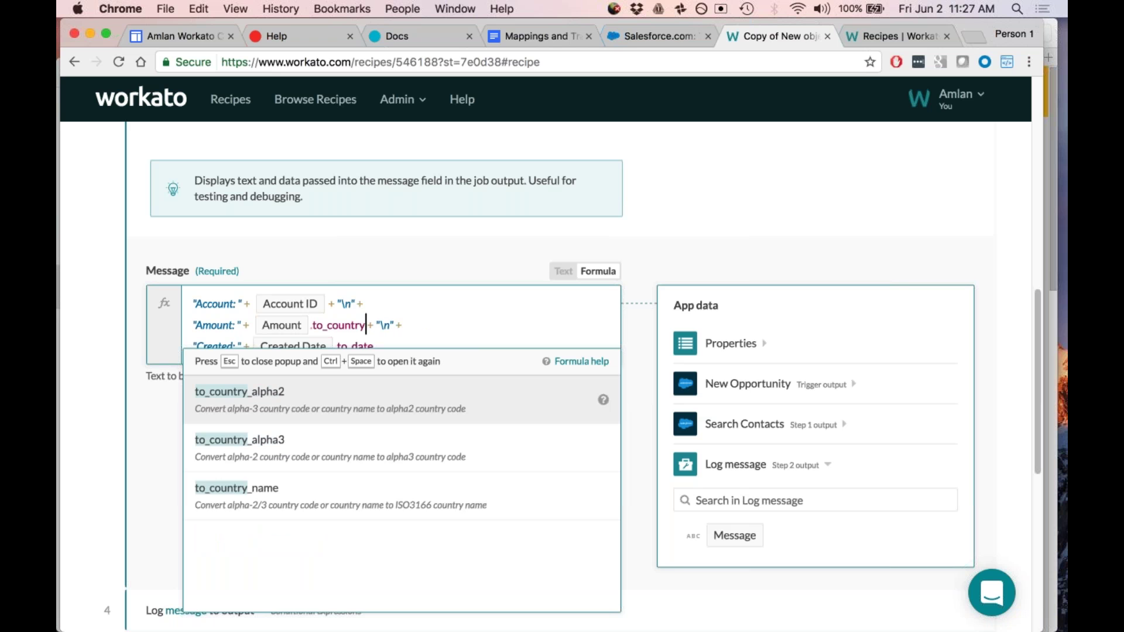
left_click(250, 495)
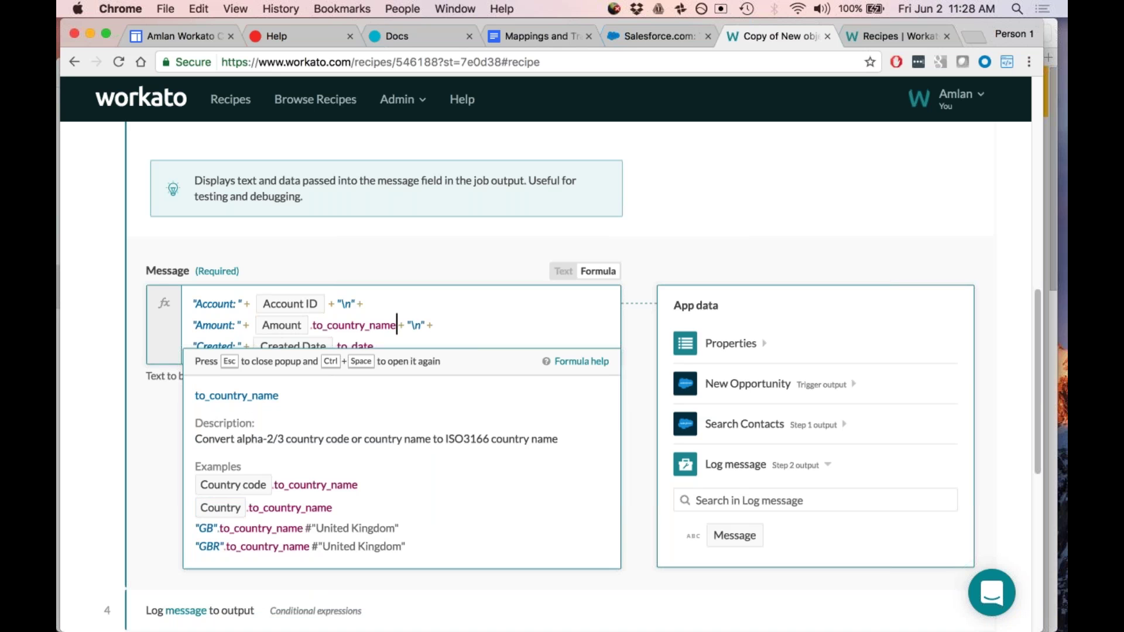
Step: Delete the conversion formula after the Amount datapill in the step 3 message, including its dot
key("BackSpace")
key("BackSpace")
key("BackSpace")
key("BackSpace")
key("BackSpace")
key("BackSpace")
key("BackSpace")
key("BackSpace")
key("BackSpace")
key("BackSpace")
key("BackSpace")
key("BackSpace")
key("BackSpace")
key("BackSpace")
key("BackSpace")
key("BackSpace")
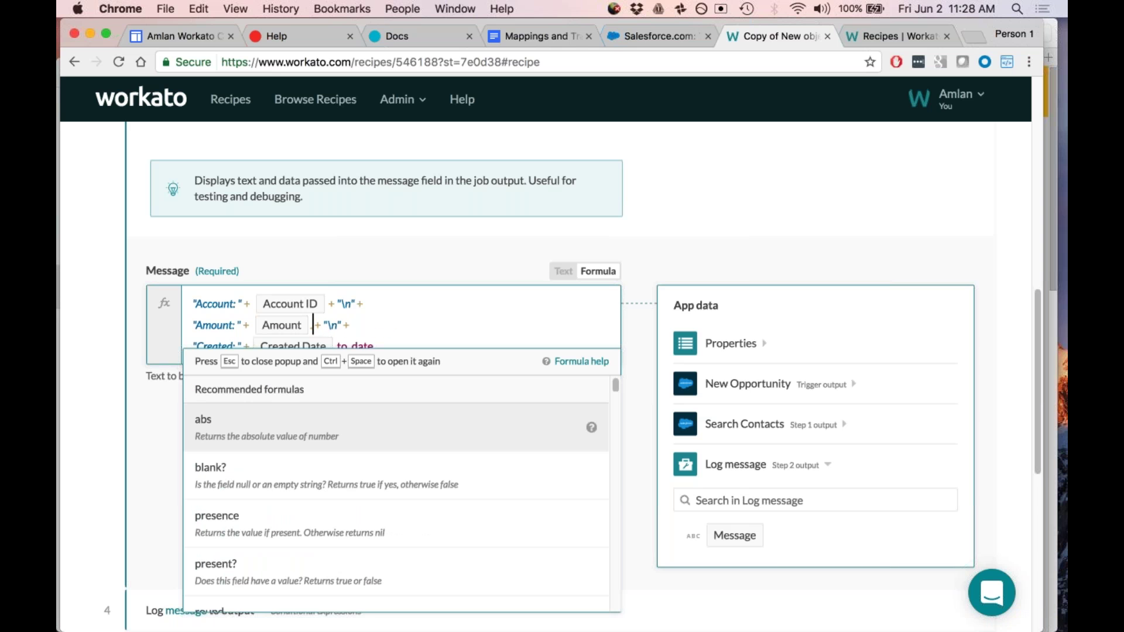
key("BackSpace")
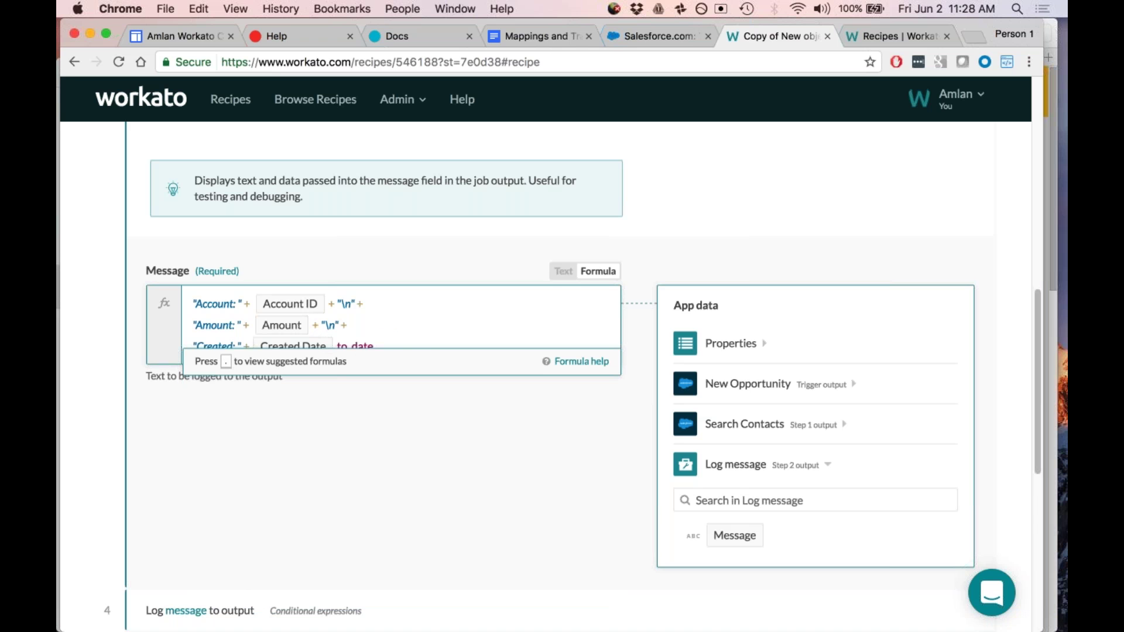
Step: Append .to_s to the Amount datapill in the step 3 message to view its formula help, and remove it again
left_click(312, 325)
type(".to_s")
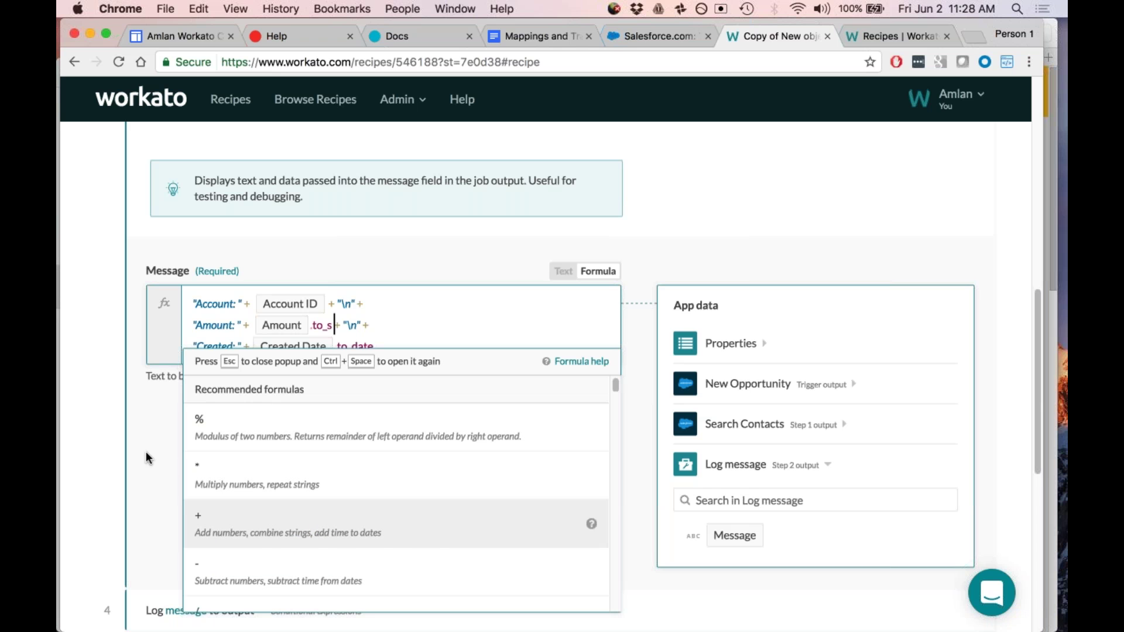
key("BackSpace")
key("BackSpace")
key("BackSpace")
key("BackSpace")
key("BackSpace")
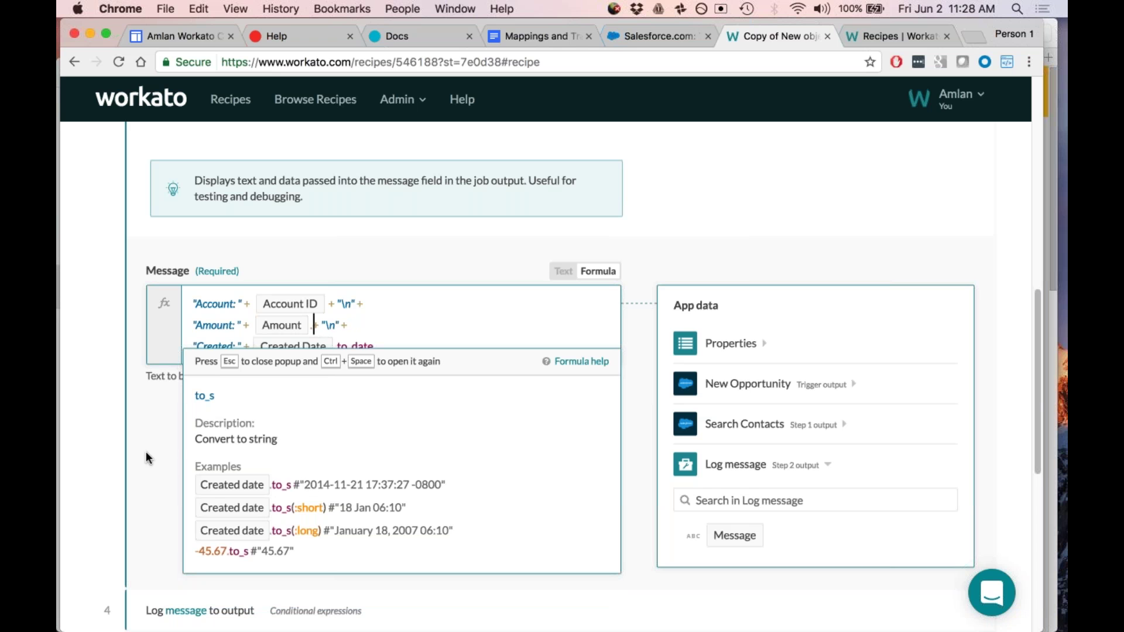
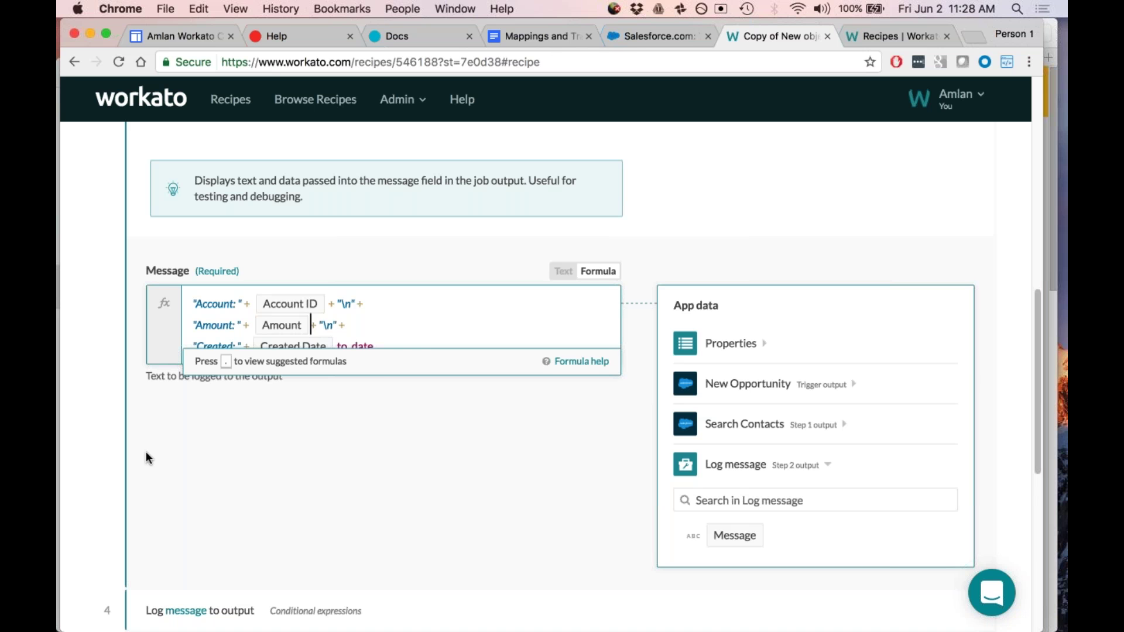
Step: Switch from step 3 to step 4, Conditional expressions, and list the suggested formulas for the Message datapill in its message
left_click(146, 451)
scroll(217, 454, "up", 1)
scroll(217, 455, "up", 5)
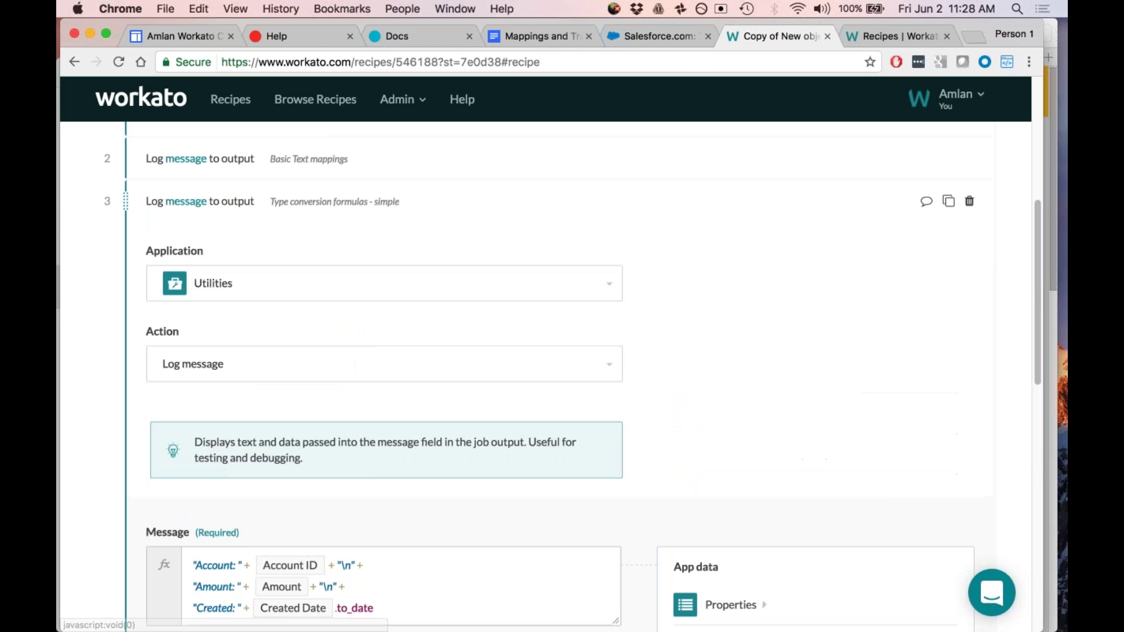
left_click(247, 205)
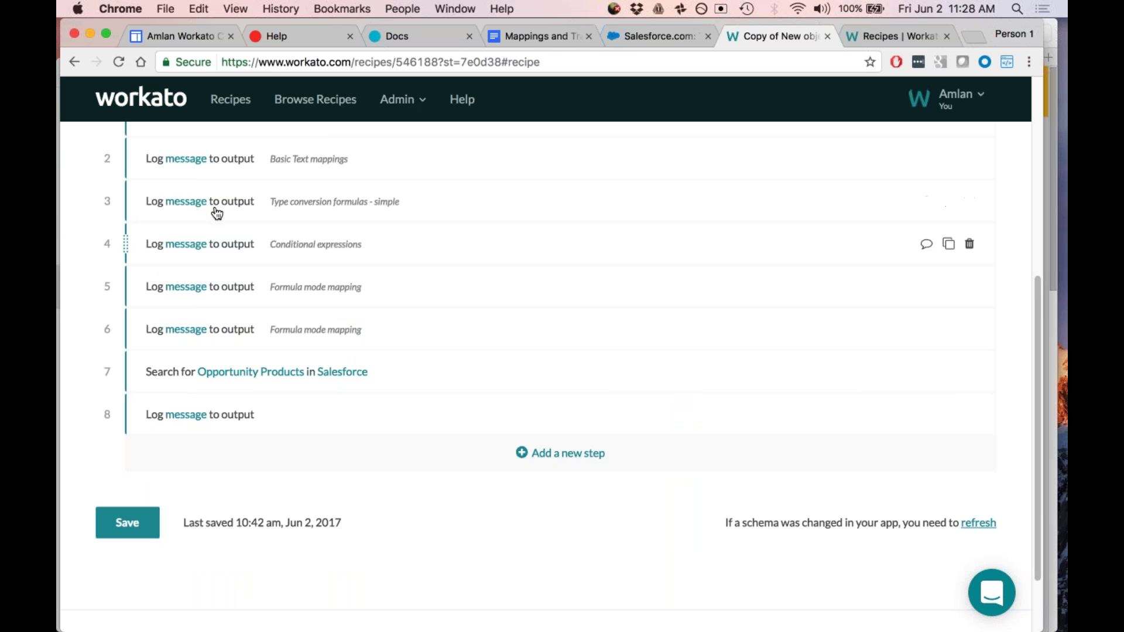
left_click(224, 247)
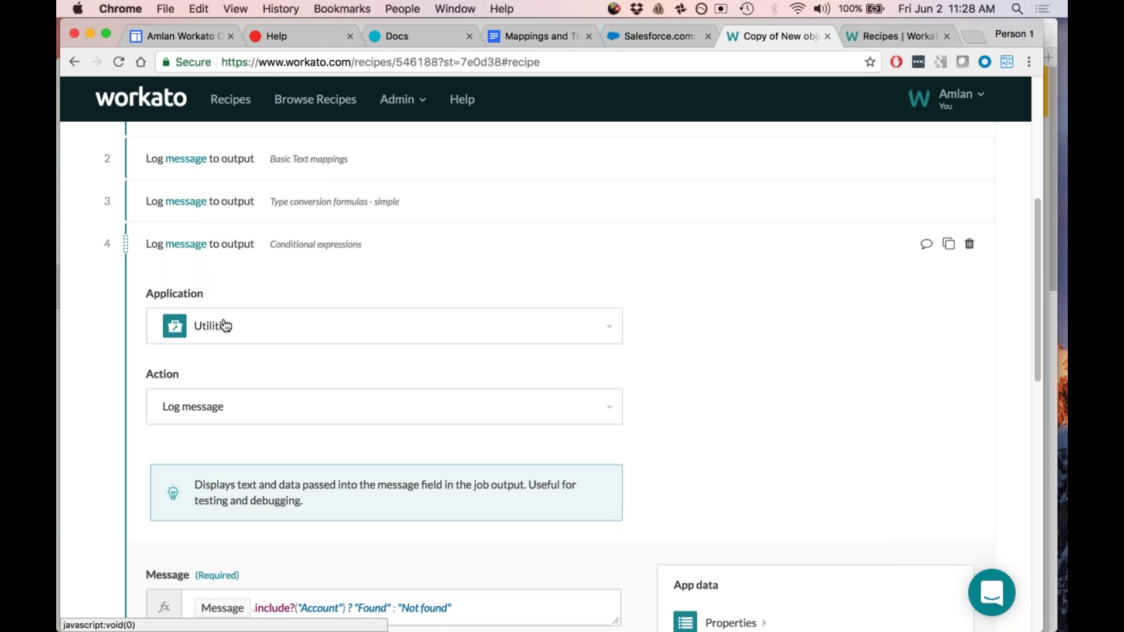
scroll(224, 325, "down", 5)
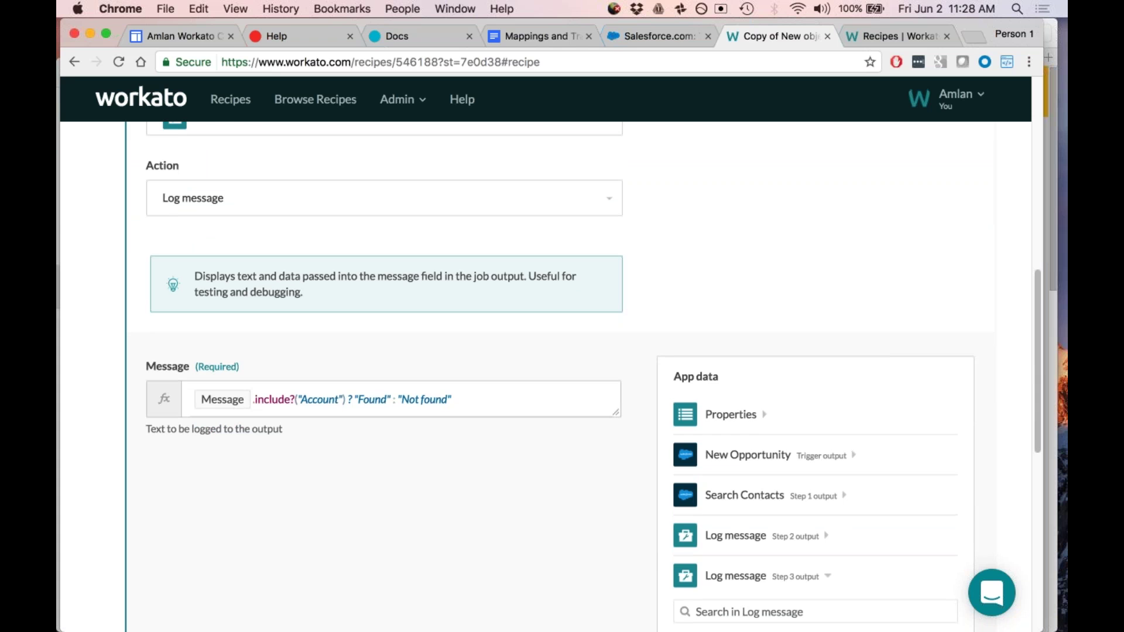
left_click(237, 398)
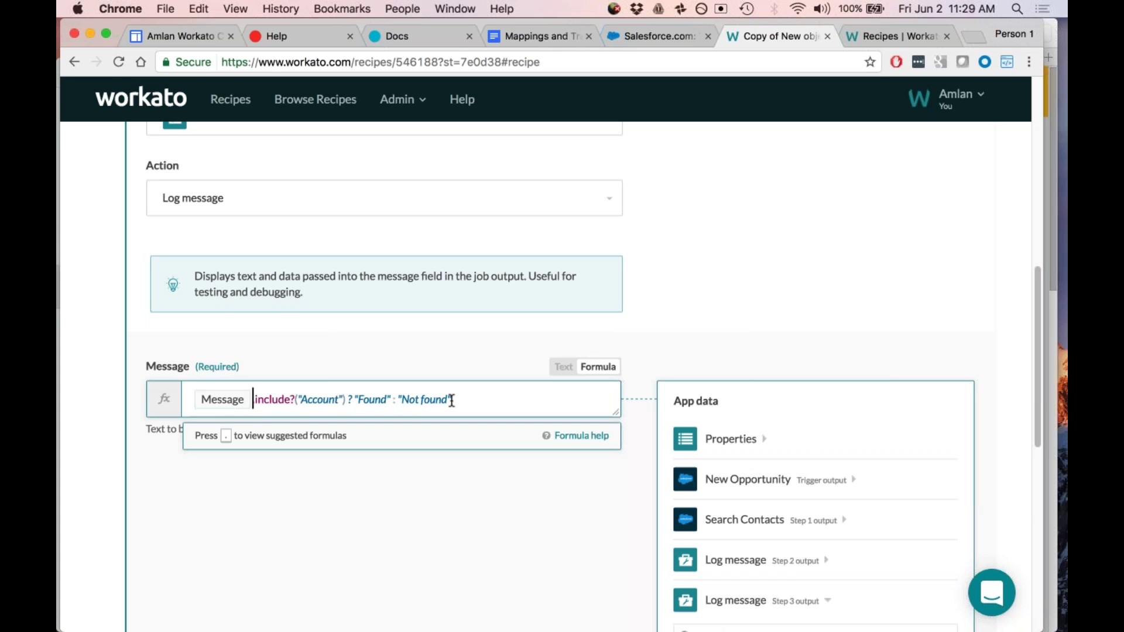
type("..")
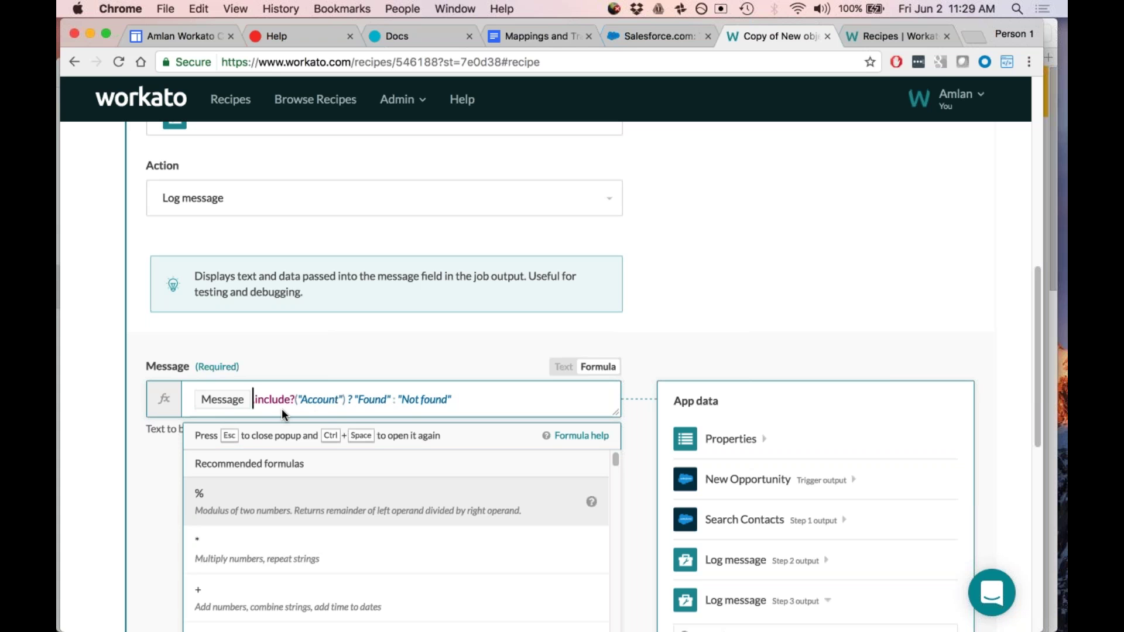
Step: Examine the include?("Account") condition in the Message formula together with its built-in help description
key("Escape")
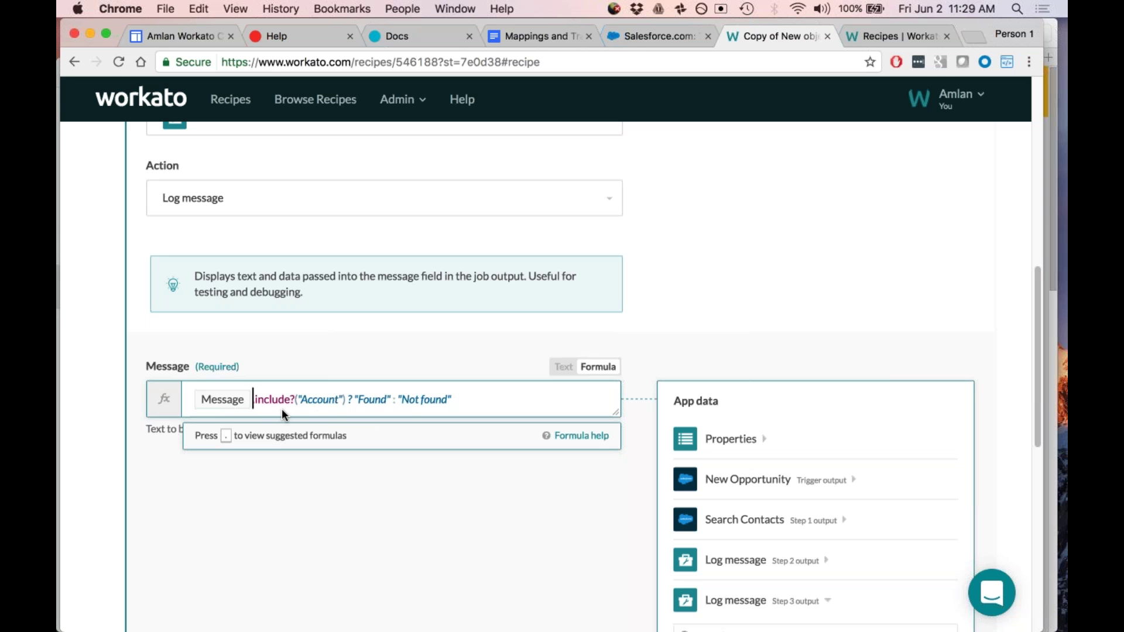
type(".")
key("Right")
key("Right")
key("Right")
key("Right")
key("Right")
key("Right")
key("Right")
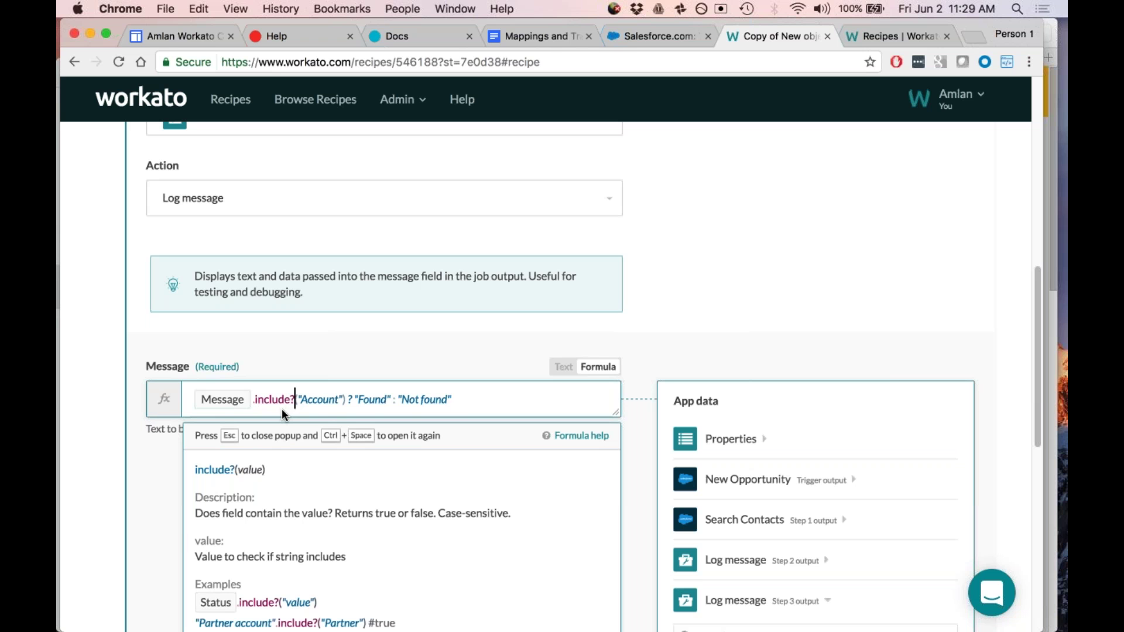
key("Right")
key("Right")
key("Right")
key("Right")
key("Right")
key("Right")
key("Right")
key("Right")
key("Right")
key("Right")
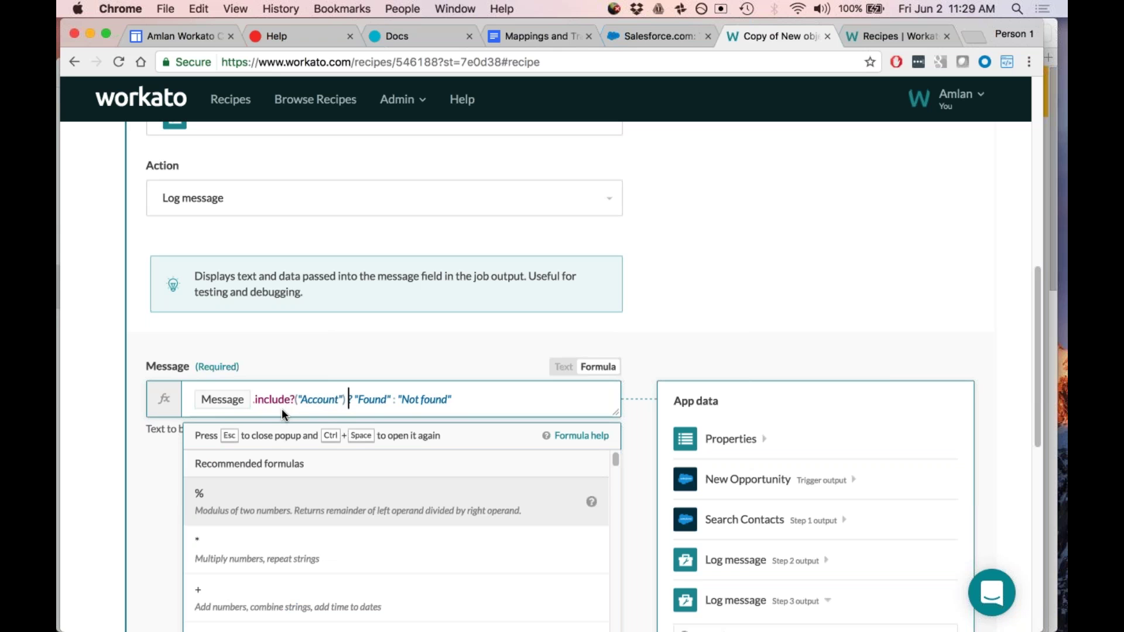
key("Right")
key("Right")
key("Right")
key("Right")
key("Left")
key("Left")
key("Left")
key("Left")
key("Left")
key("Left")
key("Left")
key("Left")
key("Left")
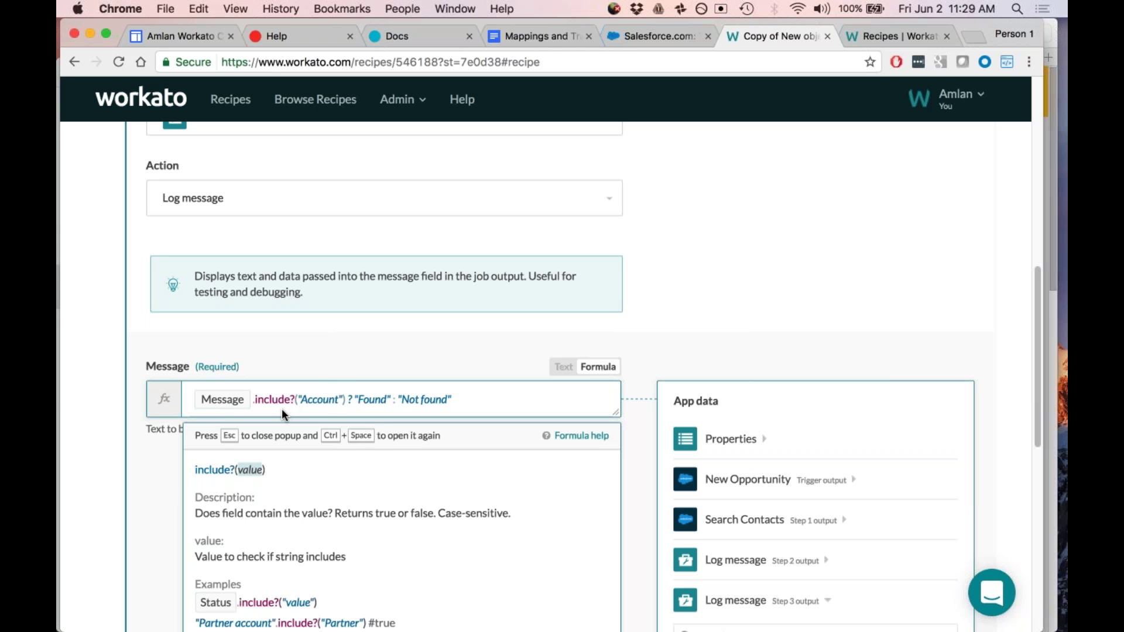
key("Right")
key("Right")
key("Right")
key("Right")
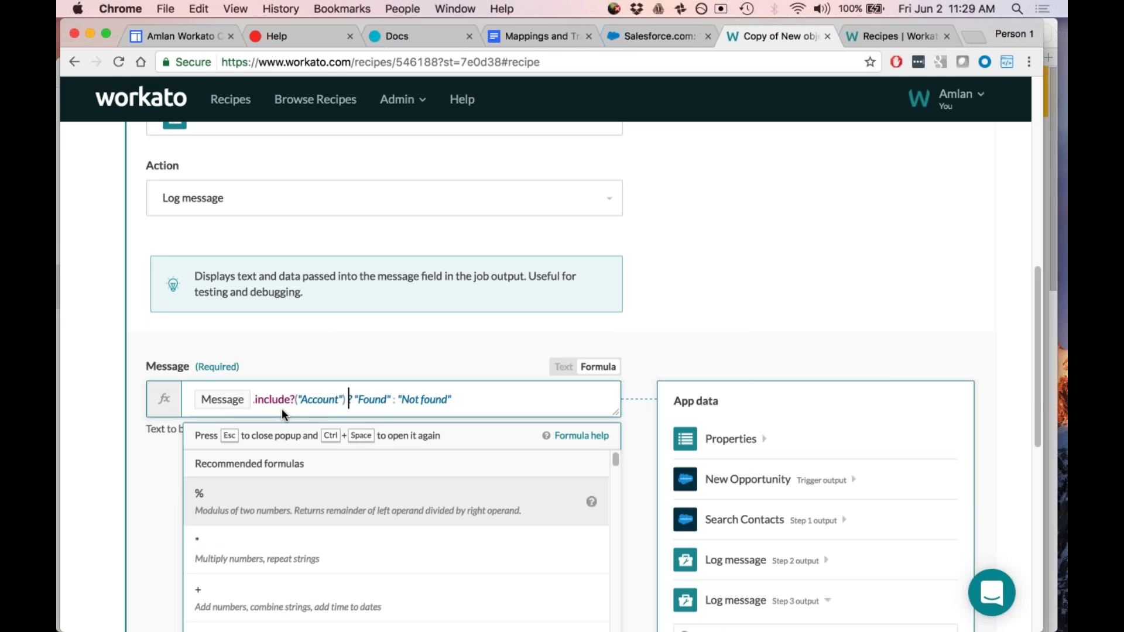
Step: Highlight the "Found" value after the question mark in the Message formula to examine the true result
key("Escape")
key("ctrl+space")
key("Escape")
key("Right")
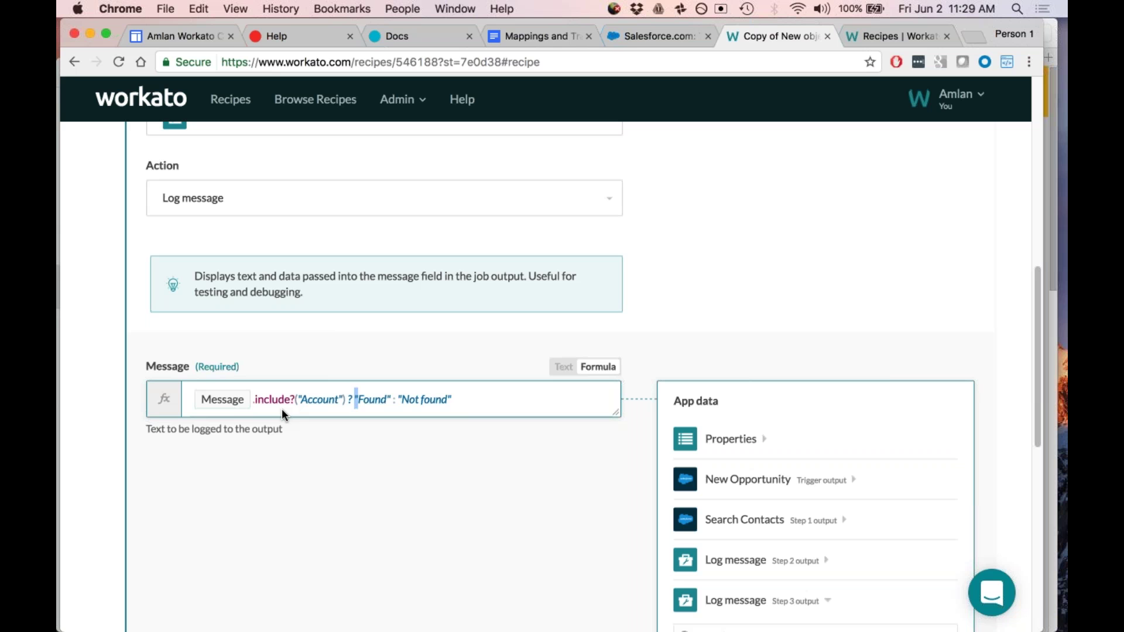
key("shift+Right")
key("shift+Right")
key("shift+Right")
key("shift+Right")
key("shift+Right")
key("shift+Right")
key("shift+Right")
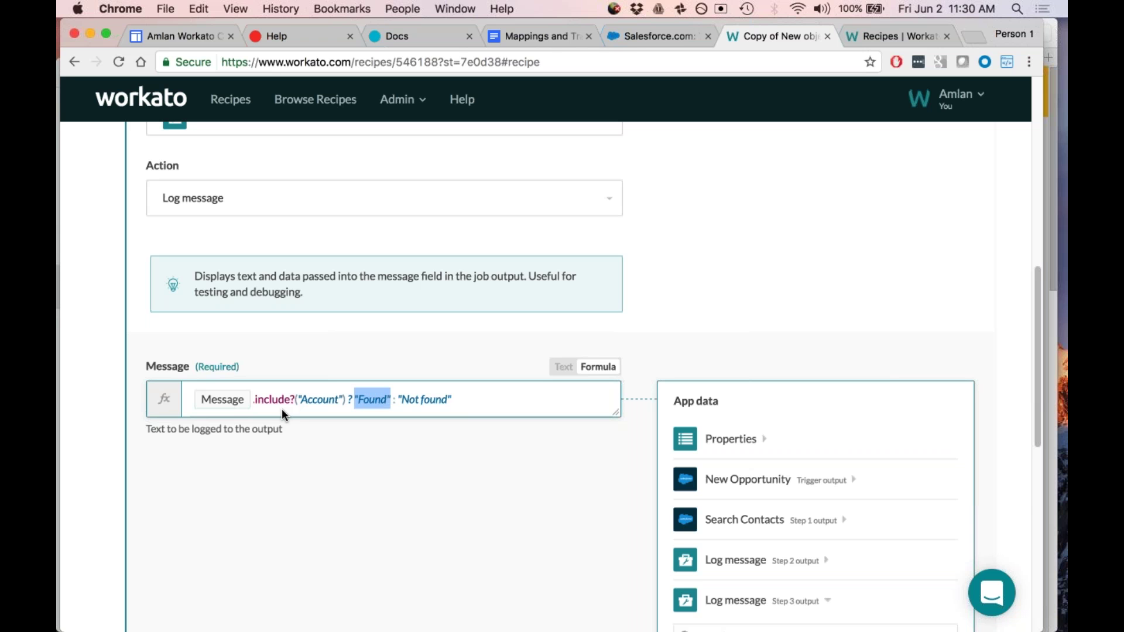
key("Right")
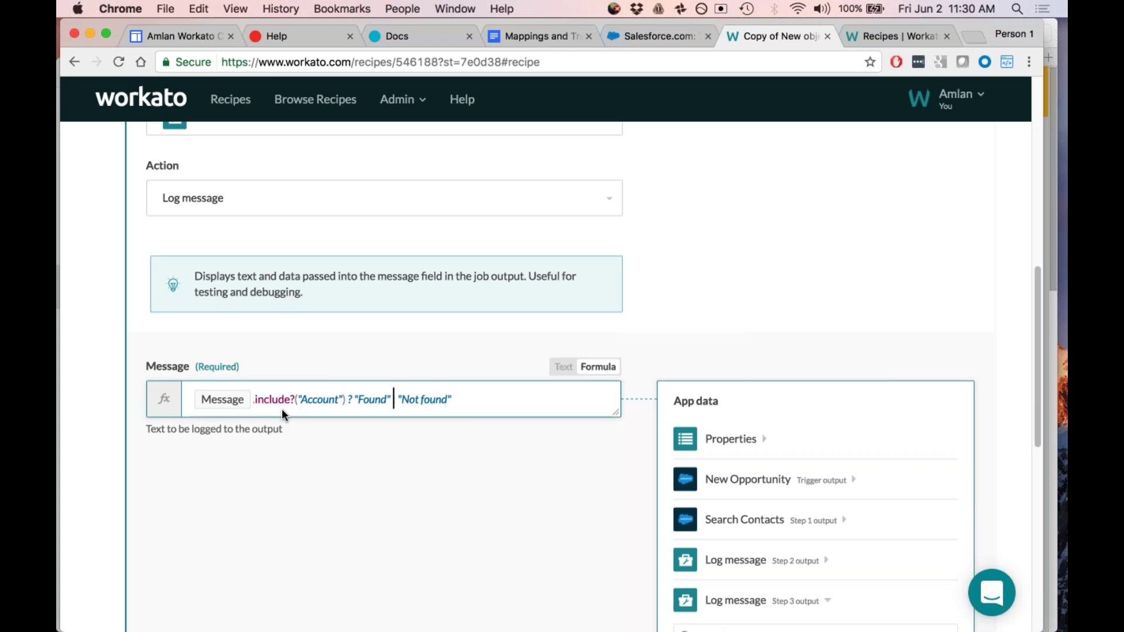
Step: Examine the colon separator and the "Not found" value at the end of the Message formula
type(":")
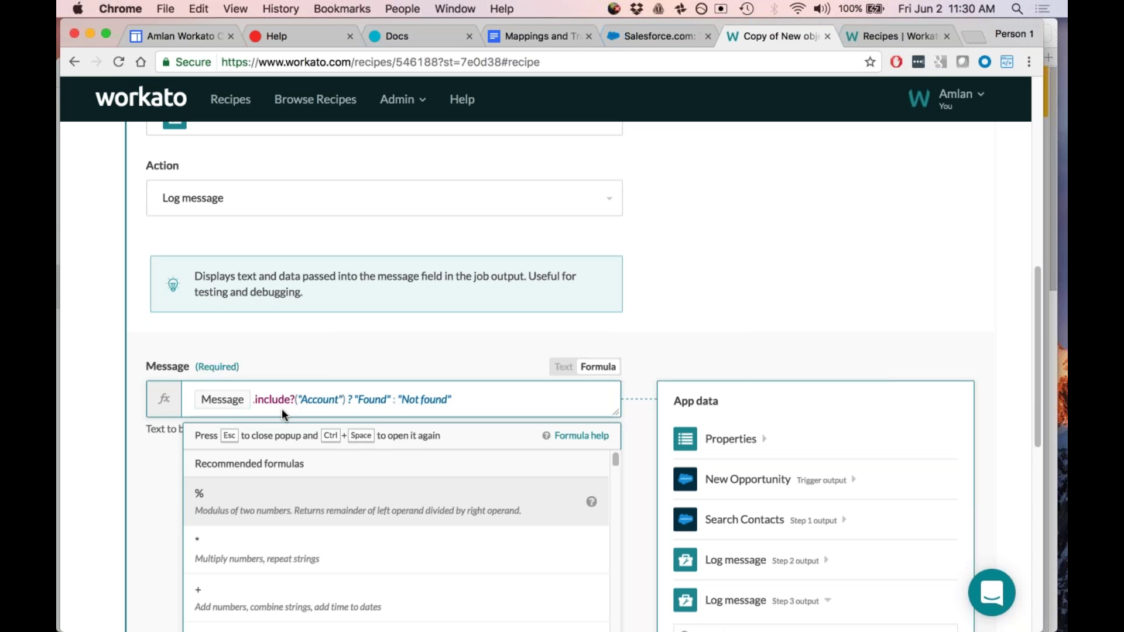
key("Left")
key("Left")
key("Left")
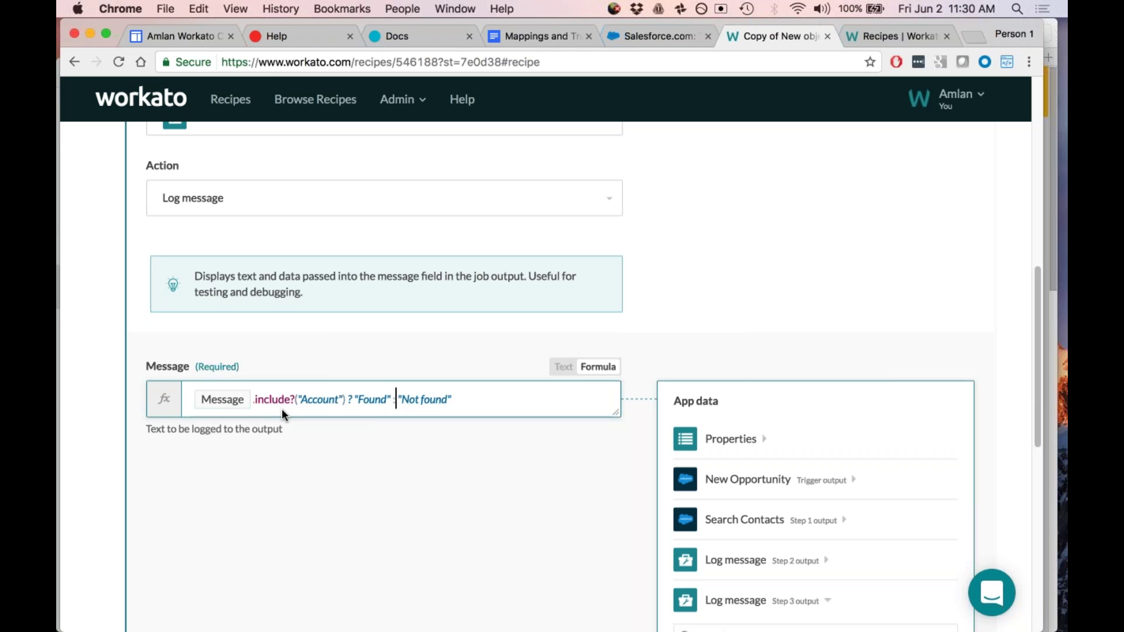
key("Right")
key("Right")
key("Right")
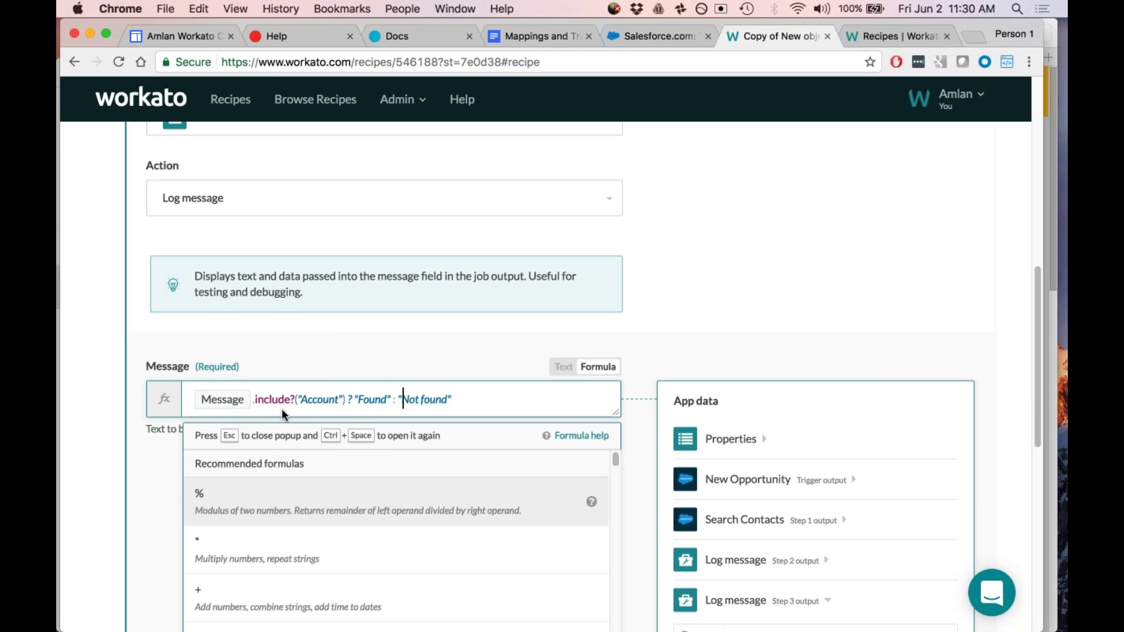
key("Escape")
key("Right")
key("Right")
key("Right")
key("Right")
key("Right")
key("Right")
key("Right")
key("Right")
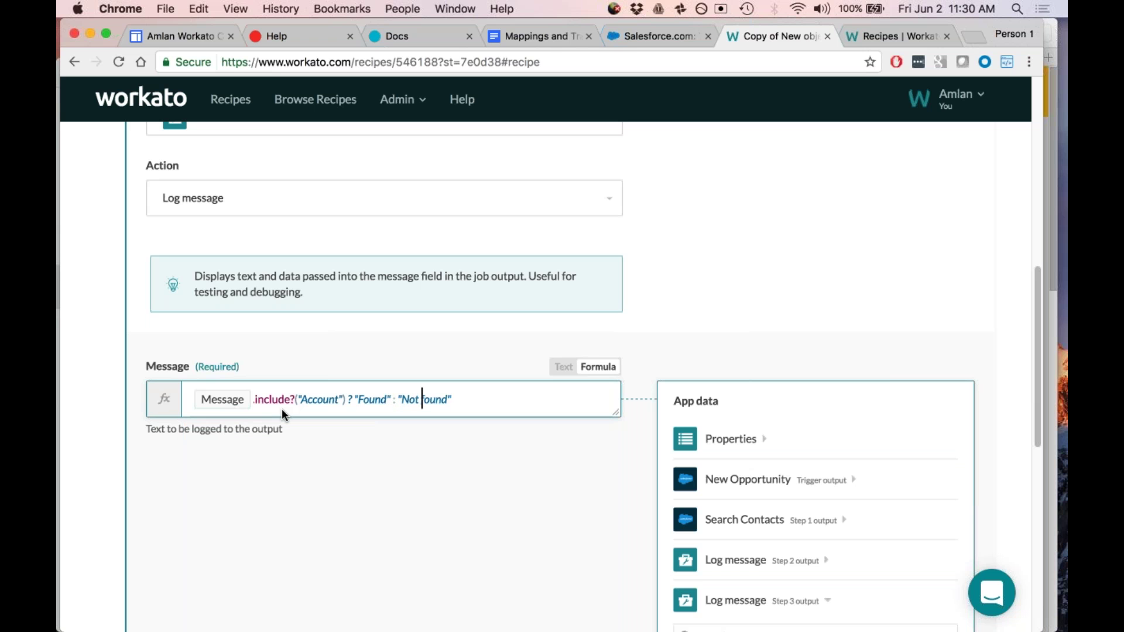
key("Right")
key("Right")
Step: Delete the include? function name from the Message formula, keeping its ("Account") argument
left_click(296, 399)
key("BackSpace")
key("BackSpace")
key("BackSpace")
key("BackSpace")
key("BackSpace")
key("BackSpace")
key("BackSpace")
key("BackSpace")
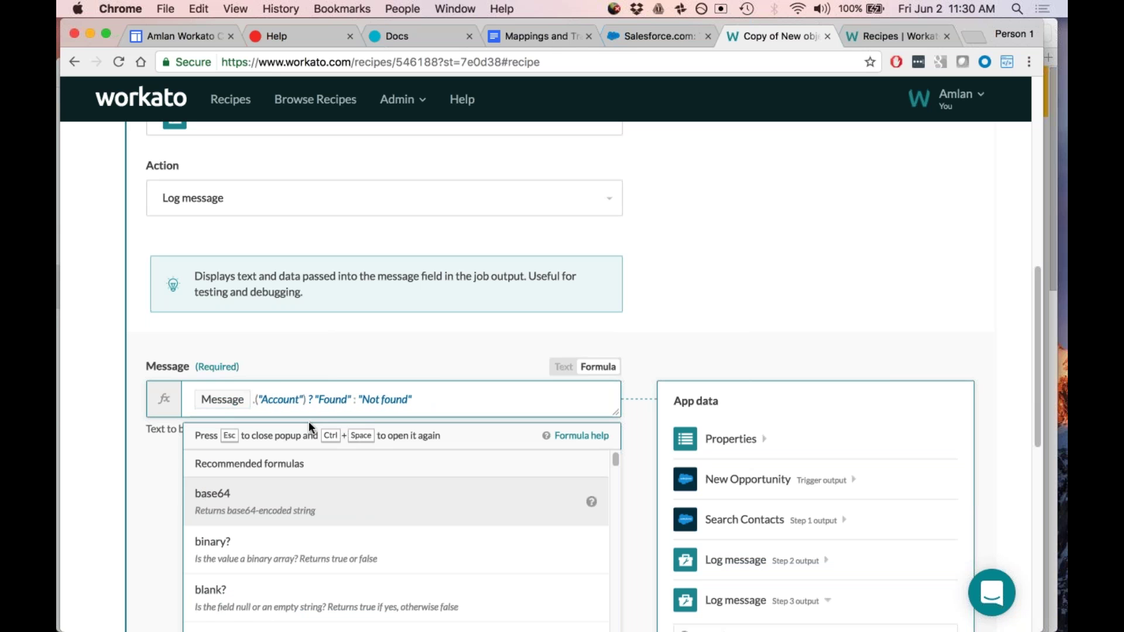
Step: Try exclude as the function before ("Account") in the Message formula, and clear it again
type("exc")
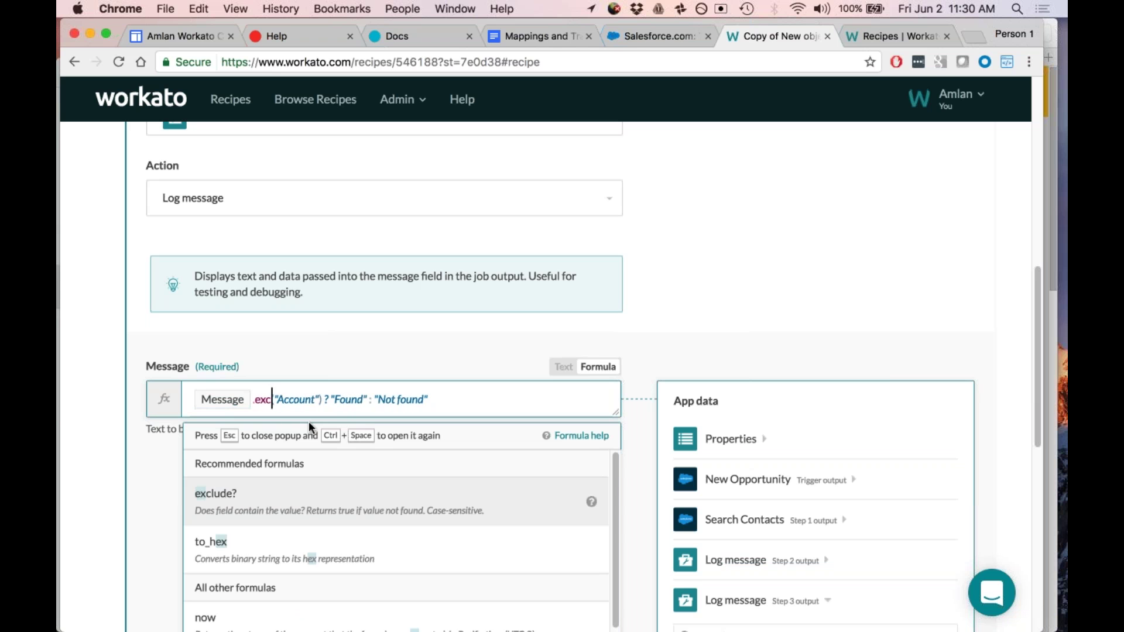
type("lude(")
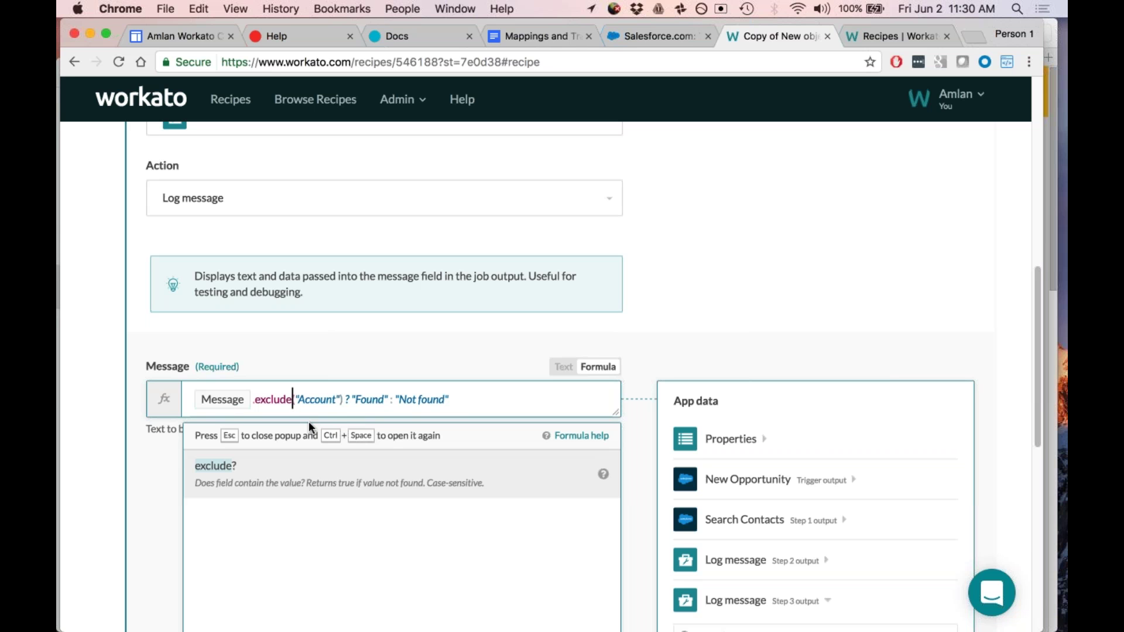
key("BackSpace")
key("BackSpace")
key("BackSpace")
key("BackSpace")
key("BackSpace")
key("BackSpace")
key("BackSpace")
key("BackSpace")
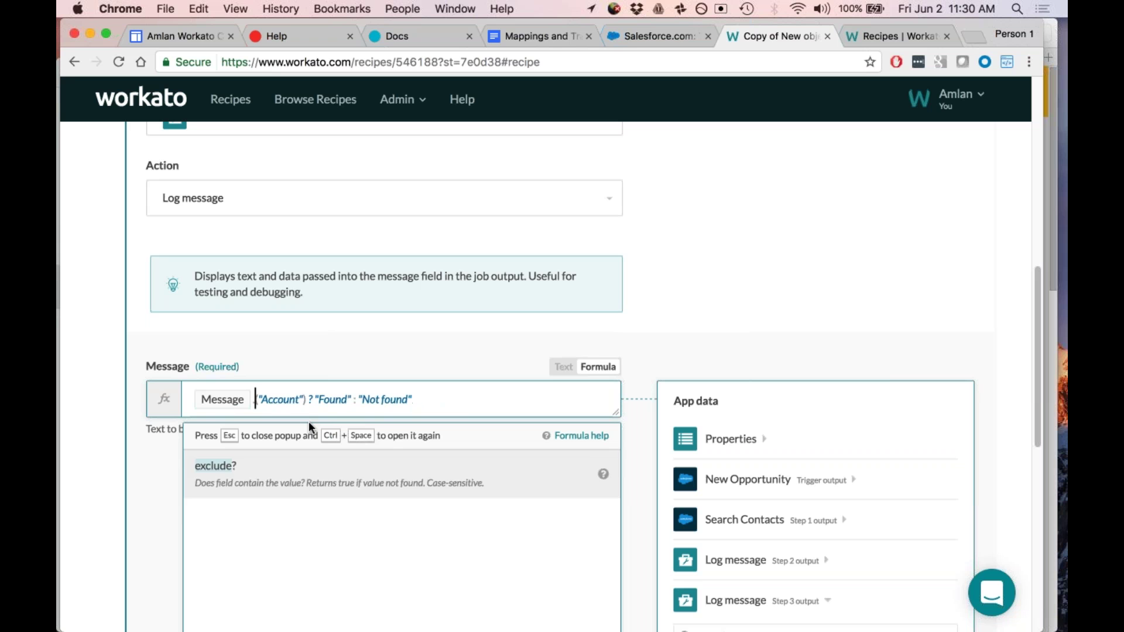
Step: Try match as the function before ("Account") in the Message formula
type(".match")
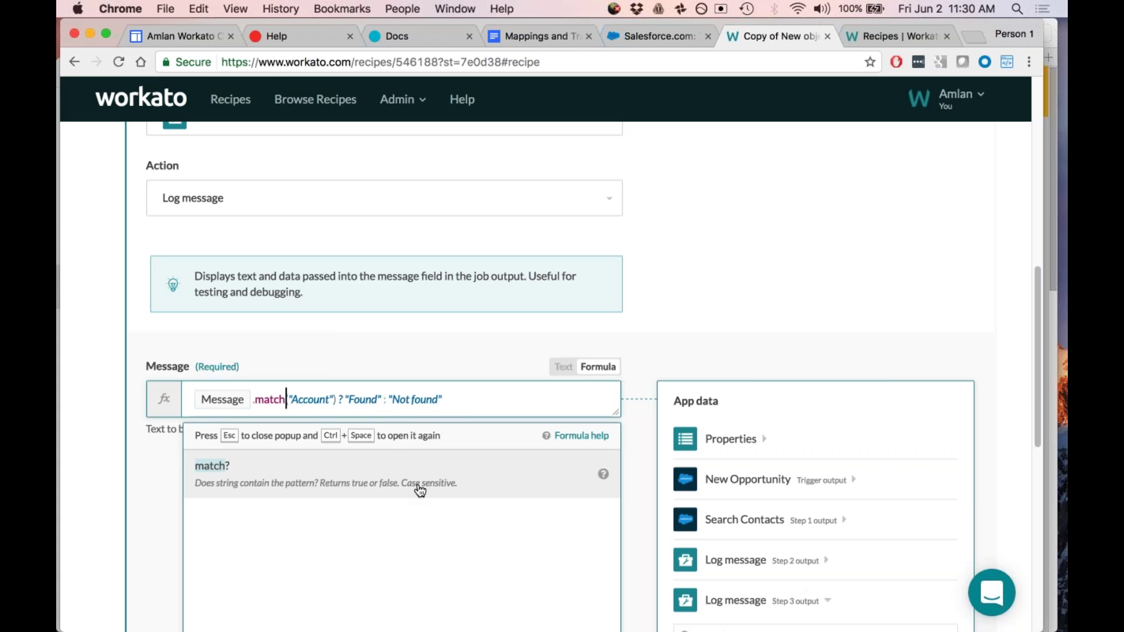
key("Left")
key("Left")
key("Left")
key("Left")
key("Left")
type("dow")
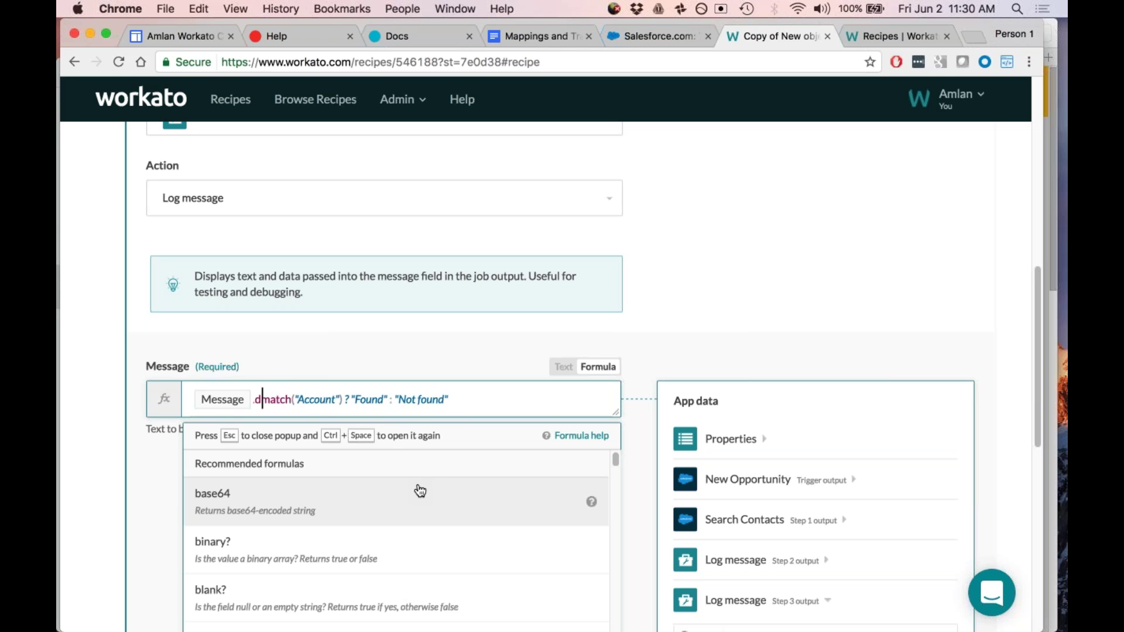
key("BackSpace")
key("BackSpace")
key("BackSpace")
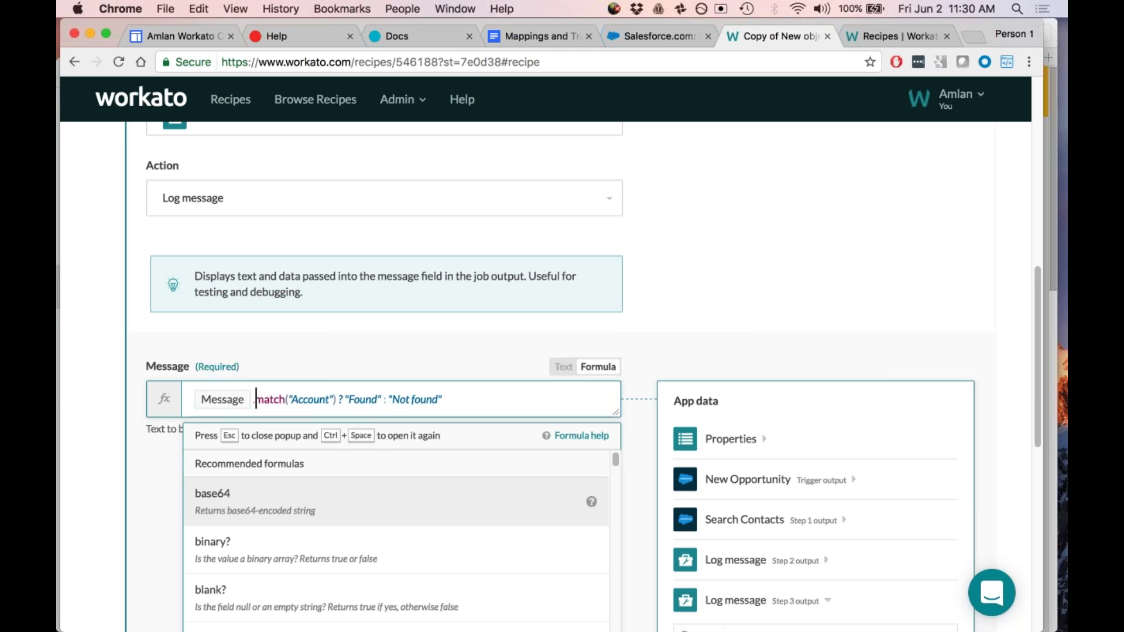
Step: Replace the match function in the Message formula with downcase
type("do")
key("Right")
key("Right")
key("Right")
key("Right")
key("Right")
key("BackSpace")
key("BackSpace")
key("BackSpace")
key("BackSpace")
key("BackSpace")
key("BackSpace")
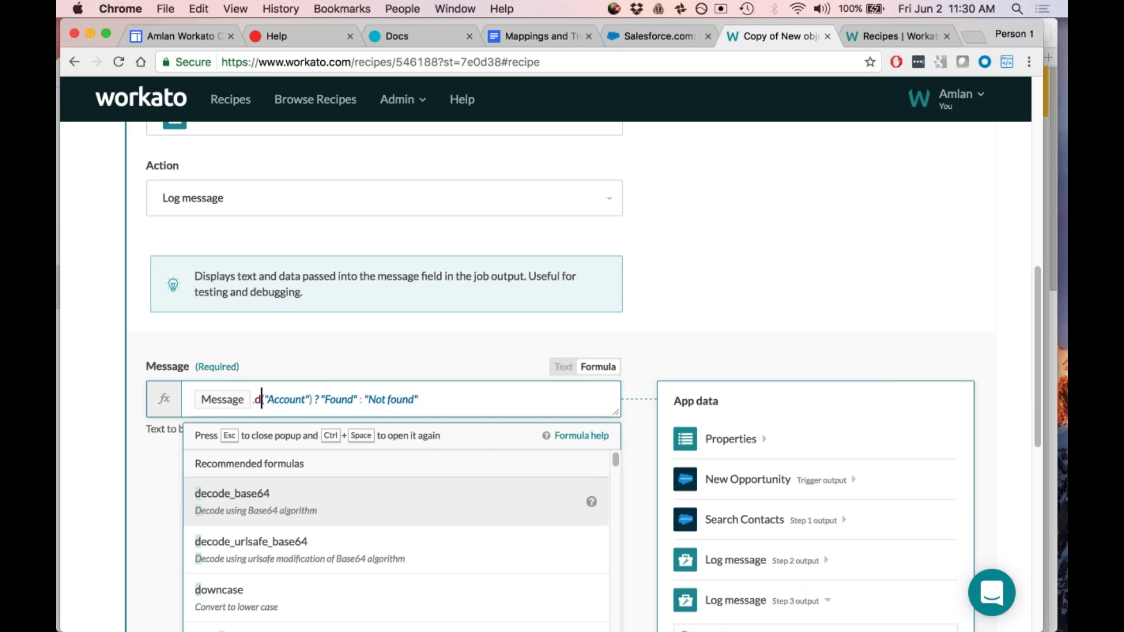
type("owncase")
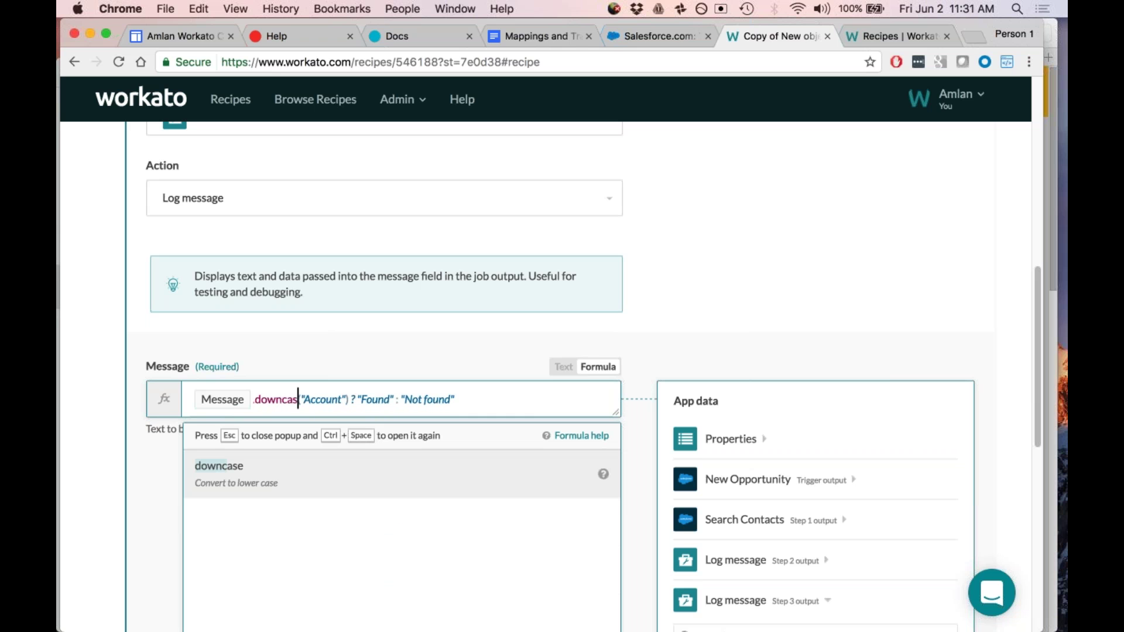
Step: Append the suggested match? formula after downcase and nest a second match? inside it with the pattern /account/
type(".matc(")
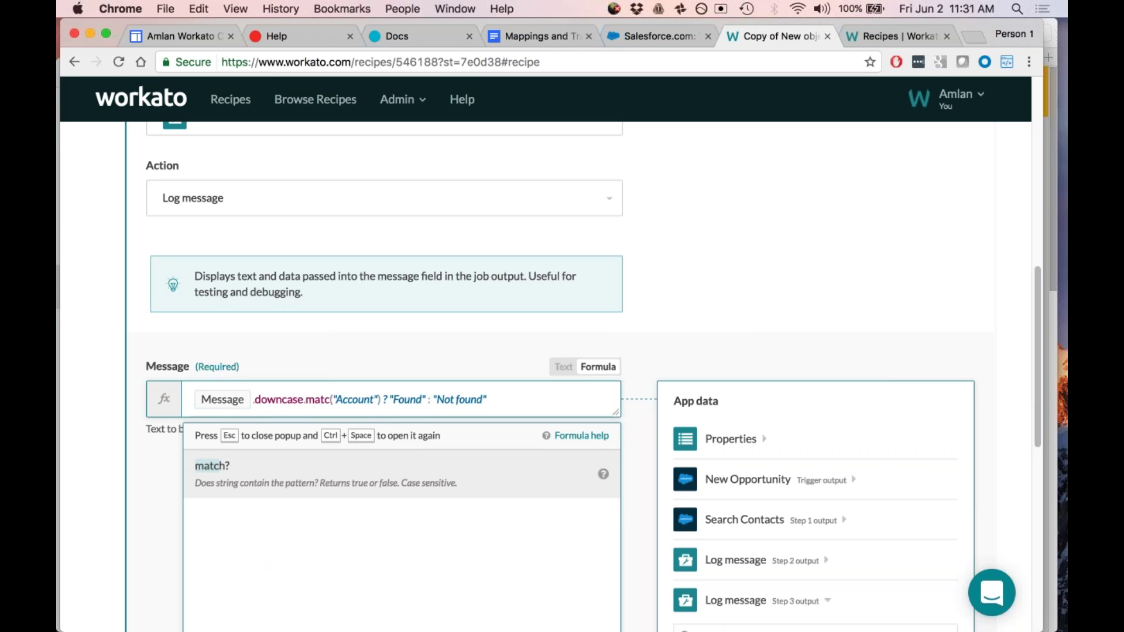
left_click(233, 472)
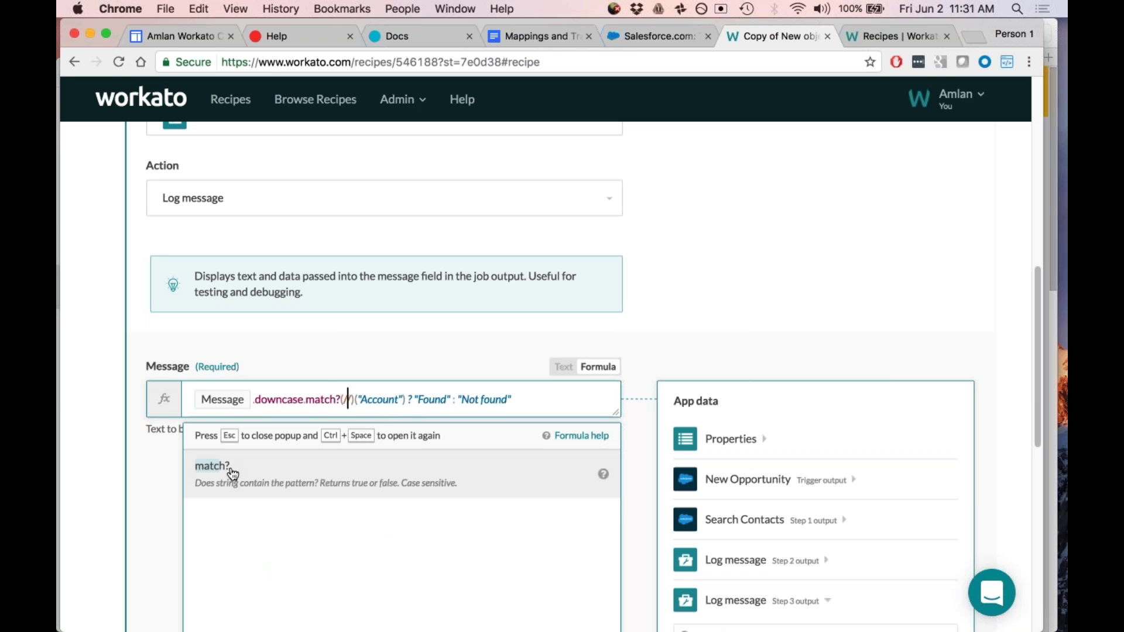
left_click(233, 468)
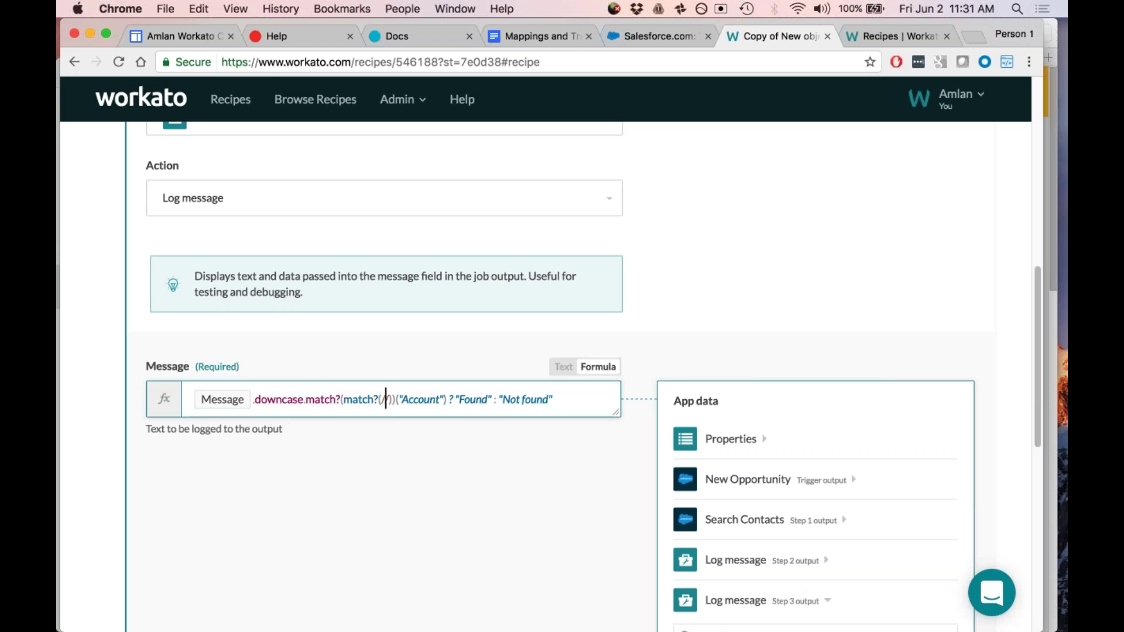
type("account")
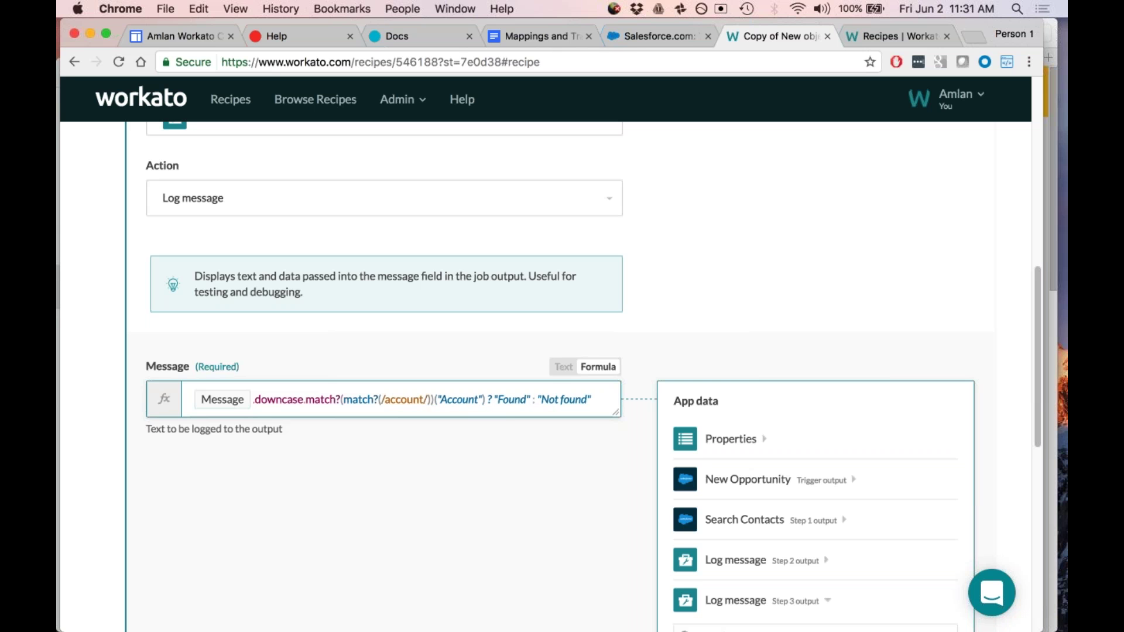
Step: Delete the outer match name that follows downcase in the Message formula
left_click(420, 399)
key("Left")
key("Left")
key("Left")
key("Left")
key("Left")
key("Left")
key("Left")
key("Left")
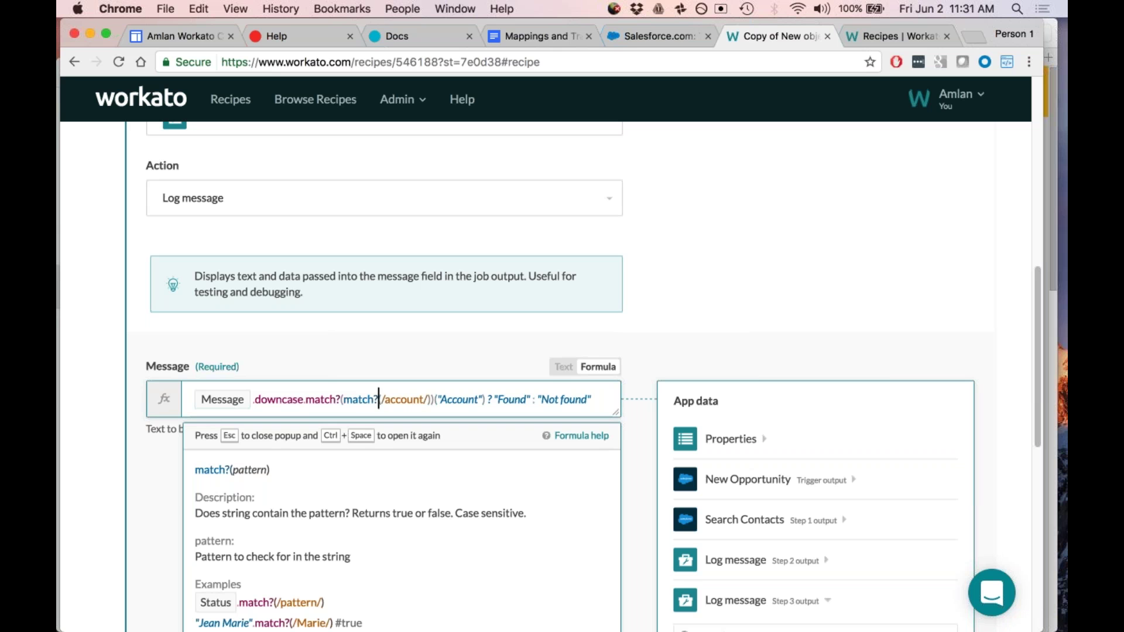
key("Left")
key("Left")
key("Left")
key("Left")
key("Left")
key("Left")
key("Left")
key("BackSpace")
key("BackSpace")
key("BackSpace")
key("BackSpace")
key("BackSpace")
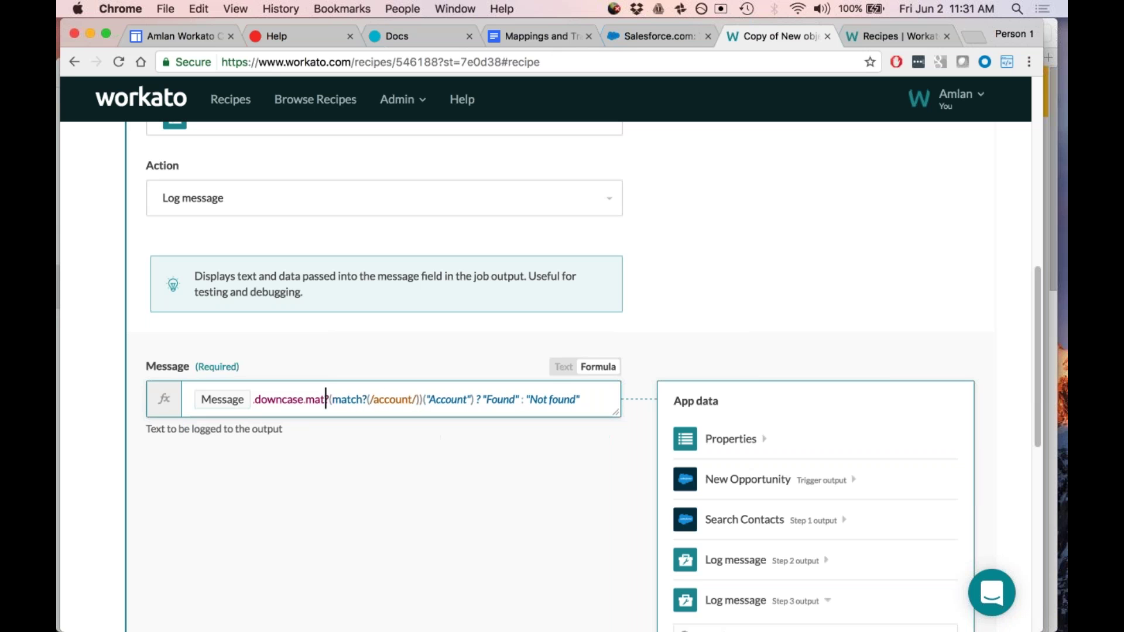
Step: Try begin as the function after downcase in the Message formula, and clear it again
type("beg")
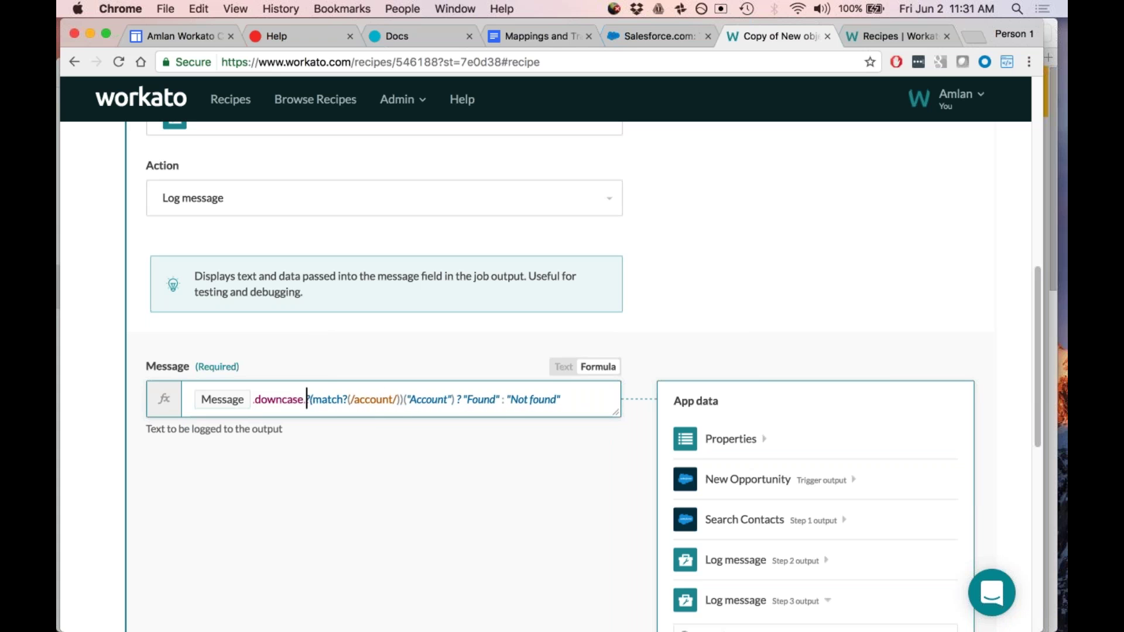
key("BackSpace")
key("BackSpace")
key("BackSpace")
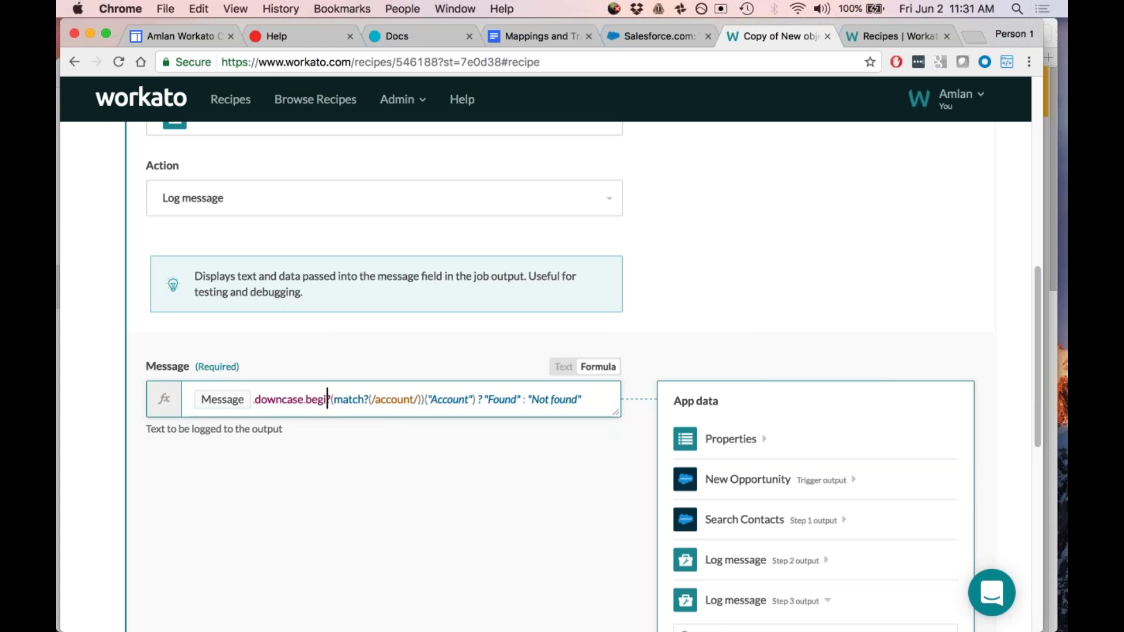
key("BackSpace")
key("BackSpace")
key("BackSpace")
key("BackSpace")
key("BackSpace")
key("BackSpace")
key("BackSpace")
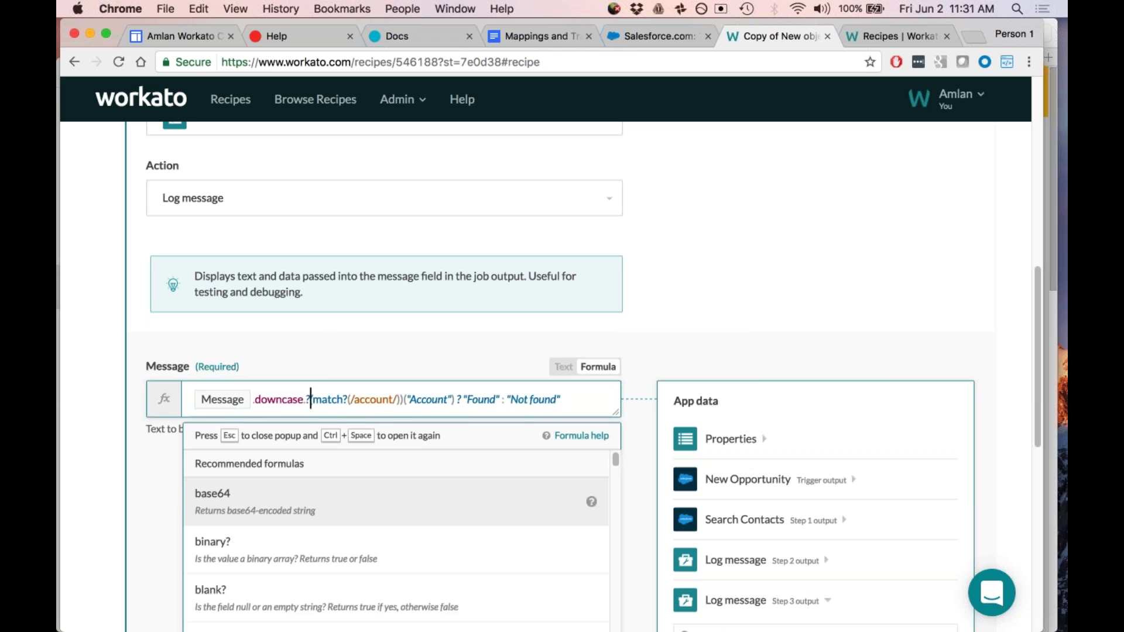
Step: Replace downcase after the Message data pill with begin as the function name in the formula
key("BackSpace")
key("BackSpace")
key("BackSpace")
key("BackSpace")
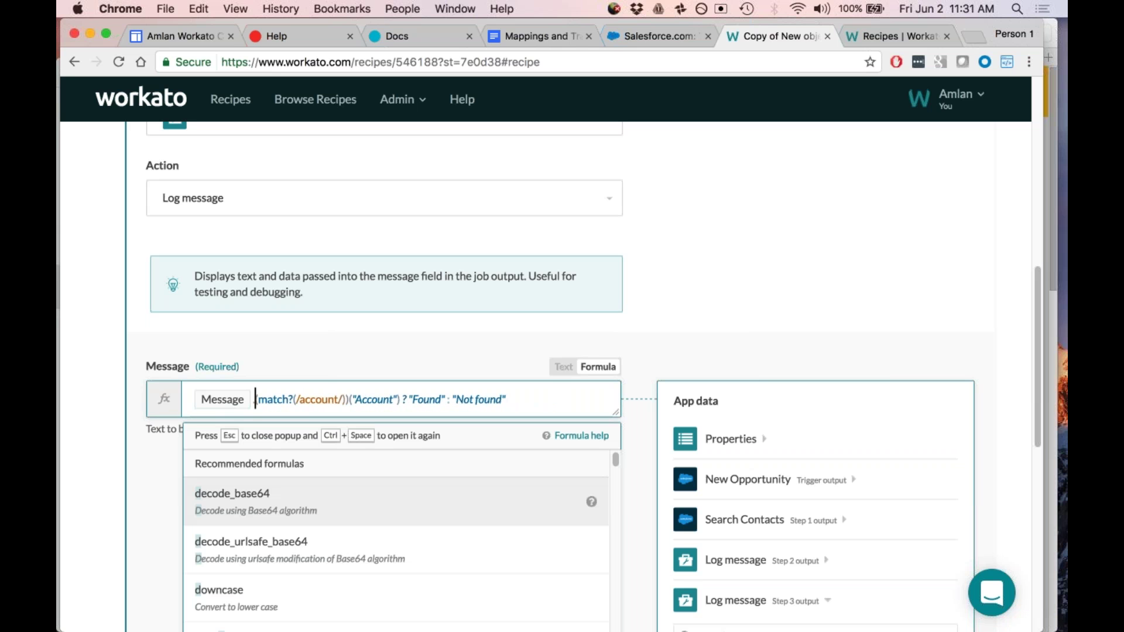
type("begins")
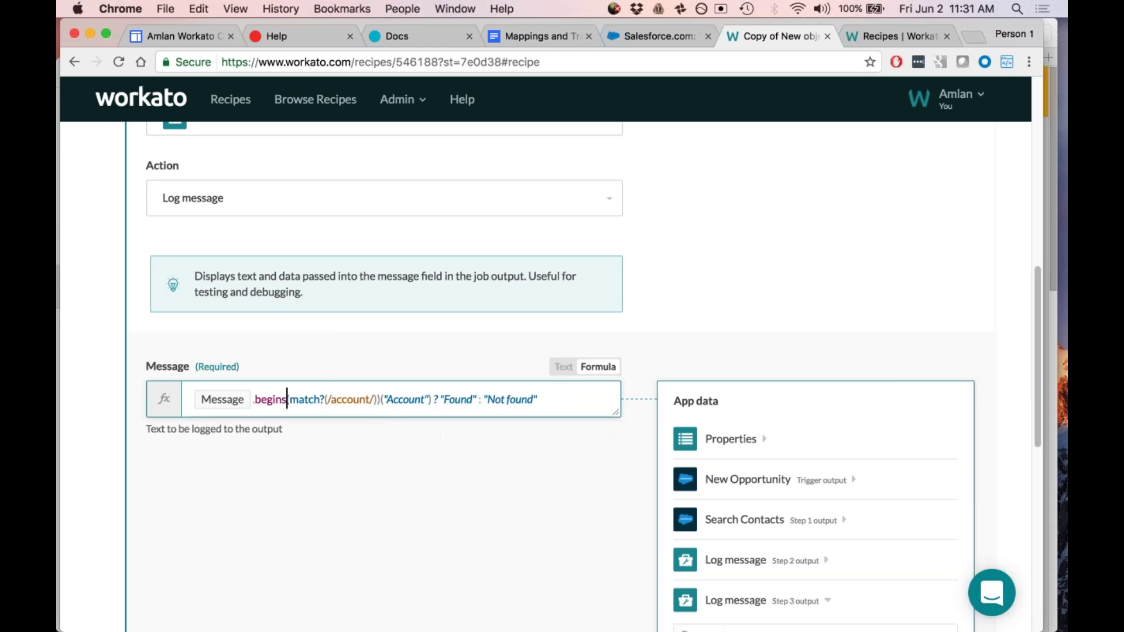
key("BackSpace")
key("Left")
key("Left")
key("Left")
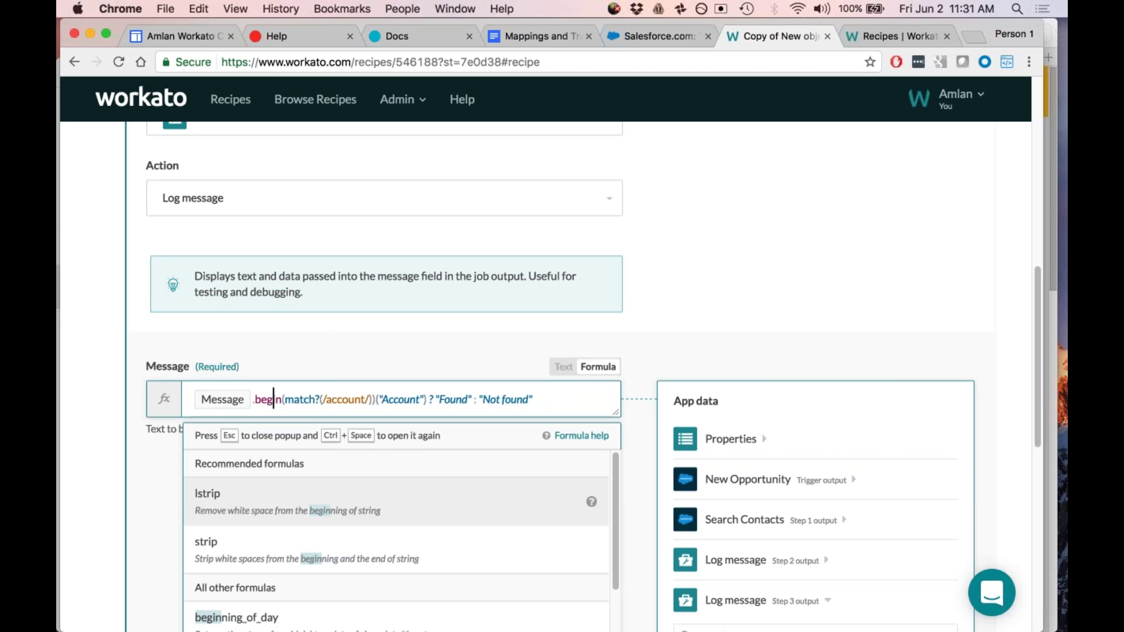
key("Left")
key("Right")
key("Right")
key("Right")
key("Right")
key("Right")
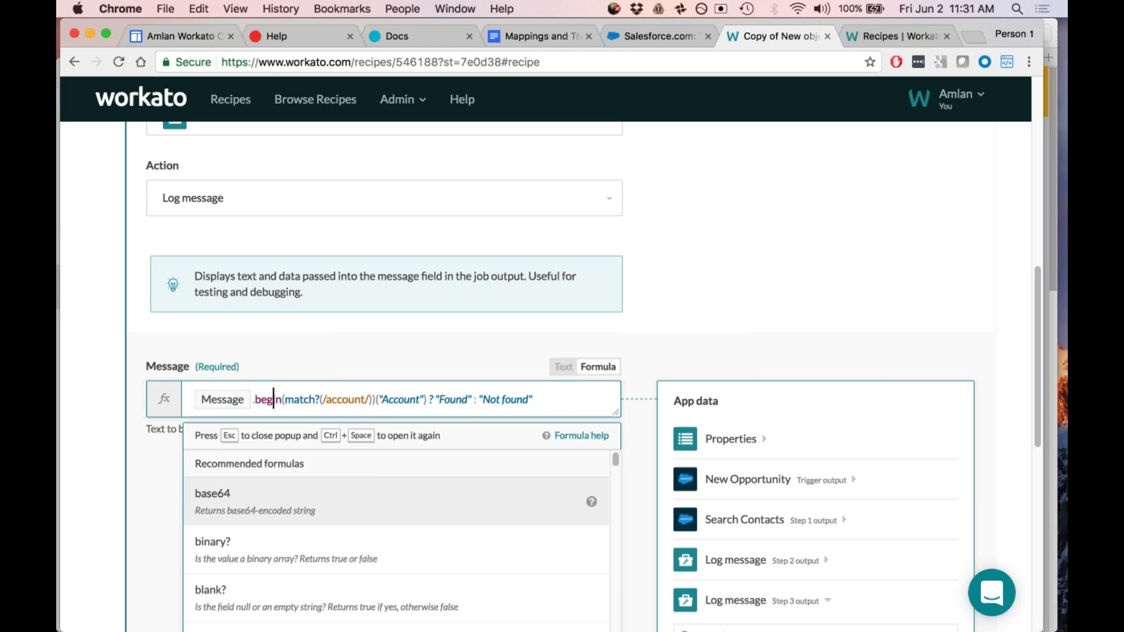
Step: Delete the nested match? call with the /account/ pattern from the Message formula, keeping the ("Account") argument
key("Escape")
key("shift+Right")
key("shift+Right")
key("shift+Right")
key("shift+Right")
key("shift+Right")
key("shift+Right")
key("shift+Right")
key("shift+Right")
key("shift+Right")
key("shift+Right")
key("shift+Right")
key("shift+Right")
key("shift+Right")
key("shift+Right")
key("shift+Right")
key("shift+Right")
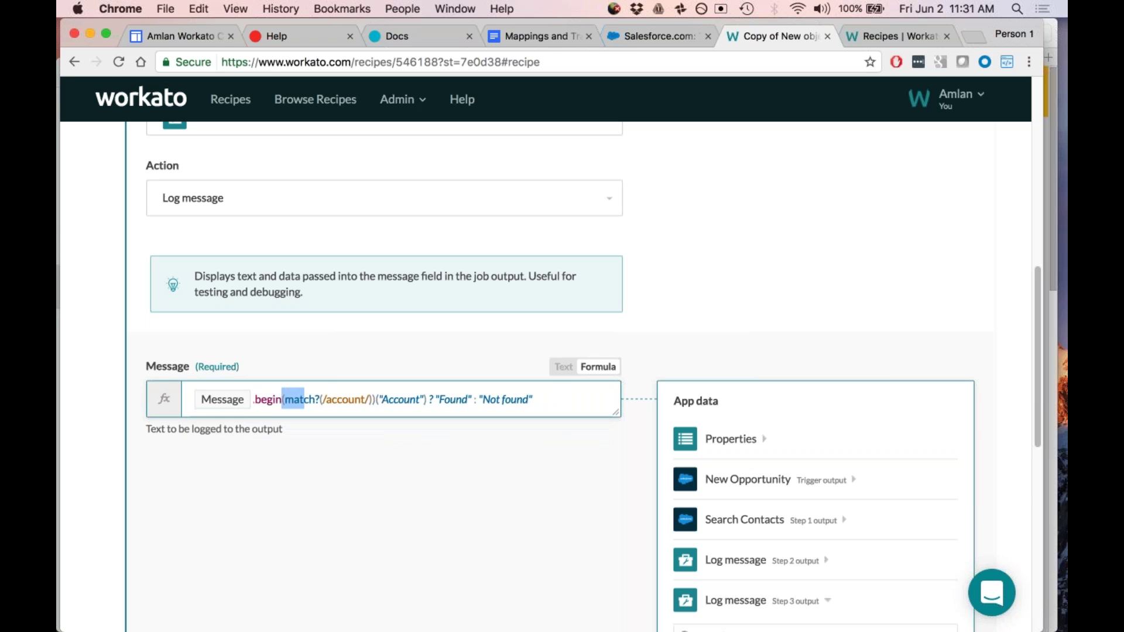
key("shift+Right")
key("shift+Right")
key("shift+Right")
key("BackSpace")
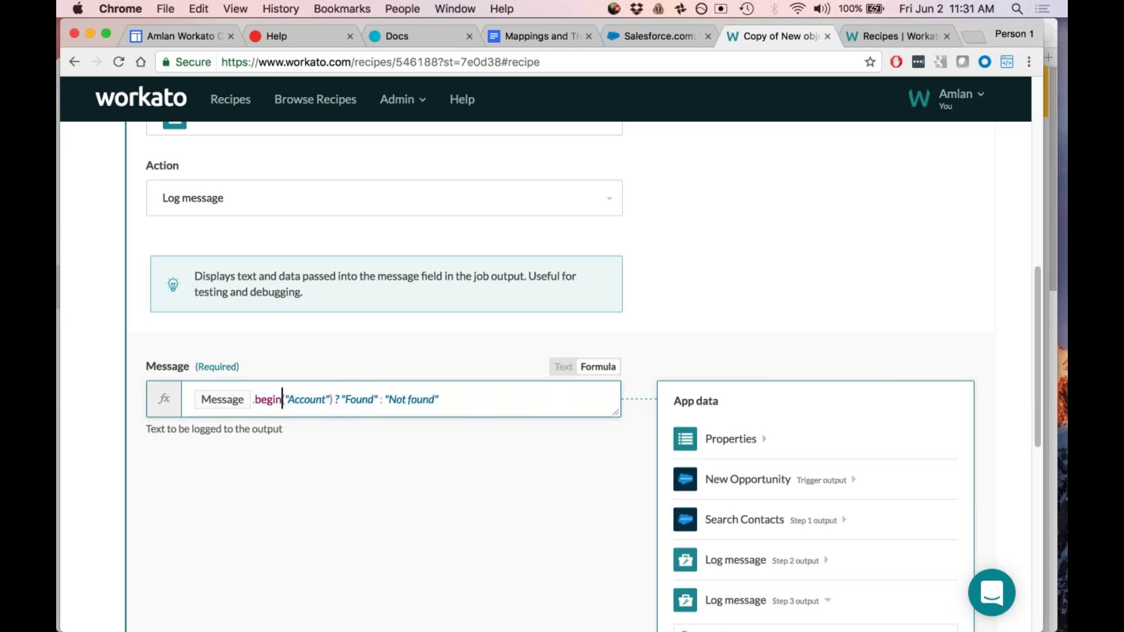
Step: Clear the function name before ("Account") and re-enter it as begi to look up matching formulas
key("BackSpace")
key("BackSpace")
key("BackSpace")
key("BackSpace")
key("BackSpace")
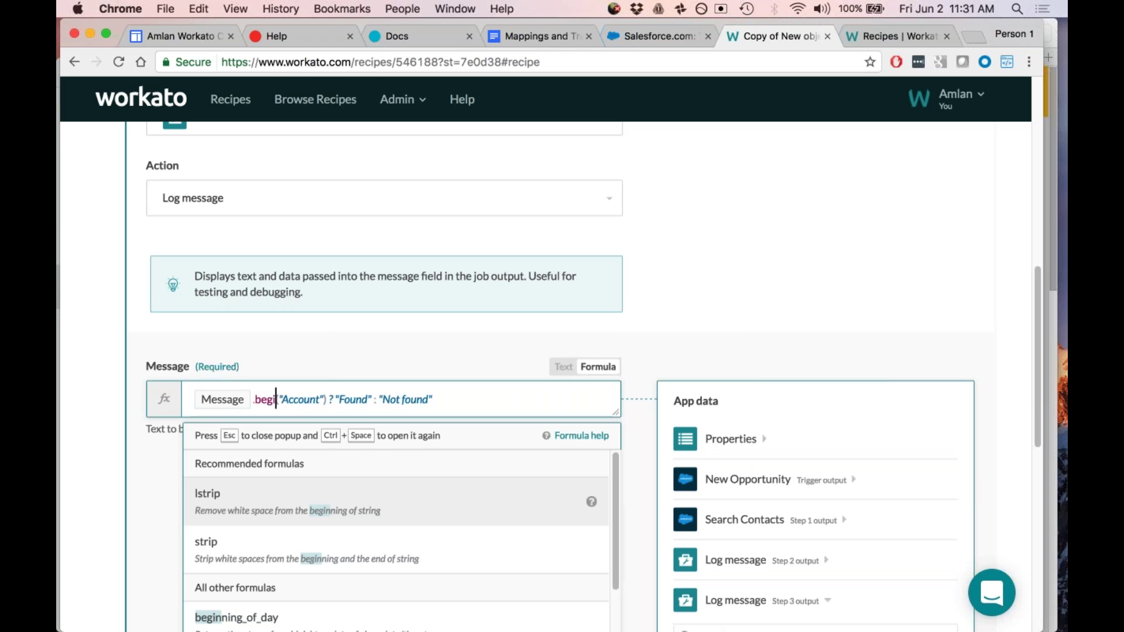
type("be")
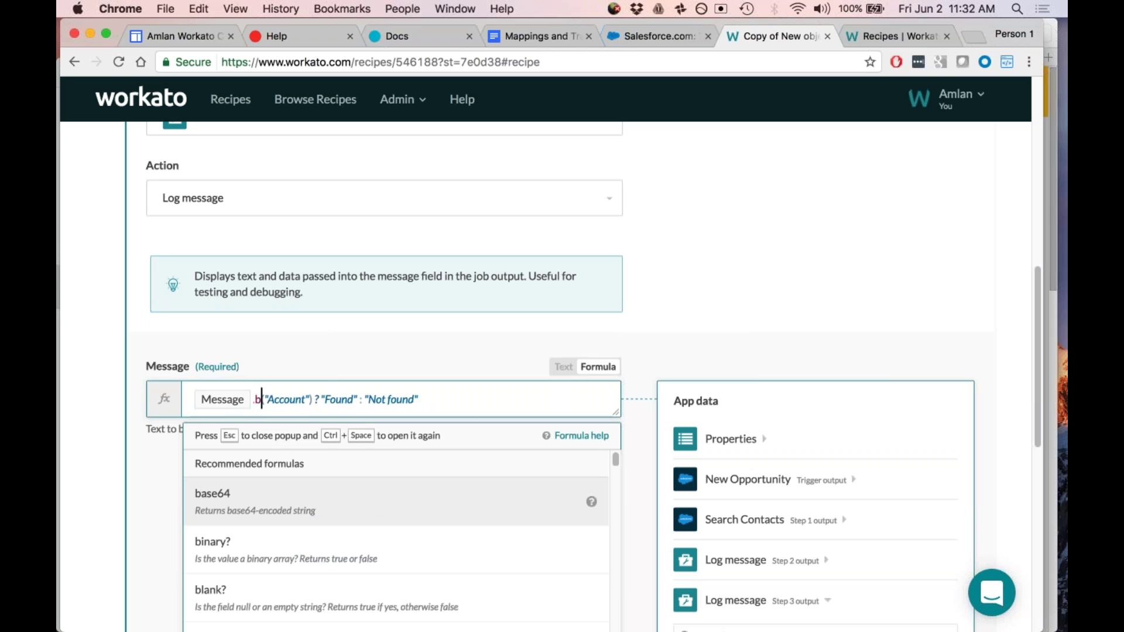
type("gi")
Step: Delete everything after the Message data pill in the Message formula
key("End")
key("Escape")
key("BackSpace")
key("BackSpace")
key("BackSpace")
key("BackSpace")
key("BackSpace")
key("BackSpace")
key("BackSpace")
key("BackSpace")
key("BackSpace")
key("BackSpace")
key("BackSpace")
key("BackSpace")
key("BackSpace")
key("BackSpace")
key("BackSpace")
key("BackSpace")
key("BackSpace")
key("BackSpace")
key("BackSpace")
key("BackSpace")
key("BackSpace")
key("BackSpace")
key("BackSpace")
key("BackSpace")
key("BackSpace")
key("BackSpace")
key("BackSpace")
key("BackSpace")
key("BackSpace")
key("BackSpace")
key("BackSpace")
key("BackSpace")
key("BackSpace")
key("BackSpace")
key("BackSpace")
key("BackSpace")
key("BackSpace")
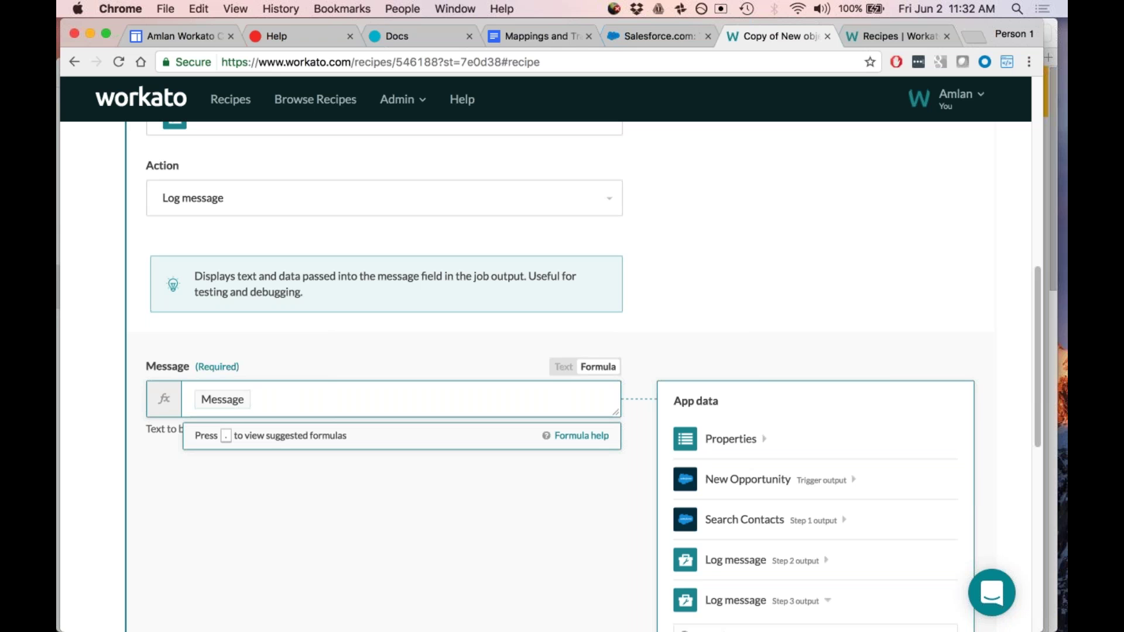
Step: Look up suggested formulas for begin after the Message data pill, and clear the name again
type(".be")
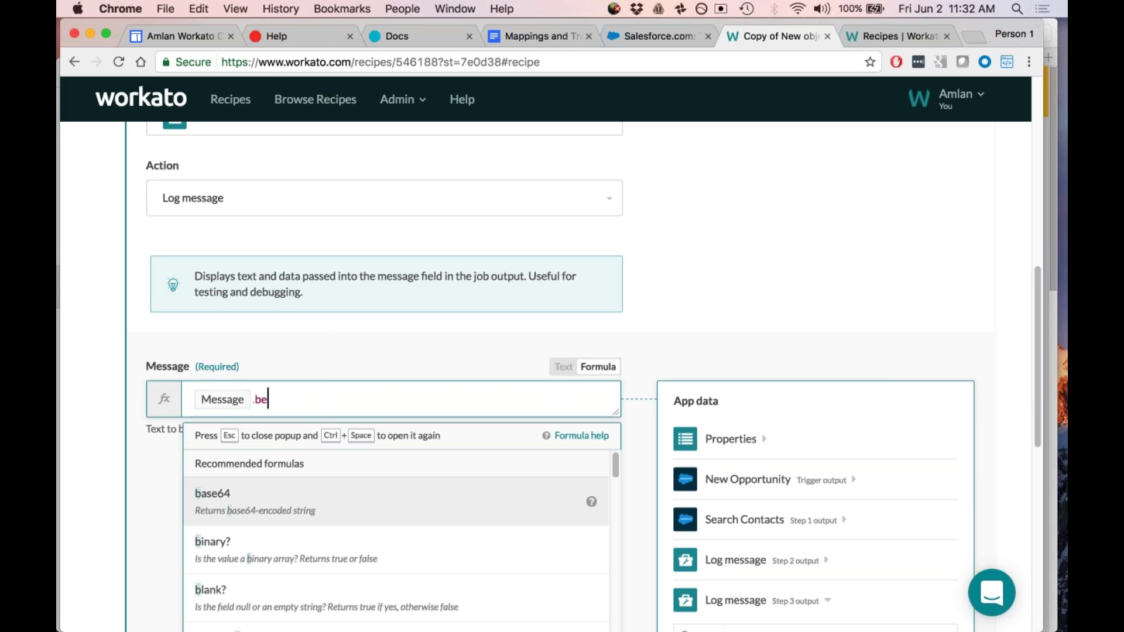
type("g")
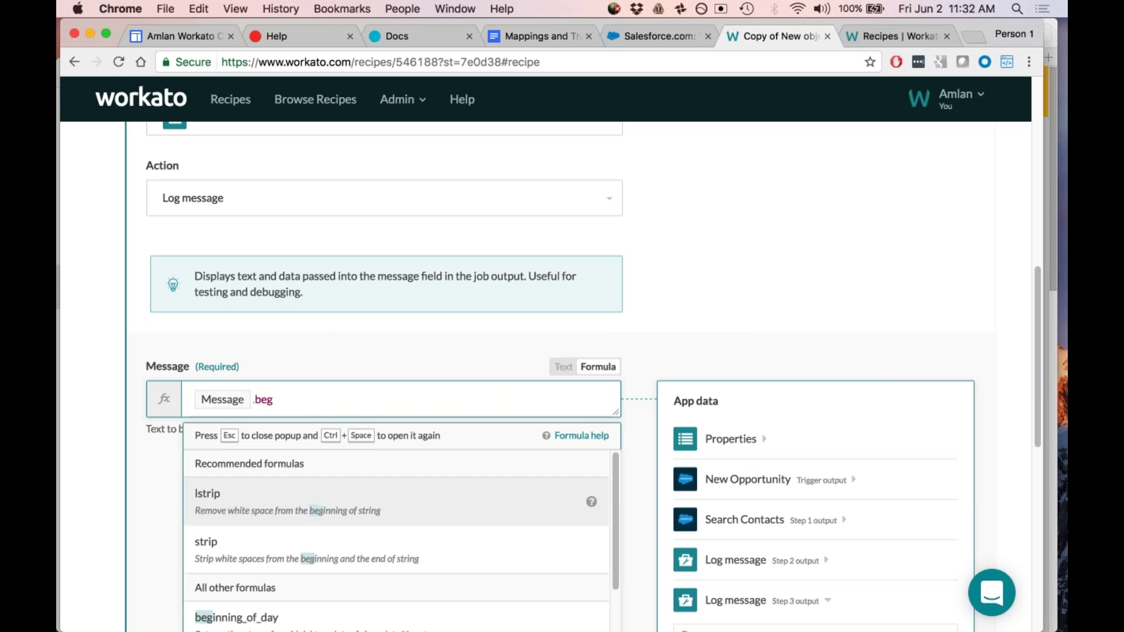
type("in")
key("BackSpace")
key("BackSpace")
key("BackSpace")
key("BackSpace")
key("BackSpace")
Step: Look up suggested formulas for ends after the Message data pill, and remove it together with the dot
type("ends")
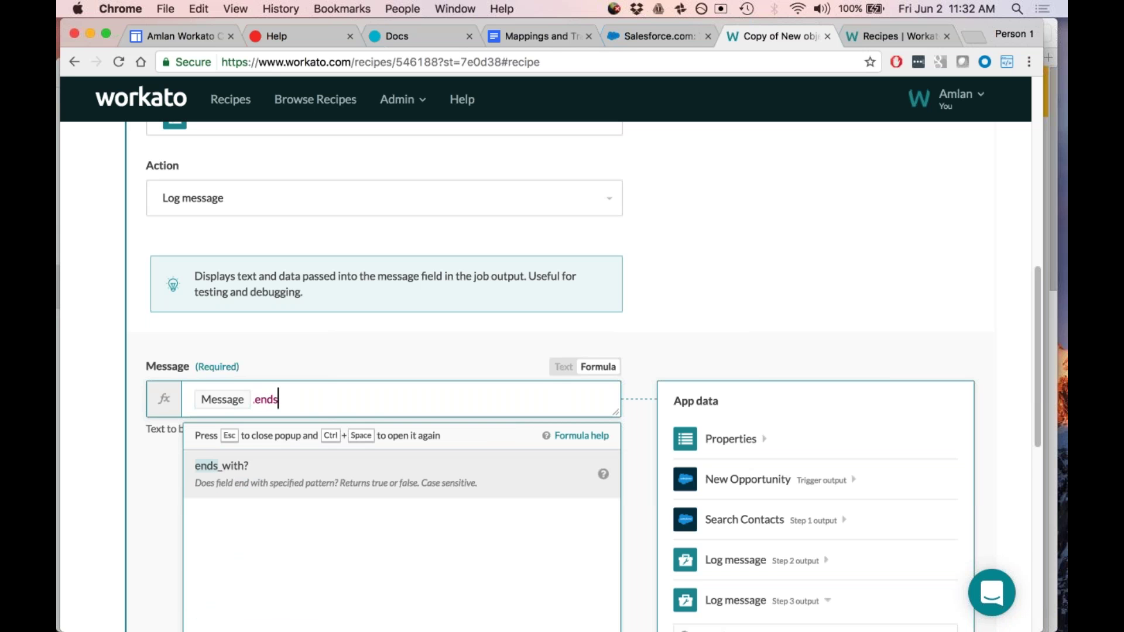
key("BackSpace")
key("BackSpace")
key("BackSpace")
key("BackSpace")
key("BackSpace")
Step: Browse the suggested formulas for begin on the Message data pill, try begins_ as the name, and clear it
type(".begin")
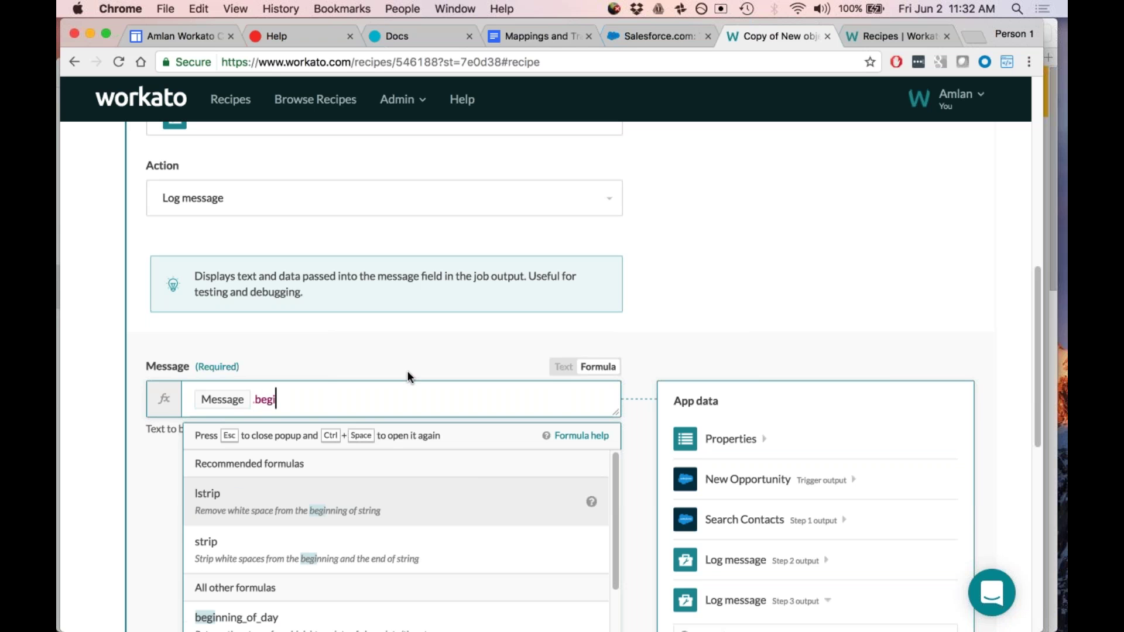
scroll(240, 523, "down", 3)
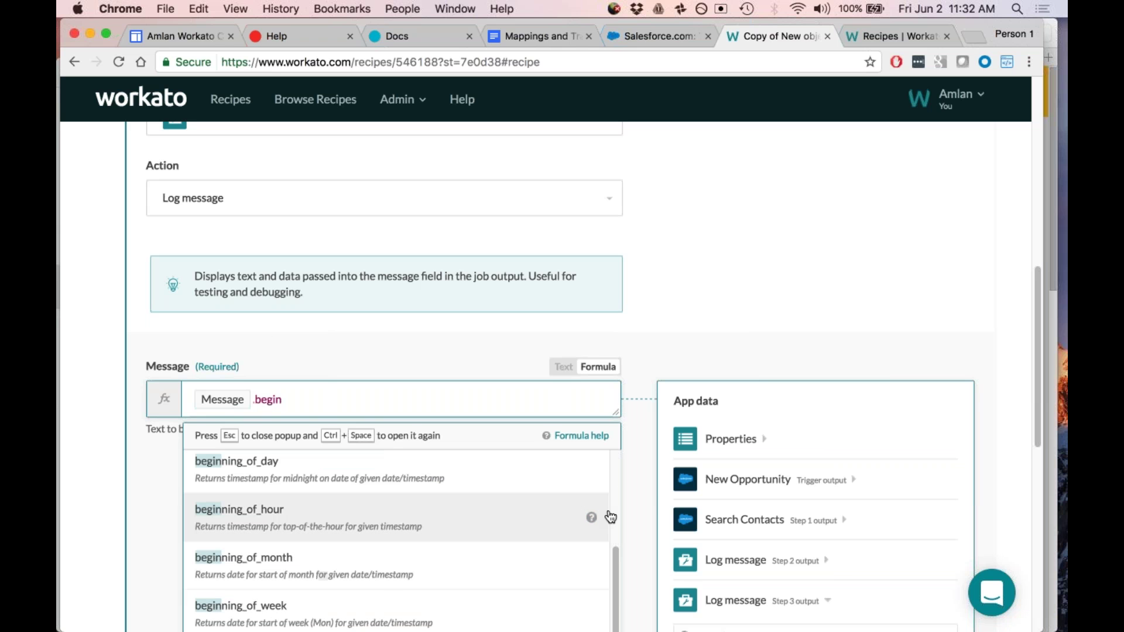
left_click(591, 517)
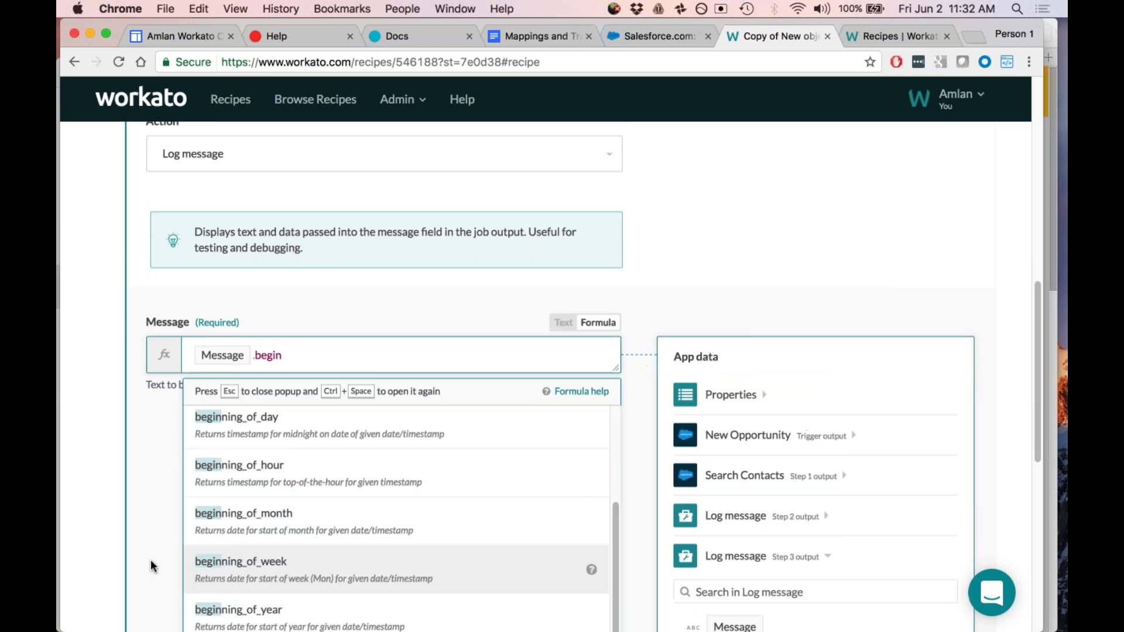
scroll(150, 560, "down", 3)
scroll(398, 454, "up", 5)
type("s_")
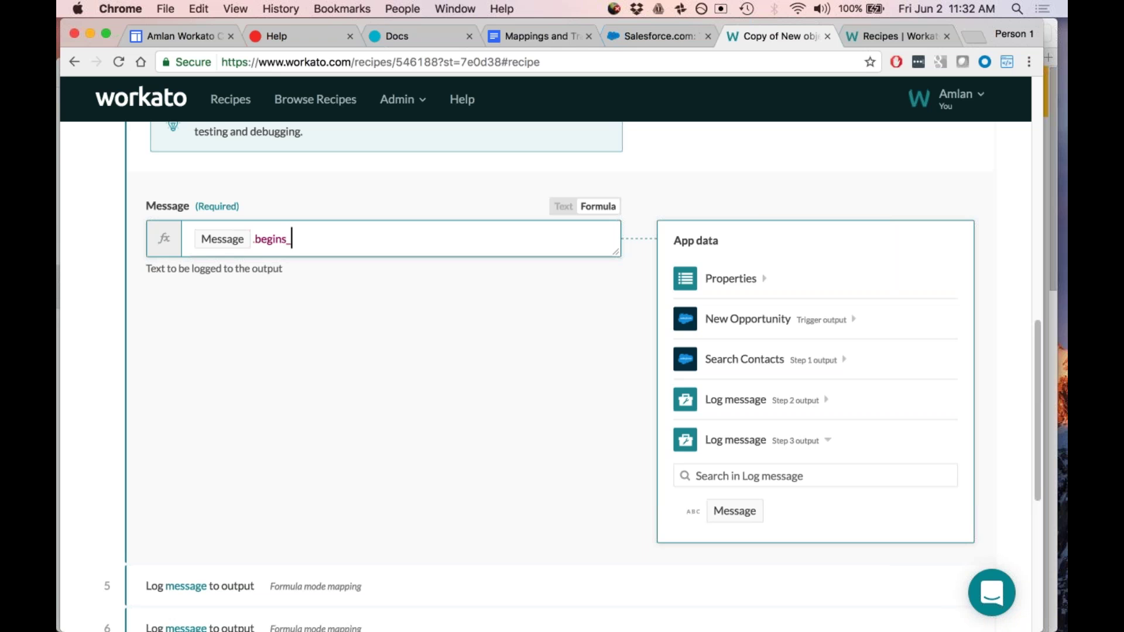
key("BackSpace")
key("BackSpace")
key("BackSpace")
key("BackSpace")
key("BackSpace")
key("BackSpace")
key("BackSpace")
Step: Bring up the ends_with? suggestion by entering ends after the Message data pill, and clear the entry
type("ends")
key("BackSpace")
key("BackSpace")
key("BackSpace")
type("nds")
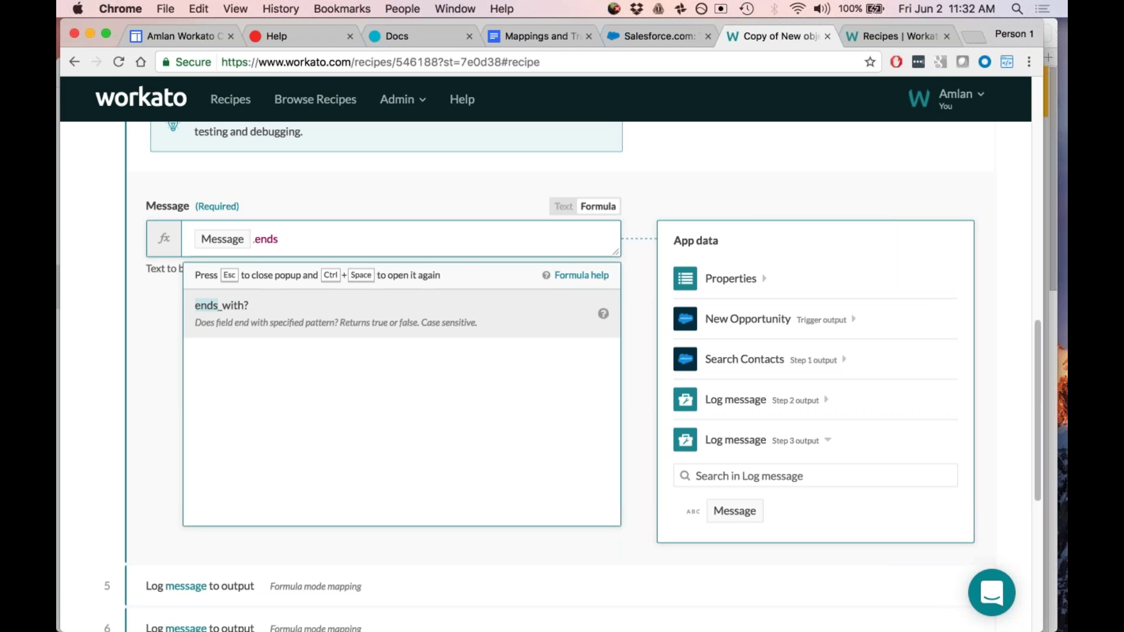
key("BackSpace")
key("BackSpace")
key("BackSpace")
key("BackSpace")
key("BackSpace")
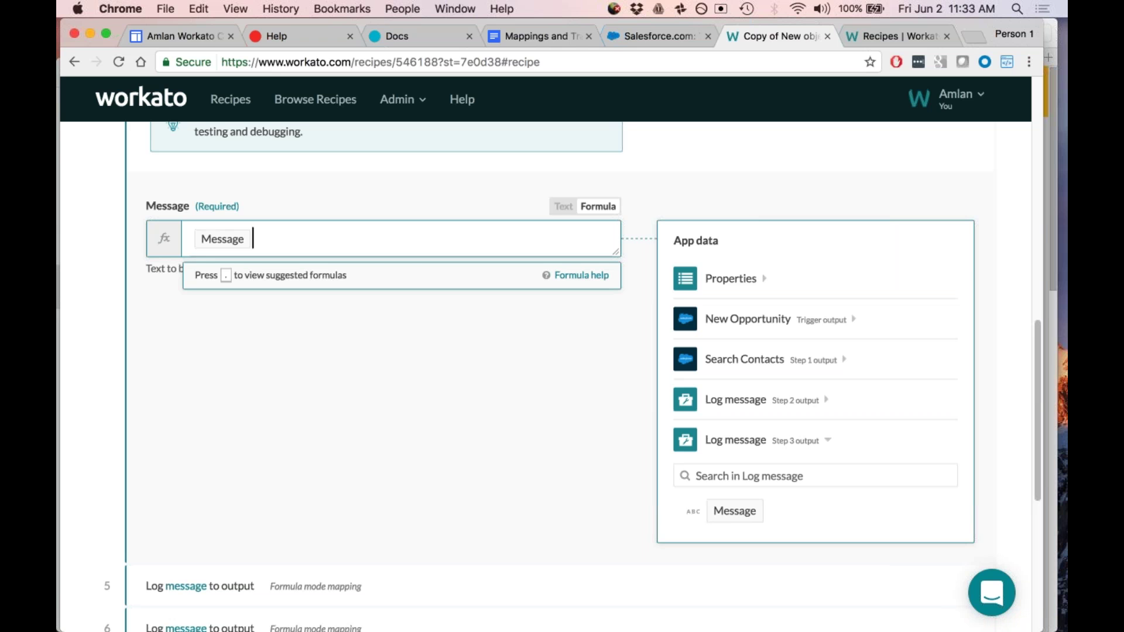
Step: Write the conditional formula .present? ? "True" : "false" after the Message data pill
type(".pres")
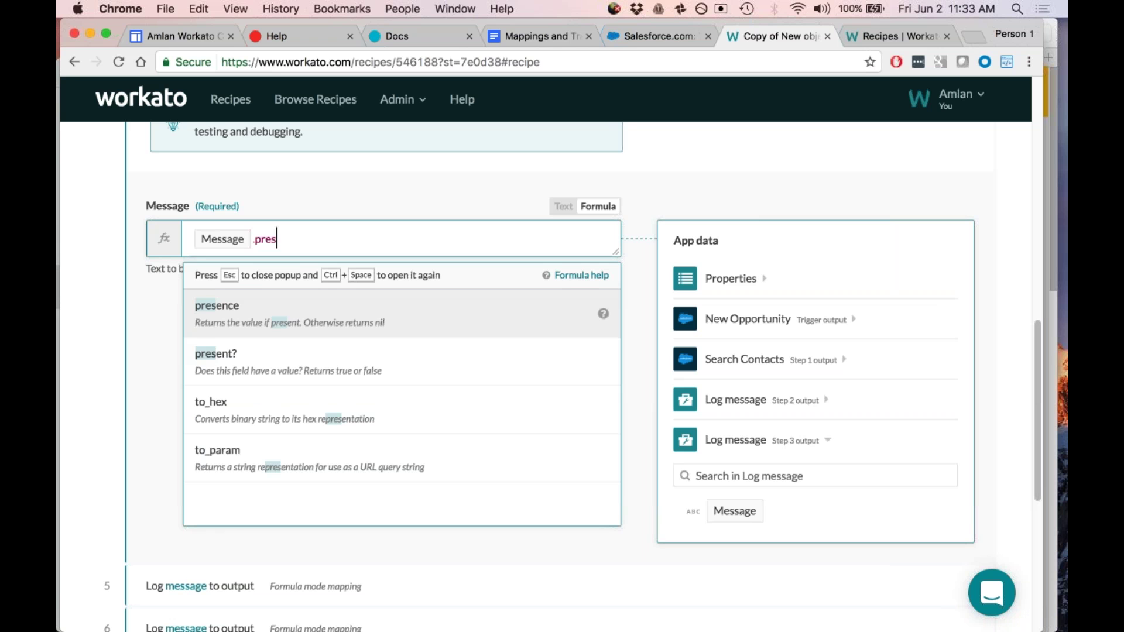
type("ent?")
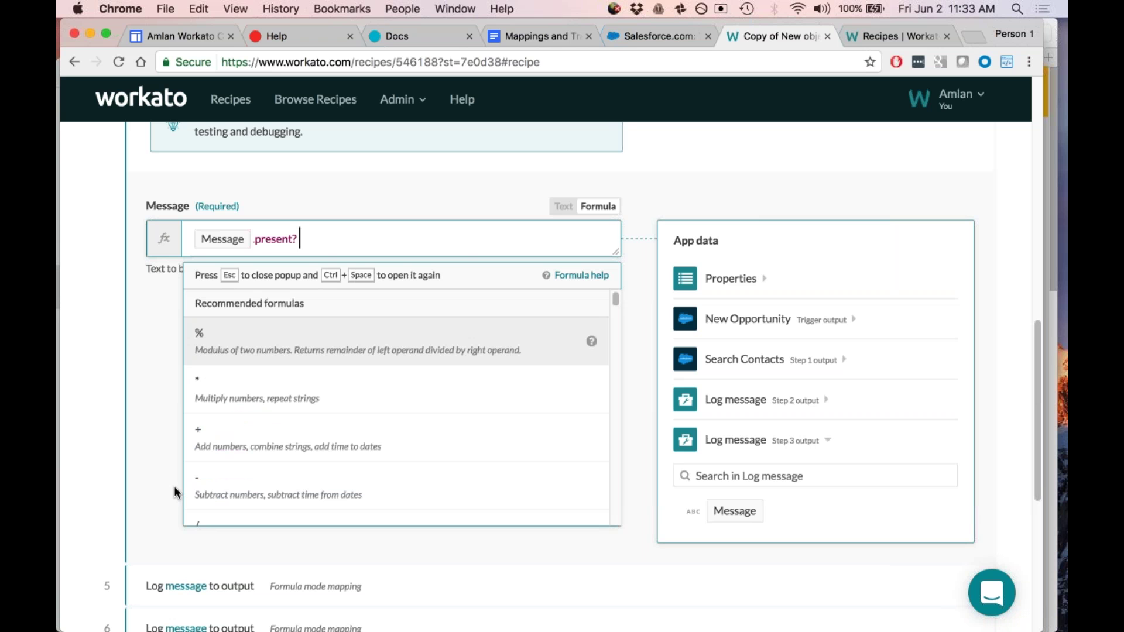
type("?")
type(" \"T")
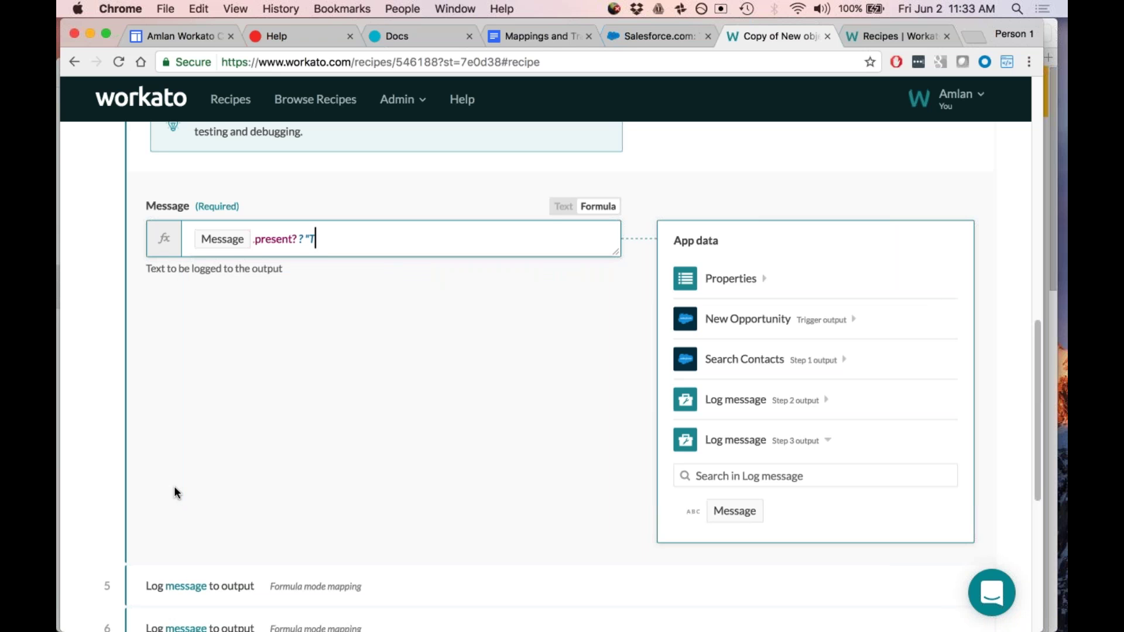
type("rue\" : ")
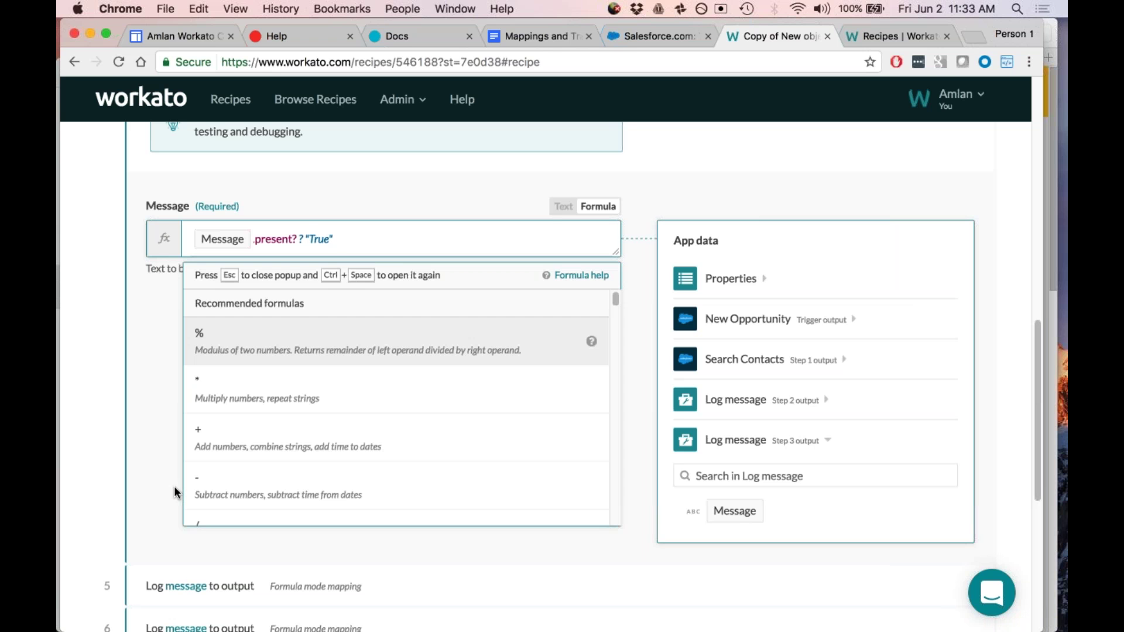
type("\"fa")
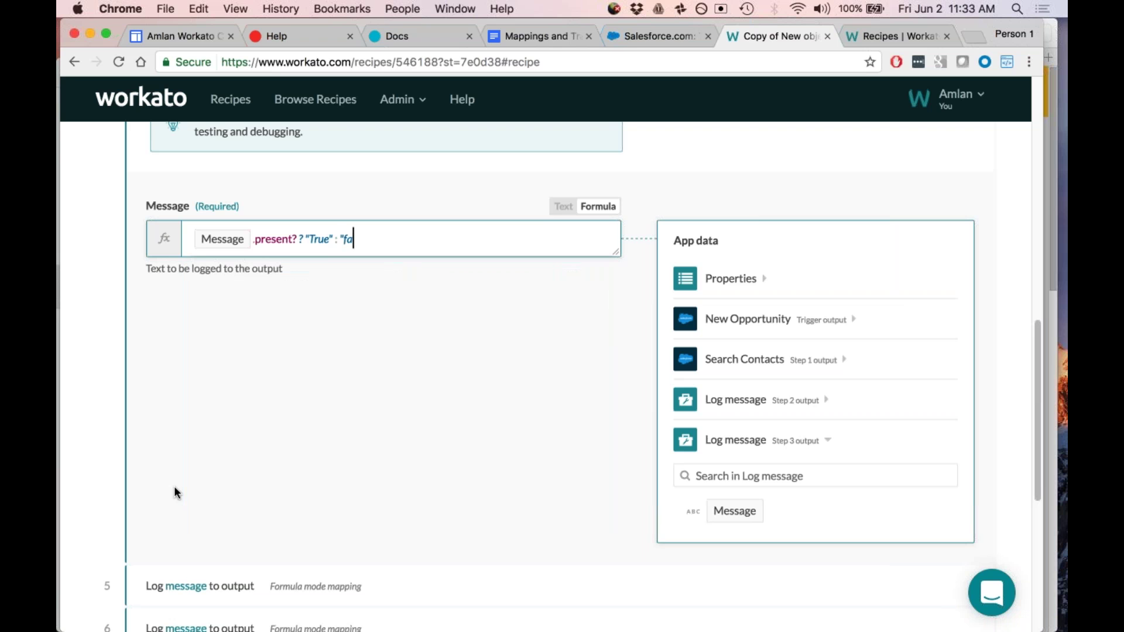
type("lse\"")
key("Left")
key("Left")
key("Left")
key("Left")
key("Left")
key("Left")
key("Left")
key("Left")
key("Left")
key("Left")
key("Left")
key("Left")
key("Left")
key("Left")
key("Right")
key("Right")
key("Right")
key("Right")
key("Right")
key("Right")
key("Right")
key("Right")
key("Right")
key("Right")
key("Right")
key("Right")
key("Right")
Step: Replace the present? conditional after the Message data pill with the suggested presence formula
key("BackSpace")
key("BackSpace")
key("BackSpace")
key("BackSpace")
key("BackSpace")
key("BackSpace")
key("BackSpace")
key("BackSpace")
key("BackSpace")
key("BackSpace")
key("BackSpace")
key("BackSpace")
key("BackSpace")
key("BackSpace")
key("BackSpace")
key("BackSpace")
key("BackSpace")
key("BackSpace")
key("BackSpace")
key("BackSpace")
key("BackSpace")
type("c")
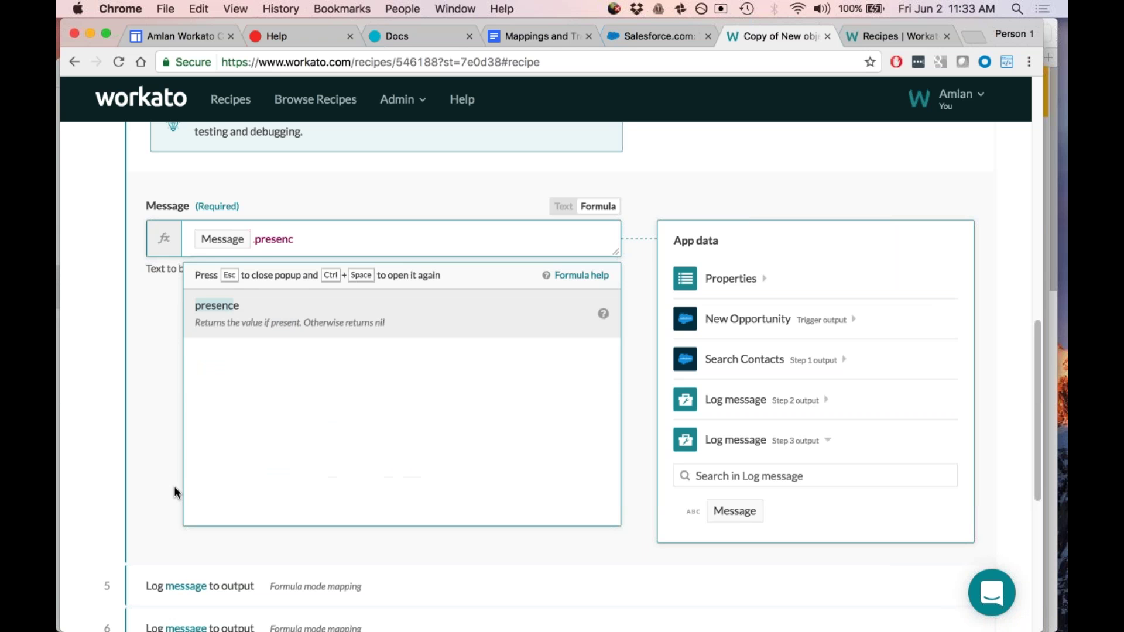
left_click(217, 306)
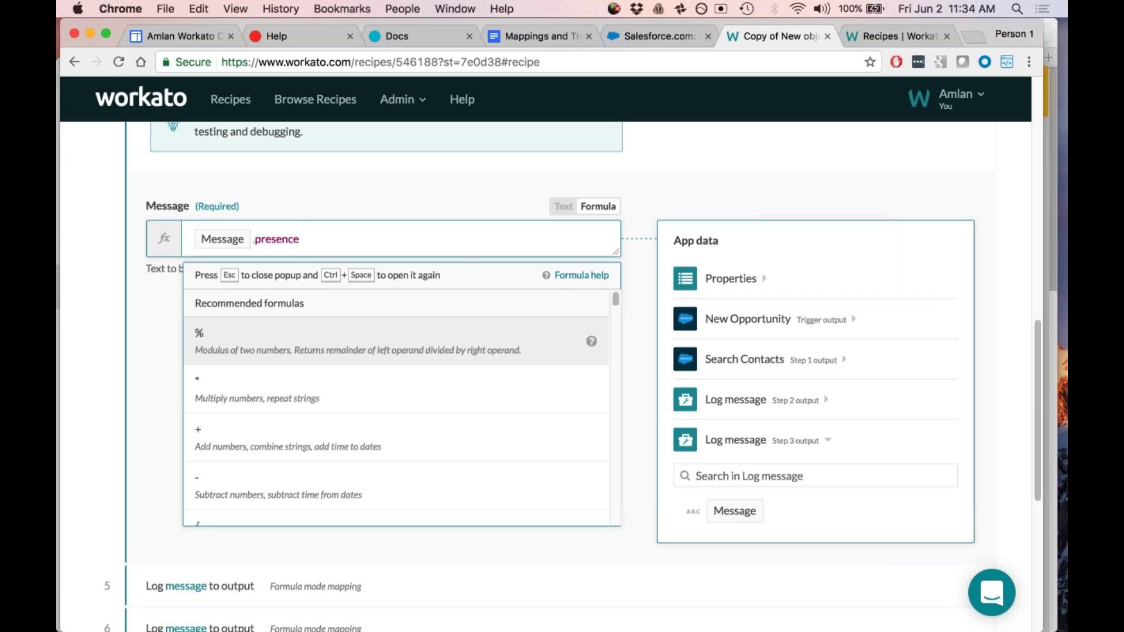
Step: Extend the presence formula with the fallback or "none"
type("||")
key("BackSpace")
key("BackSpace")
type("or \"none\"")
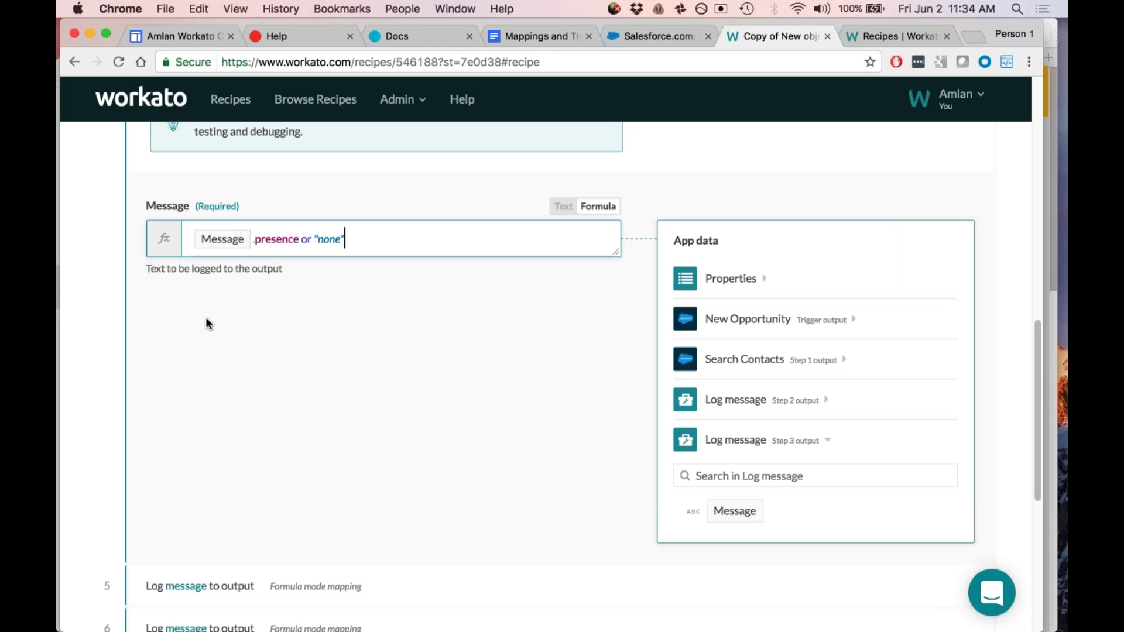
Step: Collapse the Conditional expressions action in step 4 and expand the Formula mode mapping action in step 5
scroll(213, 313, "down", 2)
scroll(214, 317, "down", 2)
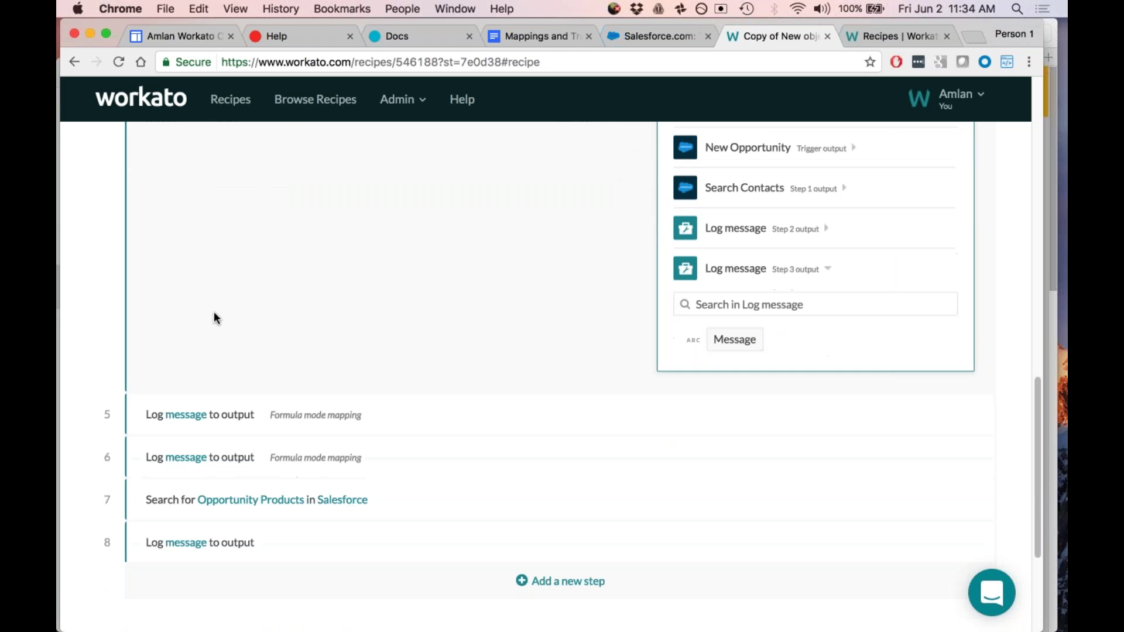
scroll(214, 317, "up", 6)
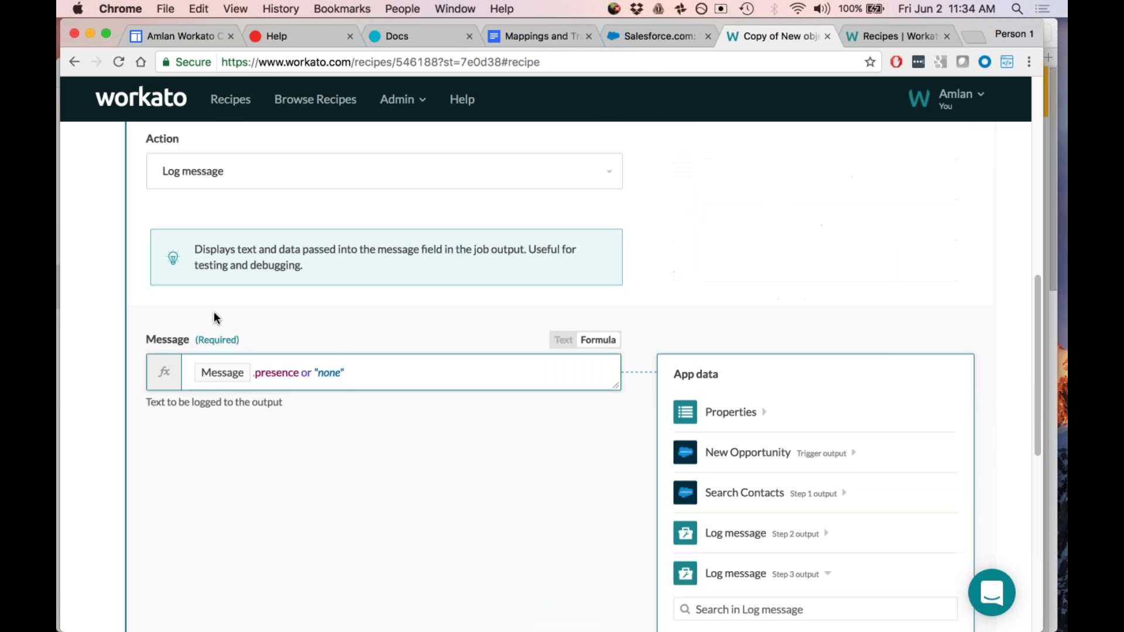
scroll(214, 317, "up", 7)
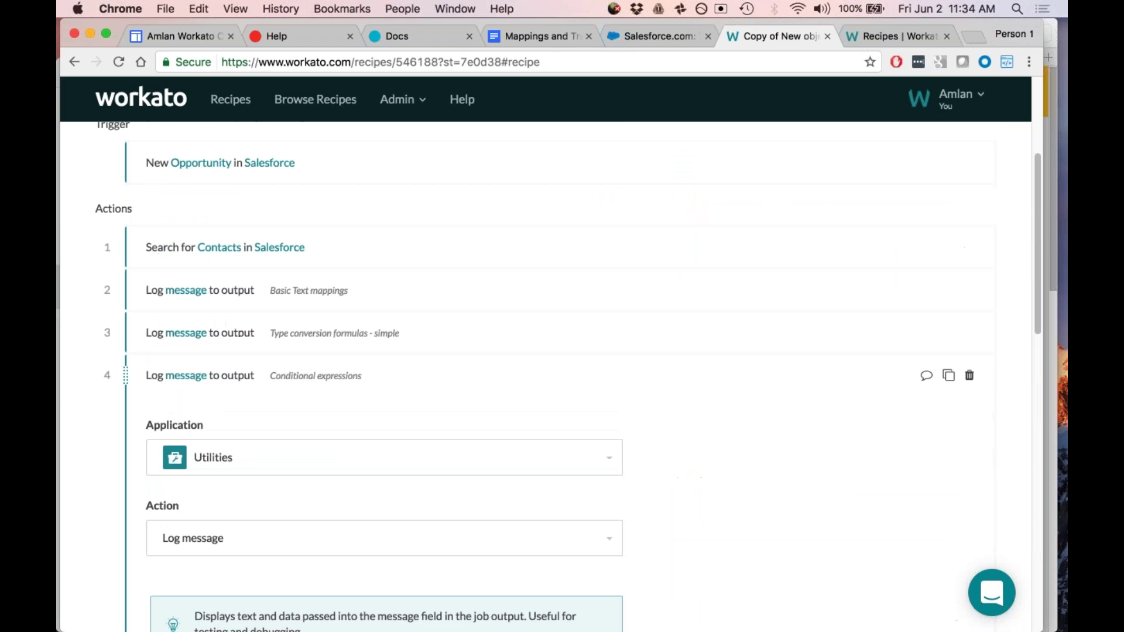
left_click(223, 381)
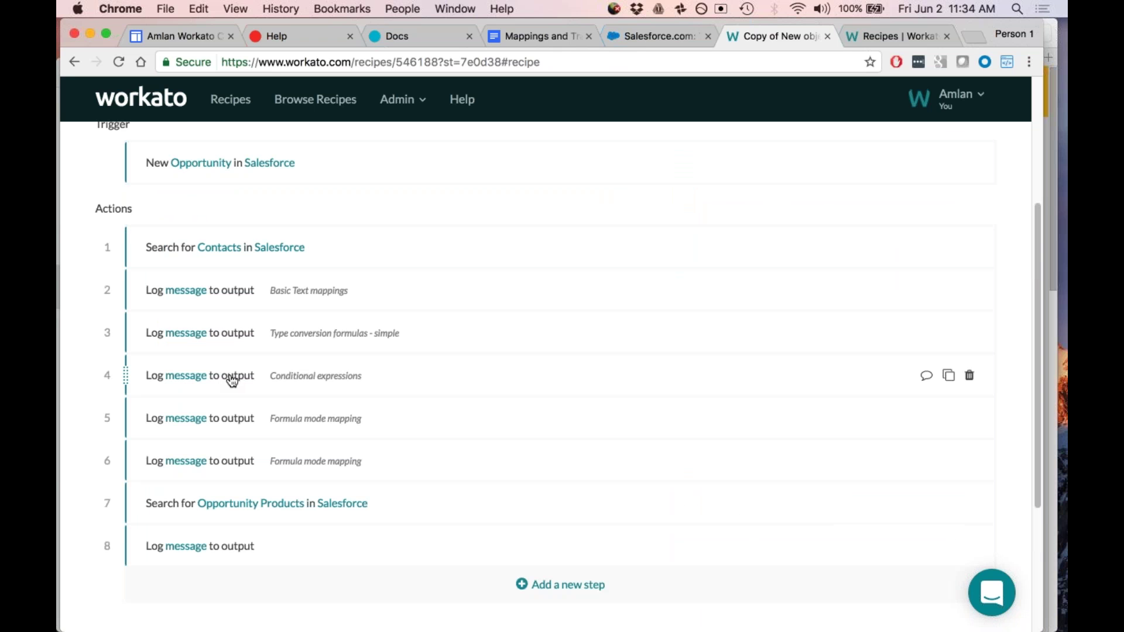
left_click(221, 419)
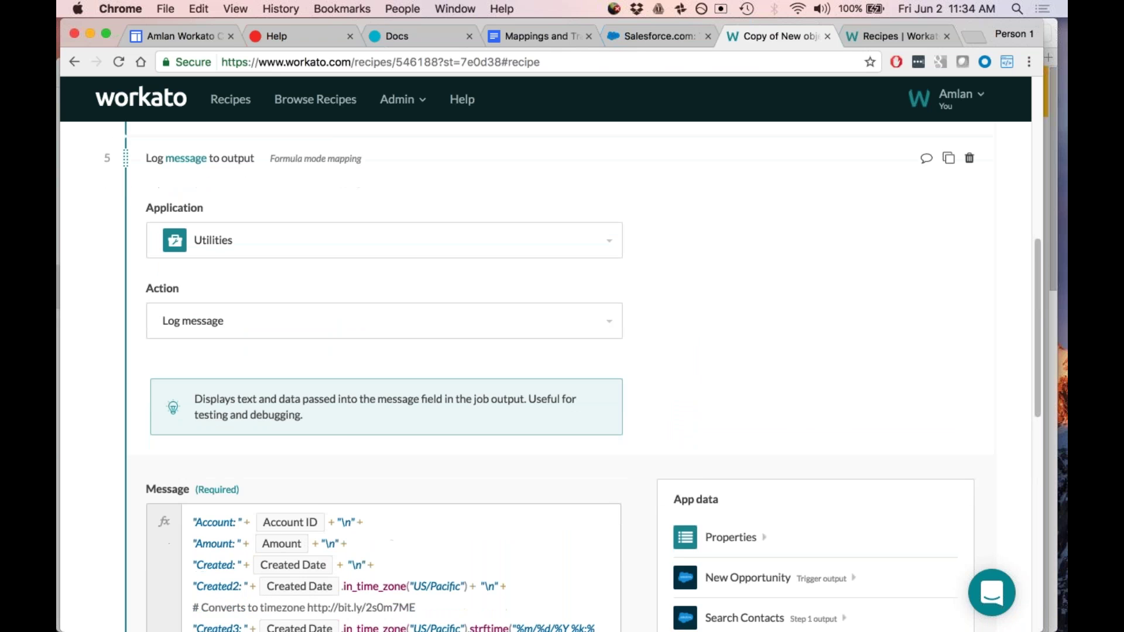
Step: Examine step 5's Message formula through the Phone 2 line, highlighting the comment about converting to a timezone
scroll(561, 377, "down", 2)
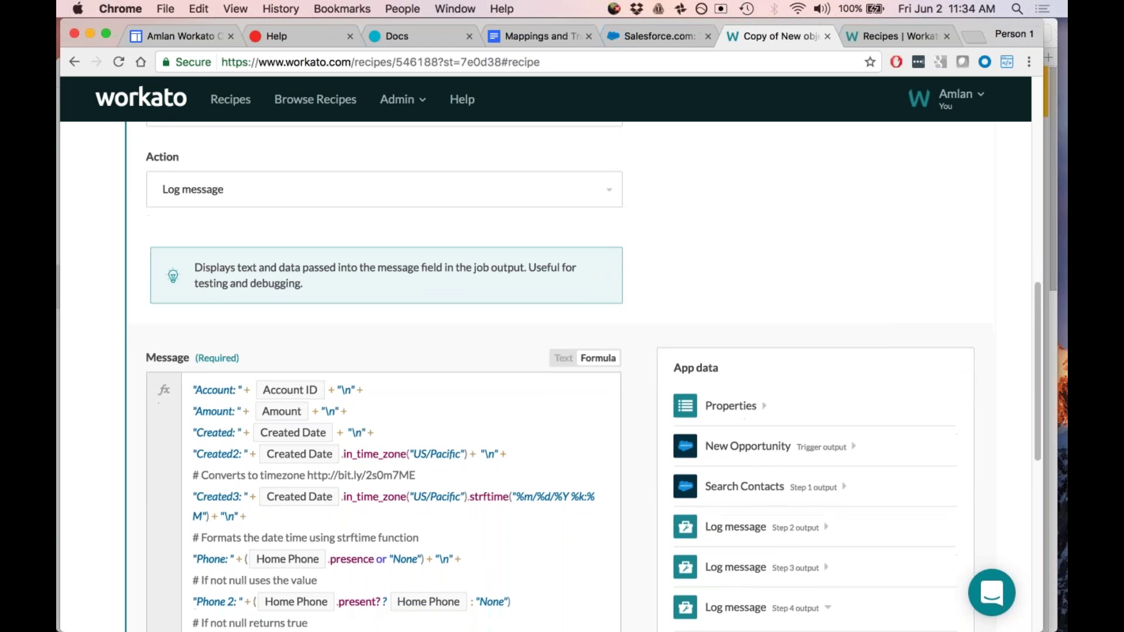
scroll(560, 377, "down", 1)
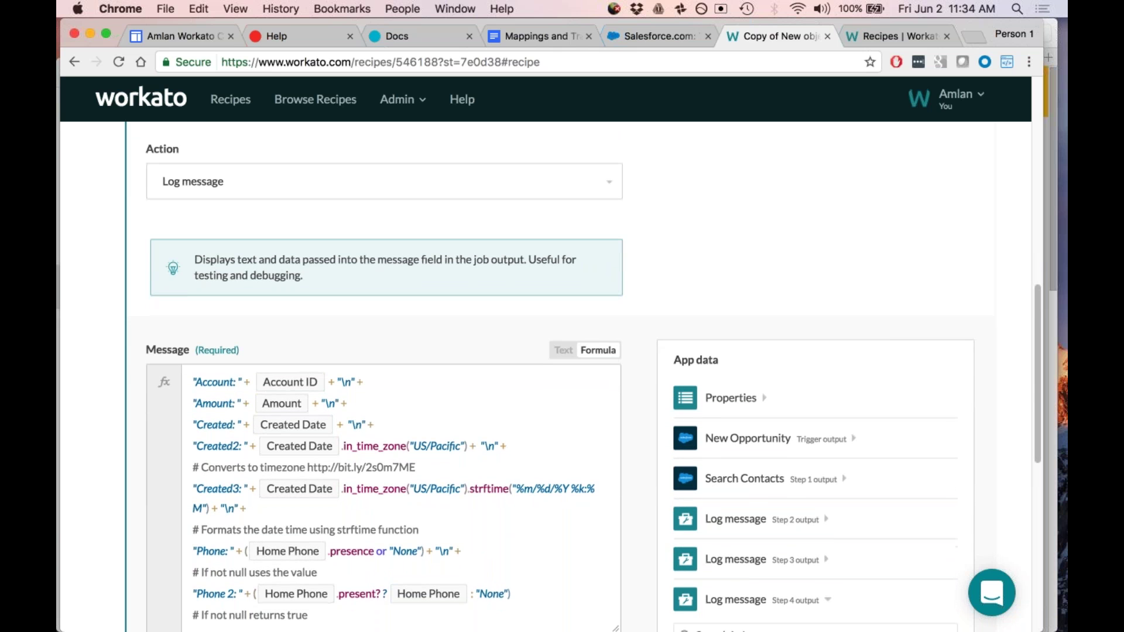
scroll(319, 351, "down", 2)
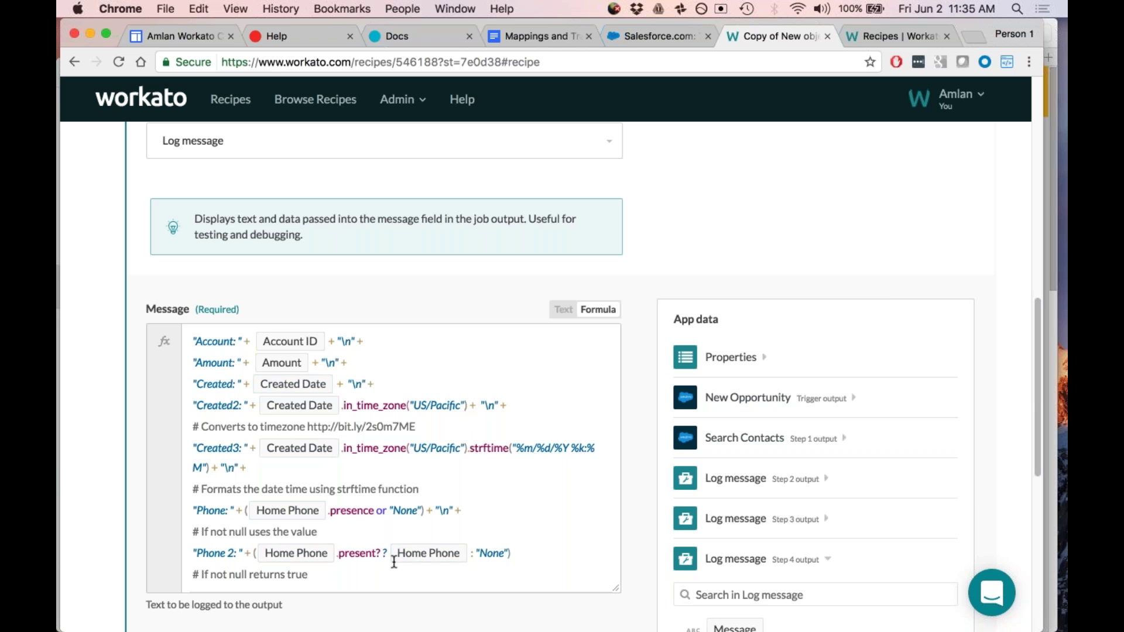
scroll(380, 573, "down", 1)
scroll(380, 573, "down", 1)
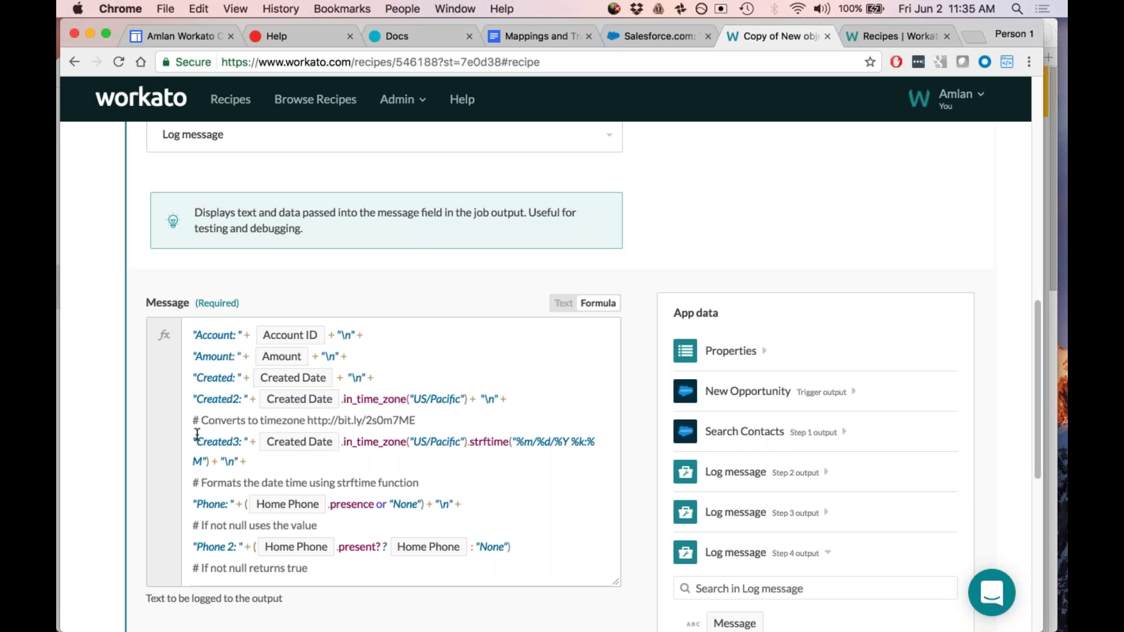
left_click_drag(194, 420, 416, 420)
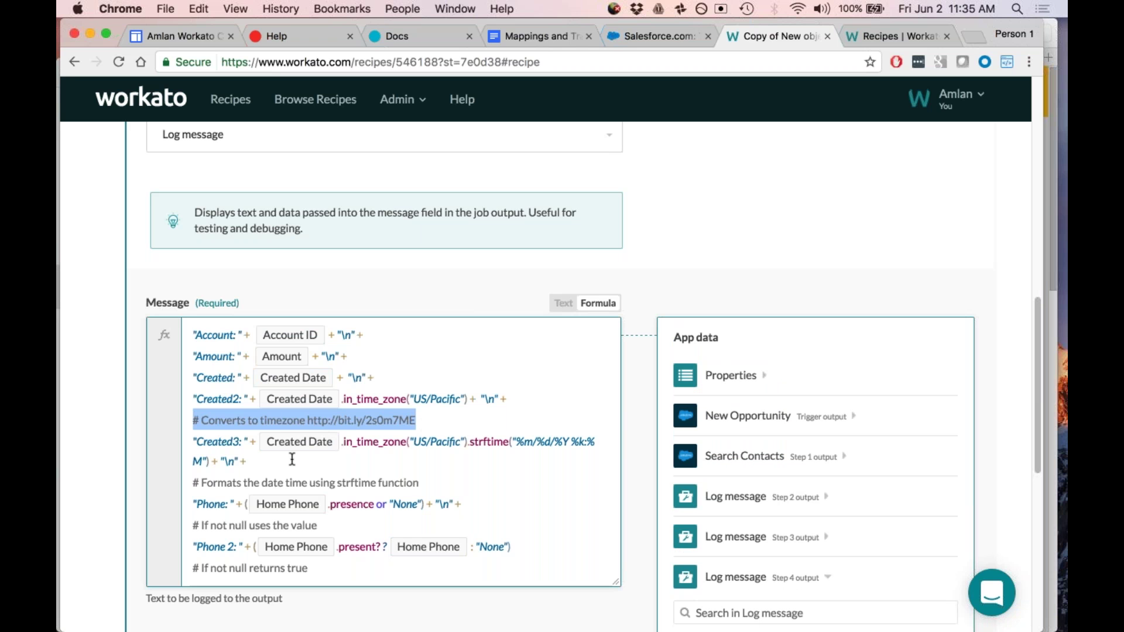
left_click(457, 467)
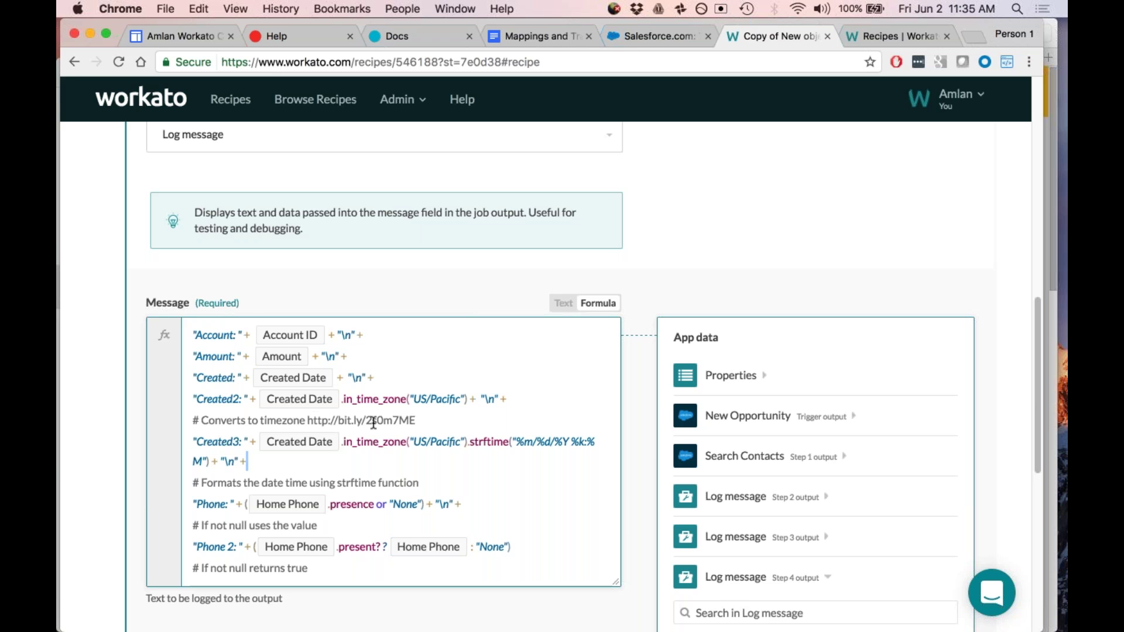
left_click(308, 420)
left_click_drag(308, 420, 419, 426)
key("super+c")
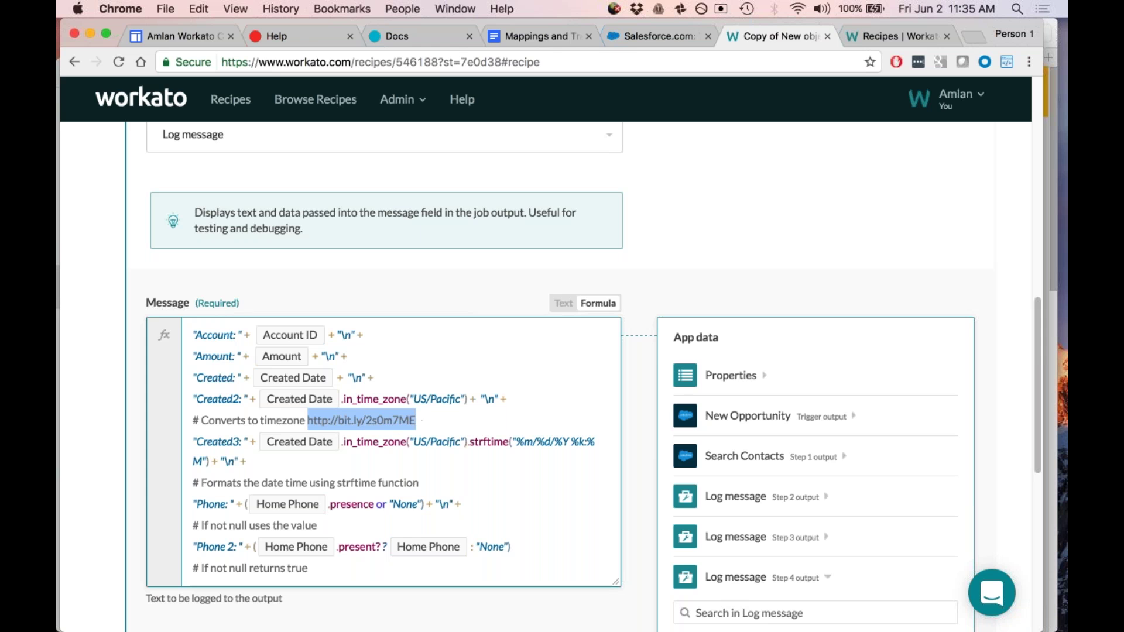
left_click(971, 34)
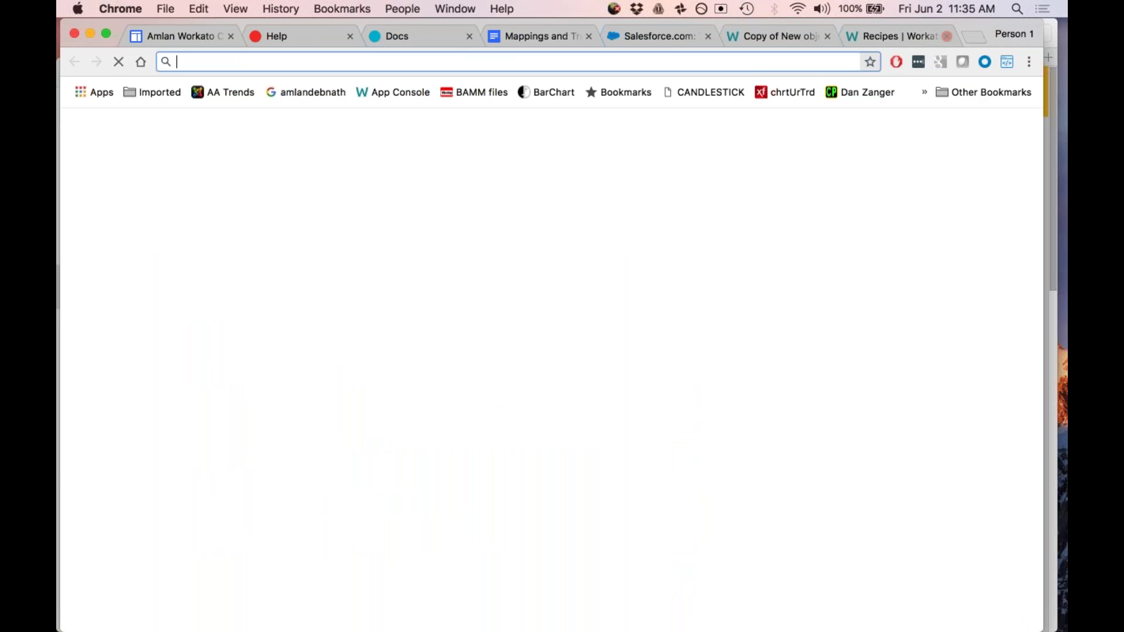
key("super+v")
key("Return")
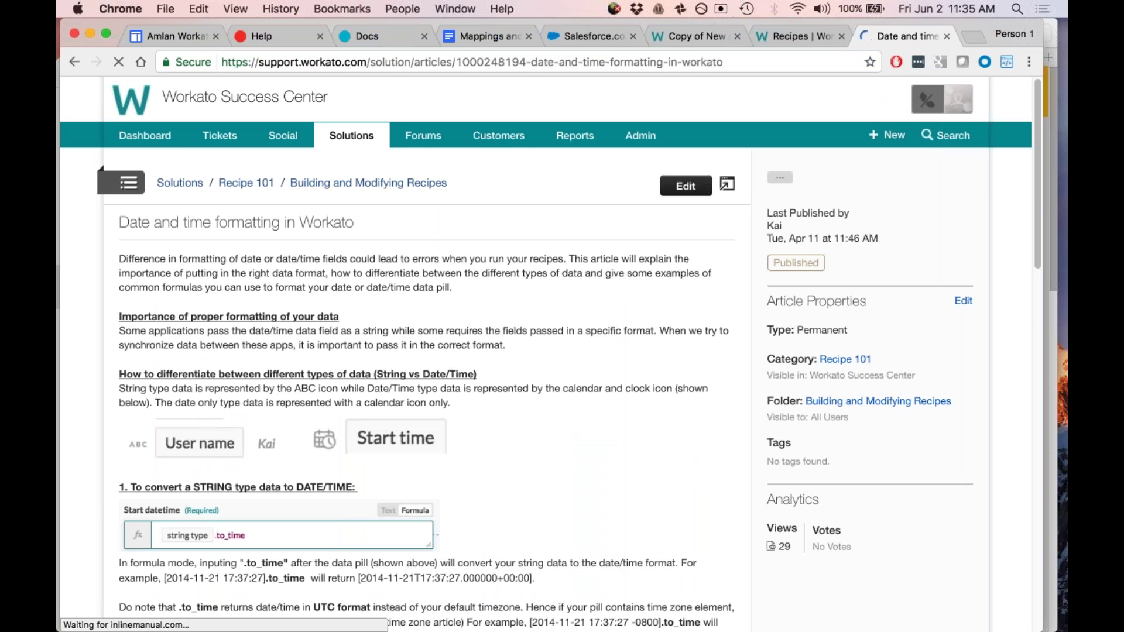
Step: Skim the Date and time formatting in Workato article down to its strftime section, and return to the recipe
scroll(504, 319, "down", 5)
scroll(503, 326, "down", 12)
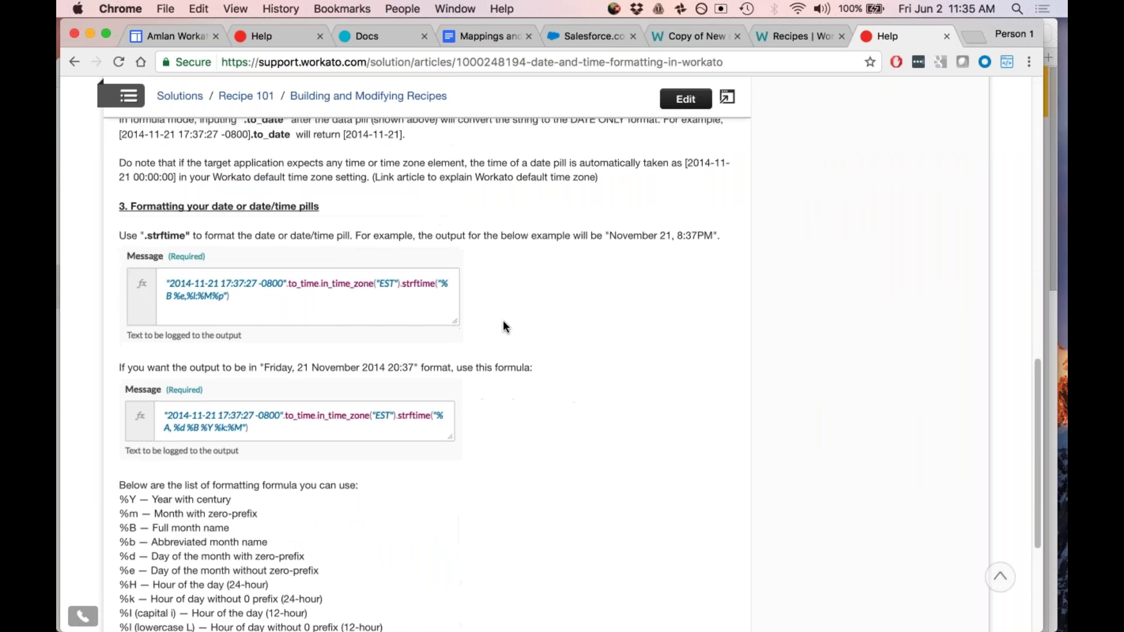
scroll(246, 333, "up", 2)
scroll(246, 333, "up", 15)
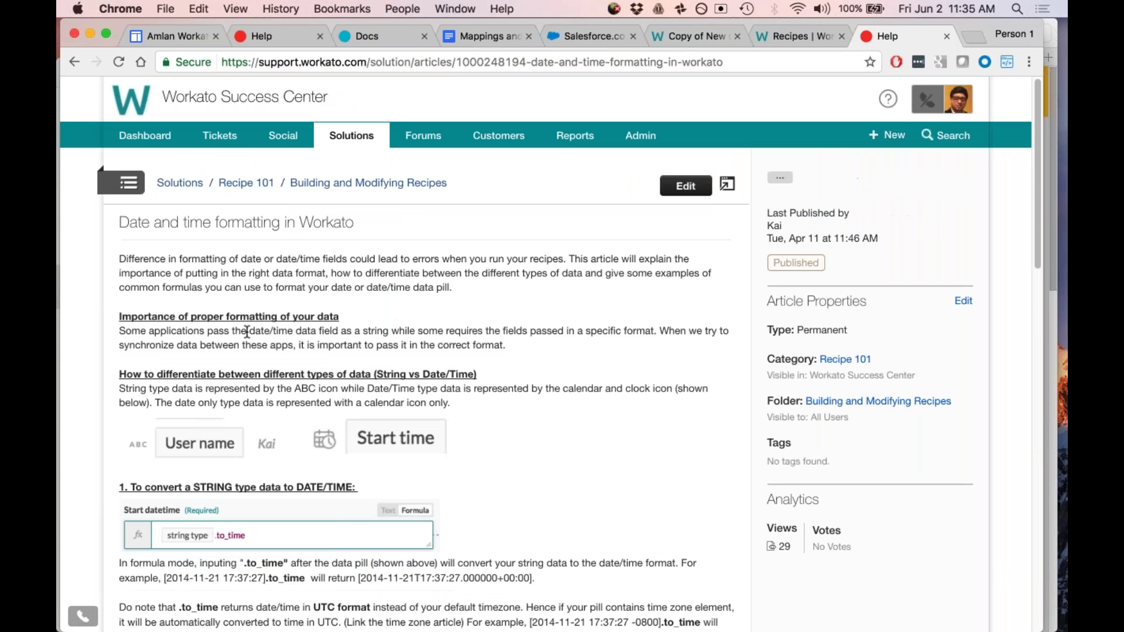
left_click(680, 37)
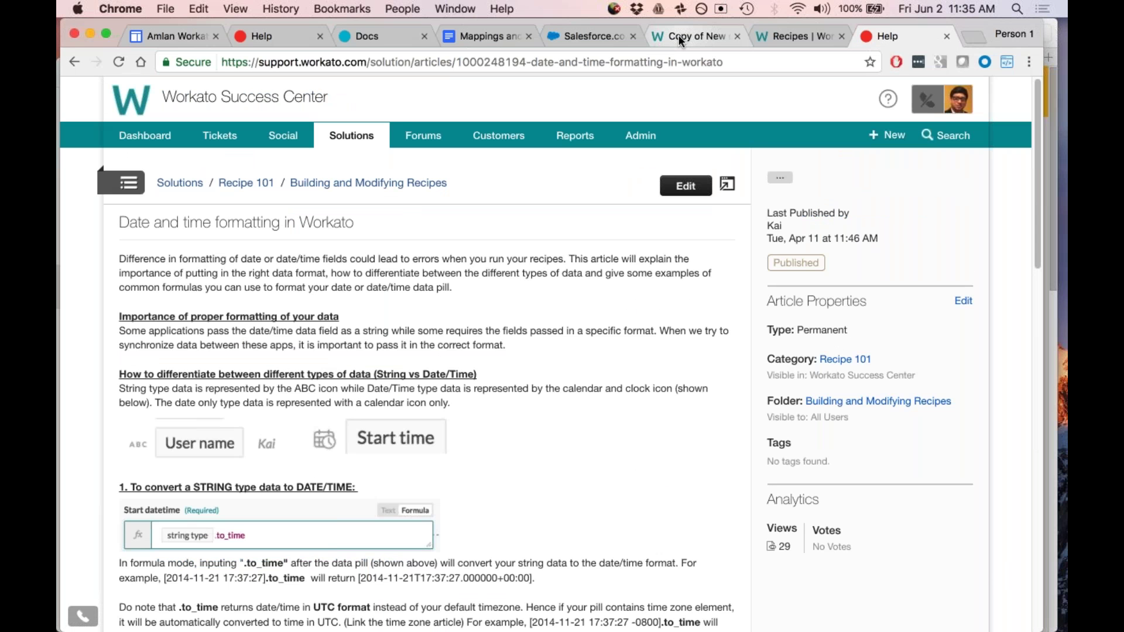
left_click(680, 38)
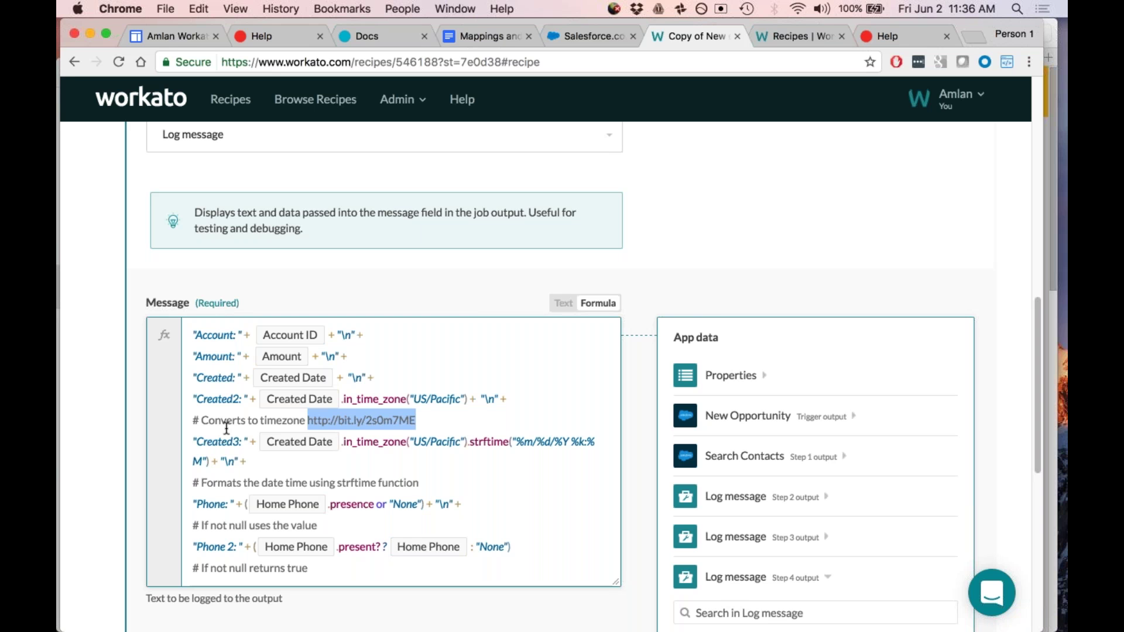
Step: Highlight the strftime function in the Created3 line of step 5's Message formula
scroll(295, 386, "up", 10)
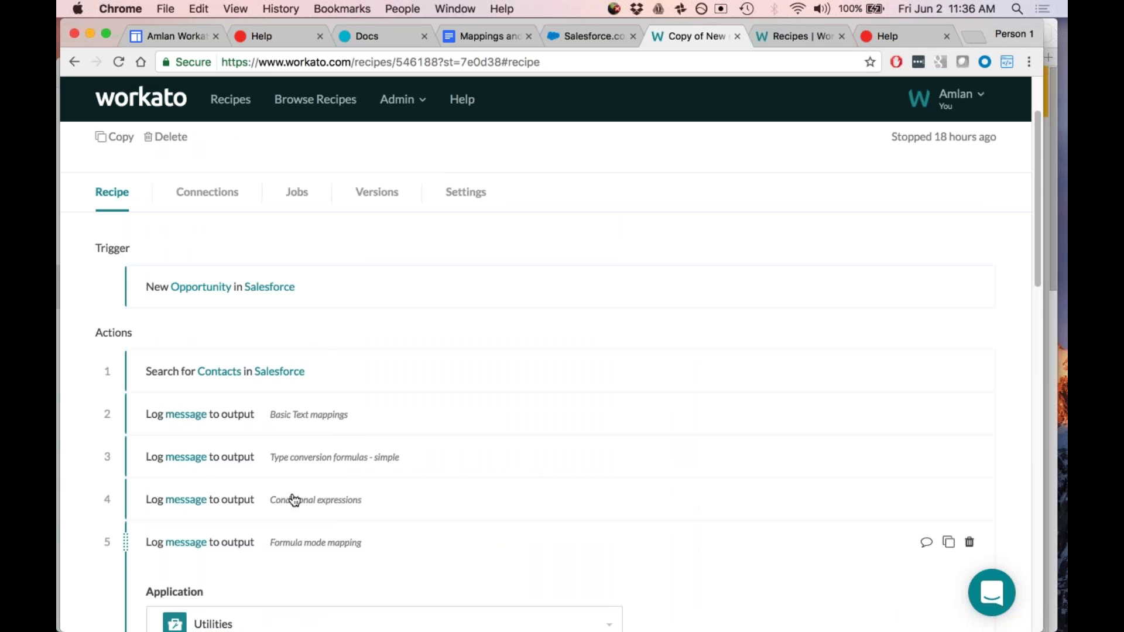
scroll(295, 500, "down", 13)
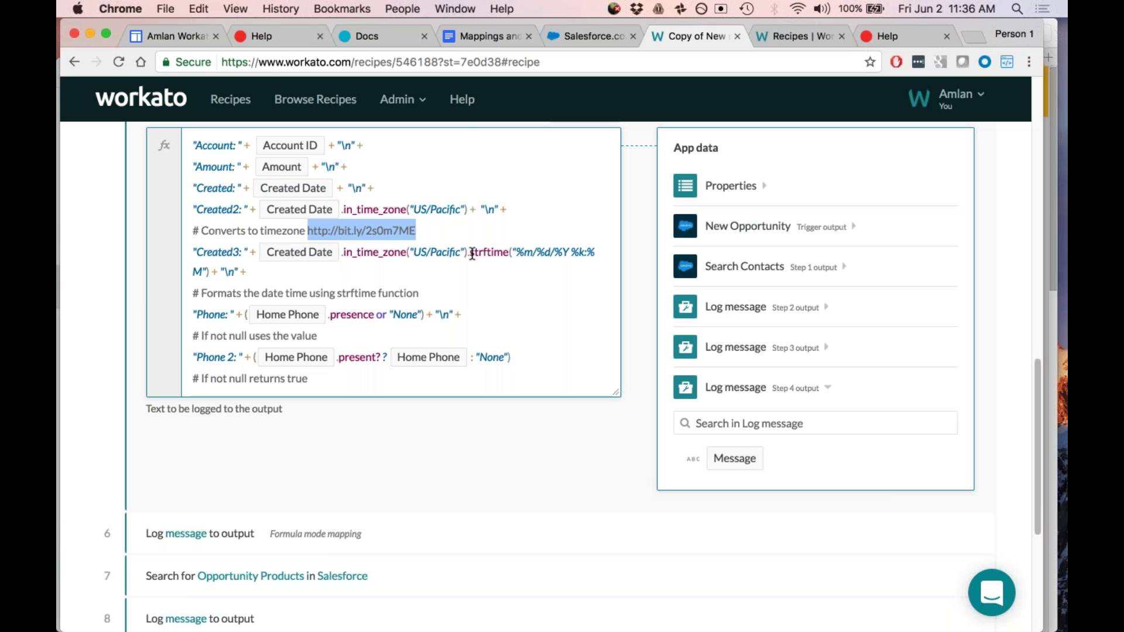
left_click(471, 251)
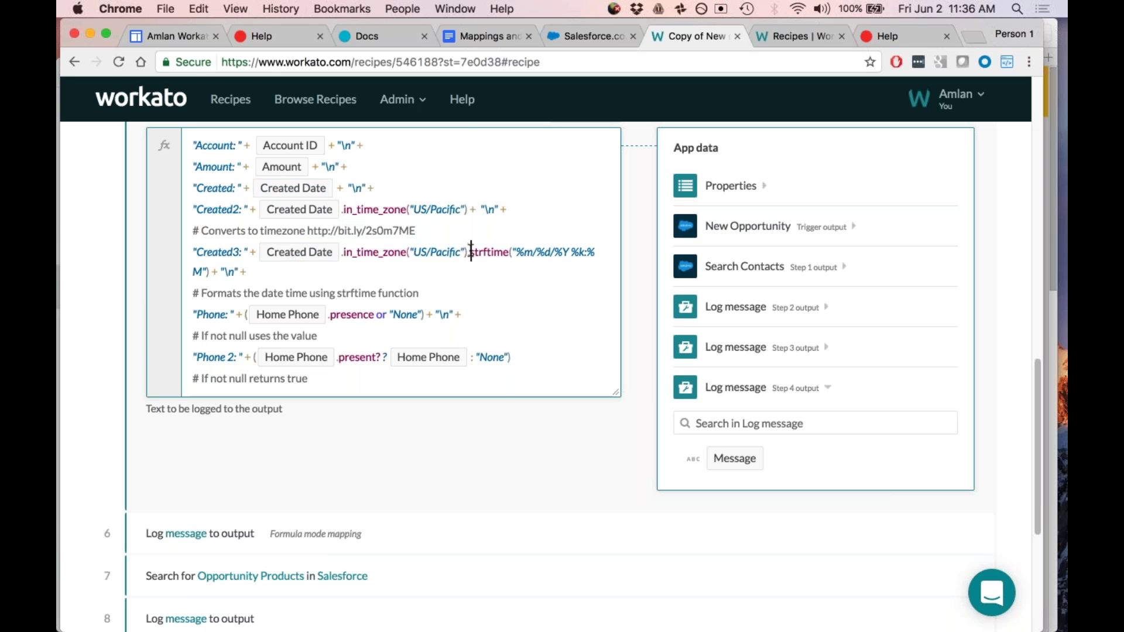
double_click(472, 251)
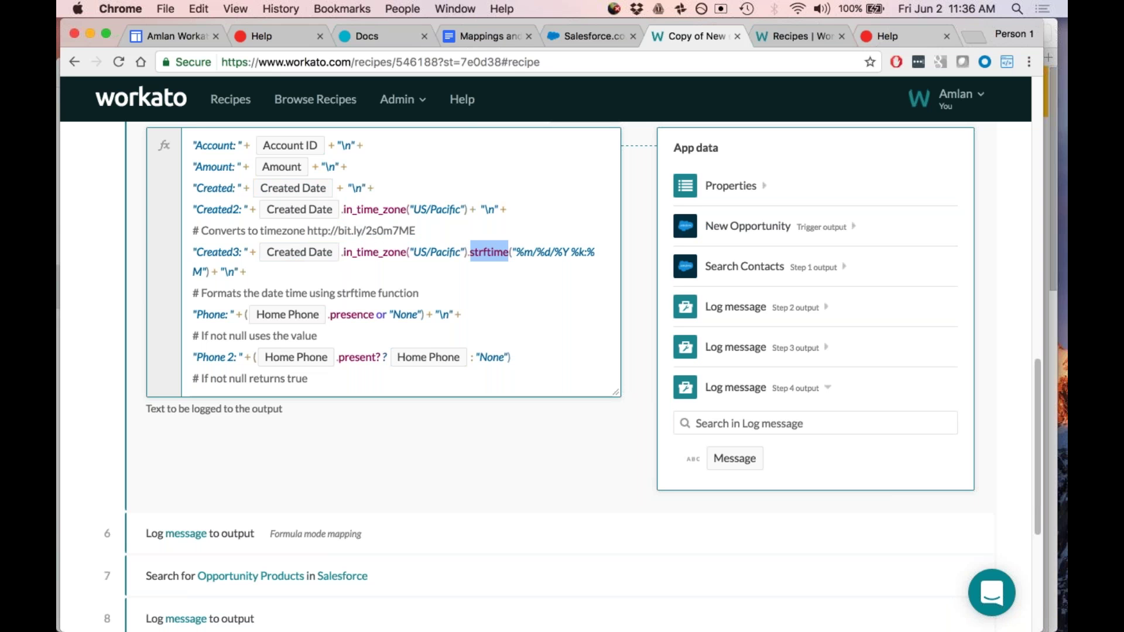
Step: Review the list of date formatting codes at the end of the help article, and go back to the recipe
left_click(883, 36)
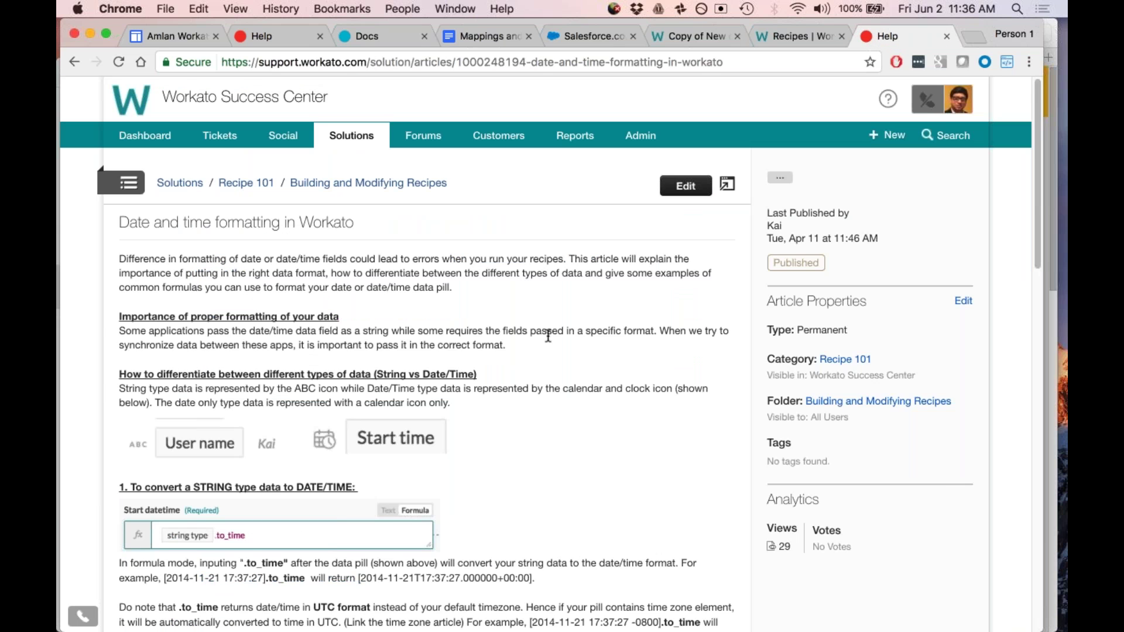
scroll(547, 336, "down", 1)
scroll(543, 336, "down", 10)
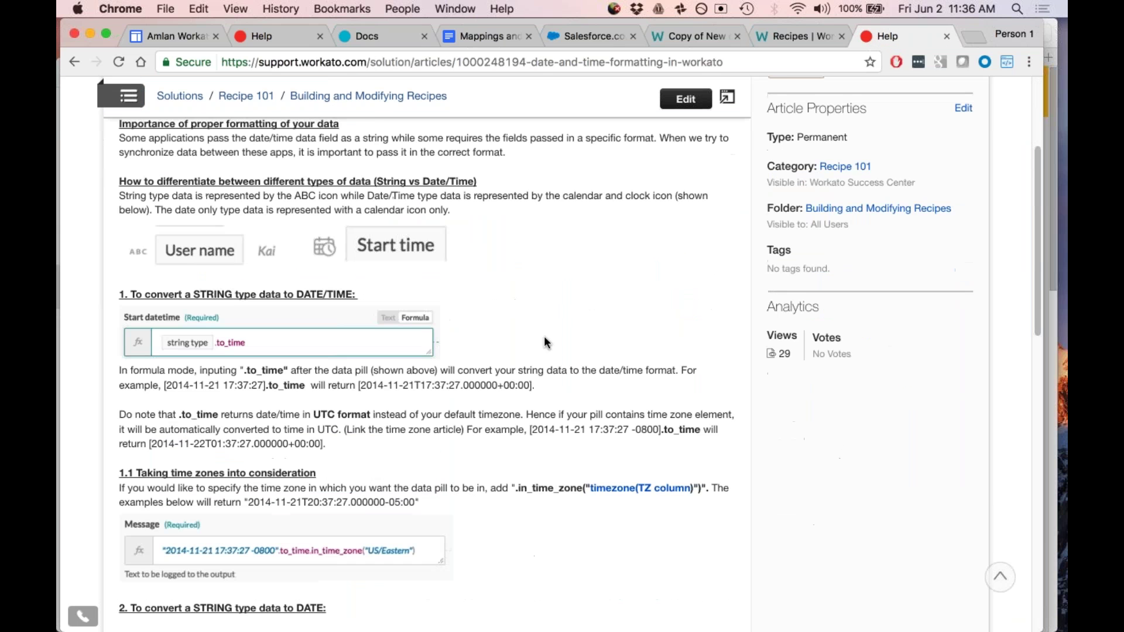
scroll(545, 340, "down", 15)
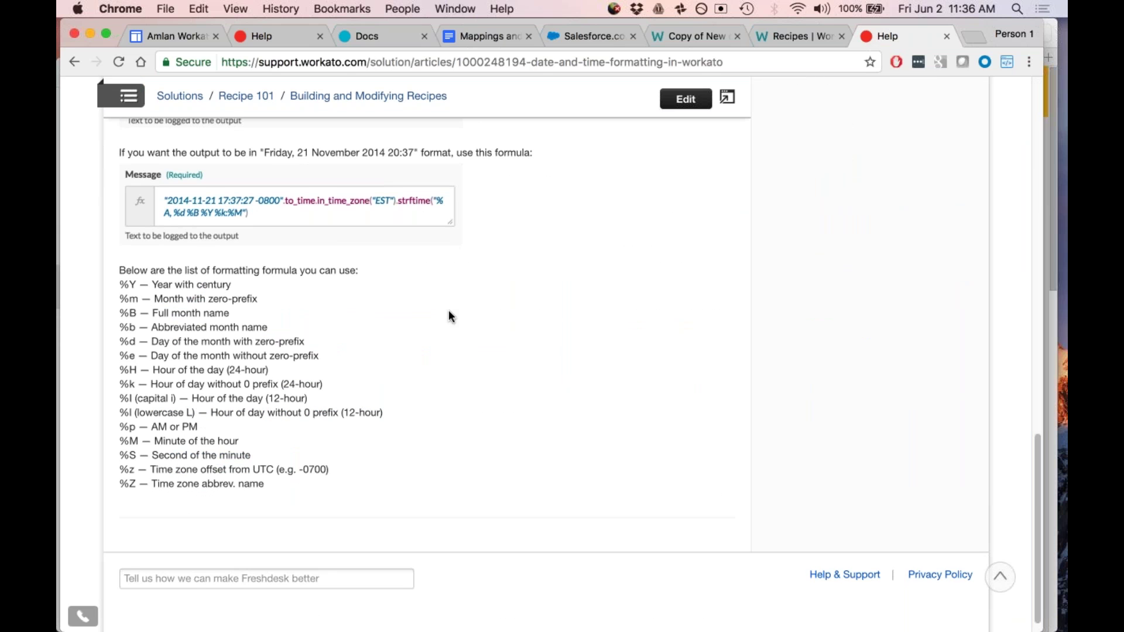
scroll(451, 316, "up", 1)
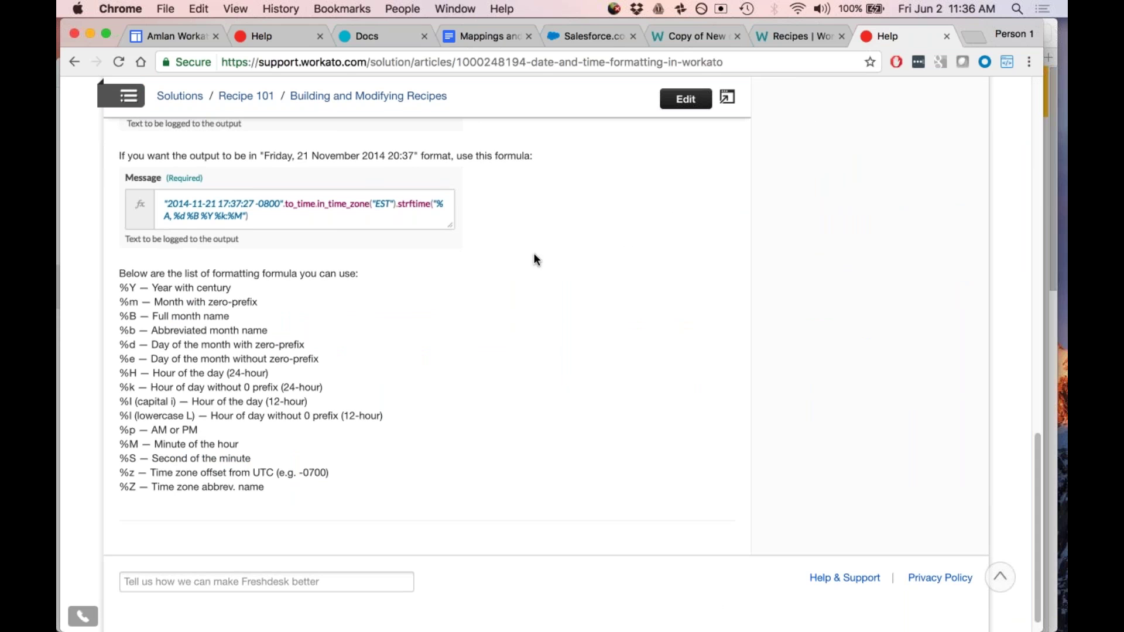
left_click(693, 36)
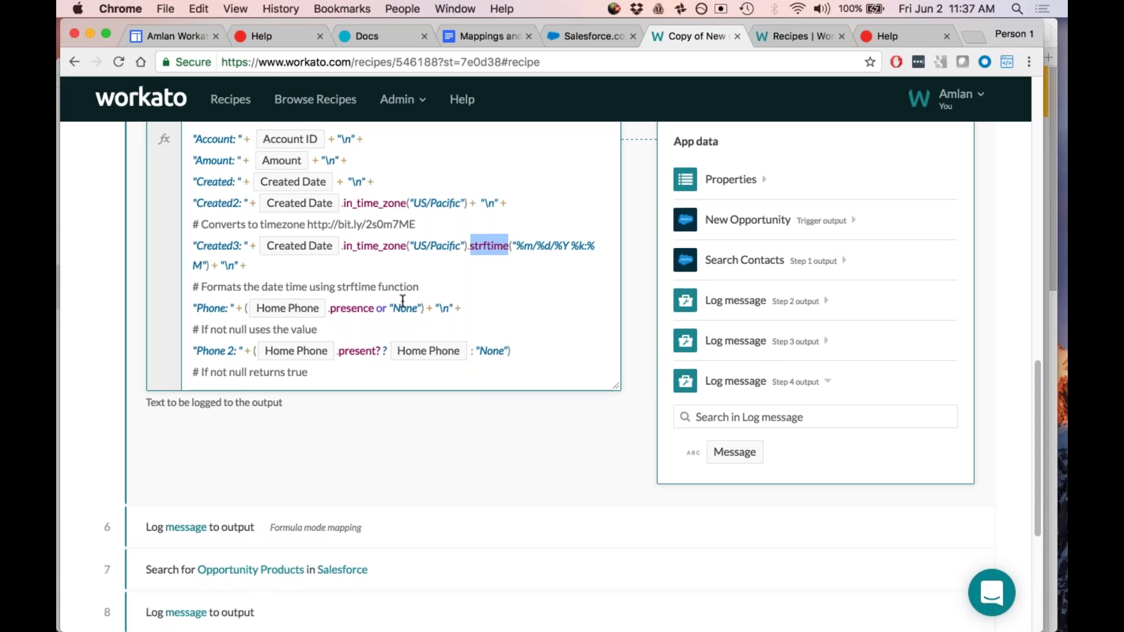
Step: Replace Account ID in step 8's log Message formula with the Message datapill from the step 2 log message output
scroll(231, 548, "down", 1)
scroll(224, 472, "down", 2)
left_click(220, 470)
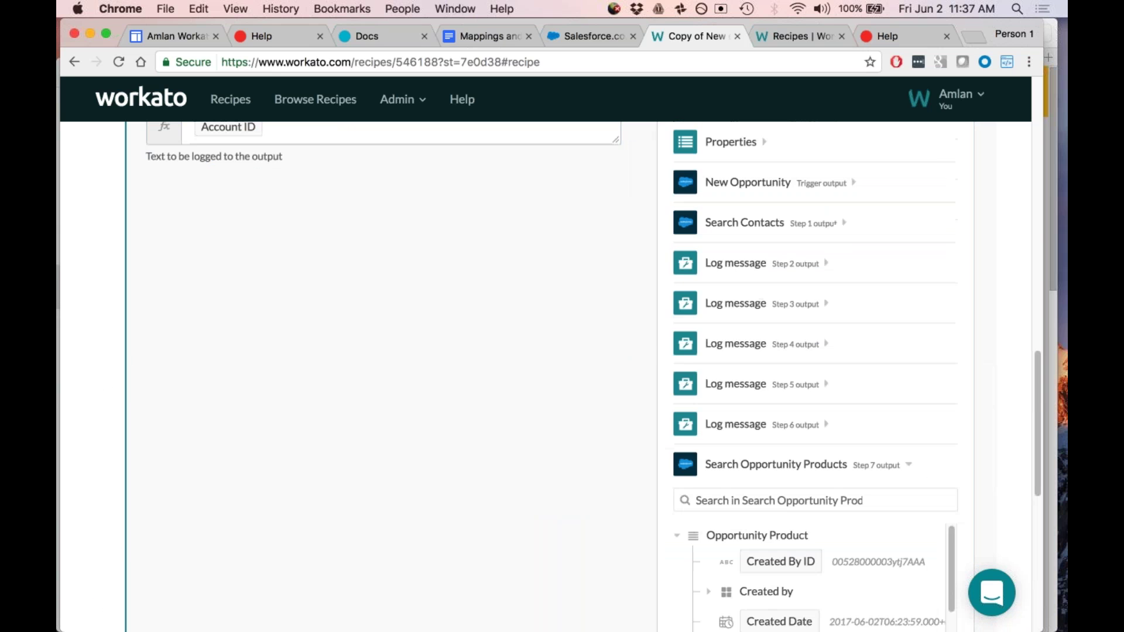
scroll(266, 425, "down", 3)
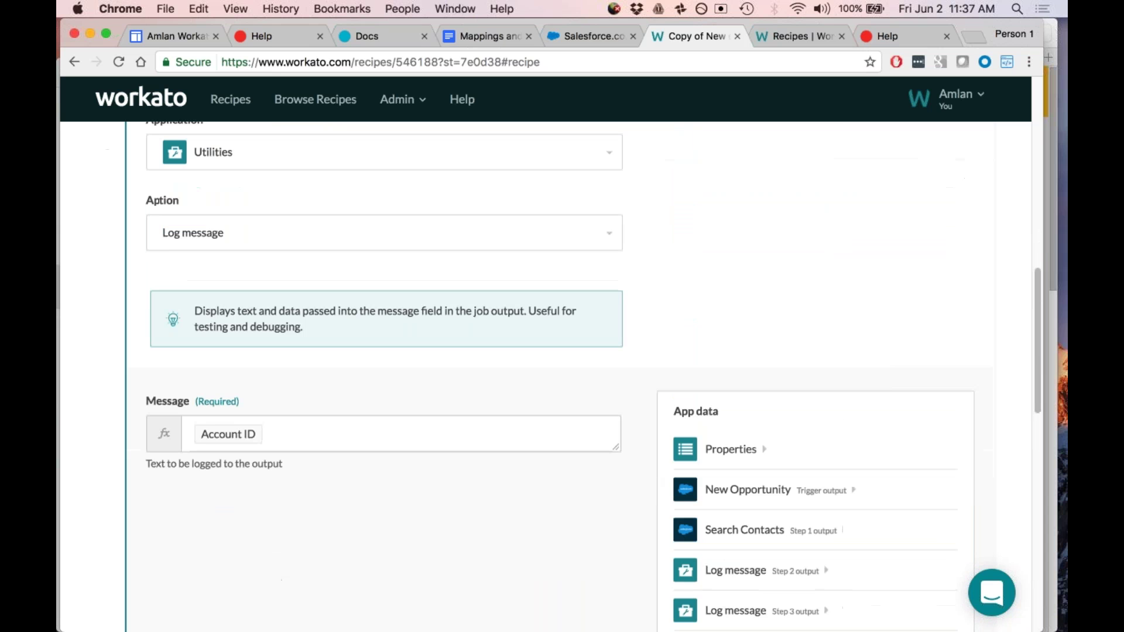
left_click(267, 425)
key("BackSpace")
scroll(530, 552, "down", 2)
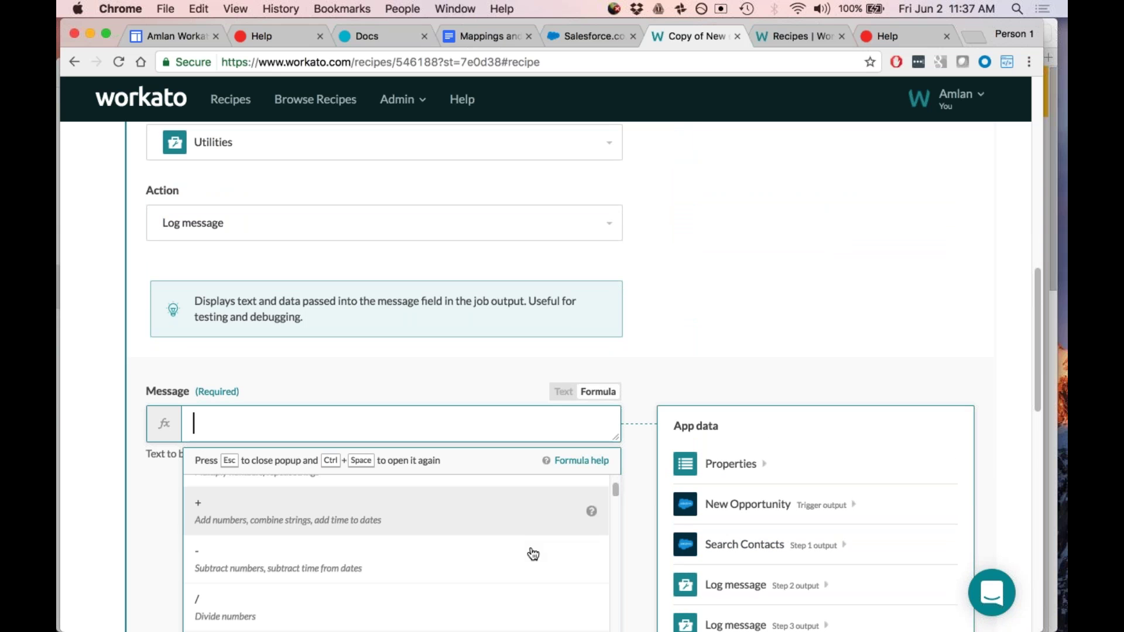
left_click(725, 584)
scroll(726, 562, "down", 2)
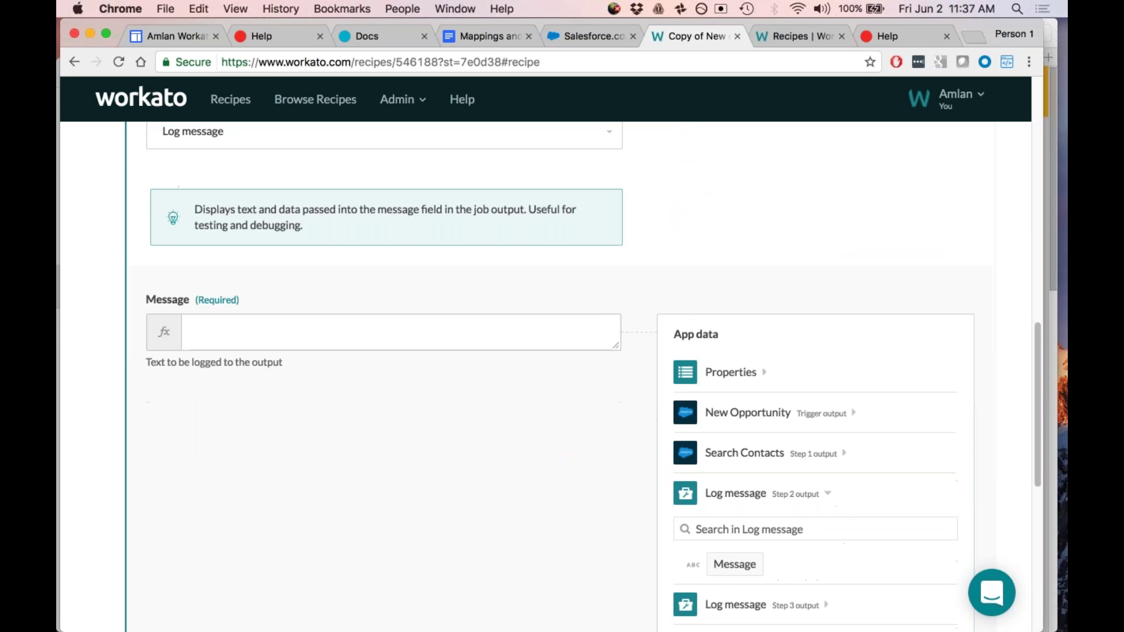
left_click(726, 564)
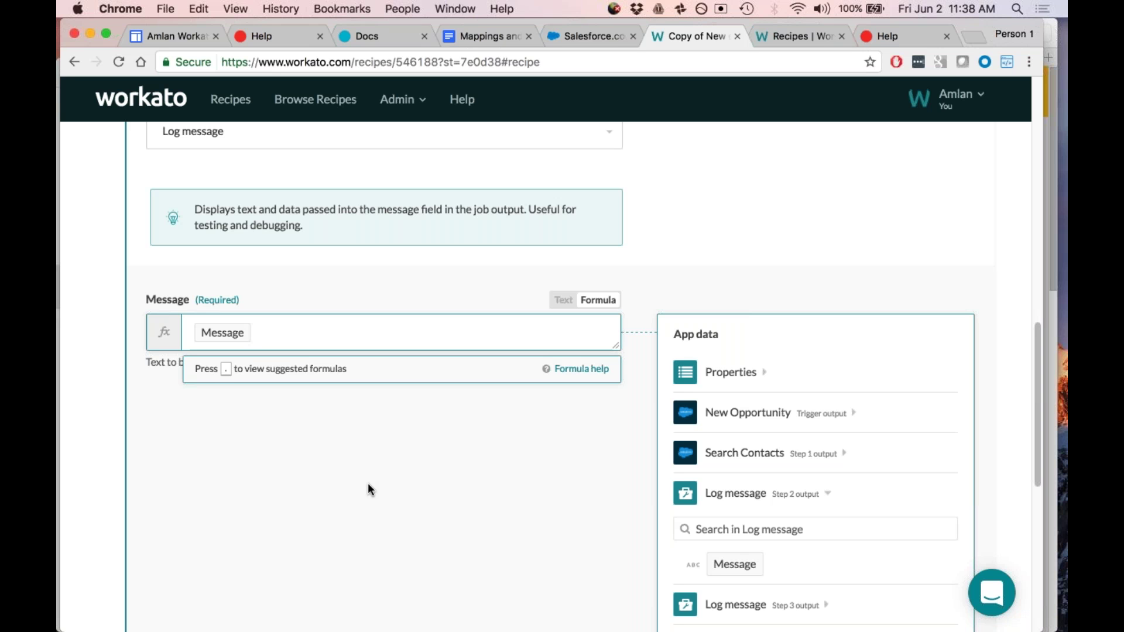
Step: Append .split("Account").last to the Message datapill in the formula
type(".split")
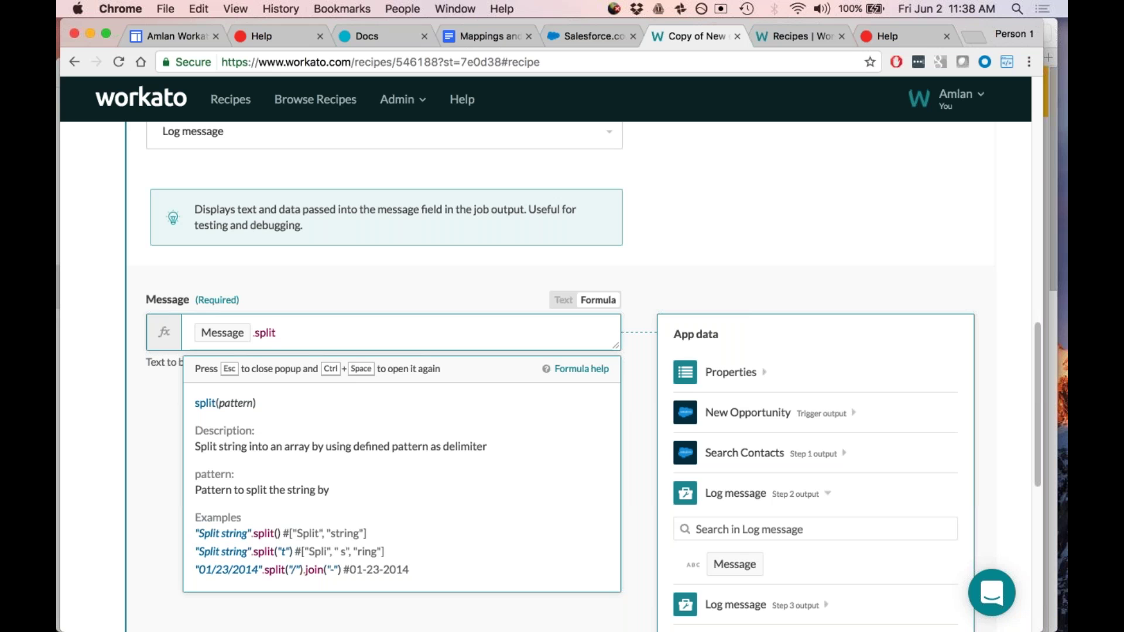
type("(\"Accoun")
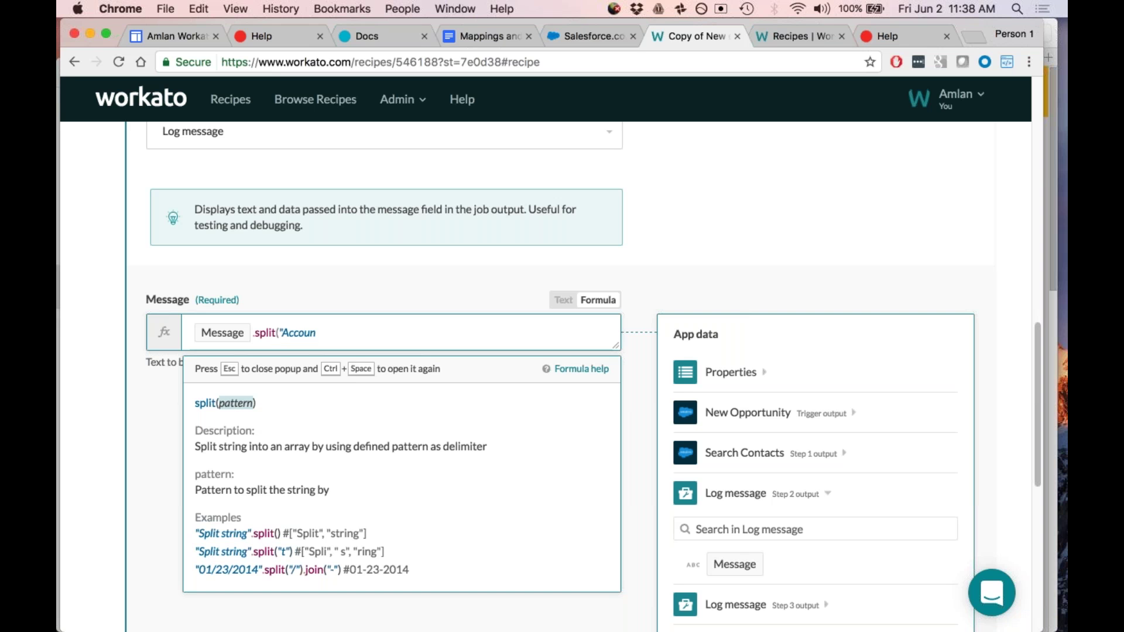
type("t\")")
type(".last")
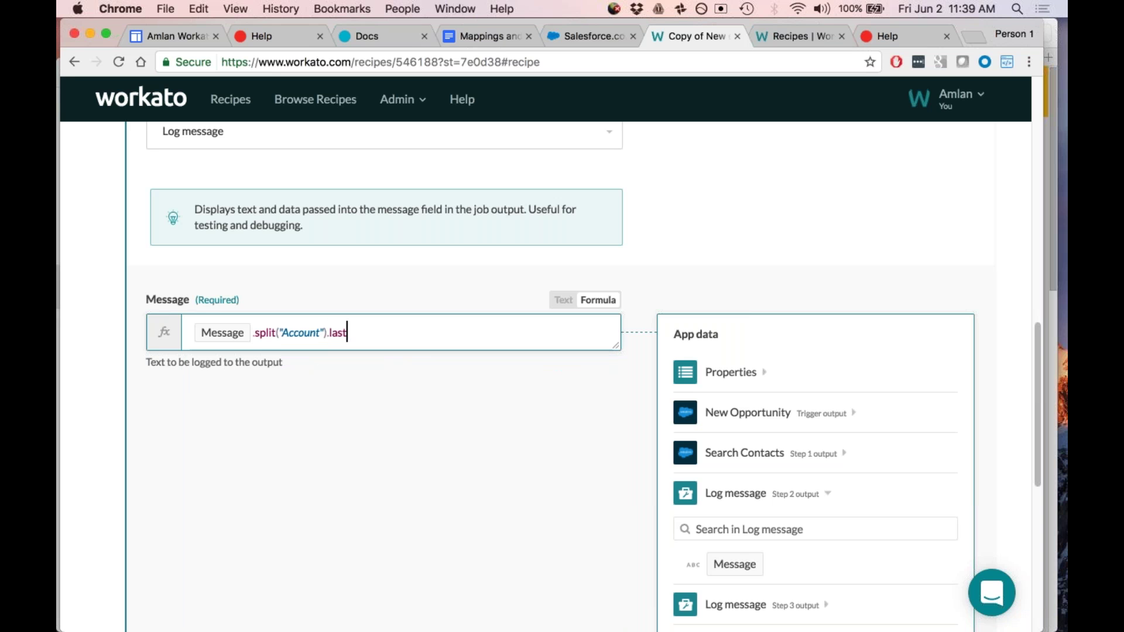
Step: Try first in place of last after the "Account" split, and remove it so the formula ends at the split
key("BackSpace")
key("BackSpace")
key("BackSpace")
key("BackSpace")
type("first")
key("BackSpace")
key("BackSpace")
key("BackSpace")
key("BackSpace")
key("BackSpace")
key("BackSpace")
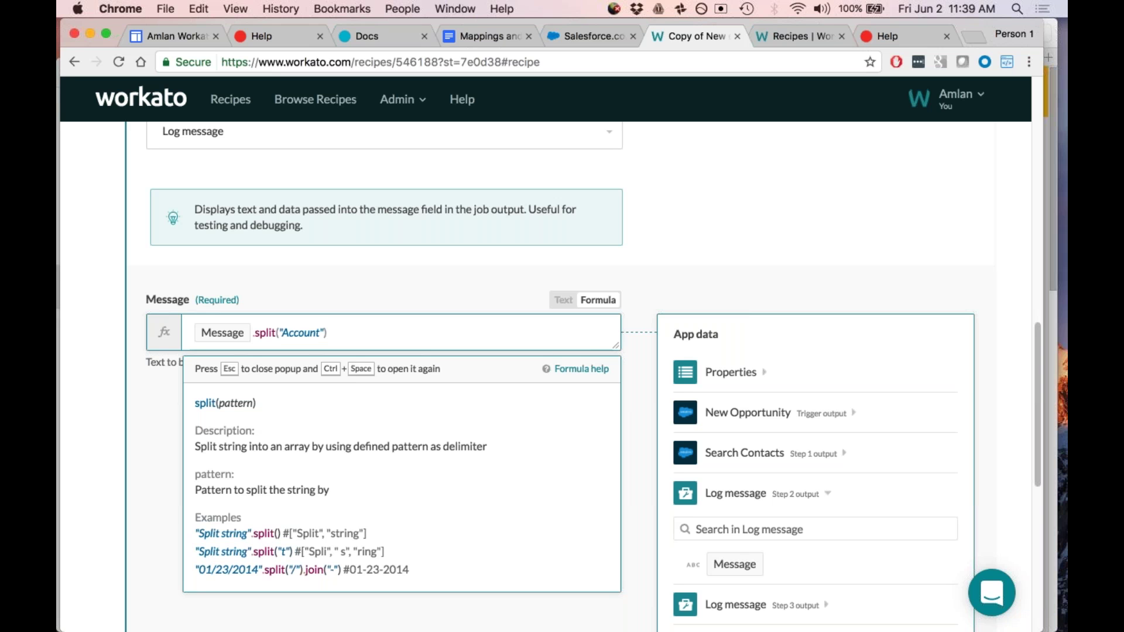
Step: Extend the formula after split("Account") with .last.split("date").last
type(".")
type("la")
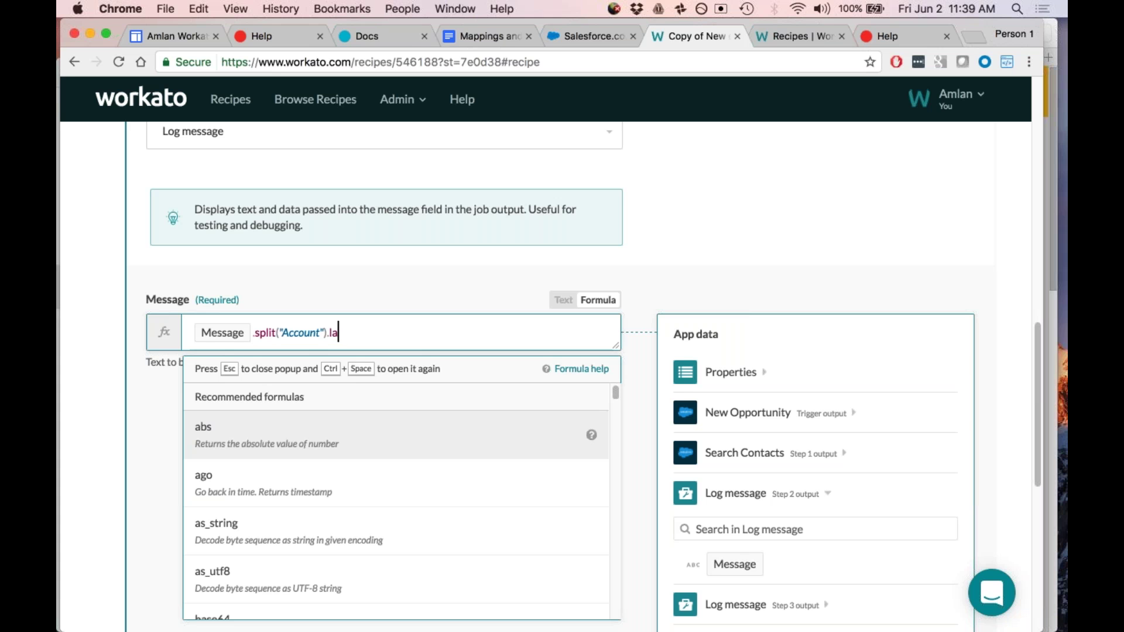
type("st.split(")
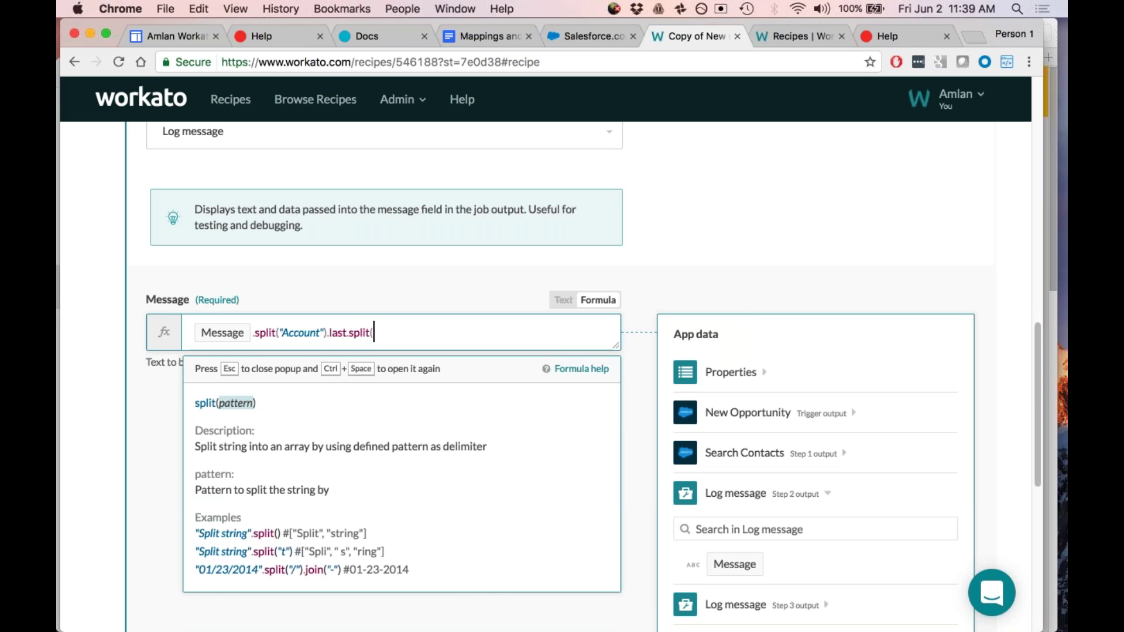
type("\"date\")")
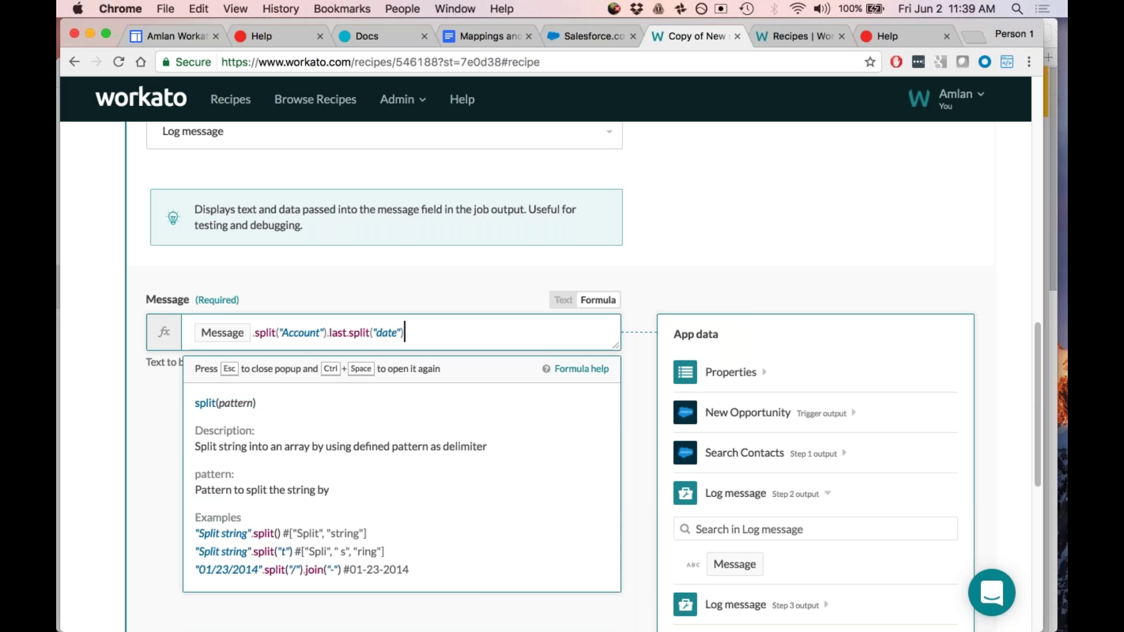
type(".last")
key("Escape")
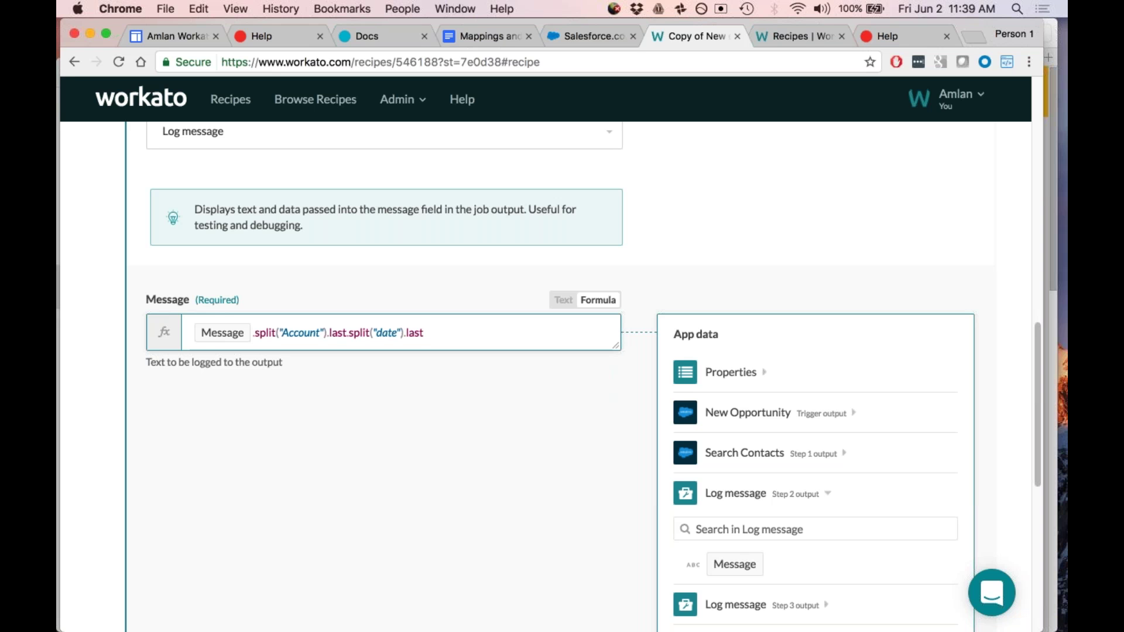
Step: Replace the whole split chain after the Message datapill with the capitalize function
key("BackSpace")
key("BackSpace")
key("BackSpace")
key("BackSpace")
key("BackSpace")
key("BackSpace")
key("BackSpace")
key("BackSpace")
key("BackSpace")
key("BackSpace")
key("BackSpace")
key("BackSpace")
key("BackSpace")
key("BackSpace")
key("BackSpace")
key("BackSpace")
key("BackSpace")
key("BackSpace")
key("BackSpace")
key("BackSpace")
key("BackSpace")
key("BackSpace")
key("BackSpace")
key("BackSpace")
key("BackSpace")
key("BackSpace")
key("BackSpace")
key("BackSpace")
key("BackSpace")
key("BackSpace")
key("BackSpace")
key("BackSpace")
key("BackSpace")
key("BackSpace")
key("BackSpace")
key("BackSpace")
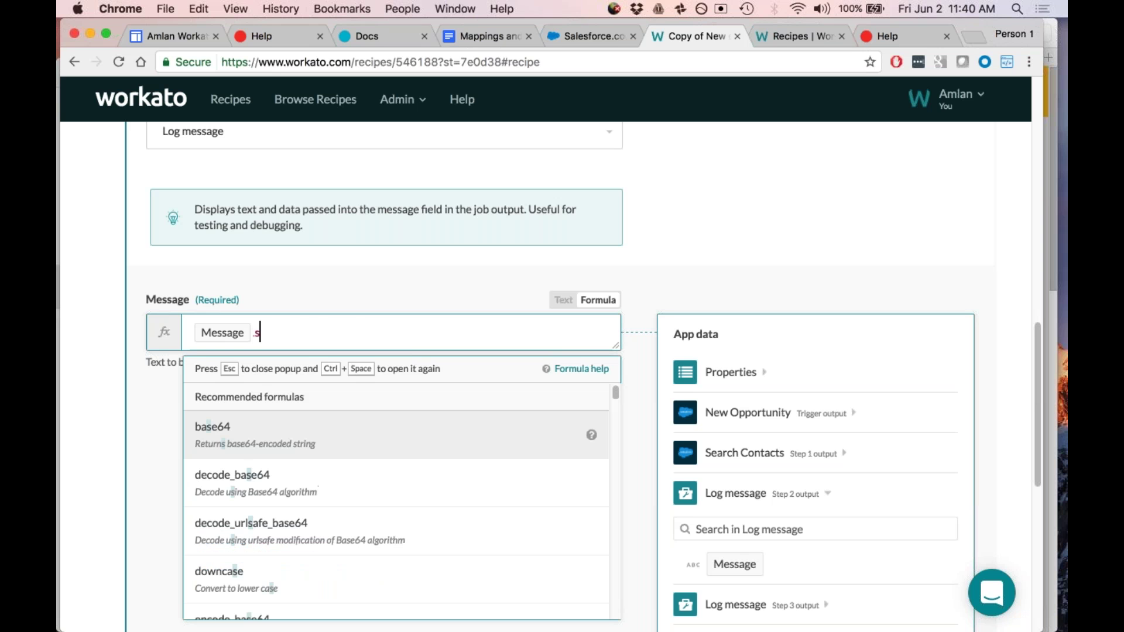
key("BackSpace")
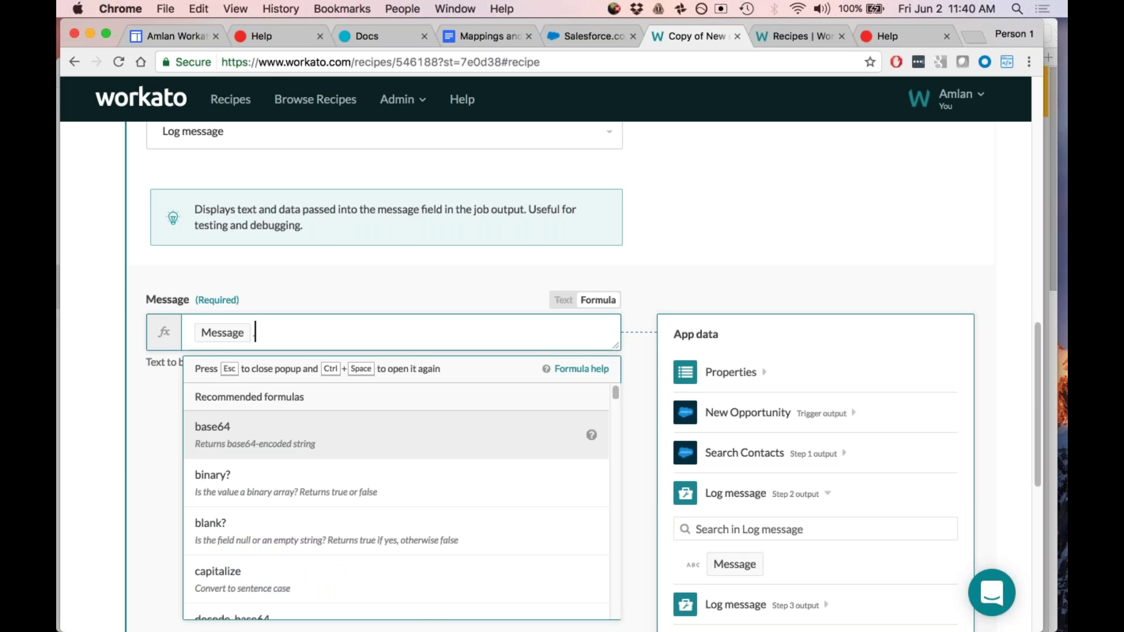
type("capit")
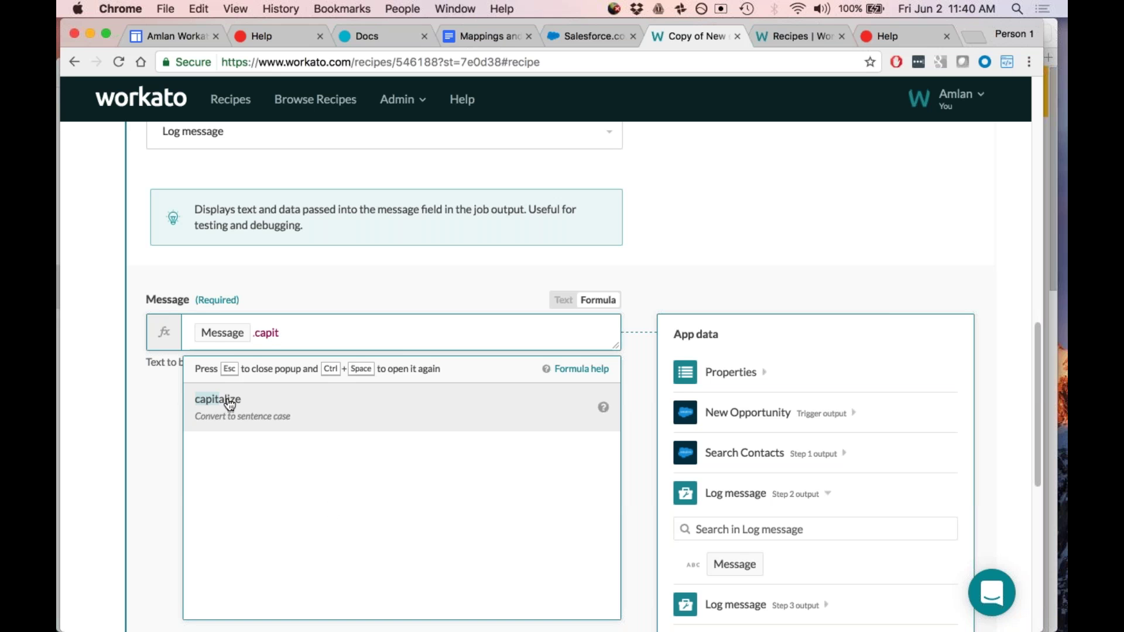
left_click(206, 400)
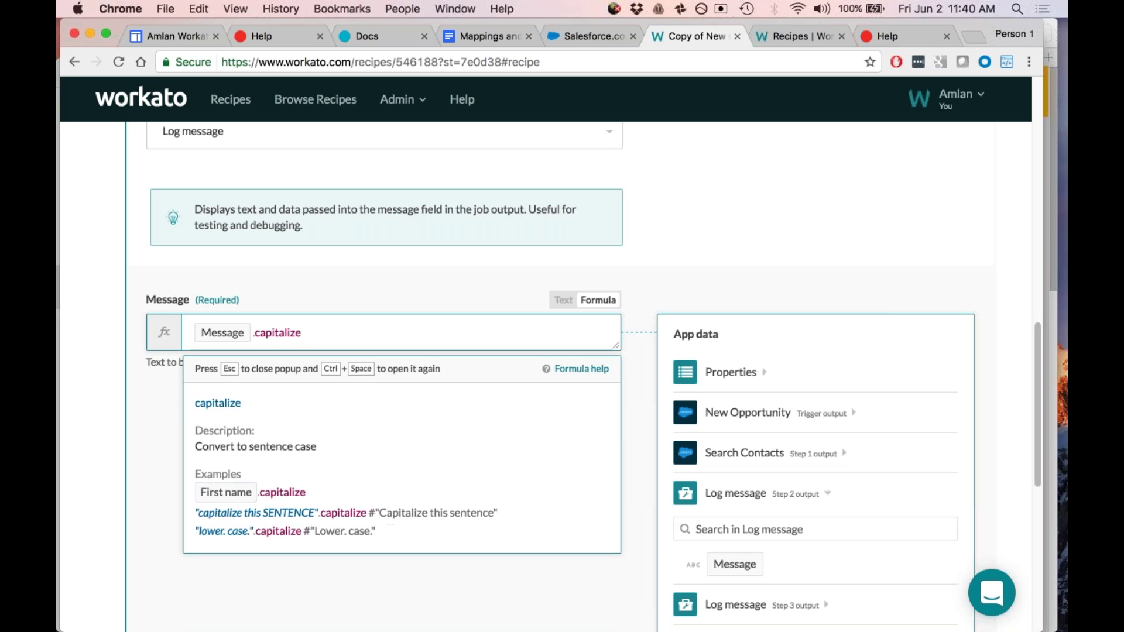
Step: Replace capitalize with the titleize function on the Message datapill
key("BackSpace")
key("BackSpace")
key("BackSpace")
key("BackSpace")
key("BackSpace")
key("BackSpace")
key("BackSpace")
key("BackSpace")
key("BackSpace")
key("BackSpace")
key("BackSpace")
type(".title")
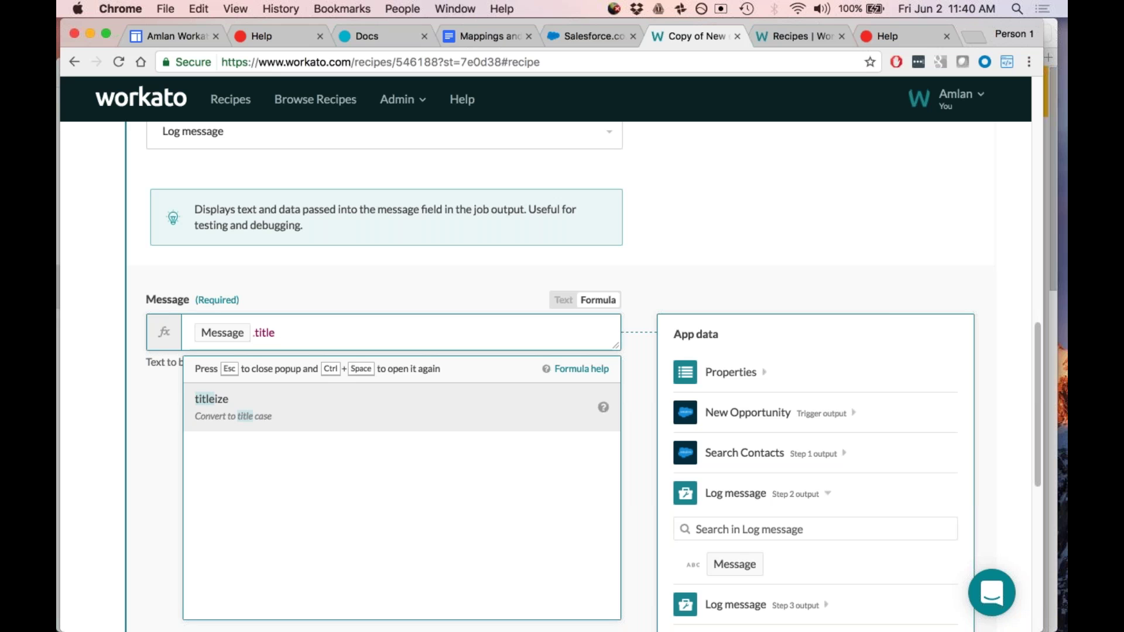
key("Return")
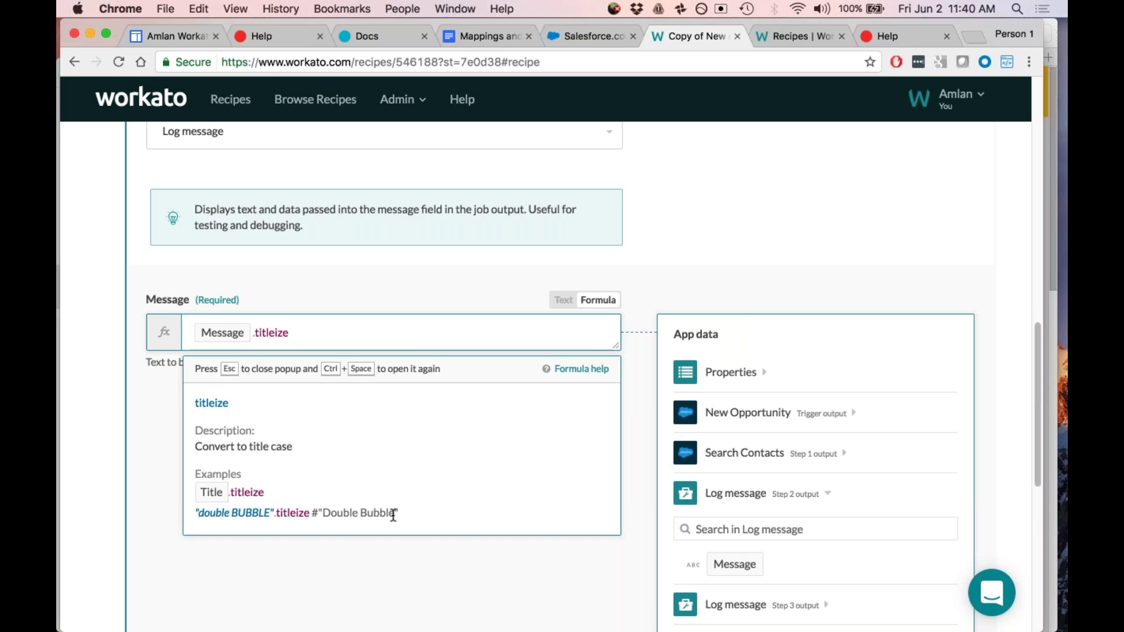
Step: Replace titleize with the upcase function on the Message datapill
key("BackSpace")
key("BackSpace")
key("BackSpace")
key("BackSpace")
key("BackSpace")
key("BackSpace")
key("BackSpace")
key("BackSpace")
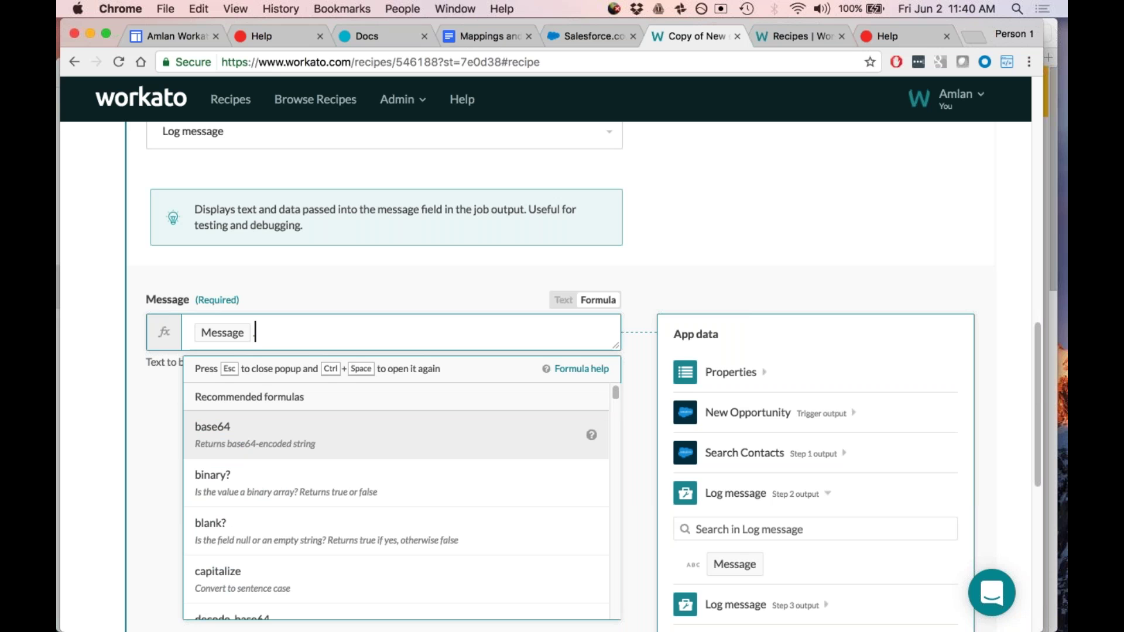
type("upcase")
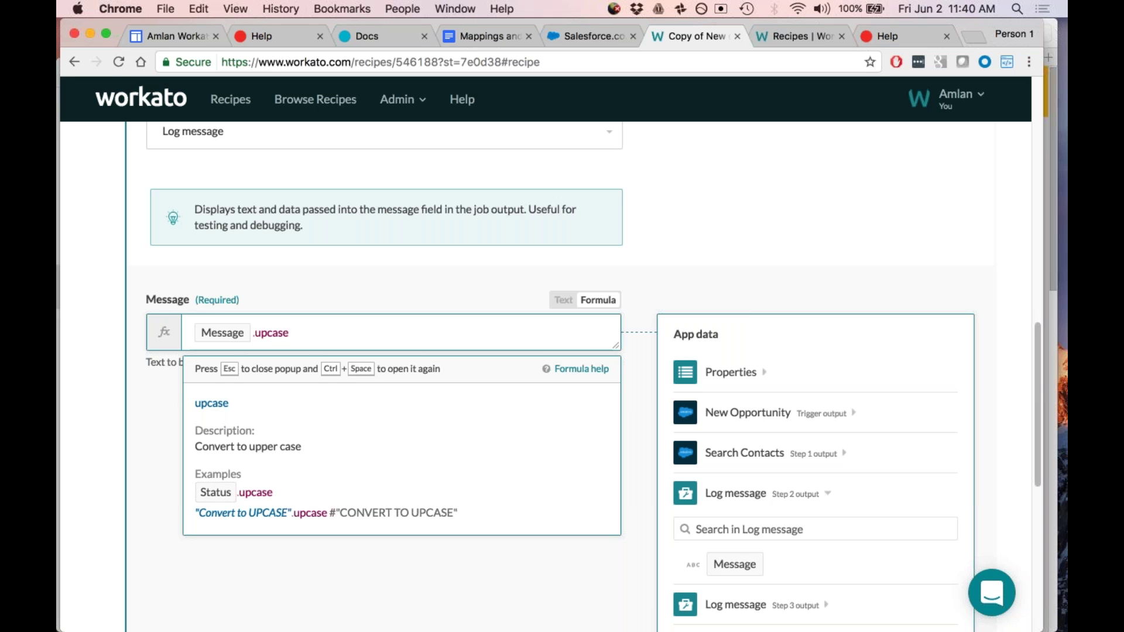
Step: Replace upcase with the strip function on the Message datapill
key("BackSpace")
key("BackSpace")
key("BackSpace")
key("BackSpace")
key("BackSpace")
key("BackSpace")
key("BackSpace")
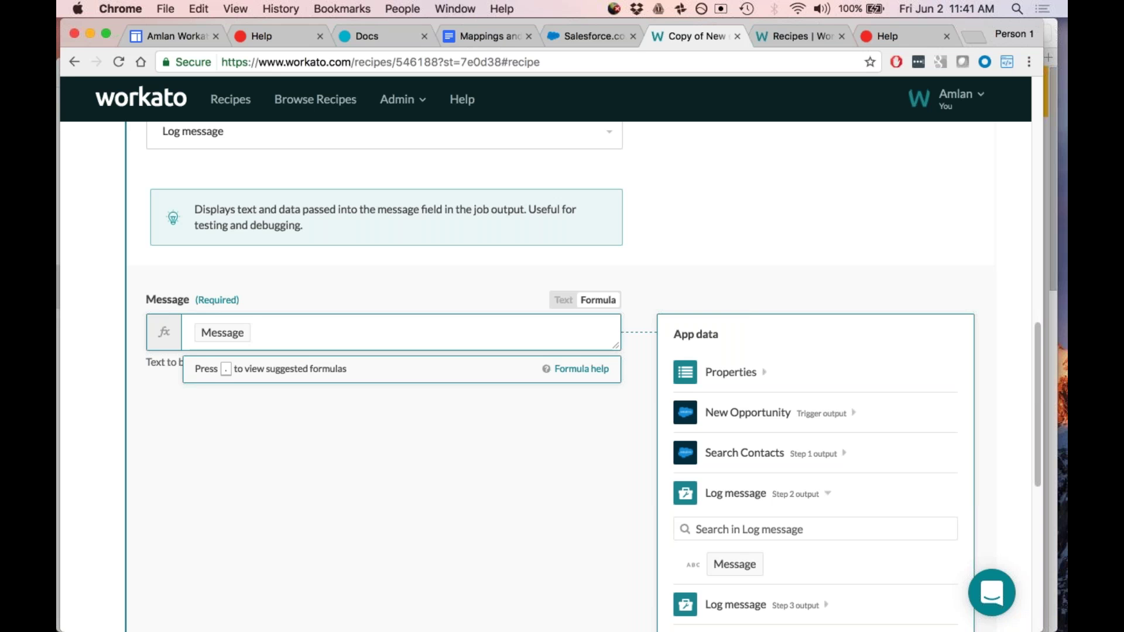
type(".strip")
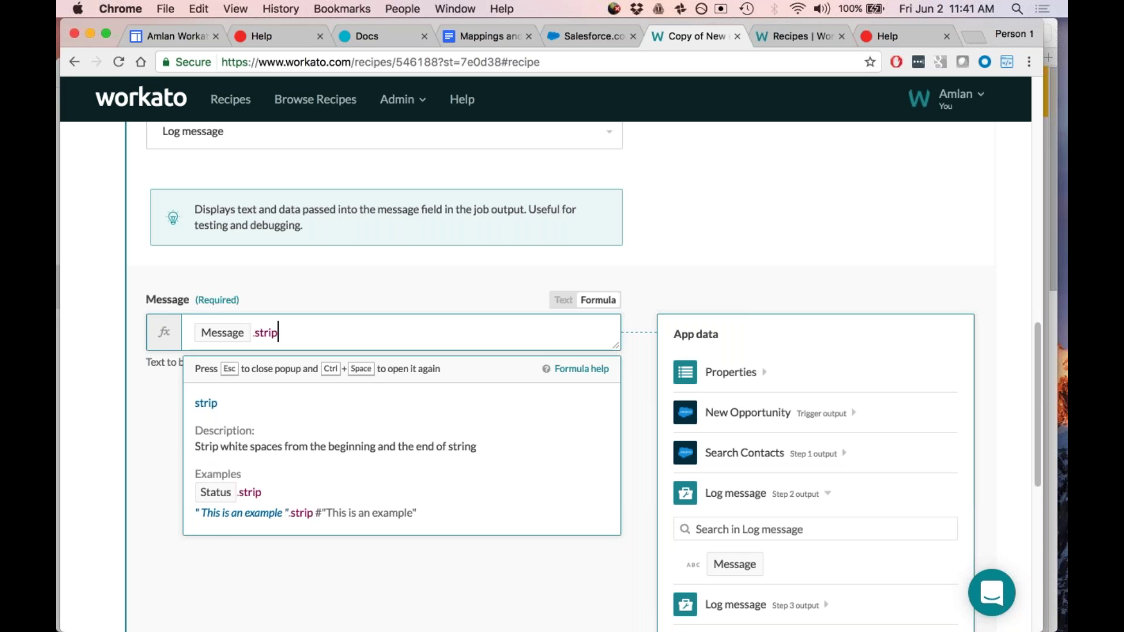
Step: Replace strip with the rstrip function on the Message datapill
key("BackSpace")
key("BackSpace")
key("BackSpace")
key("BackSpace")
key("BackSpace")
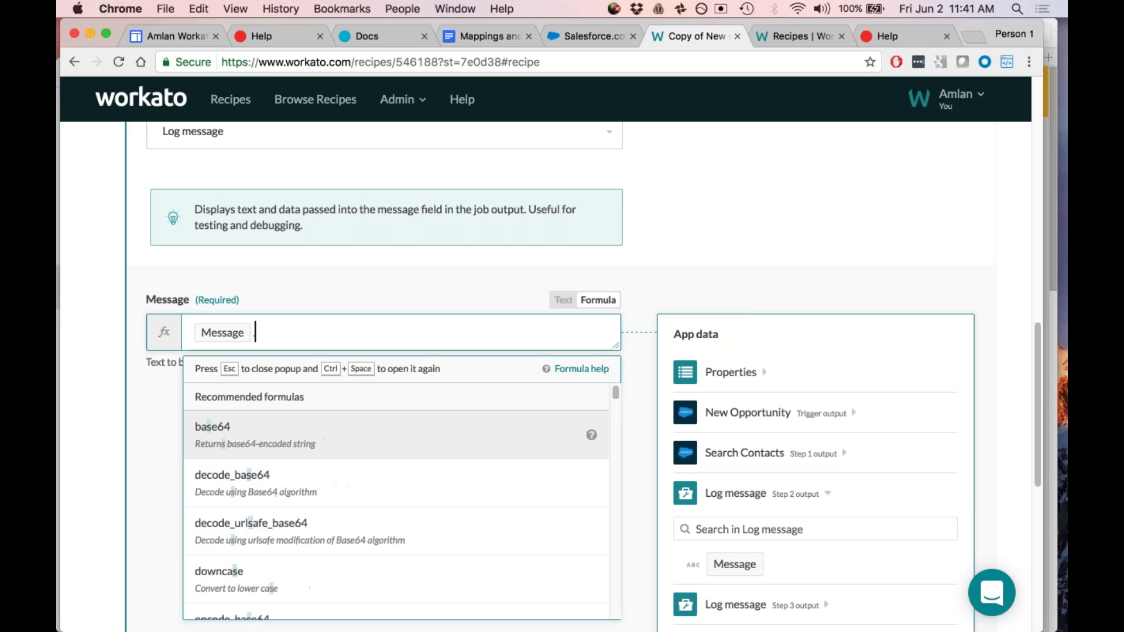
type("rstrip")
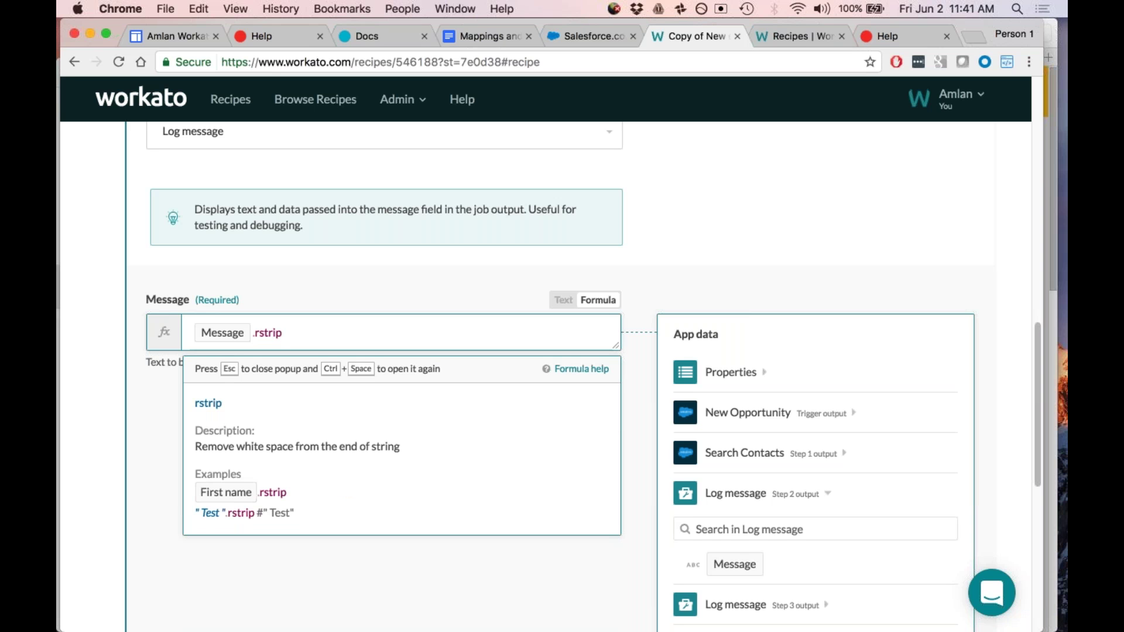
Step: Change the formula to take the character range [0..19] of the Message datapill followed by .rstrip
key("BackSpace")
key("BackSpace")
key("BackSpace")
key("BackSpace")
key("BackSpace")
key("BackSpace")
key("BackSpace")
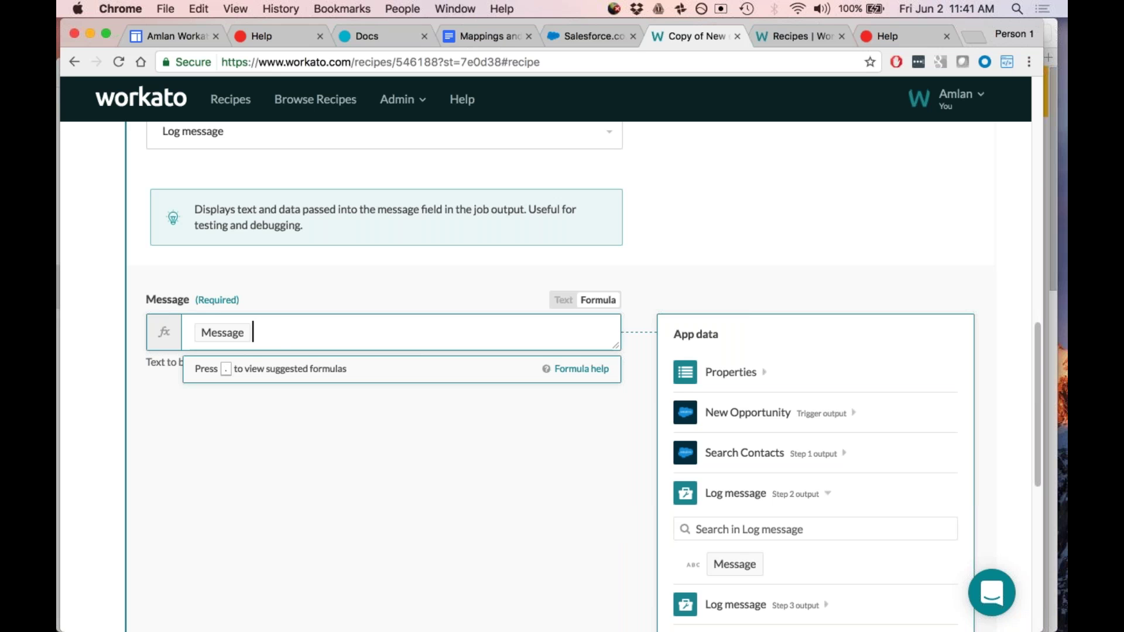
type("[0")
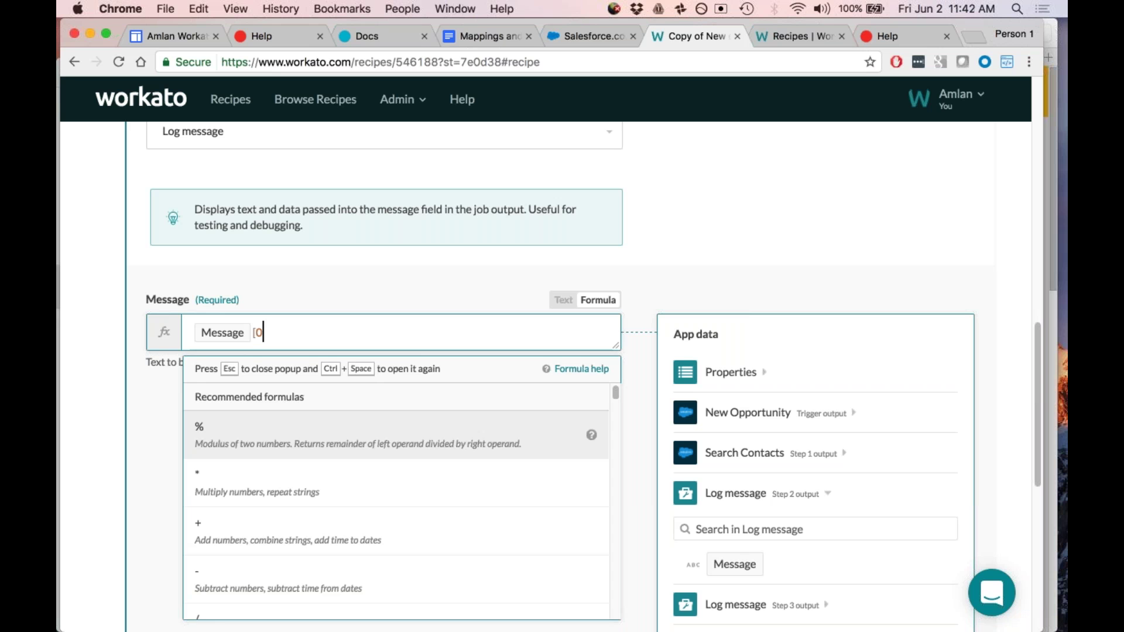
type("..")
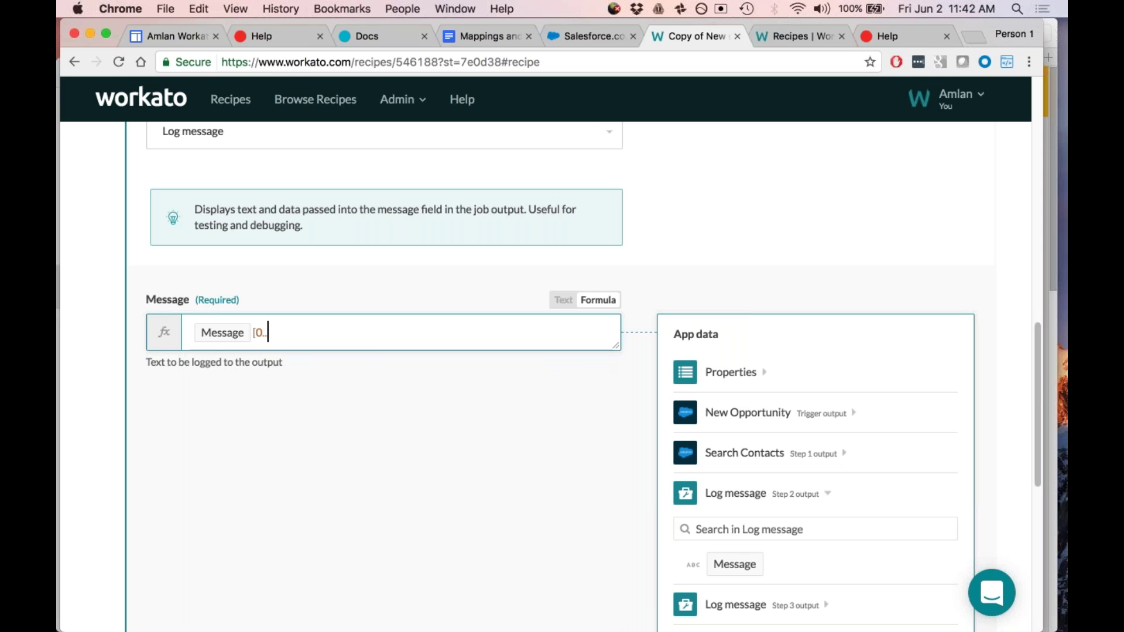
type("19]")
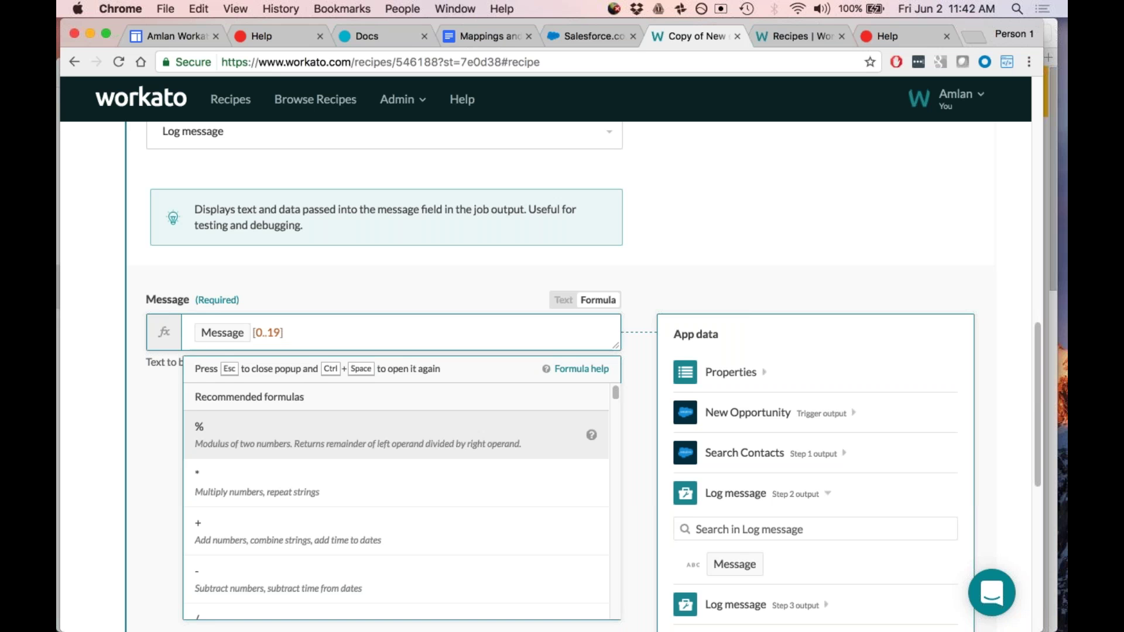
type(".")
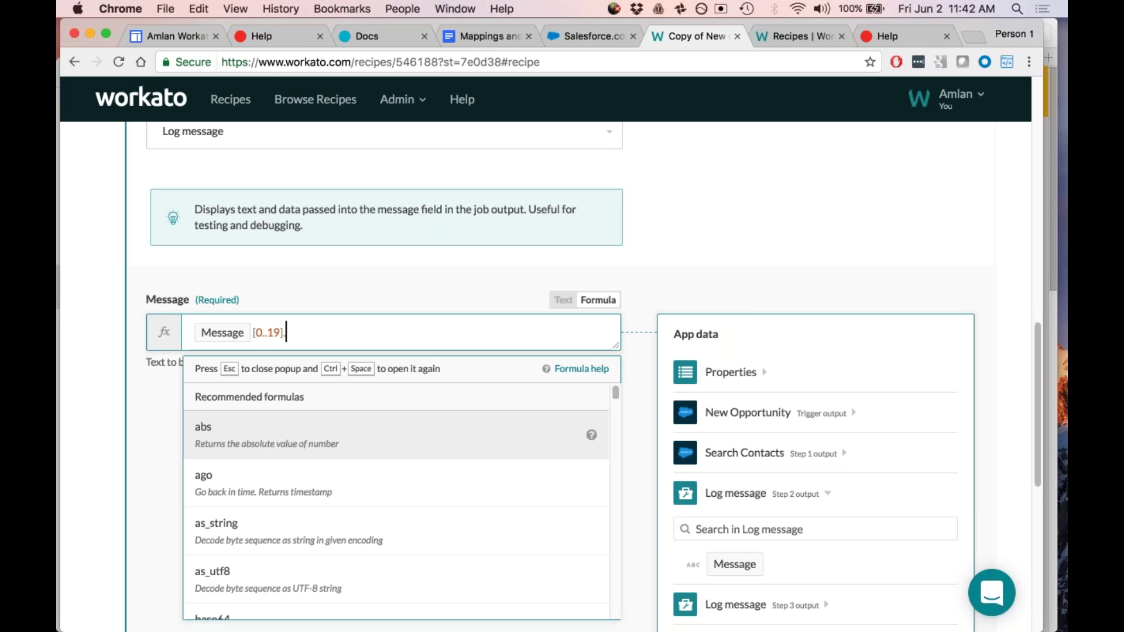
type("rstrip")
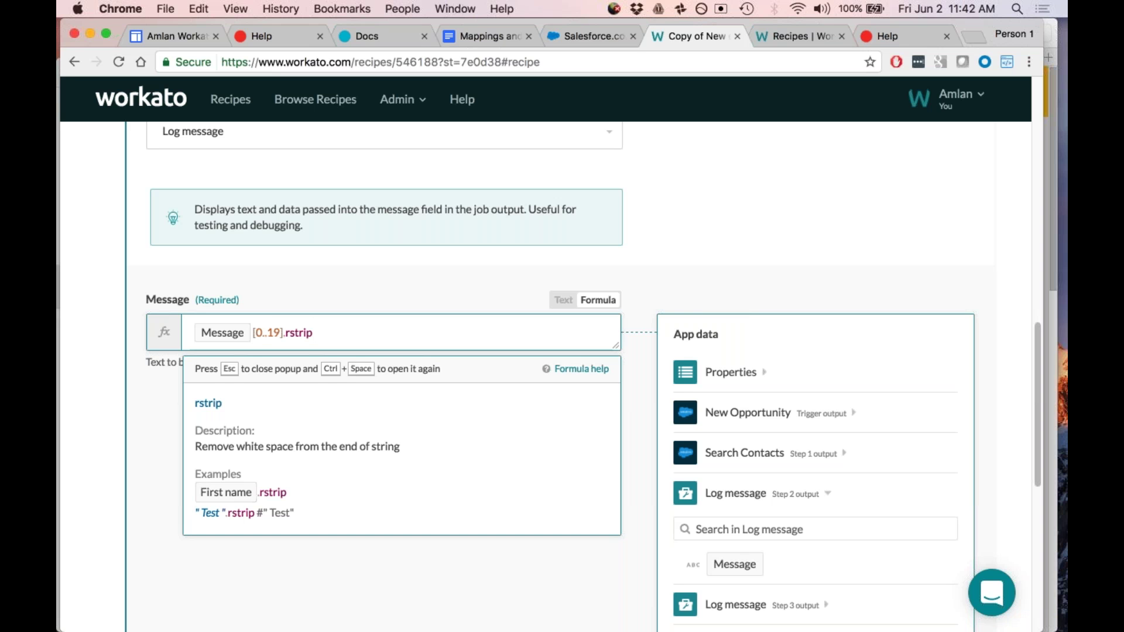
Step: Clear the whole [0..19].rstrip formula, including its datapill, from the Message field
key("BackSpace")
key("BackSpace")
key("BackSpace")
key("BackSpace")
key("BackSpace")
key("BackSpace")
key("BackSpace")
key("BackSpace")
key("BackSpace")
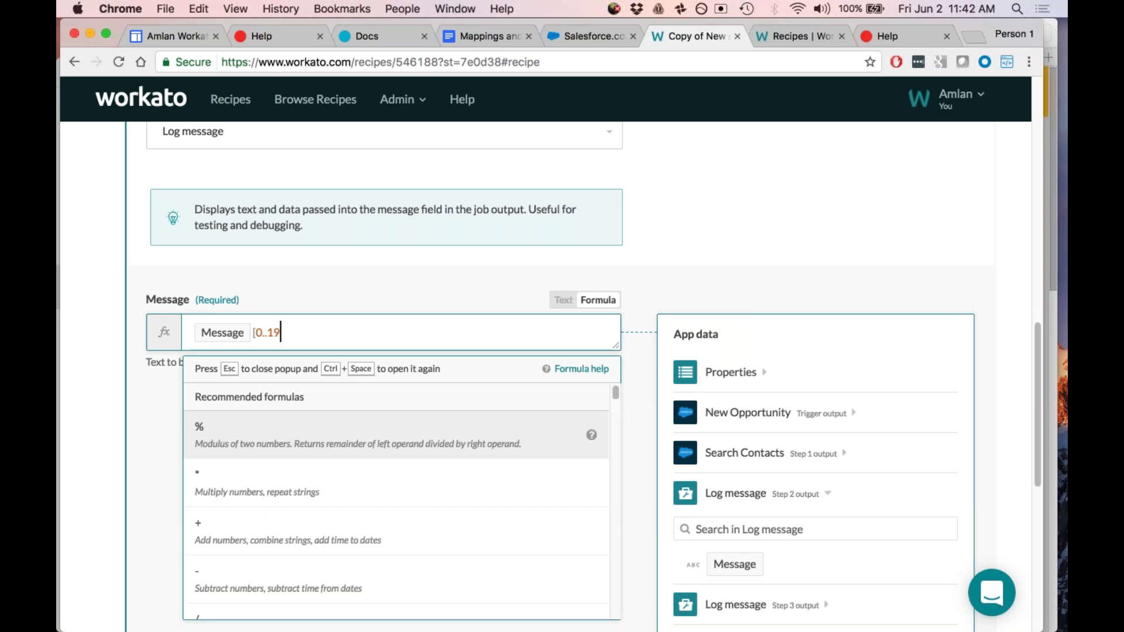
key("BackSpace")
key("BackSpace")
key("BackSpace")
key("BackSpace")
key("BackSpace")
key("BackSpace")
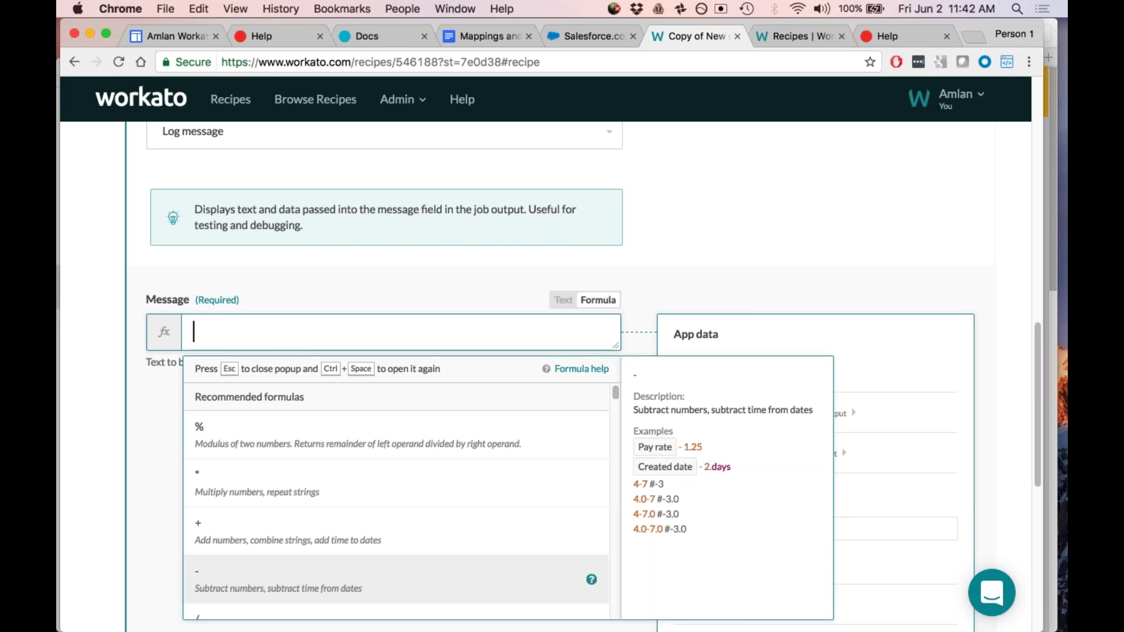
Step: Insert the Message datapill from the step 2 Log message output, append .gsub and read the function's help examples
key("Escape")
left_click(735, 565)
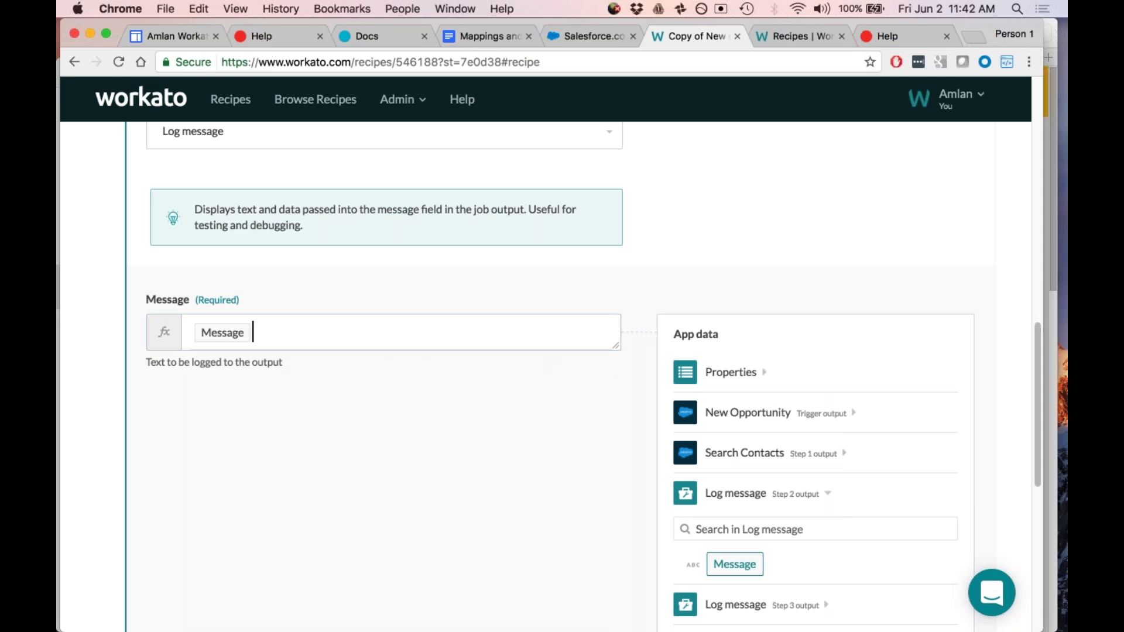
key("ctrl+space")
type(".gsub")
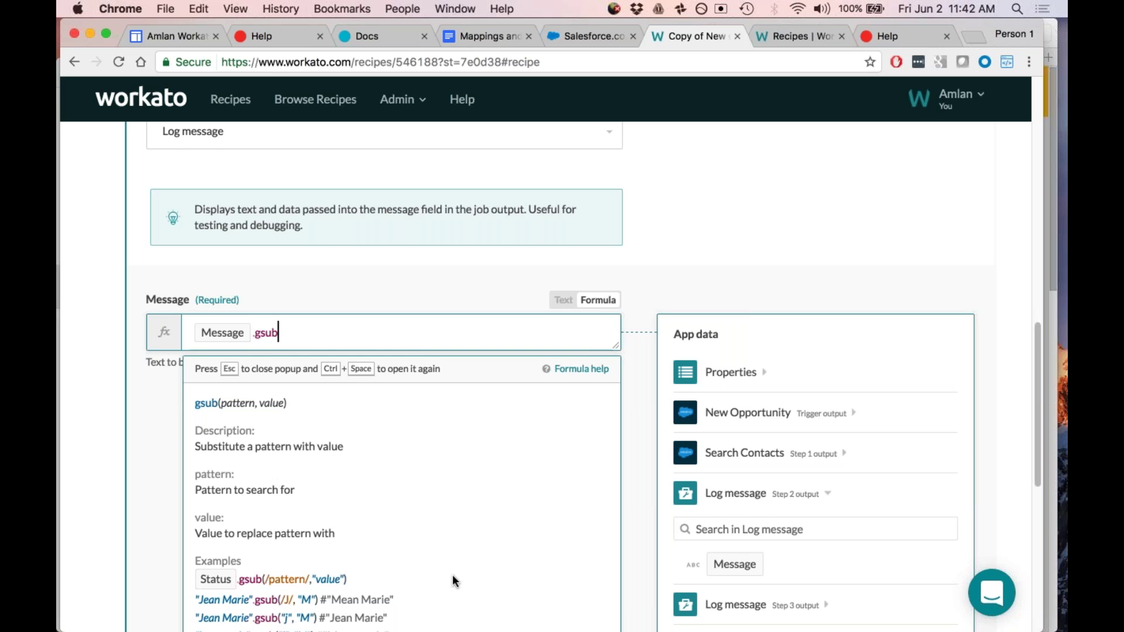
scroll(114, 533, "down", 1)
scroll(114, 534, "down", 2)
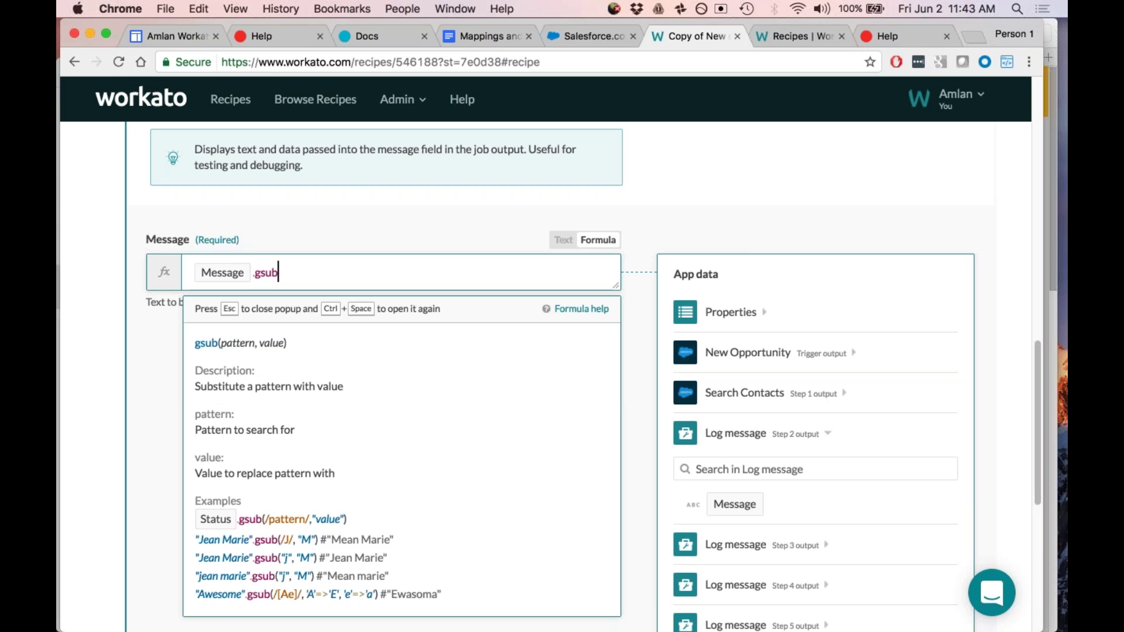
Step: Replace the gsub formula with the Amount datapill from the New Opportunity trigger output, followed by a dot
key("BackSpace")
key("BackSpace")
key("BackSpace")
key("BackSpace")
key("BackSpace")
key("BackSpace")
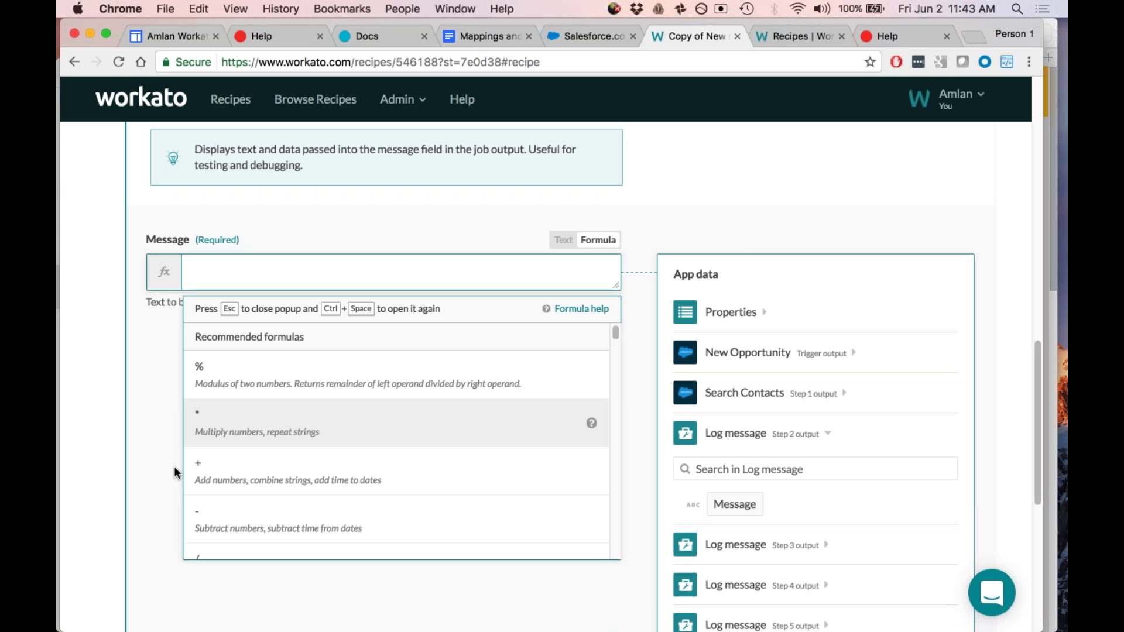
double_click(732, 358)
left_click(733, 358)
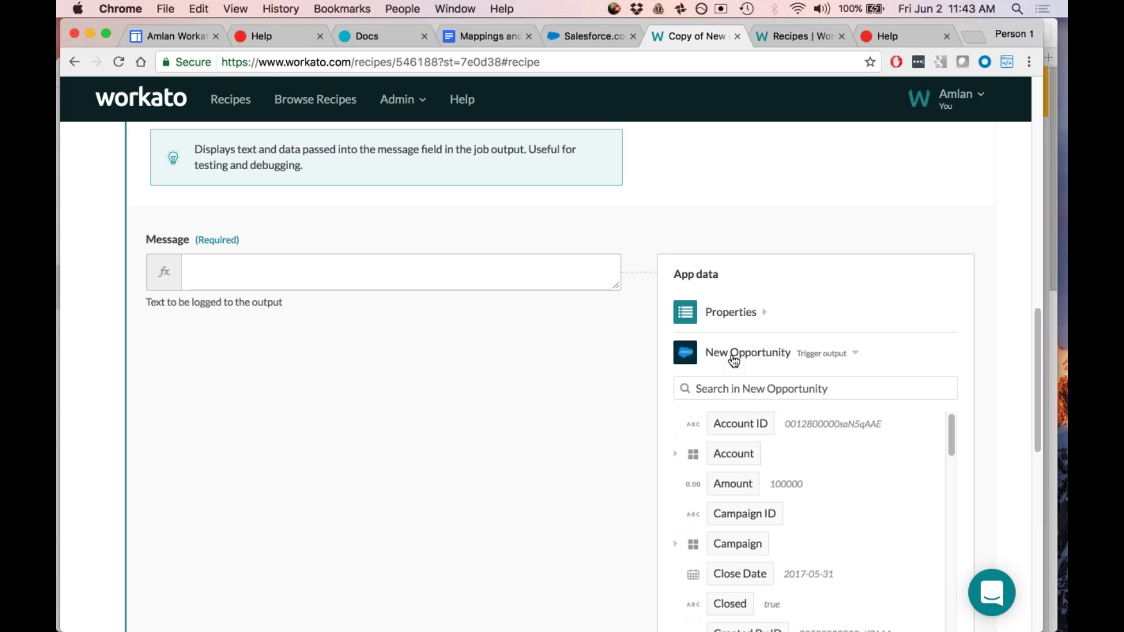
left_click(732, 484)
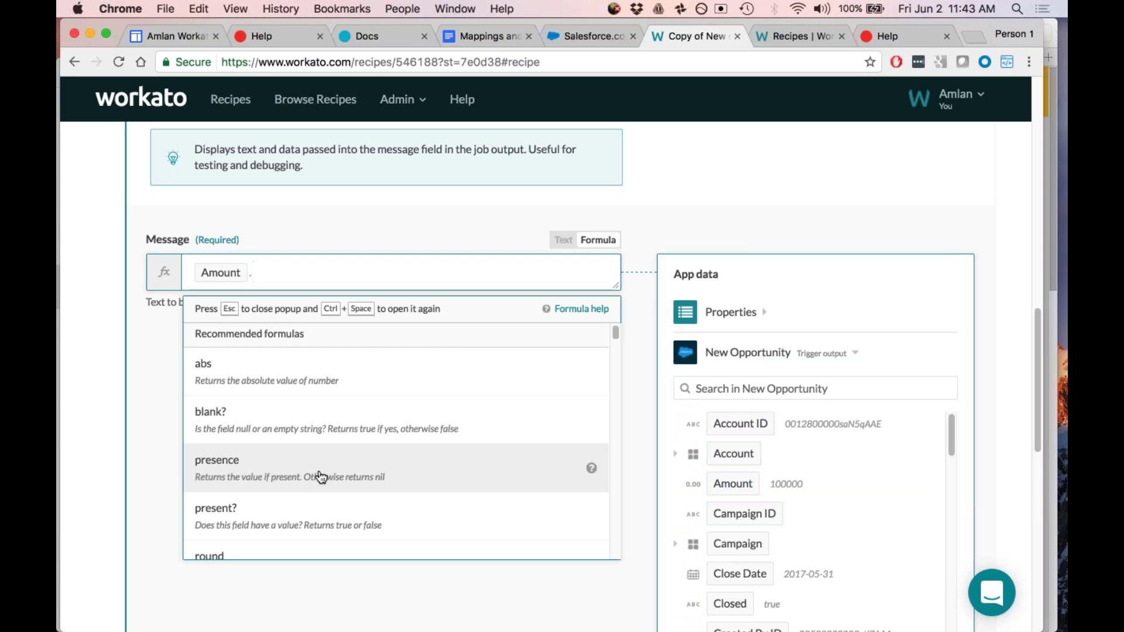
Step: Review the recommended formulas for the Amount datapill, from abs down to to_s
scroll(226, 437, "down", 1)
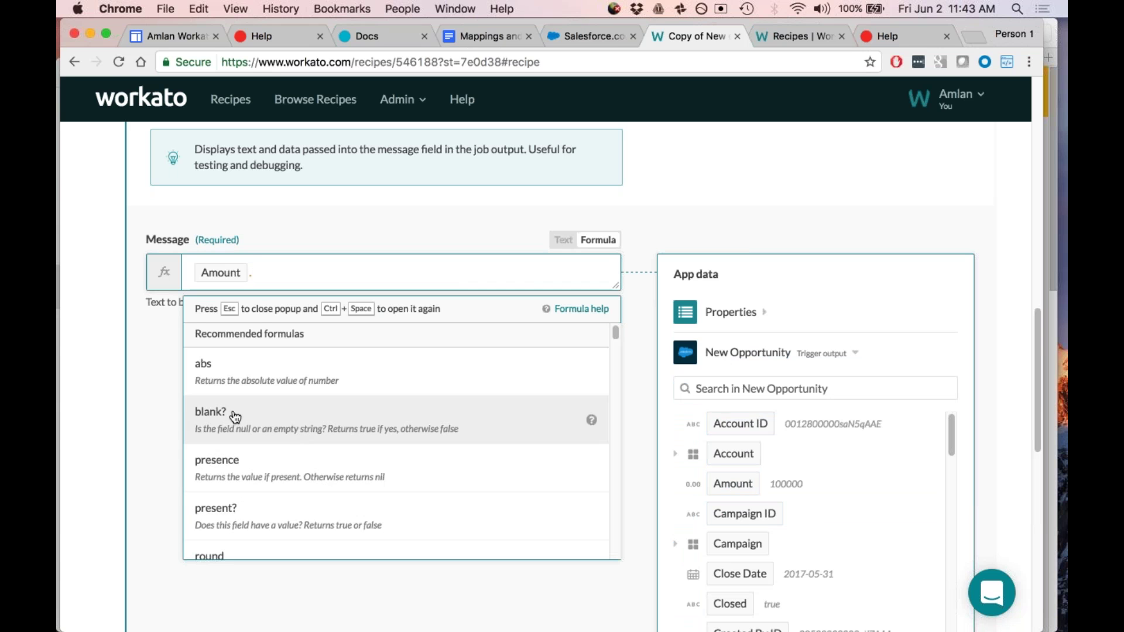
scroll(209, 394, "down", 1)
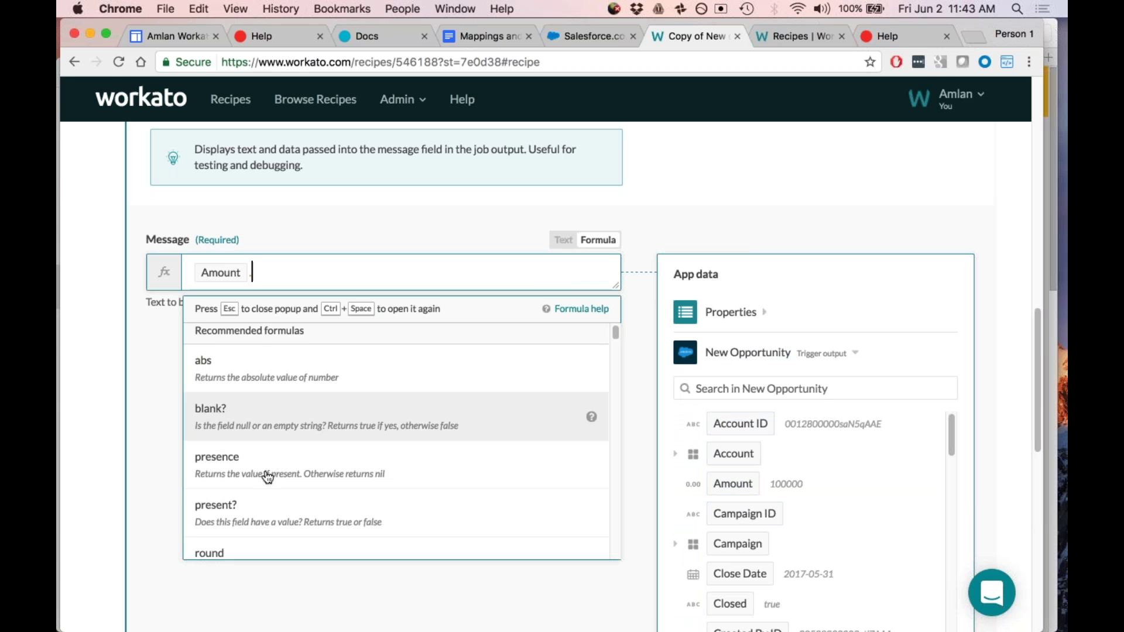
scroll(210, 422, "down", 2)
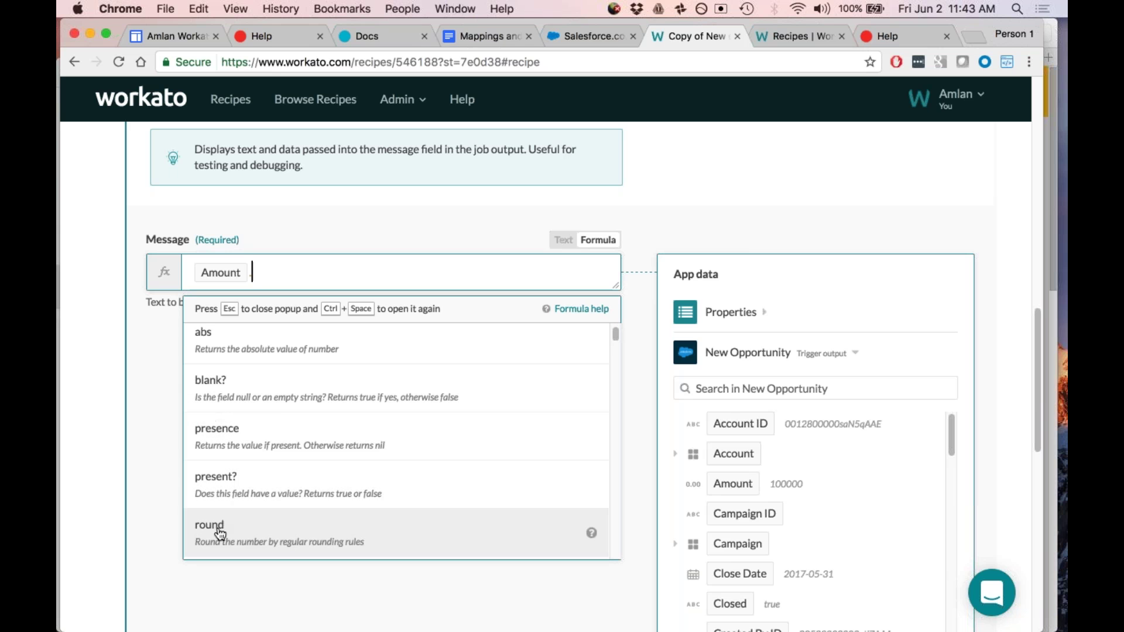
scroll(275, 496, "down", 3)
scroll(240, 515, "down", 5)
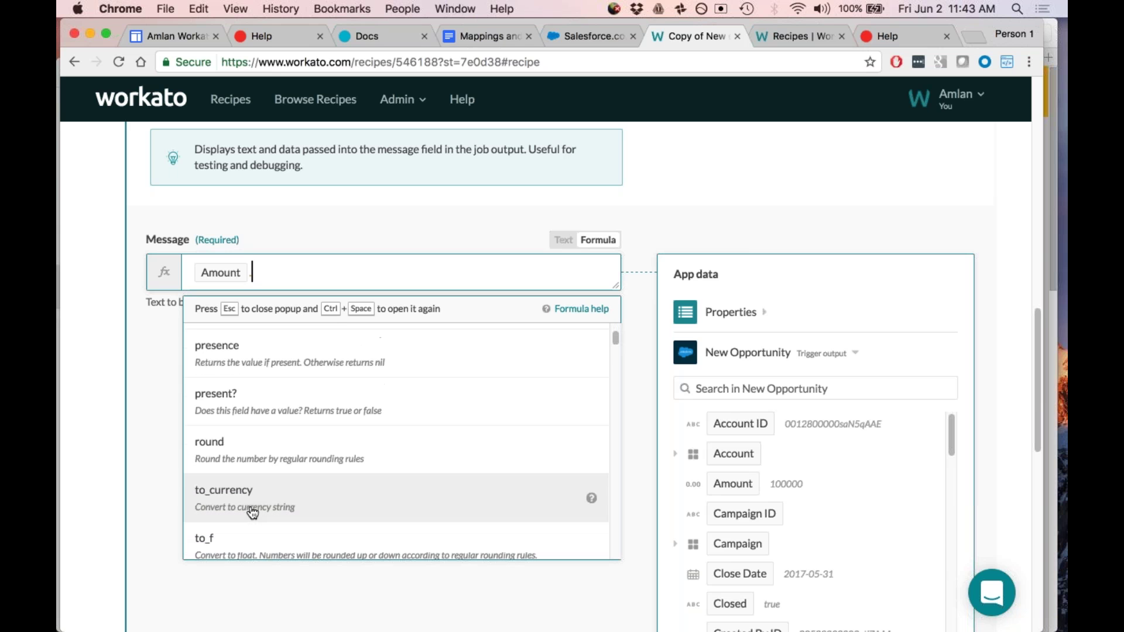
scroll(292, 473, "down", 4)
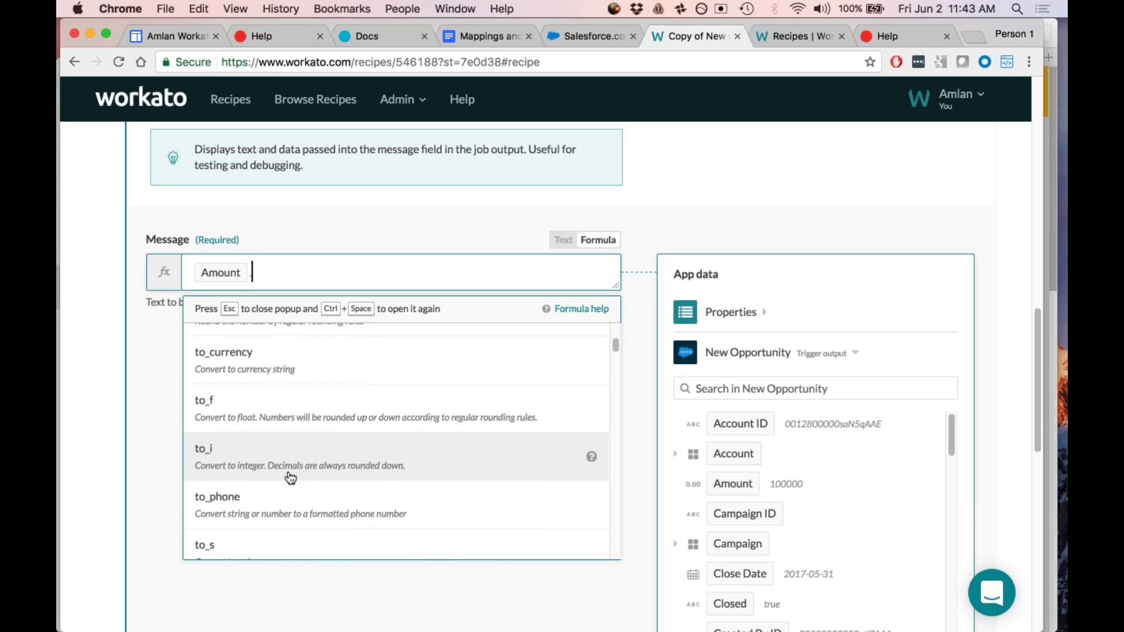
scroll(258, 474, "down", 5)
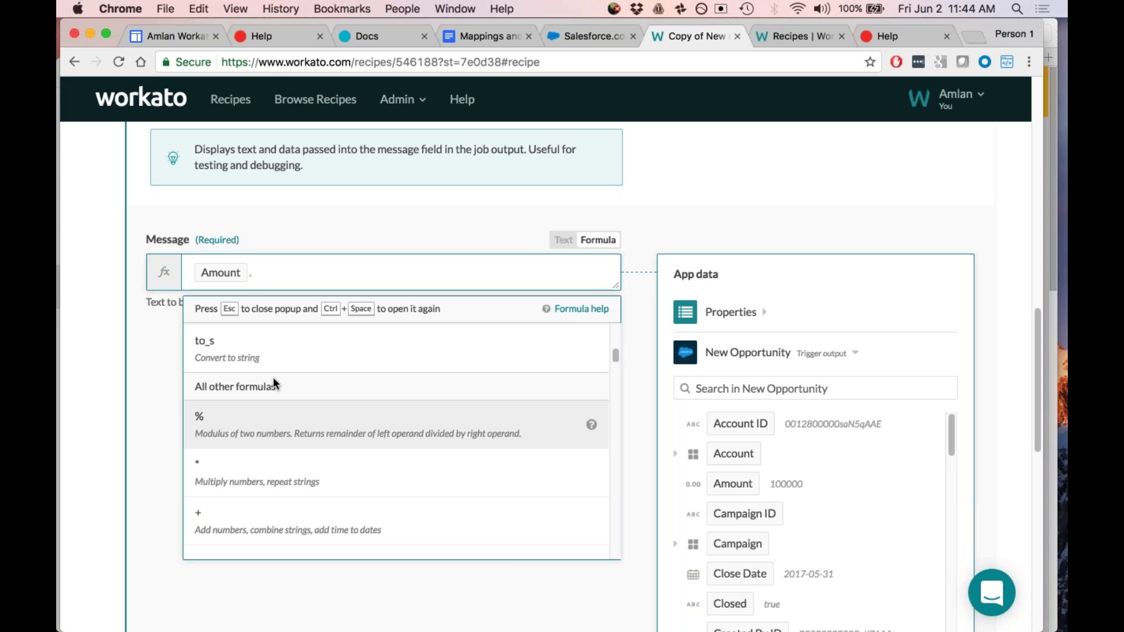
Step: Build a formula adding the Amount datapill to itself, and change the operator to subtraction
key("BackSpace")
type("+")
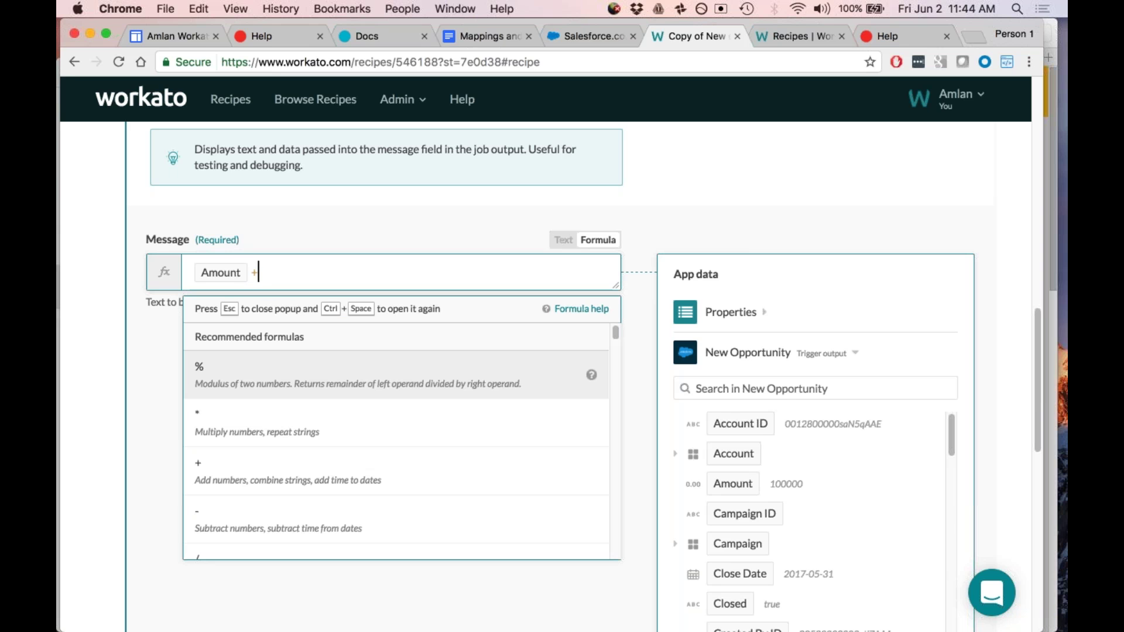
left_click(732, 484)
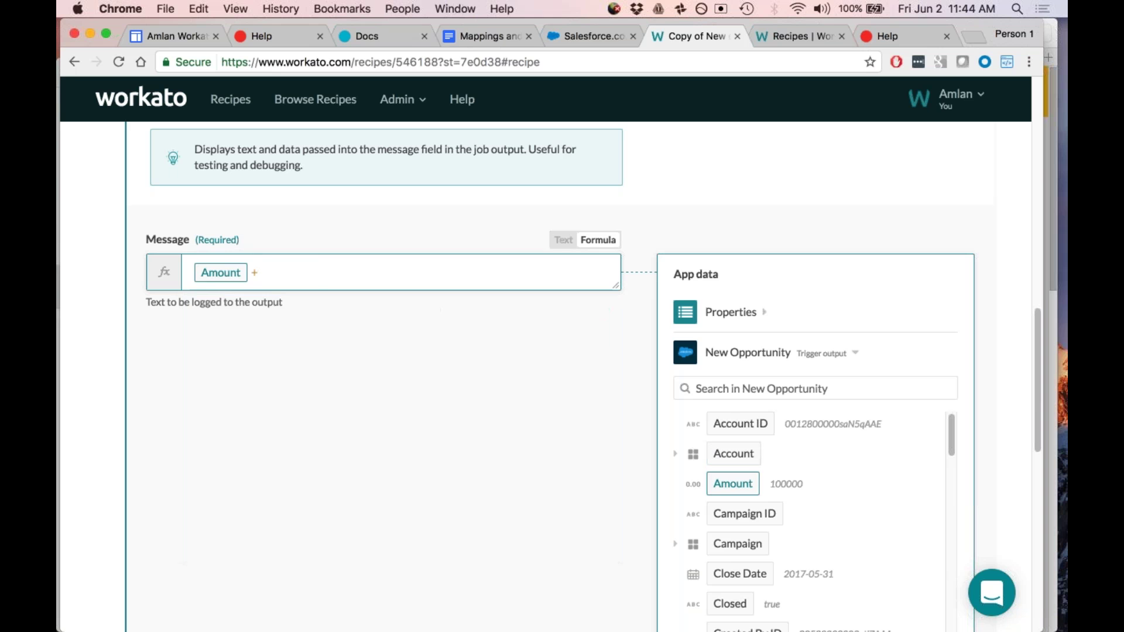
key("BackSpace")
key("BackSpace")
type("- Amount")
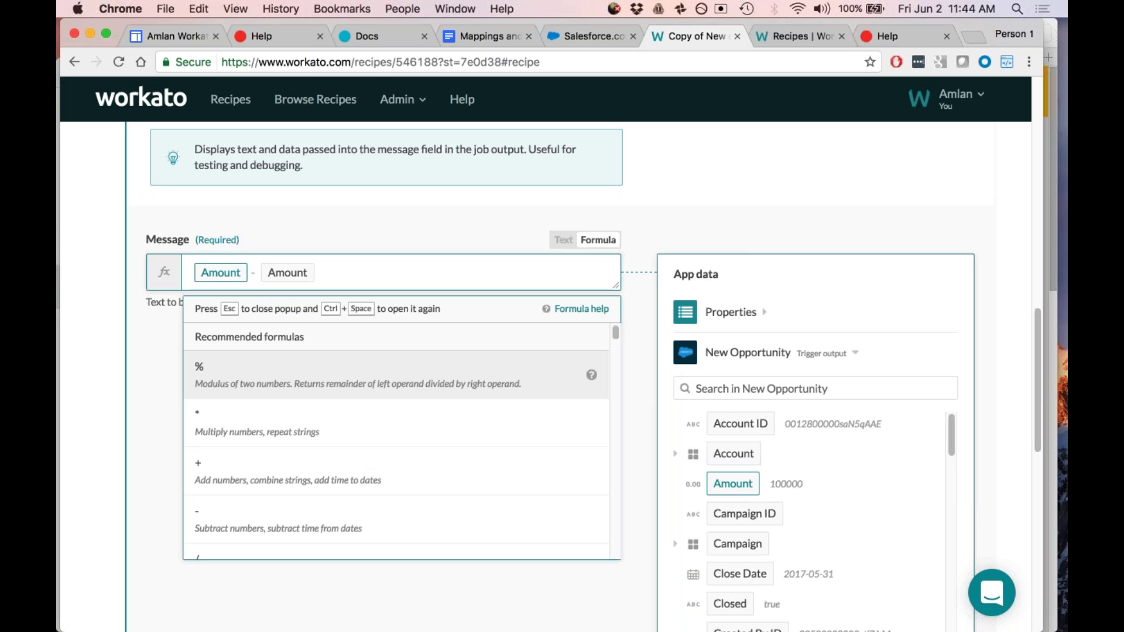
Step: Try the division and modulus operators in place of subtraction in the Amount formula
key("BackSpace")
key("BackSpace")
type("/")
key("BackSpace")
type("%")
Step: Reduce the formula to a single Amount datapill and apply the .abs function to it
key("BackSpace")
key("Delete")
type(".ab")
type("s")
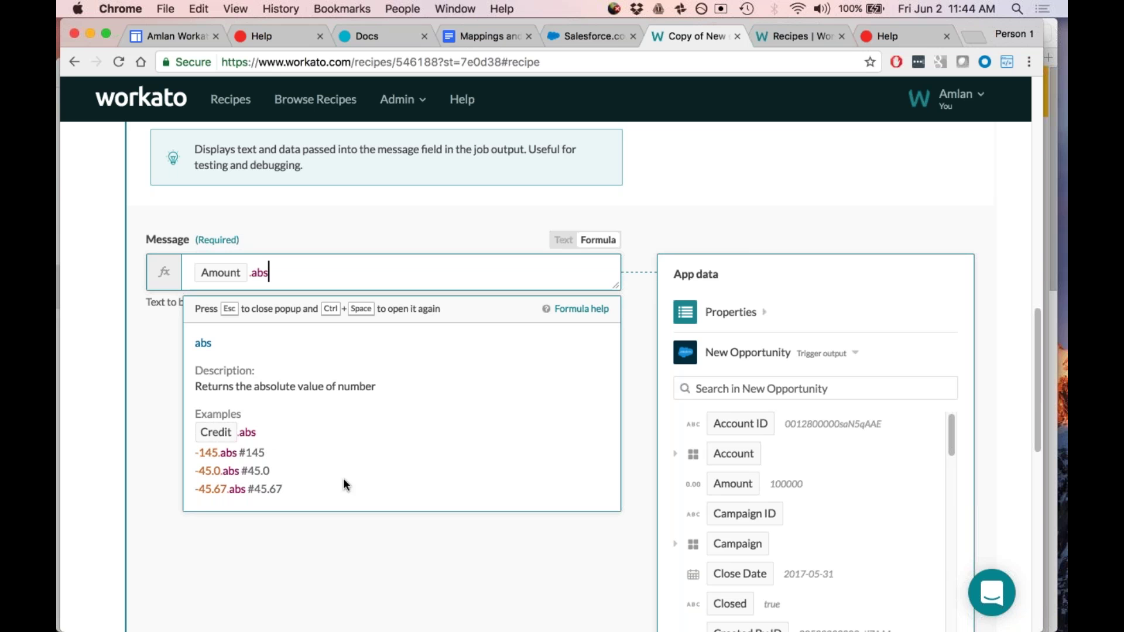
Step: Replace abs with the round function on the Amount datapill
key("BackSpace")
key("BackSpace")
key("BackSpace")
type("round")
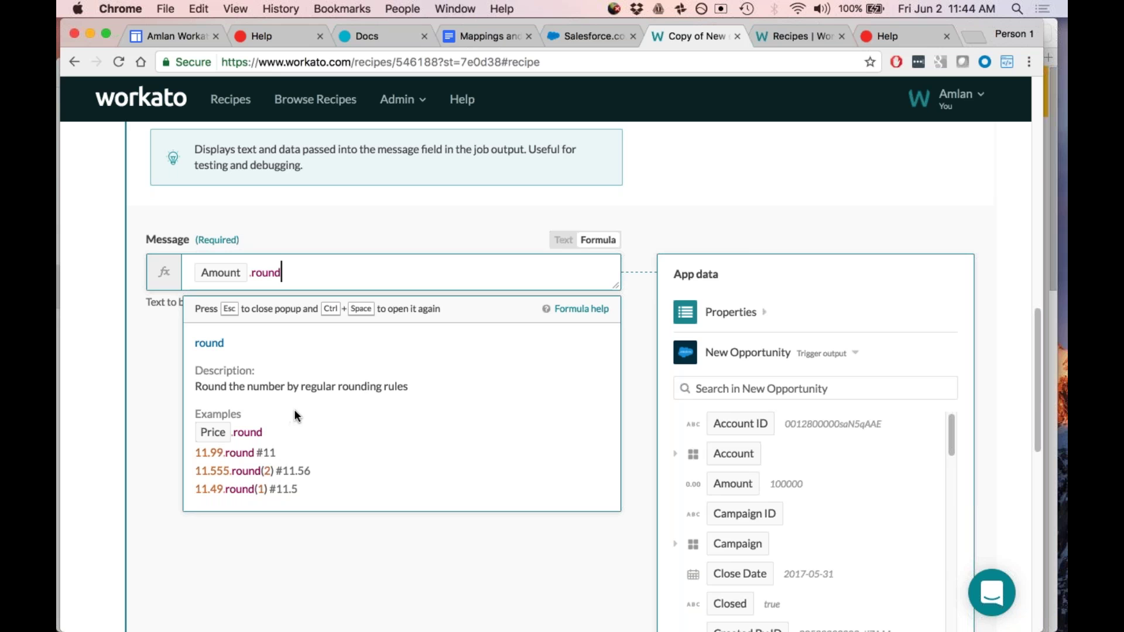
Step: Replace the Amount formula with the New Opportunity trigger's Close Date datapill followed by a dot
key("BackSpace")
key("BackSpace")
key("BackSpace")
key("BackSpace")
key("BackSpace")
key("BackSpace")
key("BackSpace")
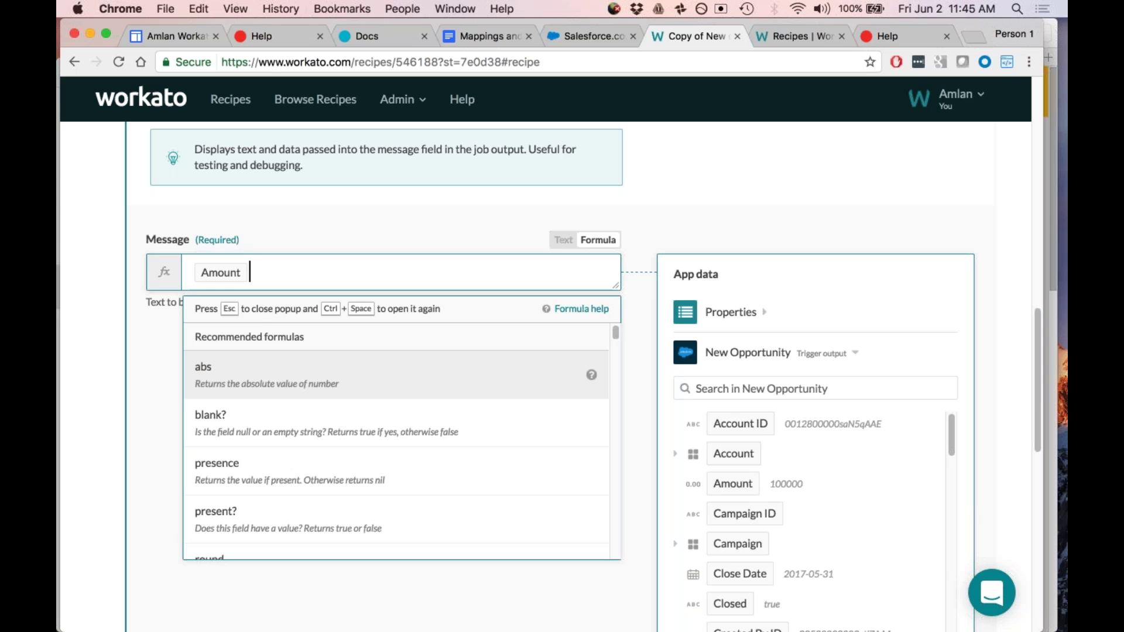
key("Down")
key("Down")
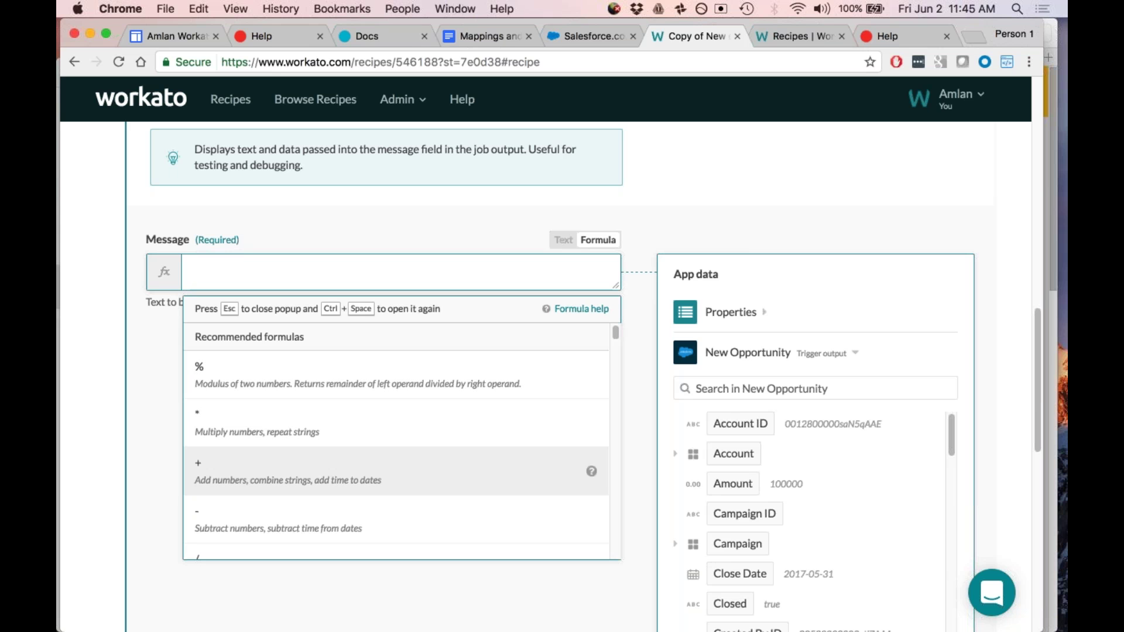
left_click(729, 575)
type(".")
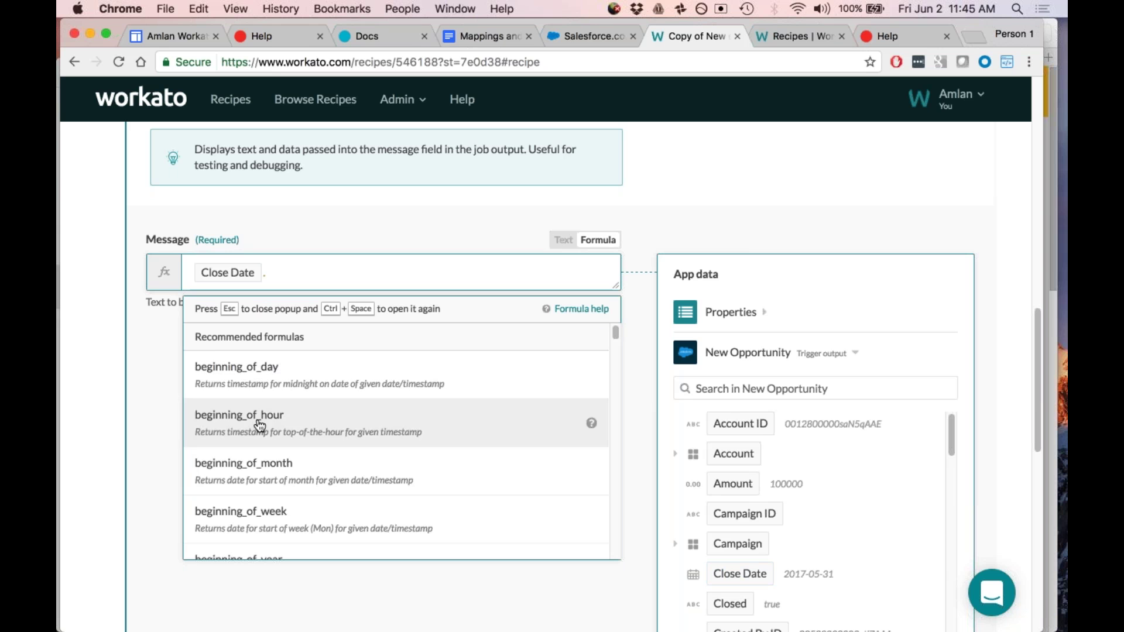
Step: Review the recommended date formulas for Close Date, including beginning_of_month, in_time_zone, strftime, to_date, utc, wday and yweek
scroll(269, 528, "down", 1)
scroll(268, 528, "down", 2)
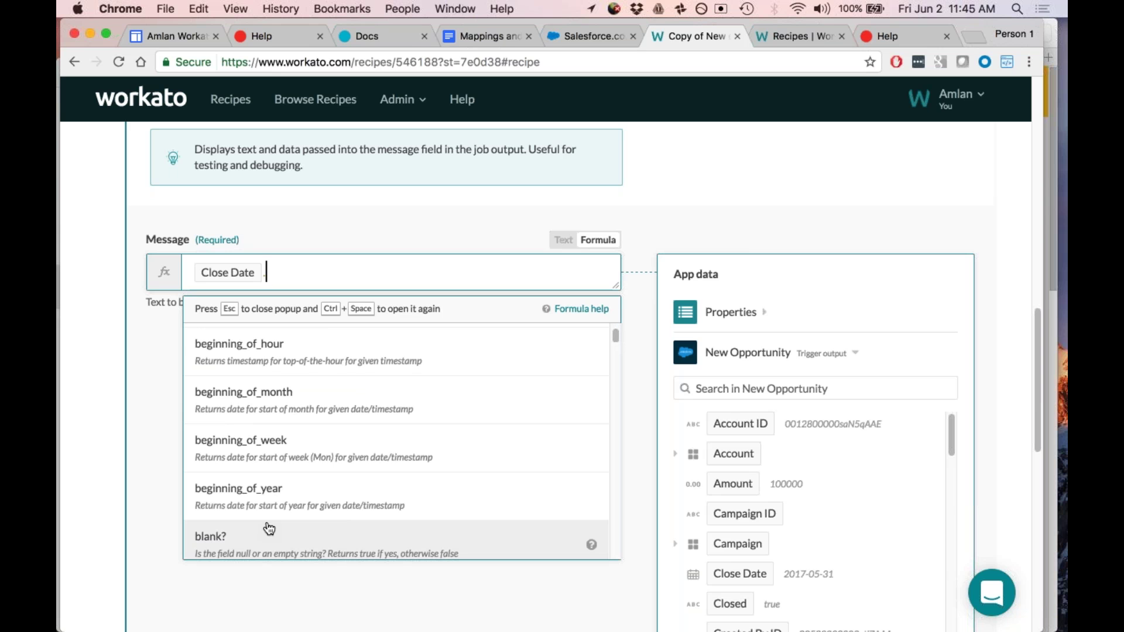
scroll(315, 501, "down", 3)
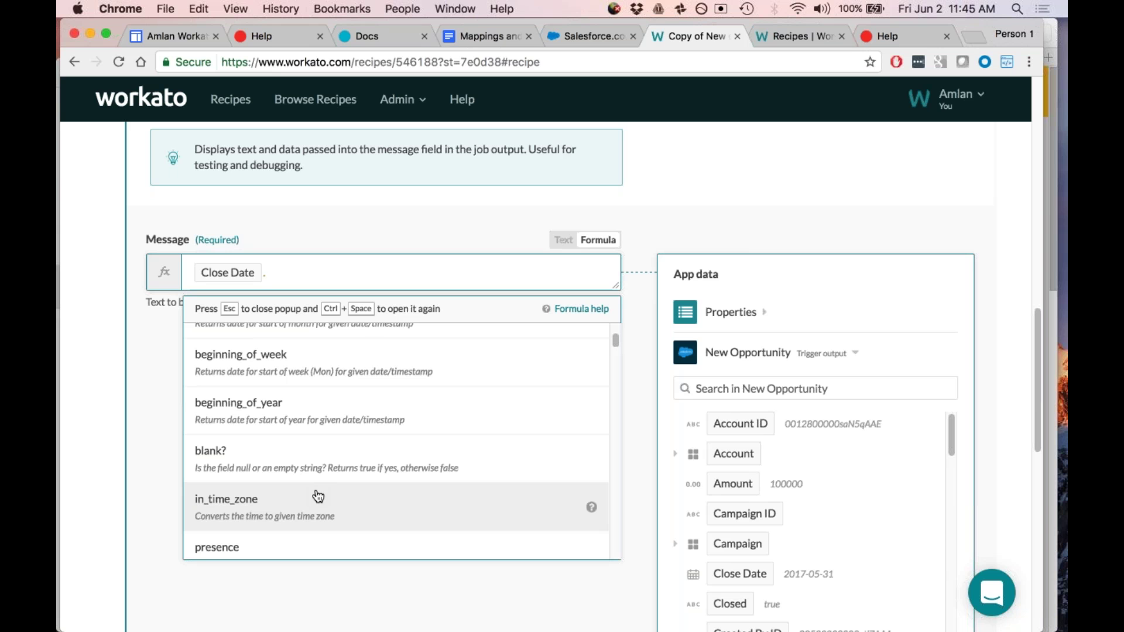
scroll(321, 495, "down", 2)
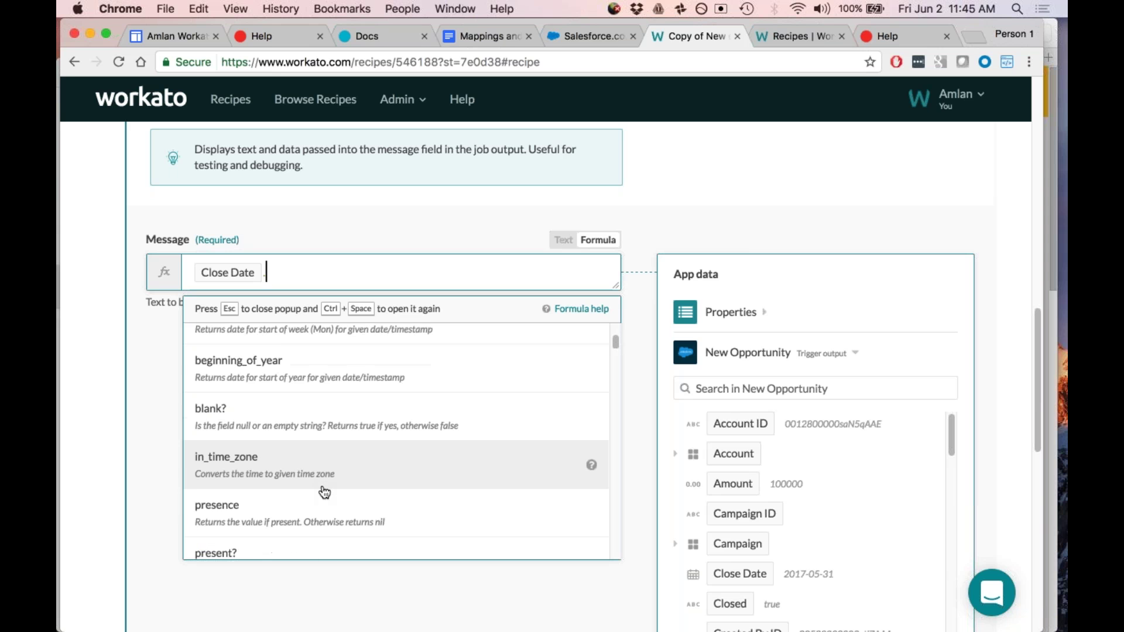
scroll(325, 492, "down", 6)
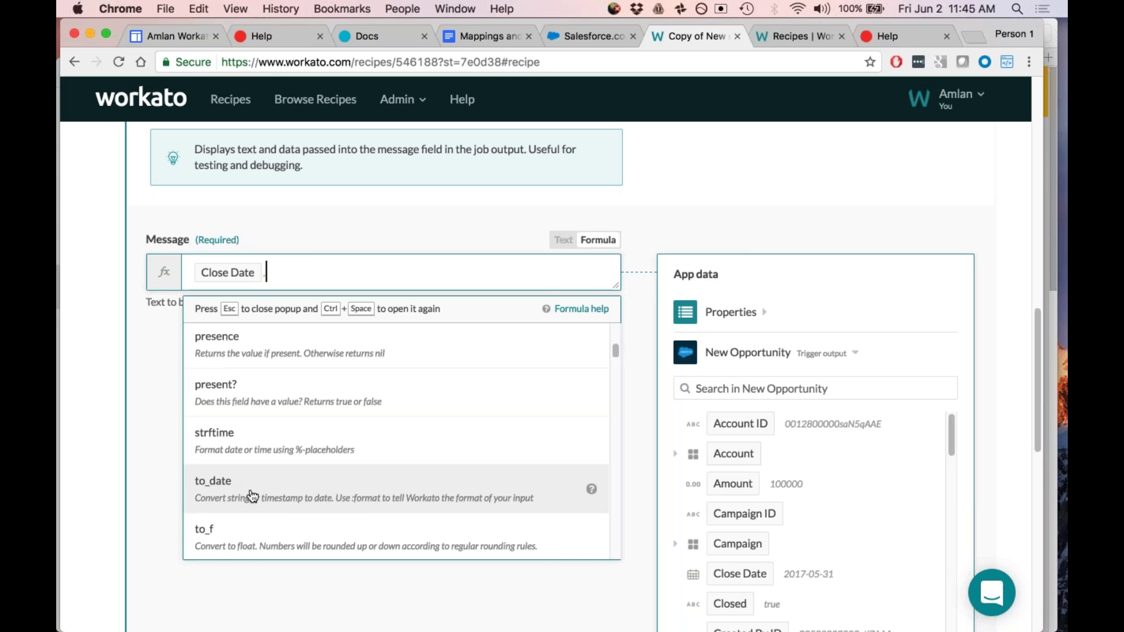
scroll(269, 491, "down", 1)
scroll(271, 491, "down", 1)
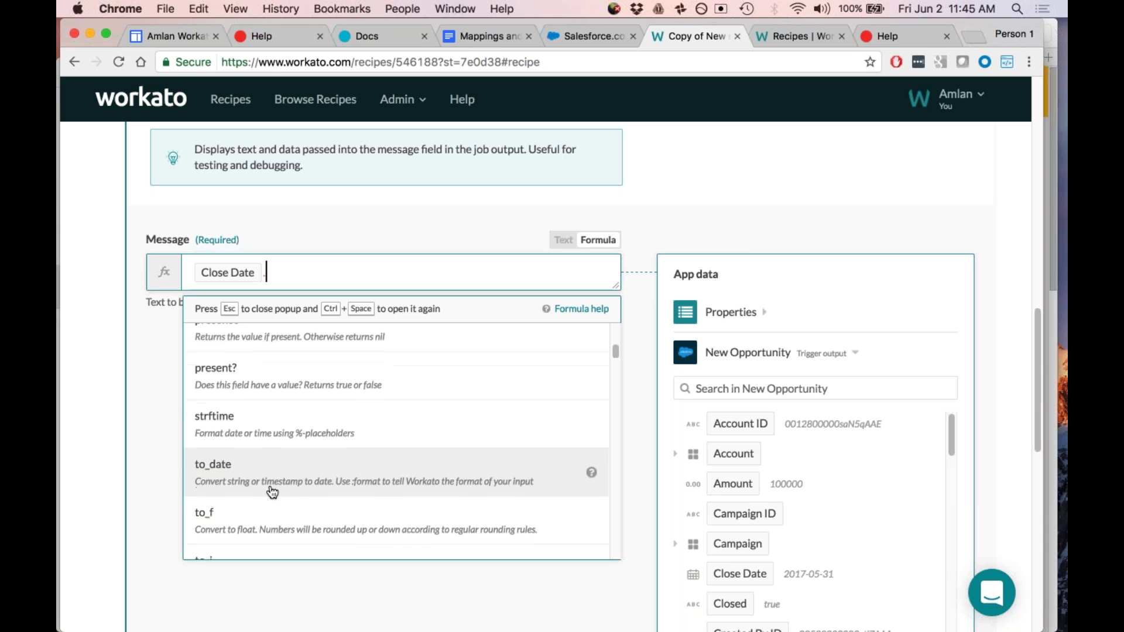
scroll(271, 493, "down", 5)
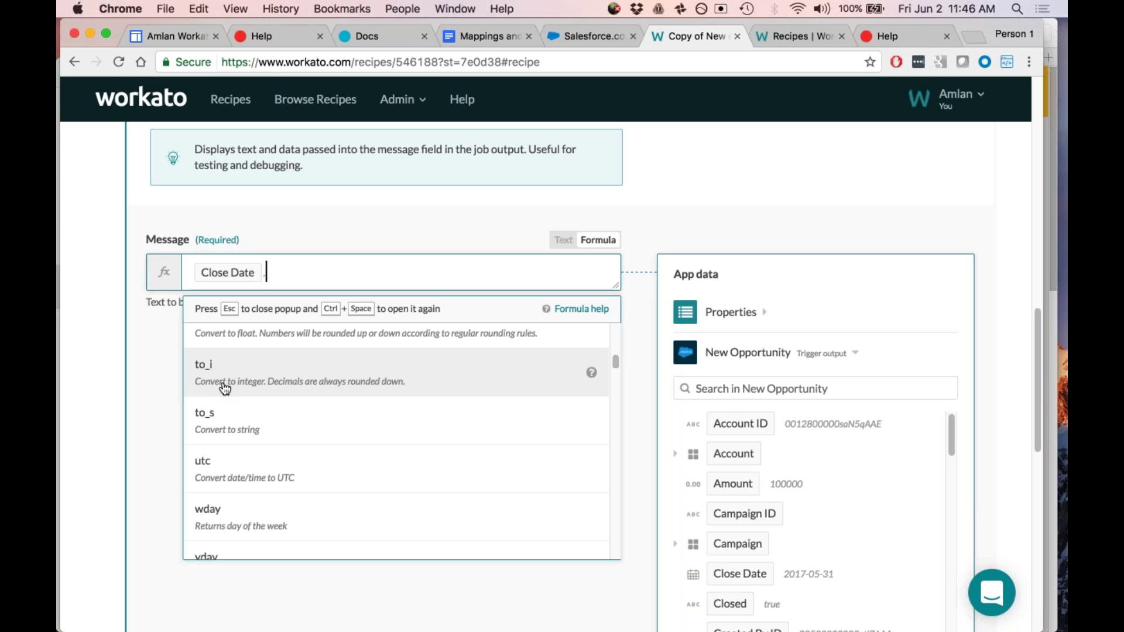
scroll(226, 410, "down", 1)
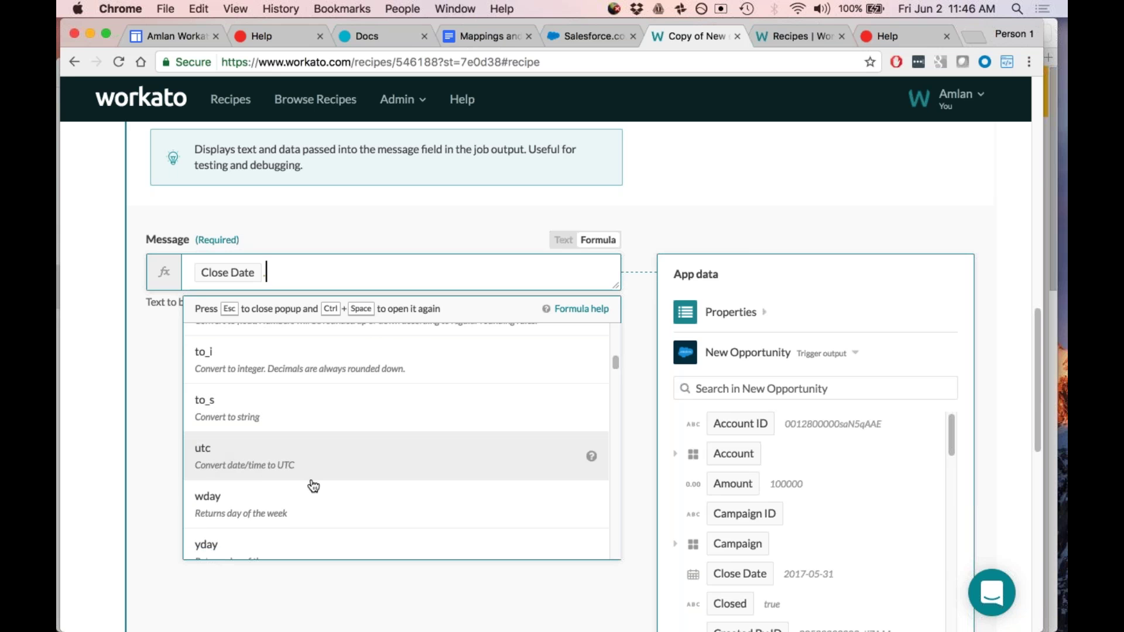
scroll(316, 477, "down", 1)
scroll(313, 477, "down", 2)
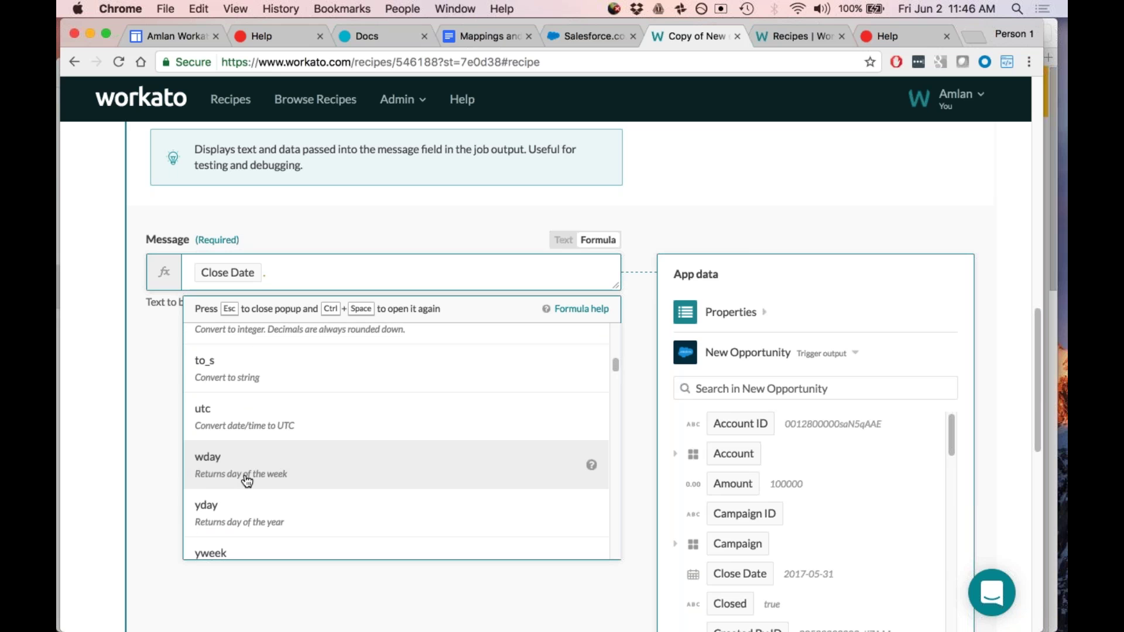
scroll(243, 484, "down", 2)
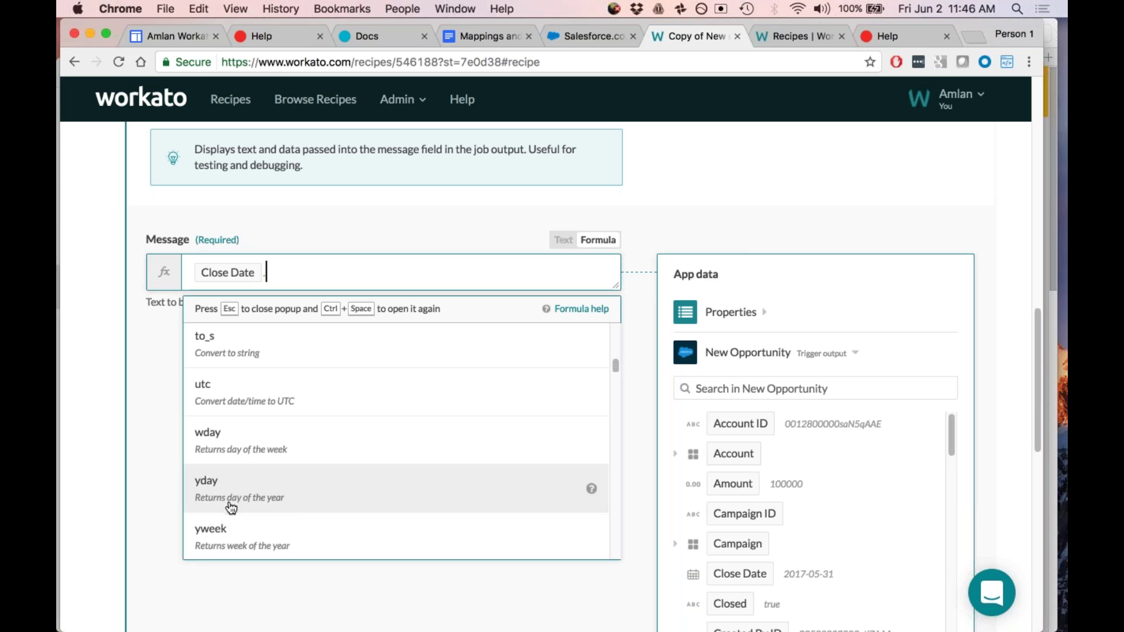
scroll(294, 502, "down", 1)
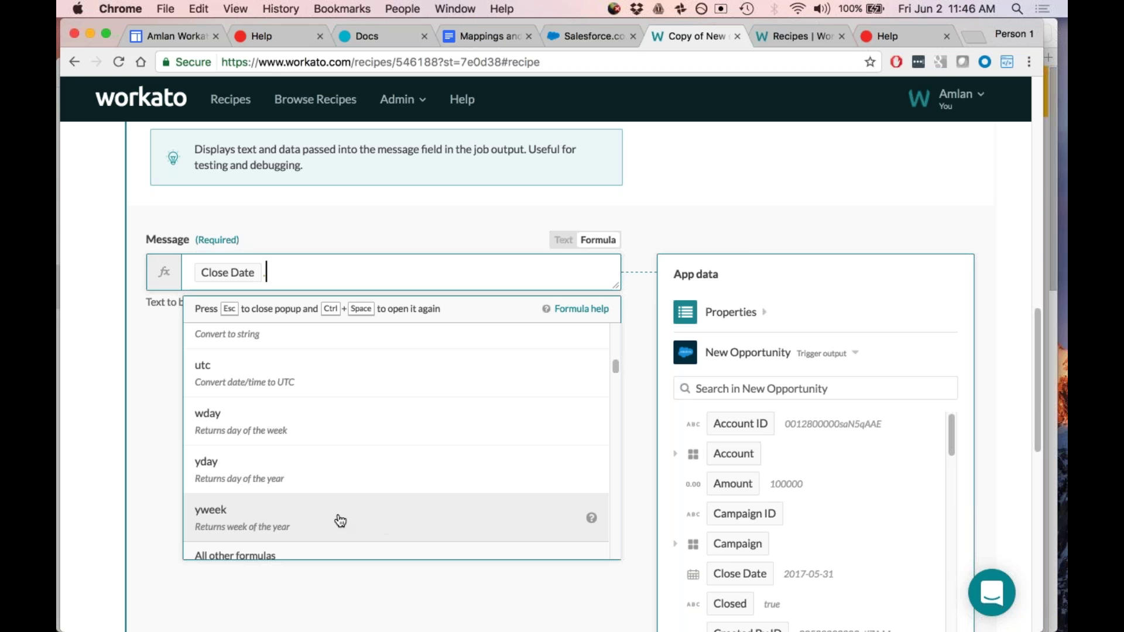
scroll(339, 519, "down", 2)
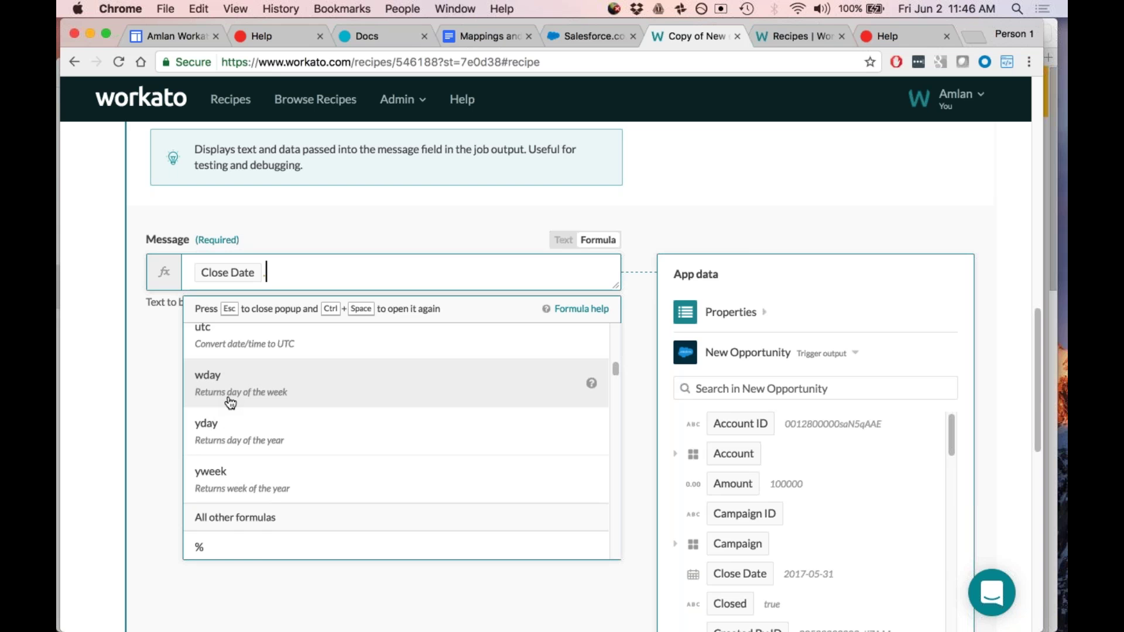
Step: Change the formula to subtract the New Opportunity trigger's Close Date datapill from the existing Close Date datapill
key("BackSpace")
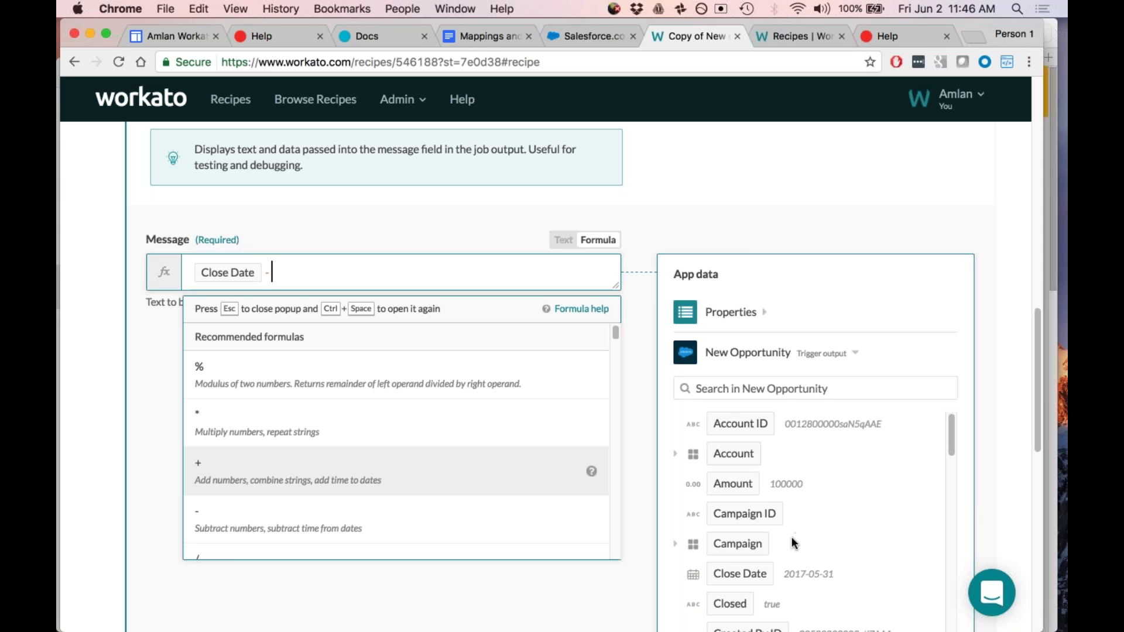
scroll(784, 546, "down", 2)
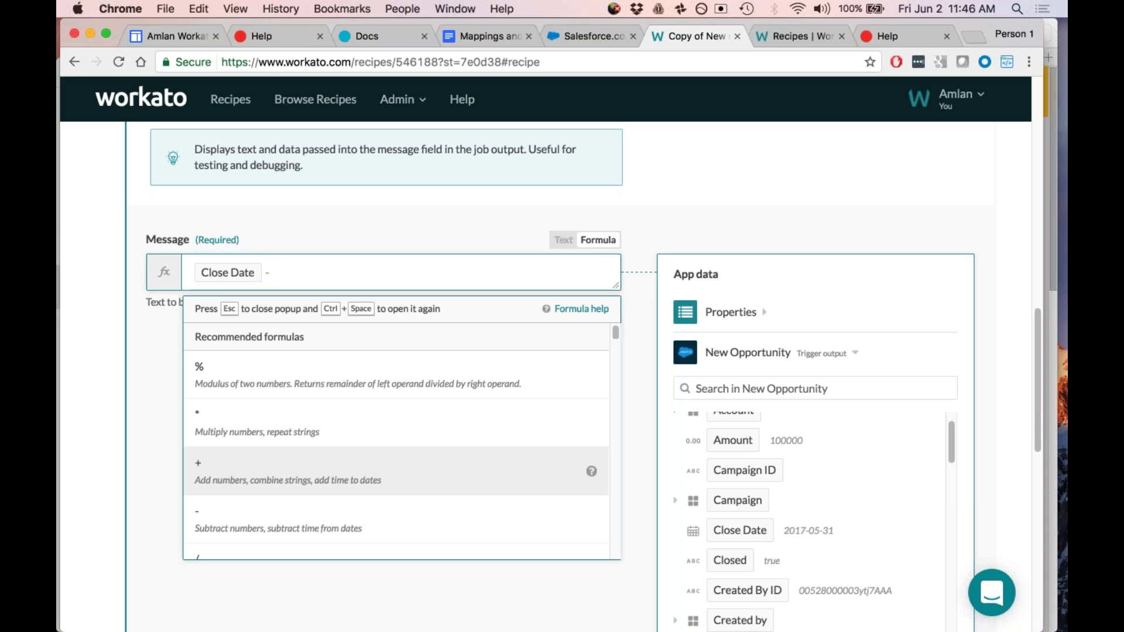
left_click(752, 532)
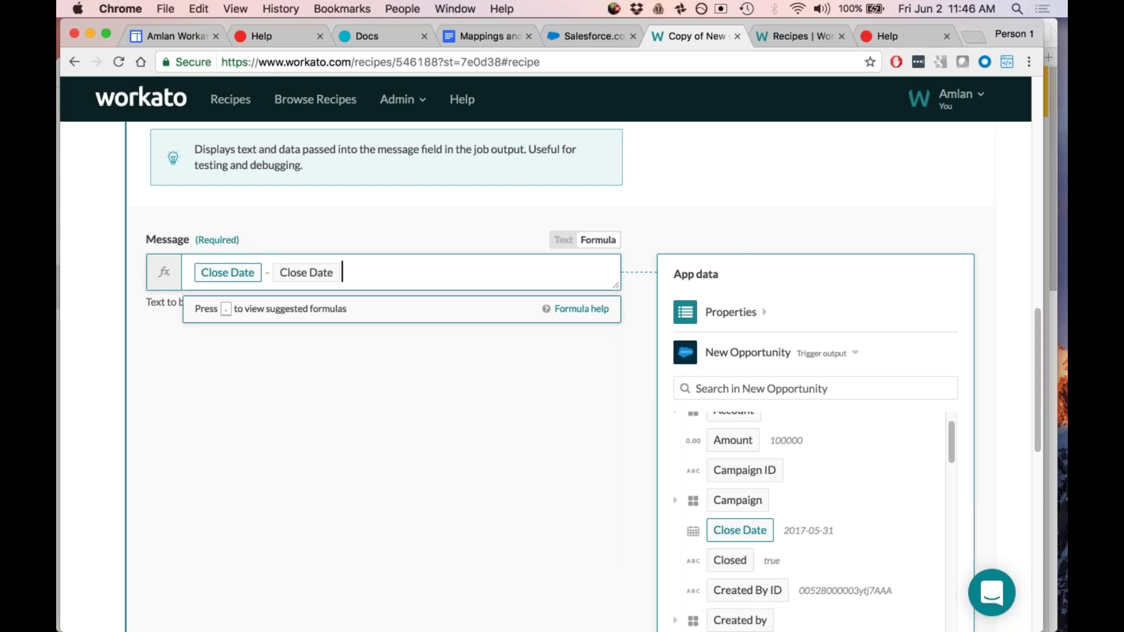
Step: Replace the subtraction with an addition so the formula reads Close Date + 2.days
key("BackSpace")
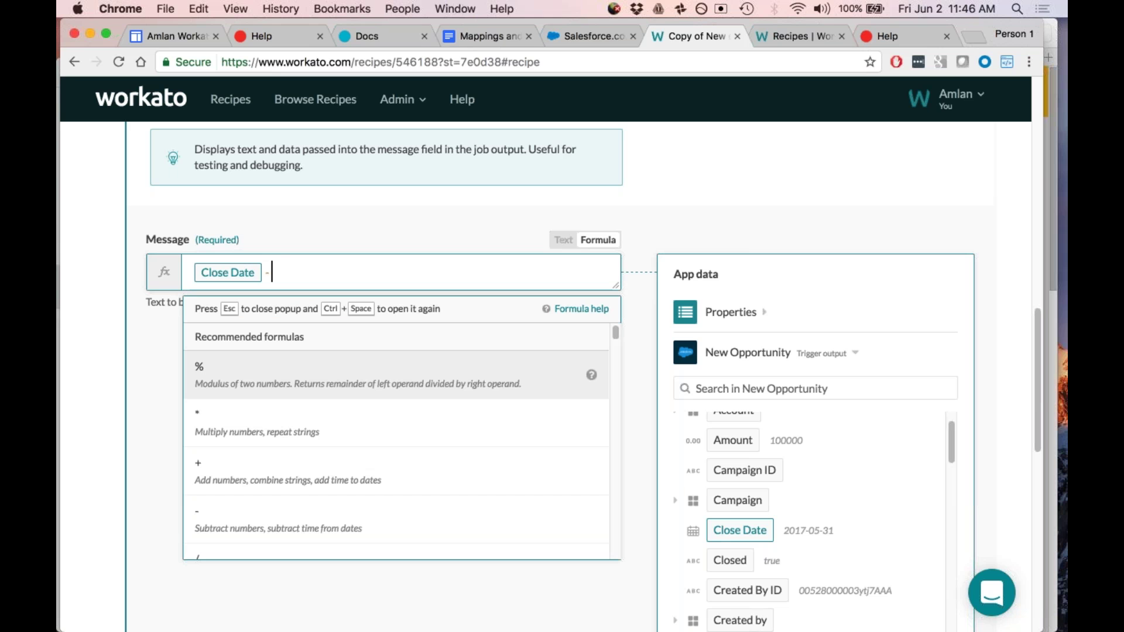
type("+ 2")
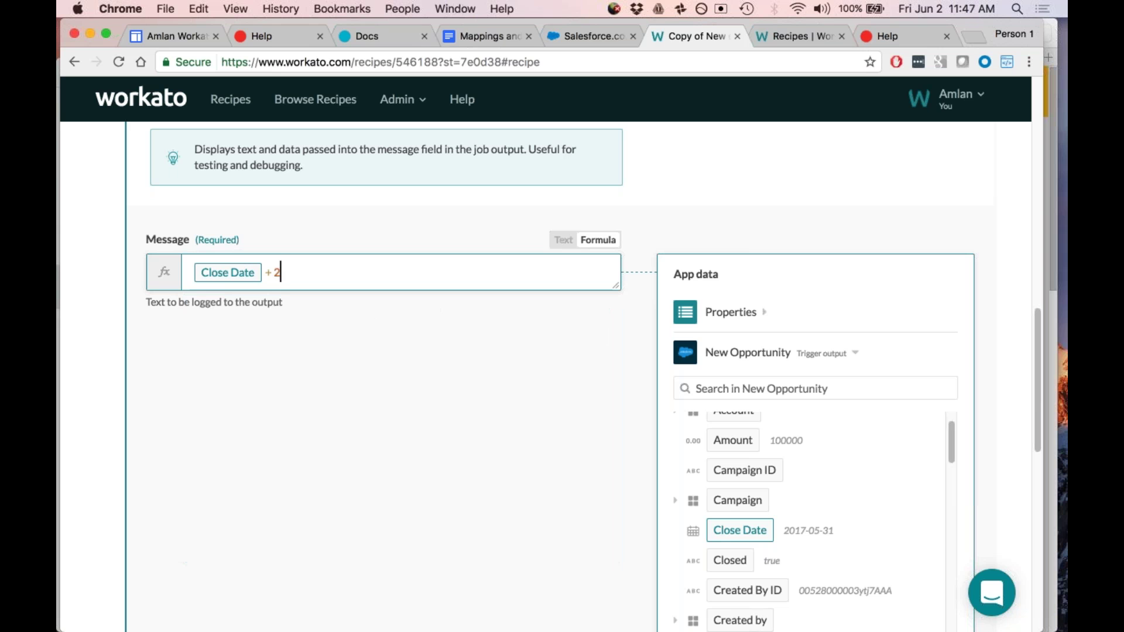
type(".da")
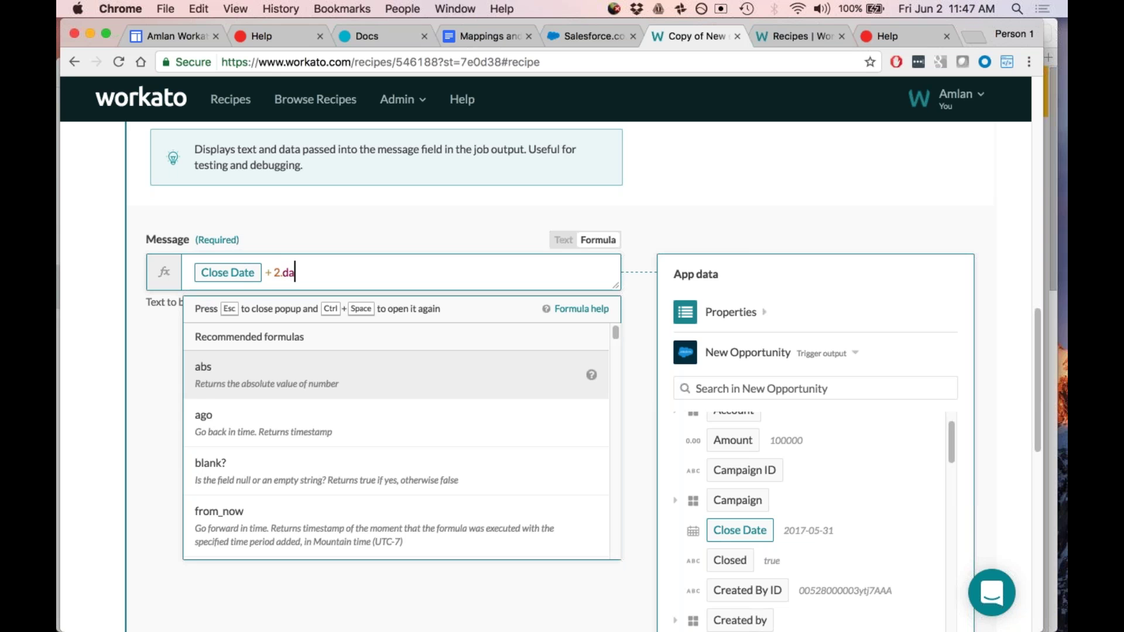
type("ys")
Step: Change the time unit added to Close Date to weeks, making it + 2.weeks
key("BackSpace")
key("BackSpace")
key("BackSpace")
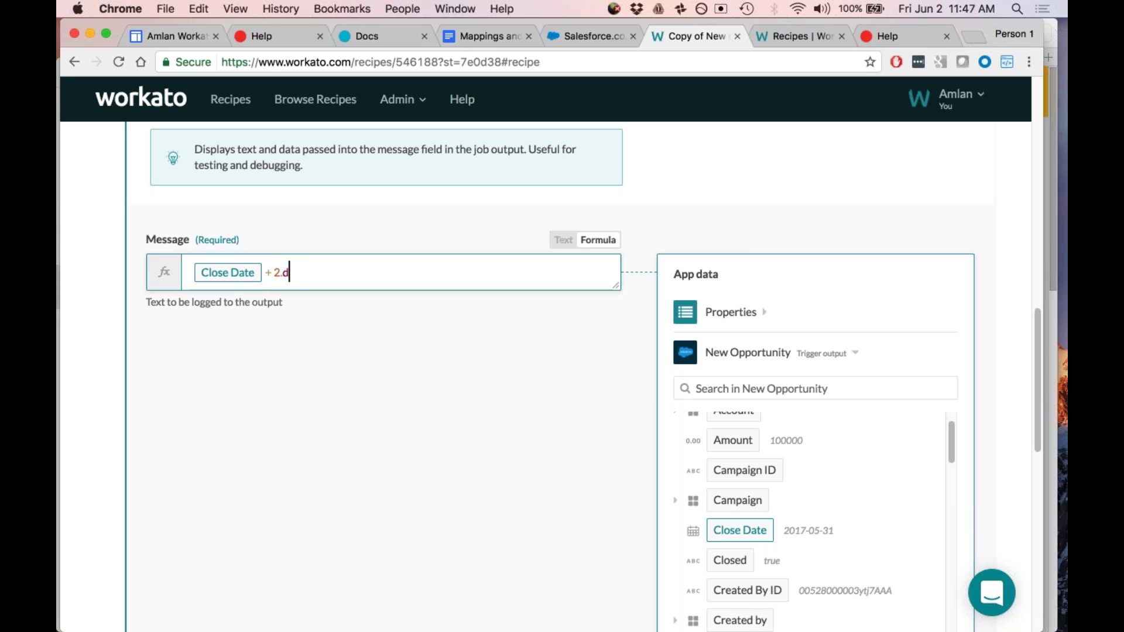
key("BackSpace")
type("weeks")
Step: Change the time unit added to Close Date to months, making it + 2.months
key("BackSpace")
key("BackSpace")
key("BackSpace")
key("BackSpace")
key("BackSpace")
type("mo")
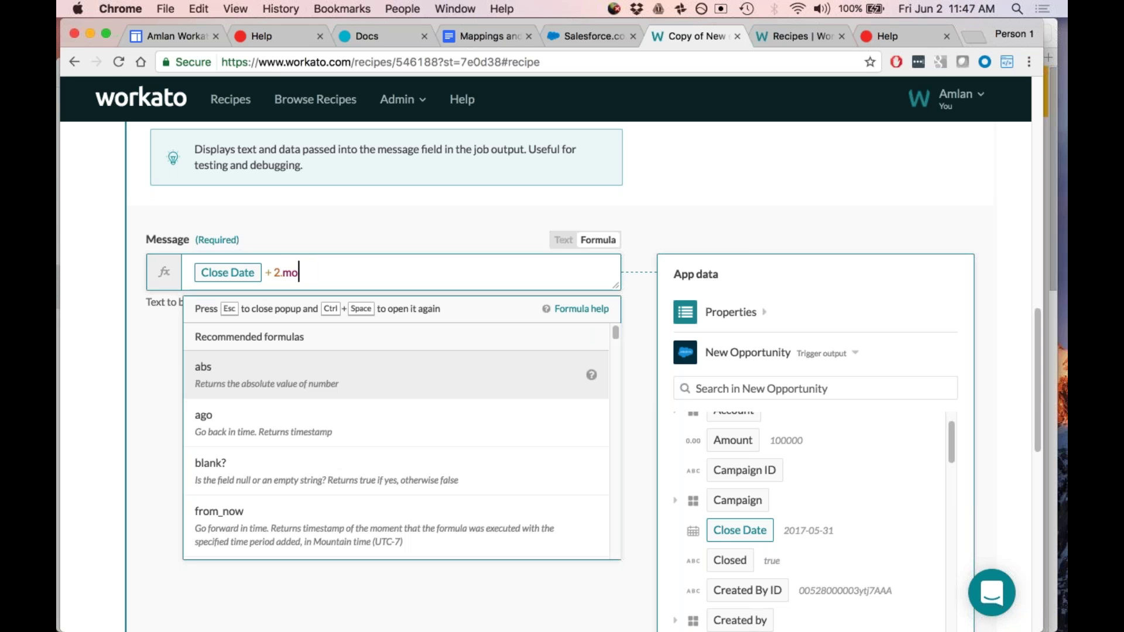
type("nths")
Step: Change the time unit added to Close Date to years, making it + 2.years
key("BackSpace")
key("BackSpace")
key("BackSpace")
key("BackSpace")
key("BackSpace")
key("BackSpace")
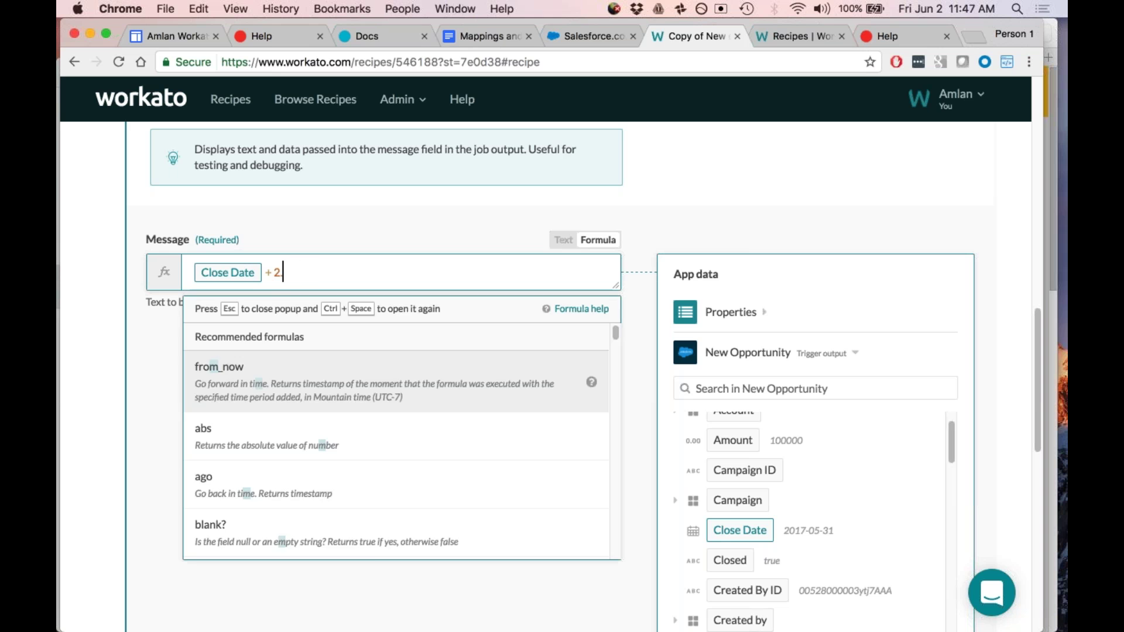
type("years")
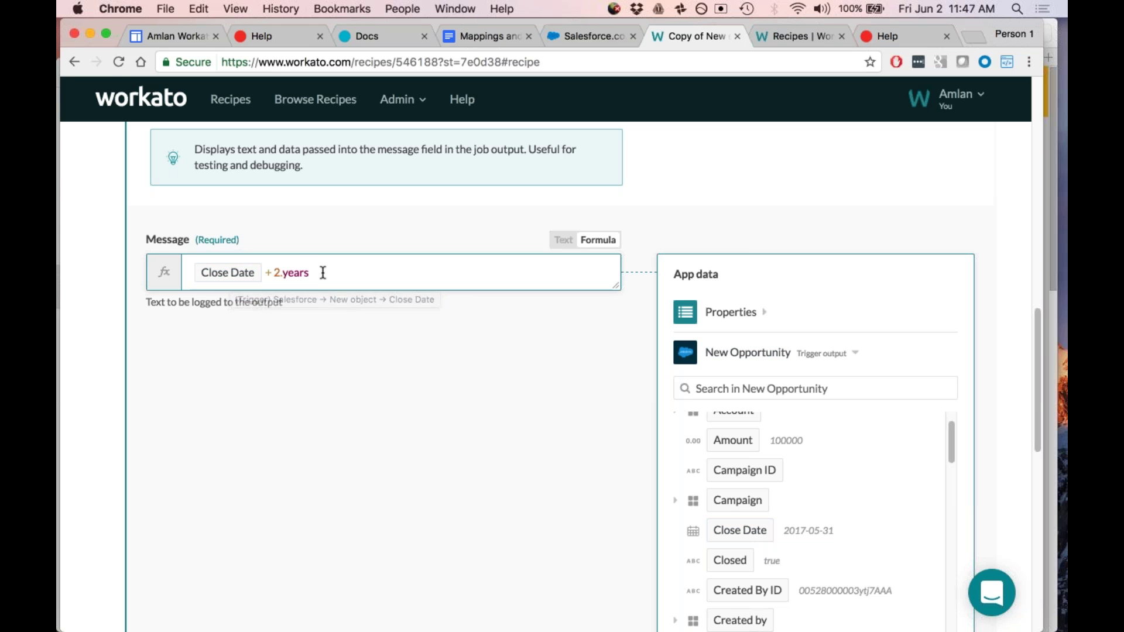
Step: Replace the period added to Close Date with 30.days
key("BackSpace")
key("BackSpace")
key("BackSpace")
key("BackSpace")
key("BackSpace")
key("BackSpace")
key("BackSpace")
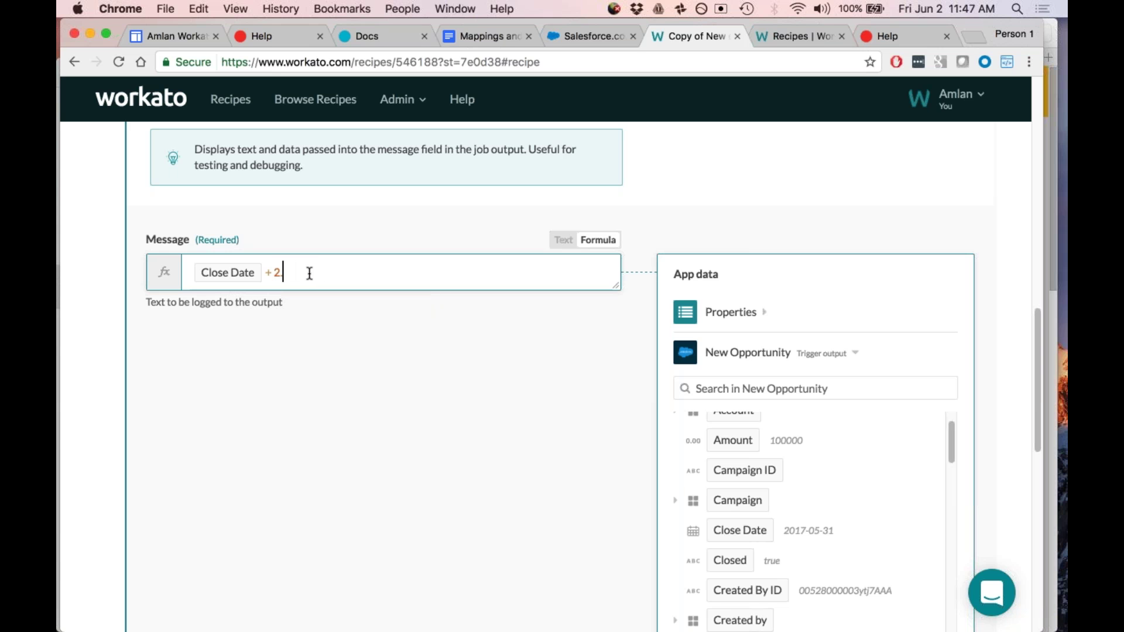
type("30.day")
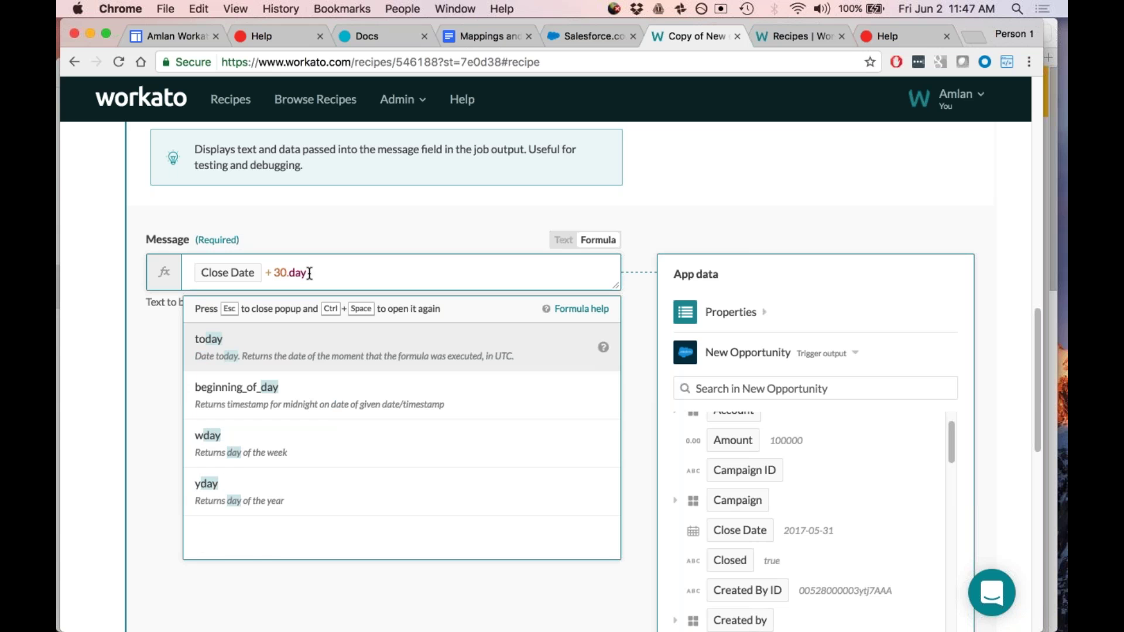
type("s")
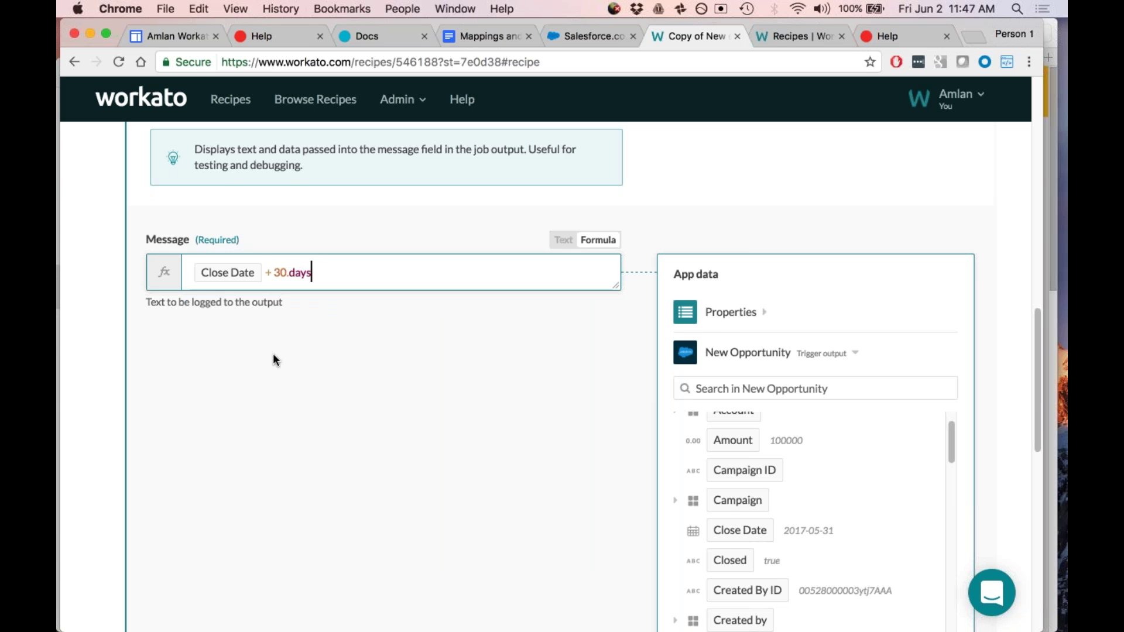
Step: Review the recipe's list of steps above the log message action in step 8
scroll(273, 353, "up", 1)
scroll(275, 355, "up", 6)
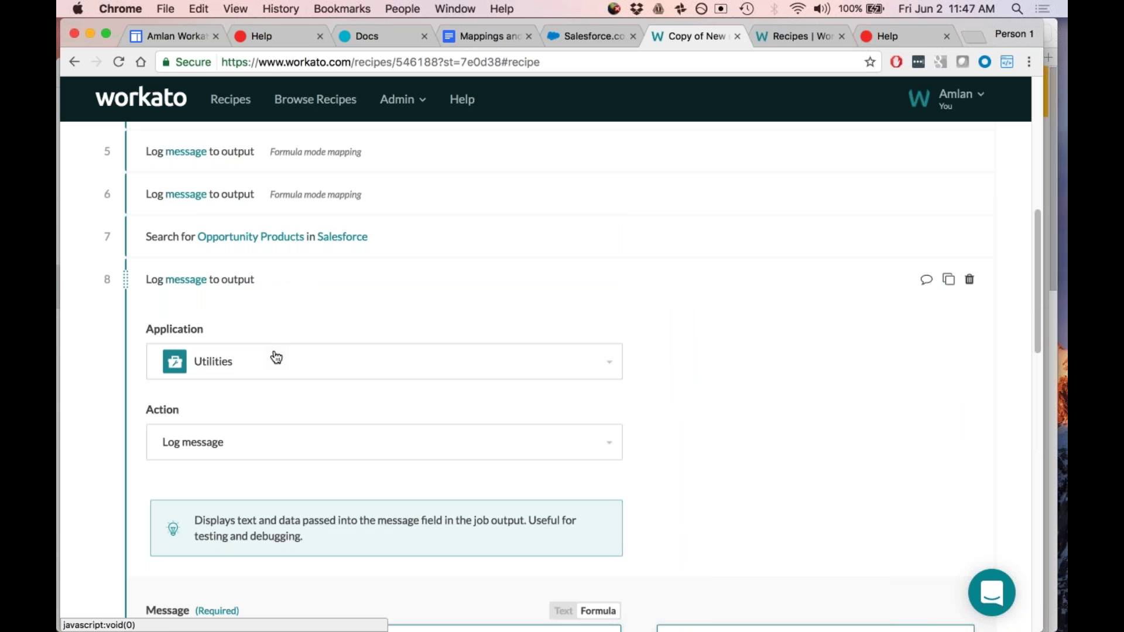
scroll(275, 357, "up", 1)
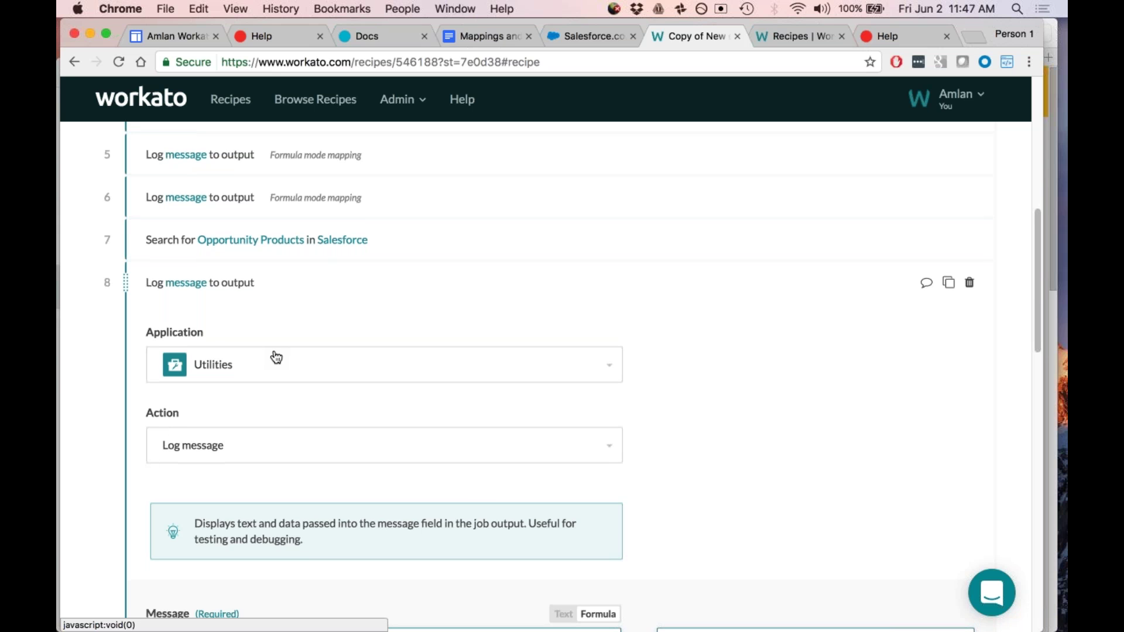
scroll(276, 357, "up", 5)
scroll(276, 357, "down", 4)
scroll(276, 357, "up", 1)
scroll(275, 357, "up", 4)
scroll(276, 357, "down", 4)
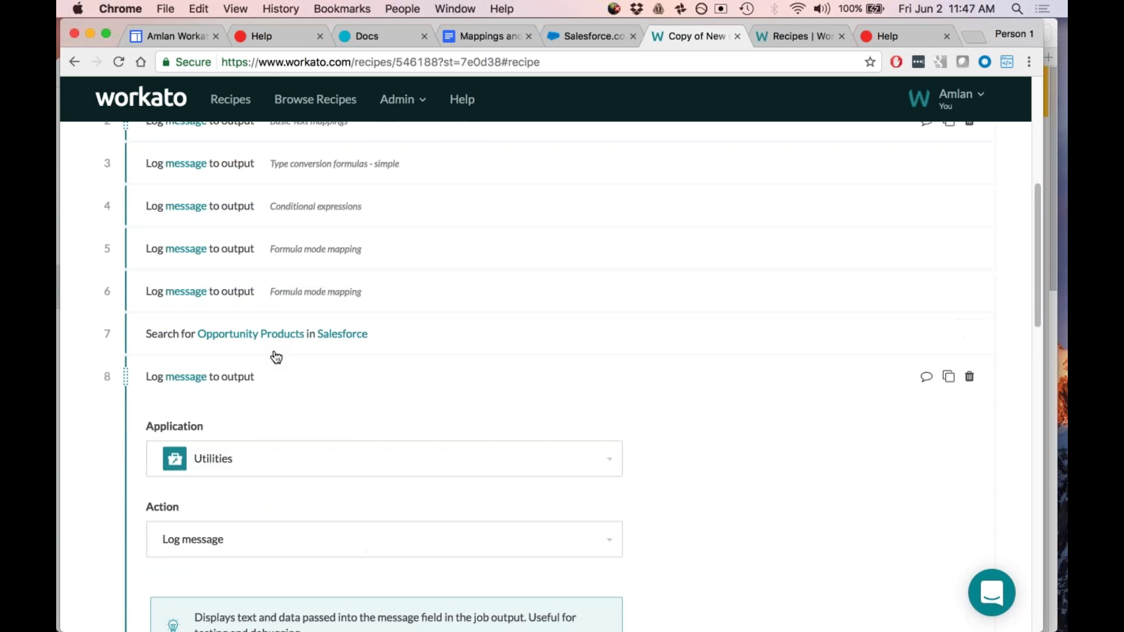
scroll(276, 358, "up", 2)
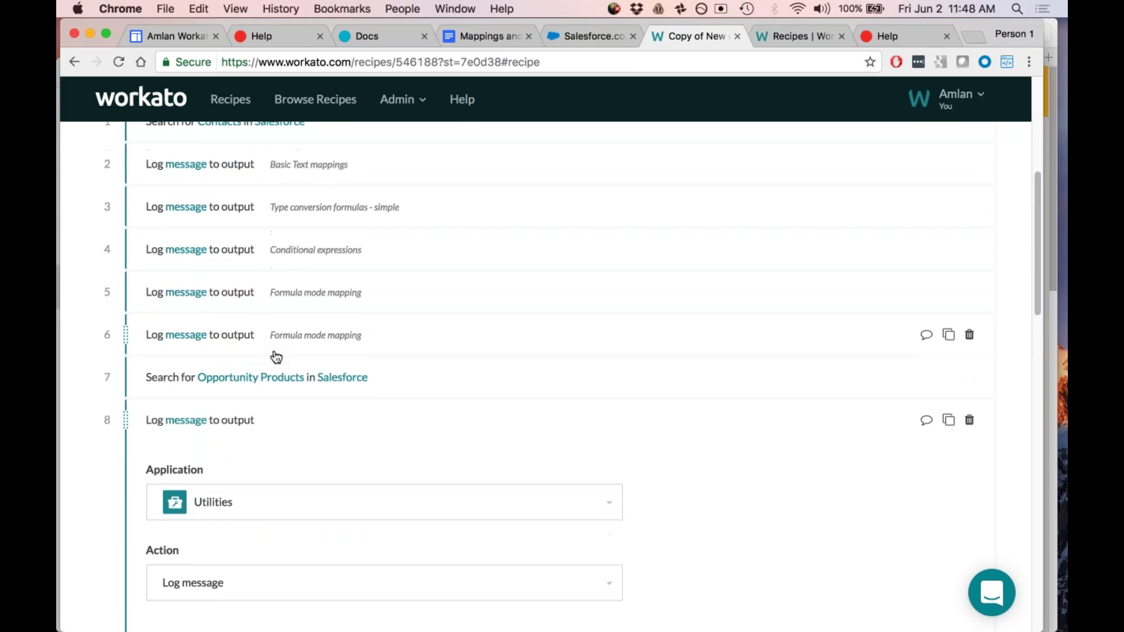
scroll(276, 357, "down", 5)
scroll(206, 232, "up", 1)
scroll(205, 232, "up", 2)
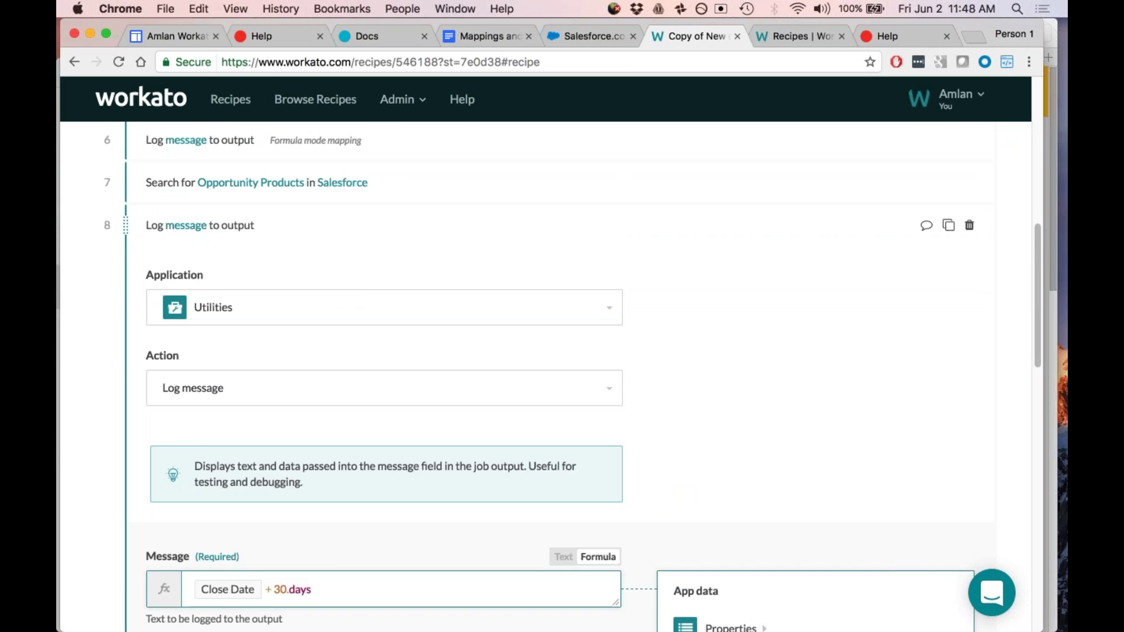
Step: Collapse the step 8 log message and add a new action step at the end of the recipe
left_click(275, 228)
left_click(567, 367)
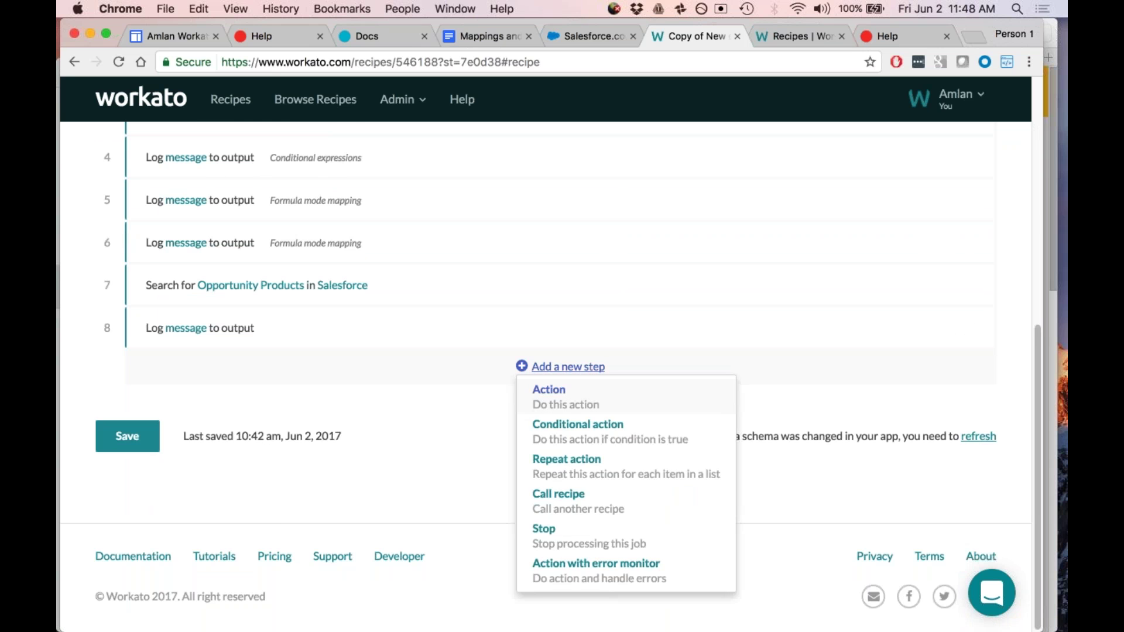
left_click(548, 396)
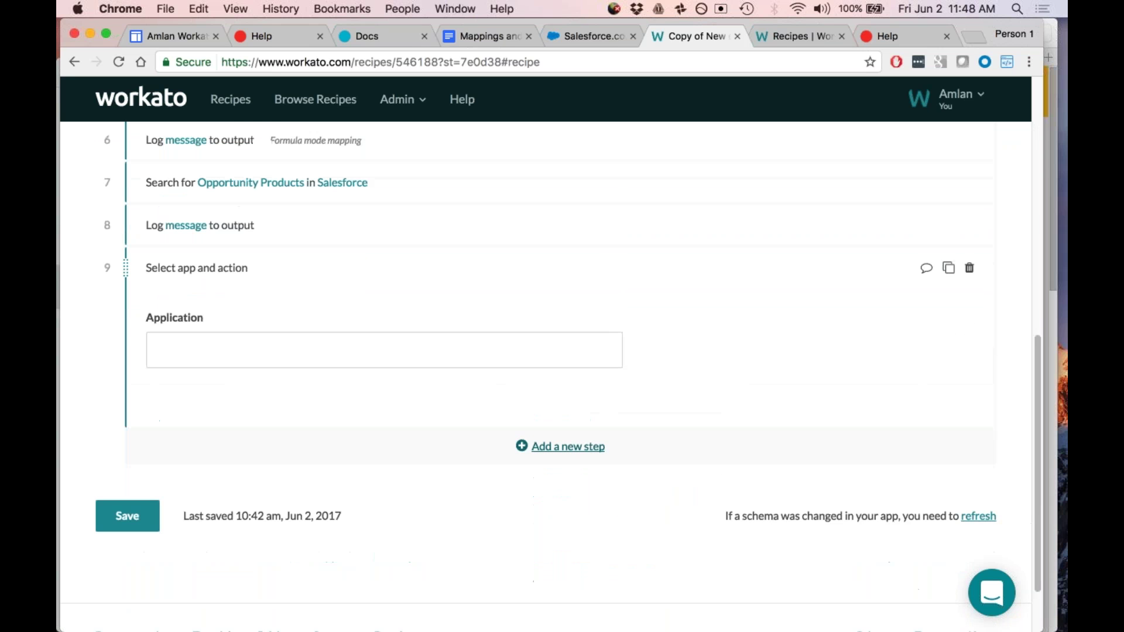
Step: Set step 9 to use the Salesforce application with the Create object action
left_click(395, 346)
type("sales")
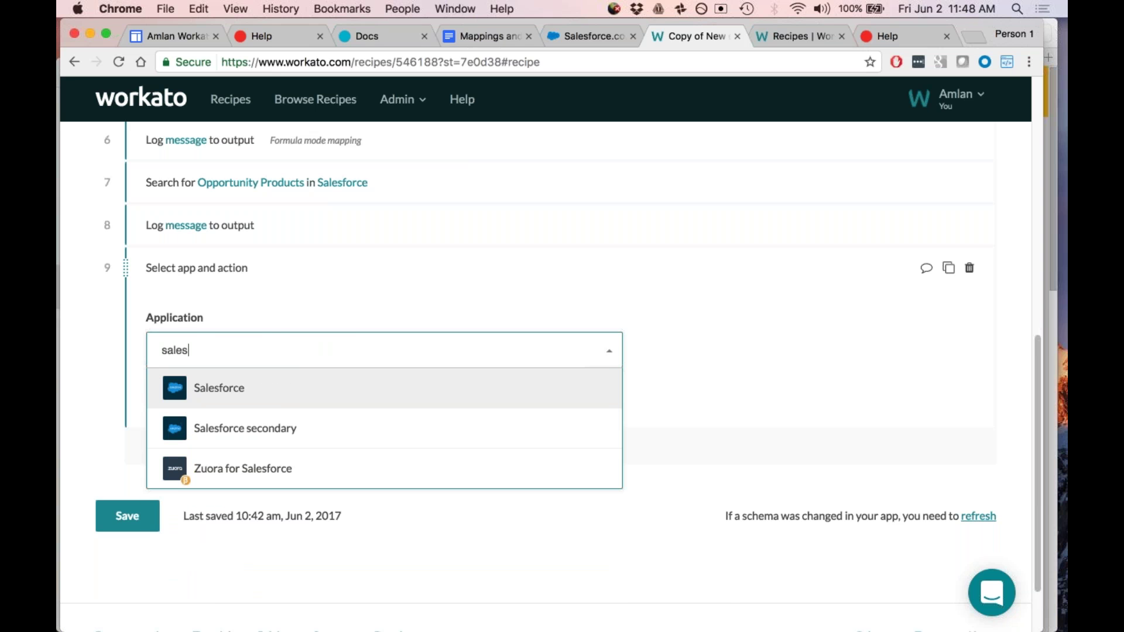
key("Return")
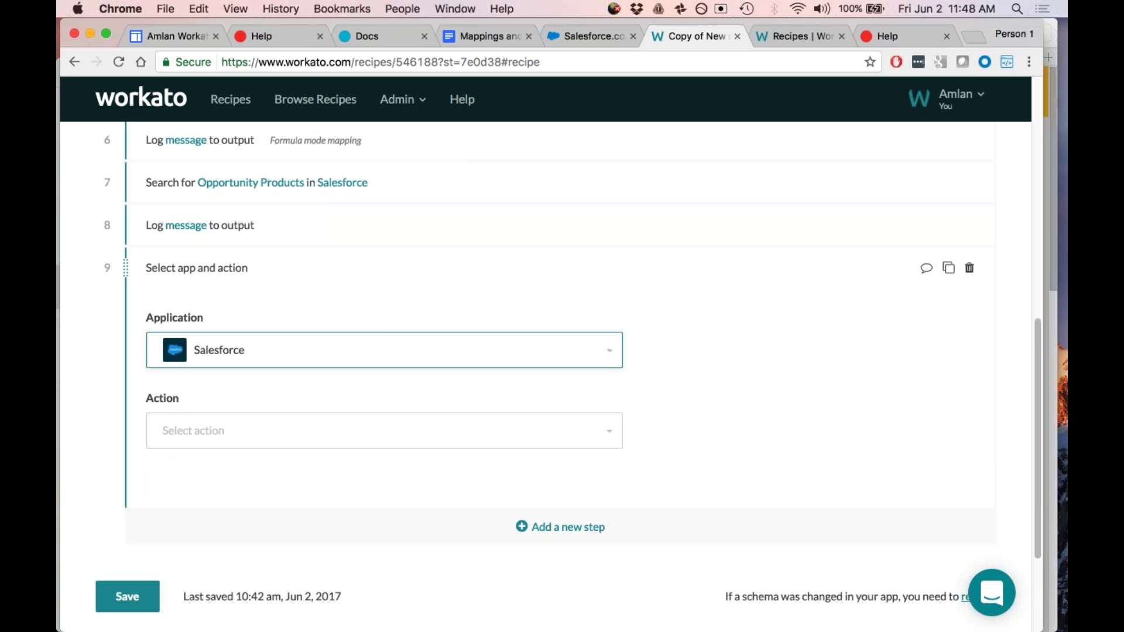
left_click(226, 439)
type("c")
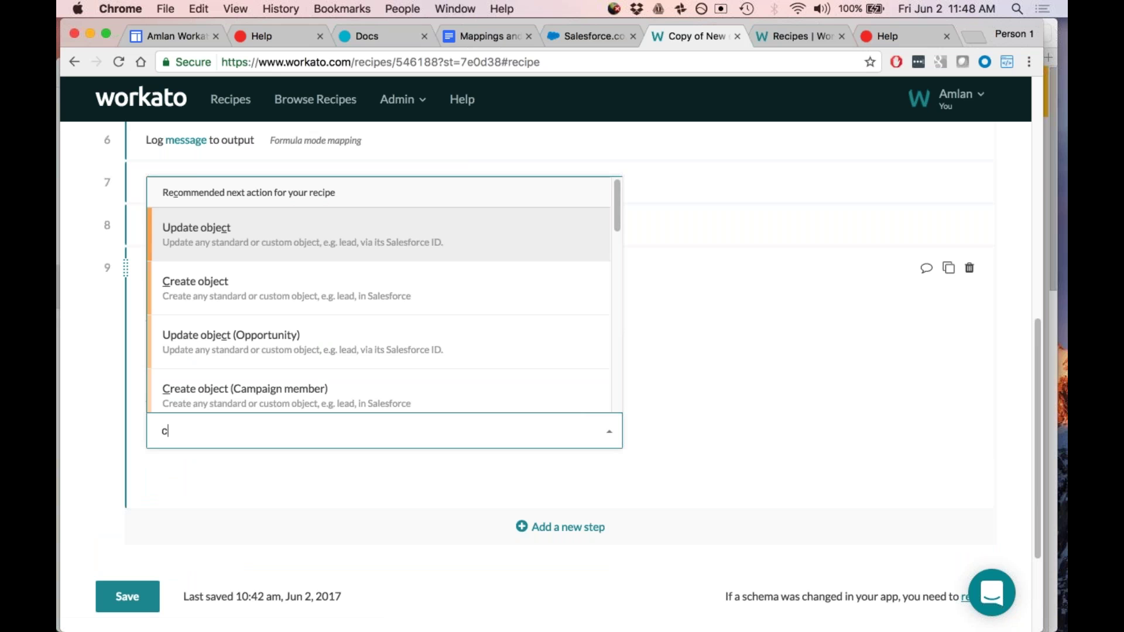
type("re")
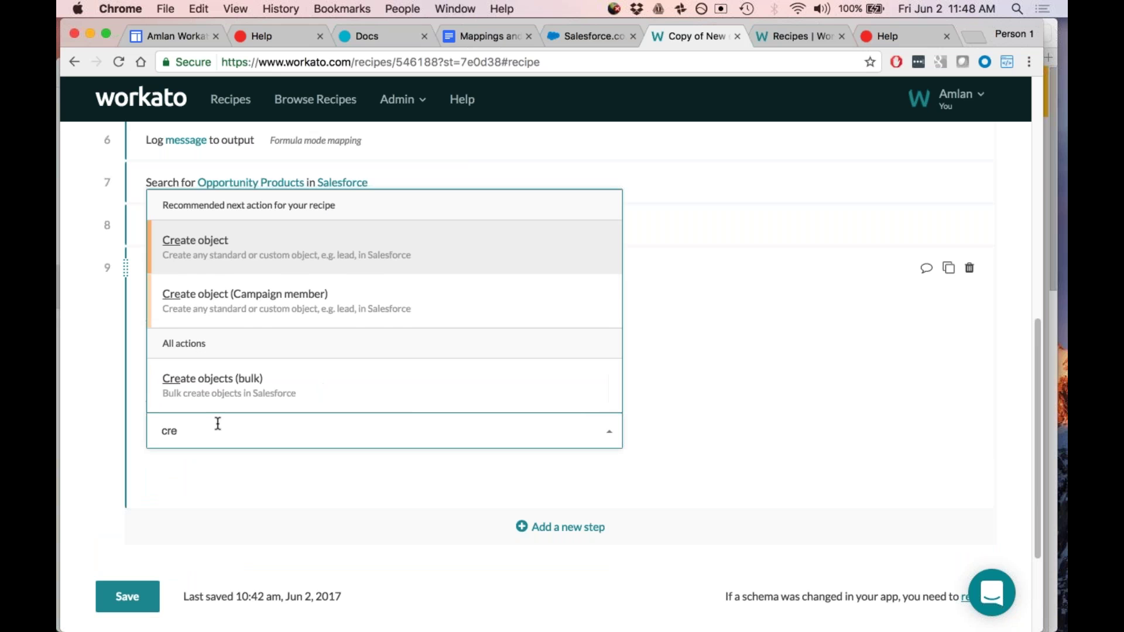
left_click(206, 257)
Step: Choose Opportunity as the Salesforce object to create
scroll(117, 413, "down", 5)
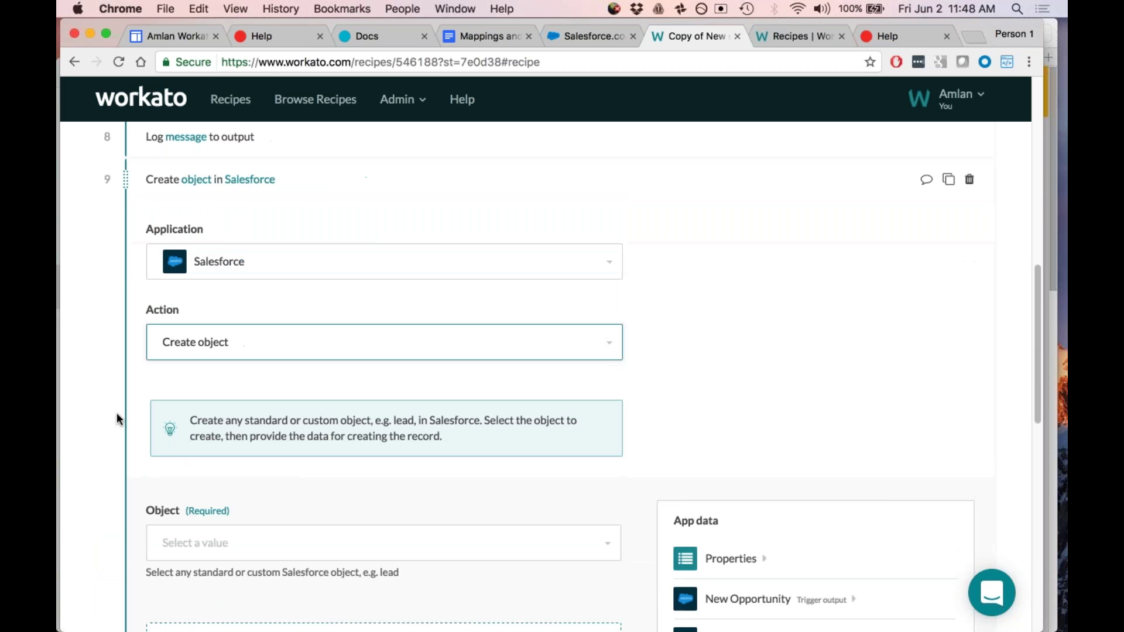
left_click(228, 412)
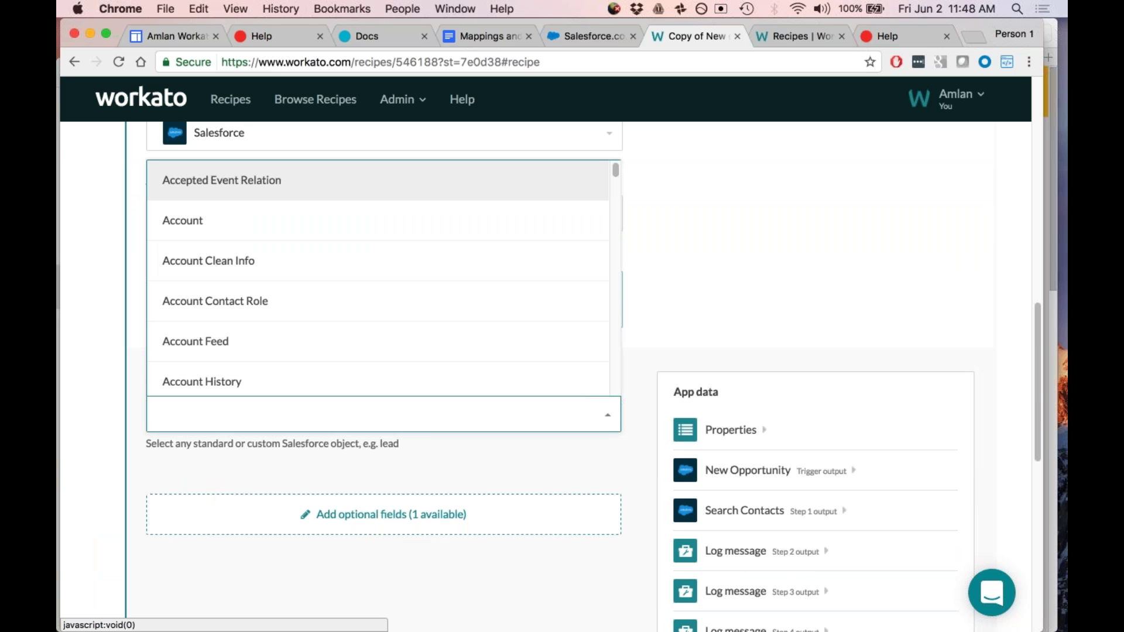
type("oppo")
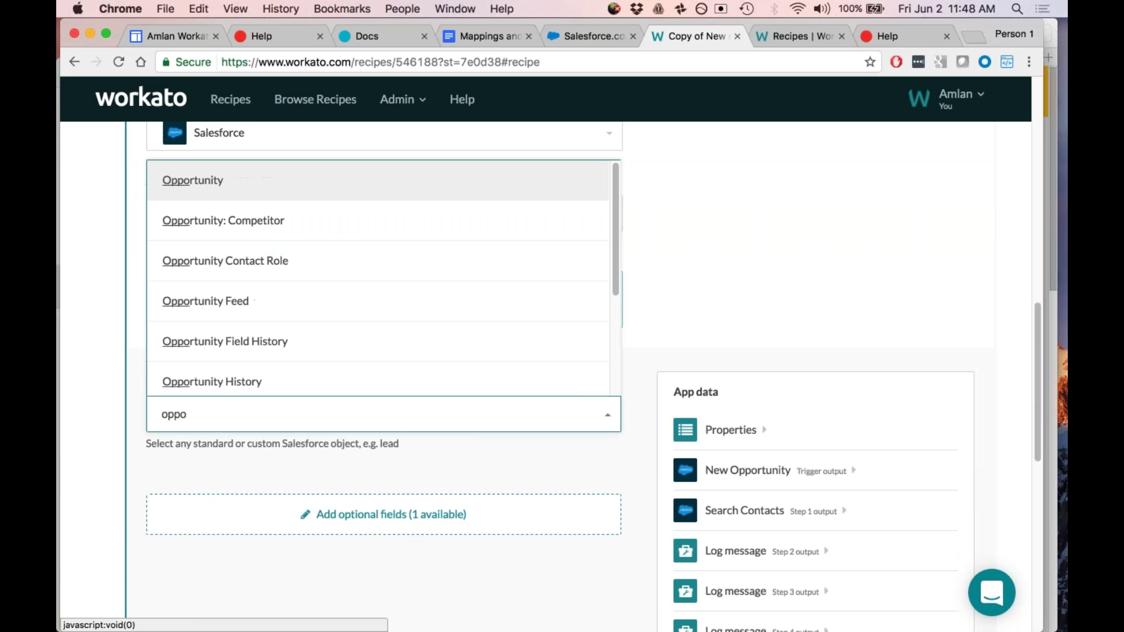
left_click(193, 180)
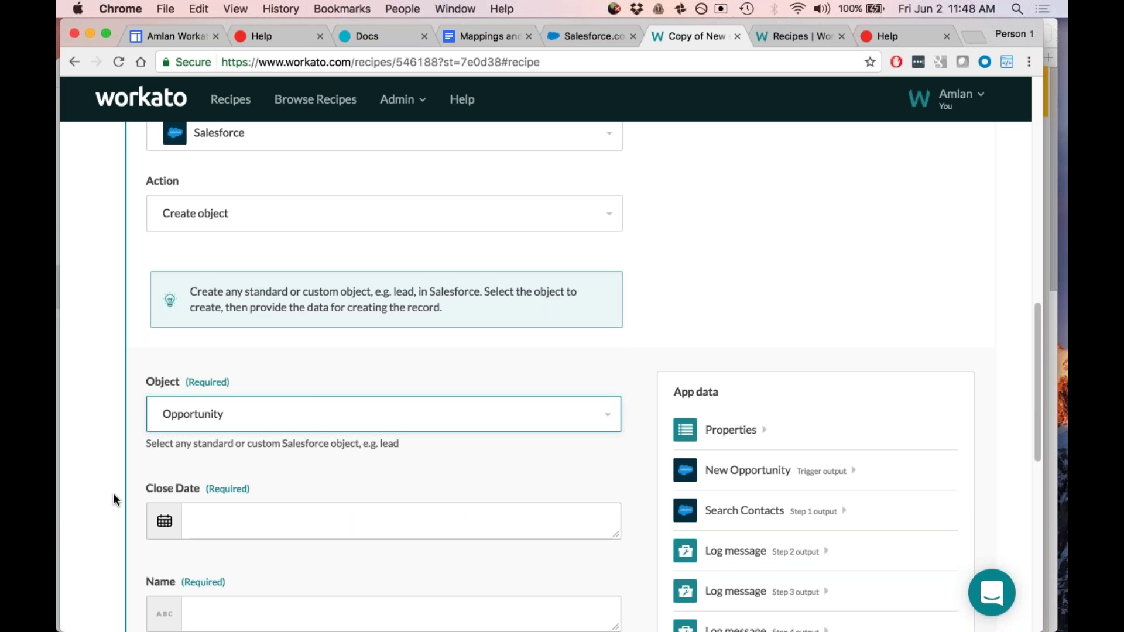
Step: Add all 19 optional fields to the Create Opportunity action
scroll(114, 493, "down", 5)
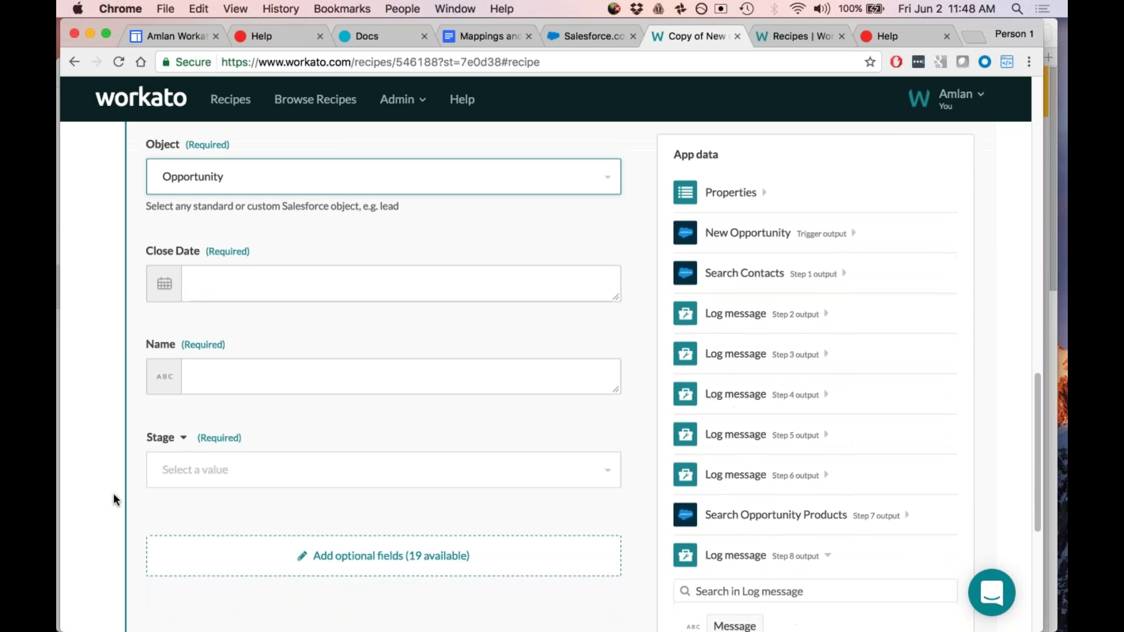
left_click(380, 515)
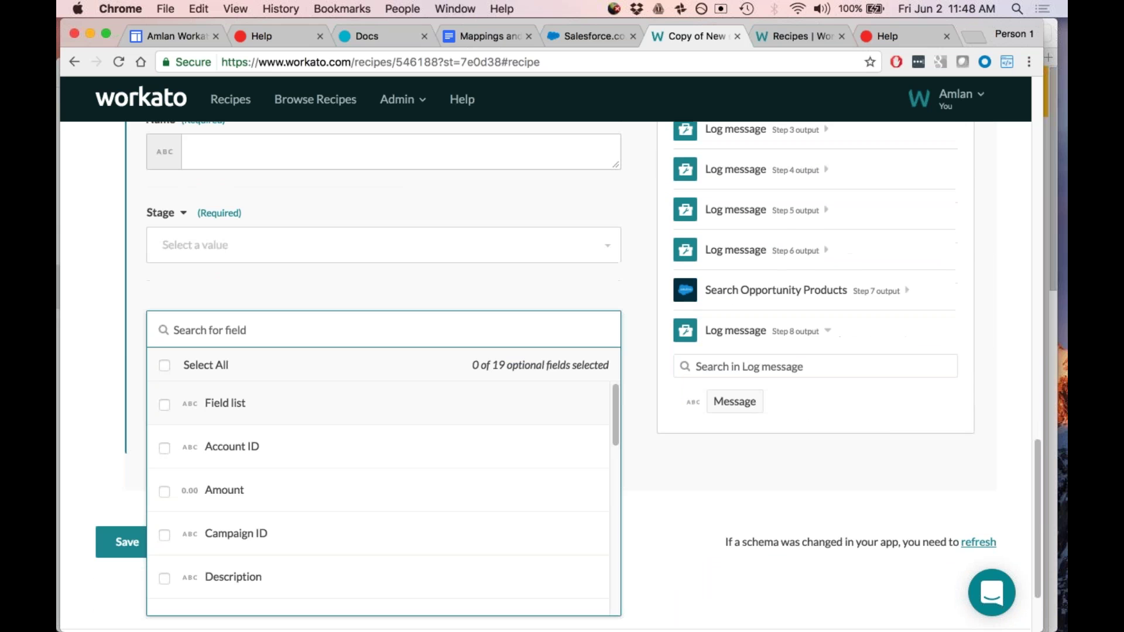
left_click(165, 368)
left_click(108, 379)
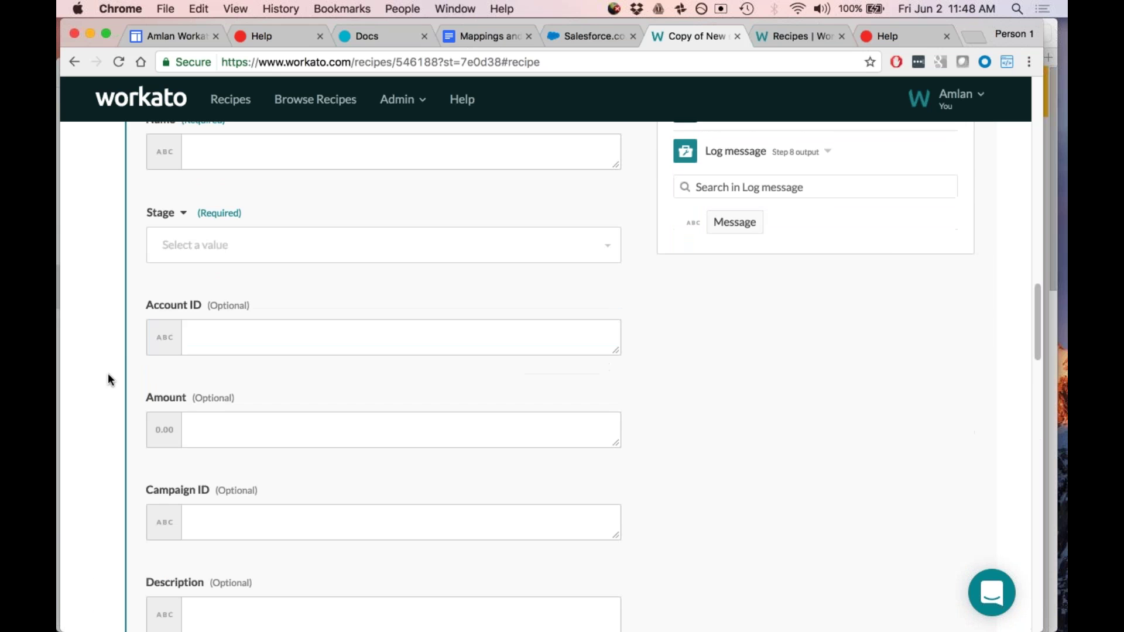
Step: Look through the Opportunity's optional fields and activate the Quantity field to show its input mode options
scroll(108, 379, "down", 15)
scroll(101, 382, "up", 5)
scroll(104, 379, "up", 12)
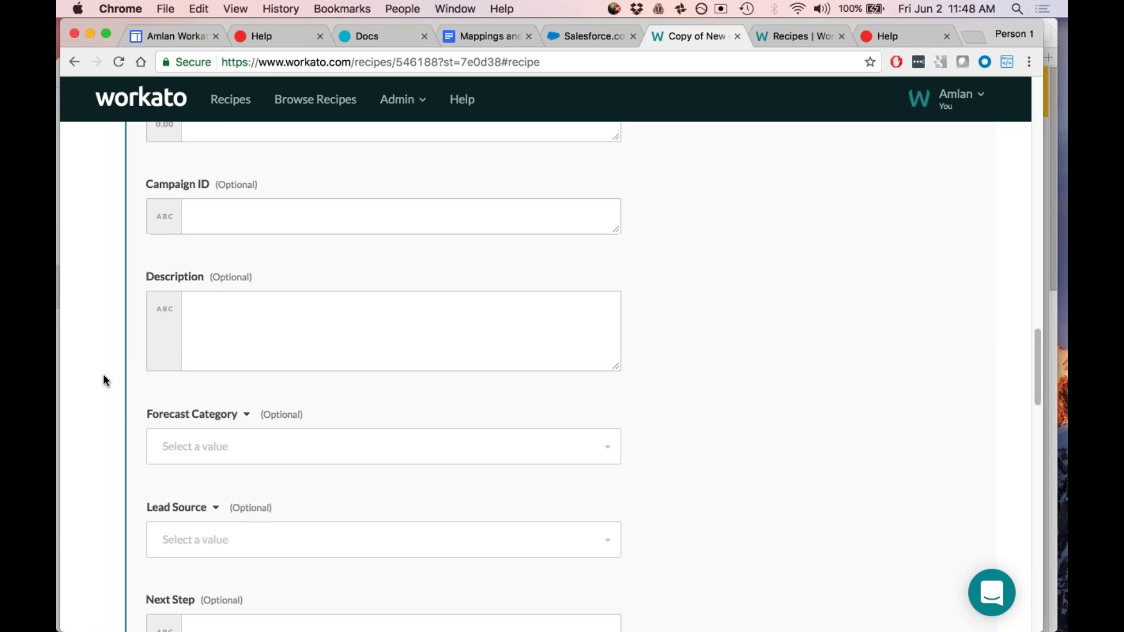
scroll(104, 380, "down", 10)
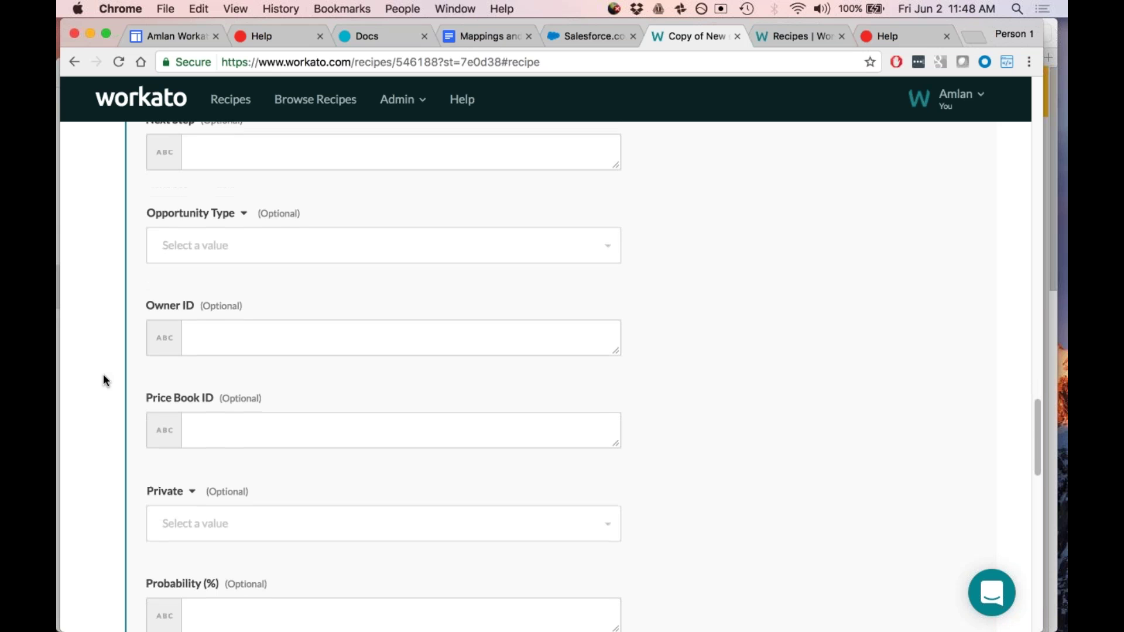
scroll(104, 381, "down", 5)
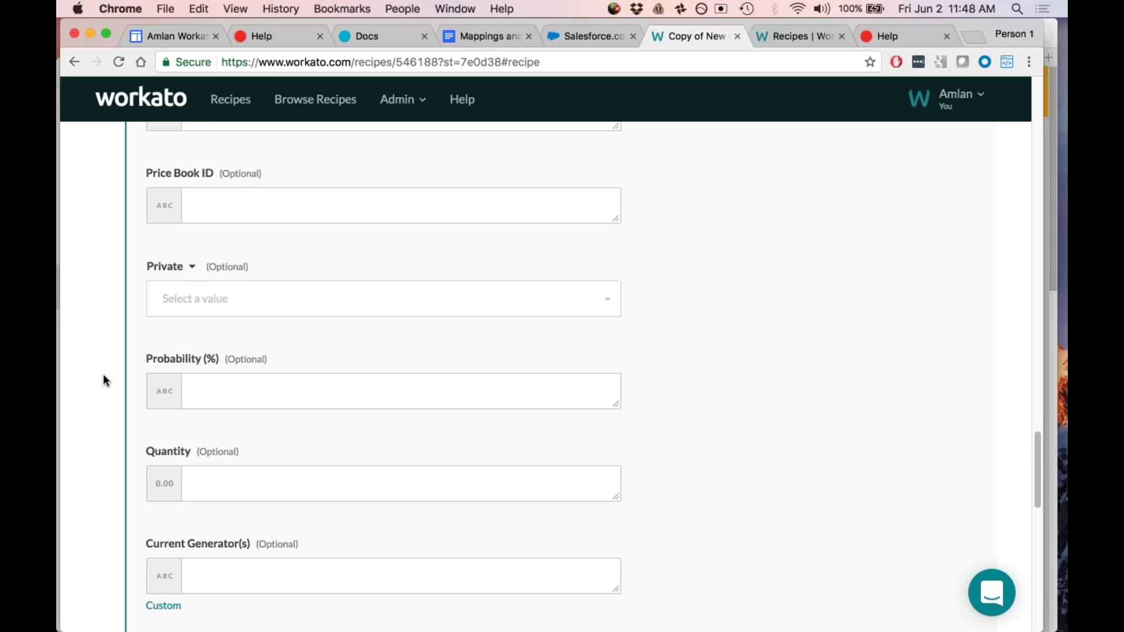
scroll(105, 380, "down", 1)
scroll(107, 371, "down", 3)
left_click(218, 385)
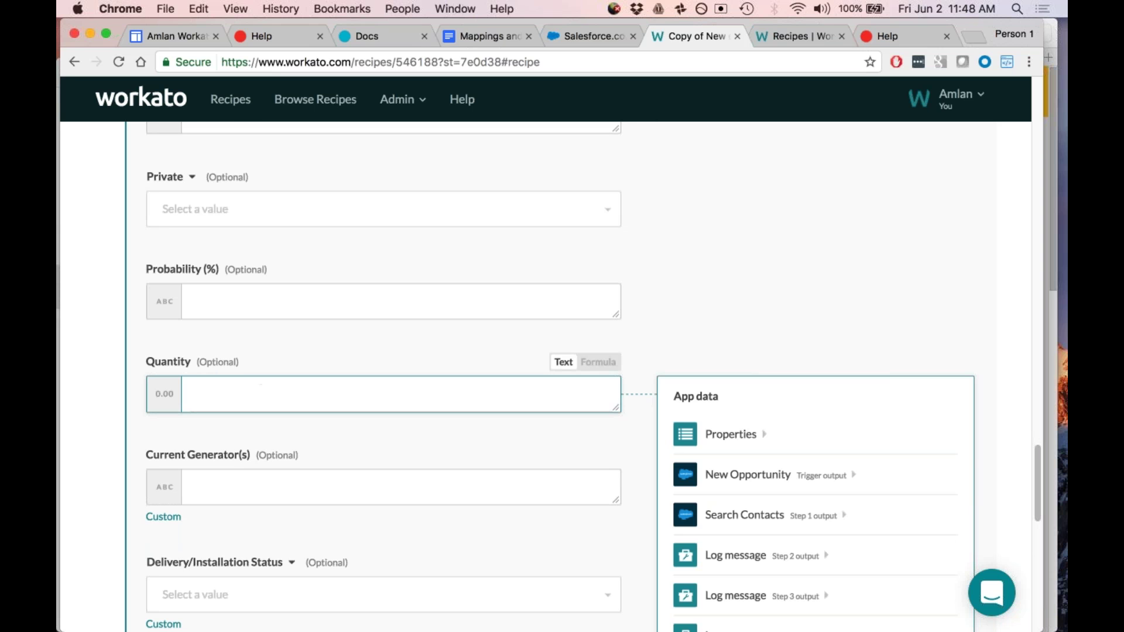
Step: Insert the Amount datapill from the New Opportunity trigger output into the Quantity field and append *1.2 to it
left_click(719, 478)
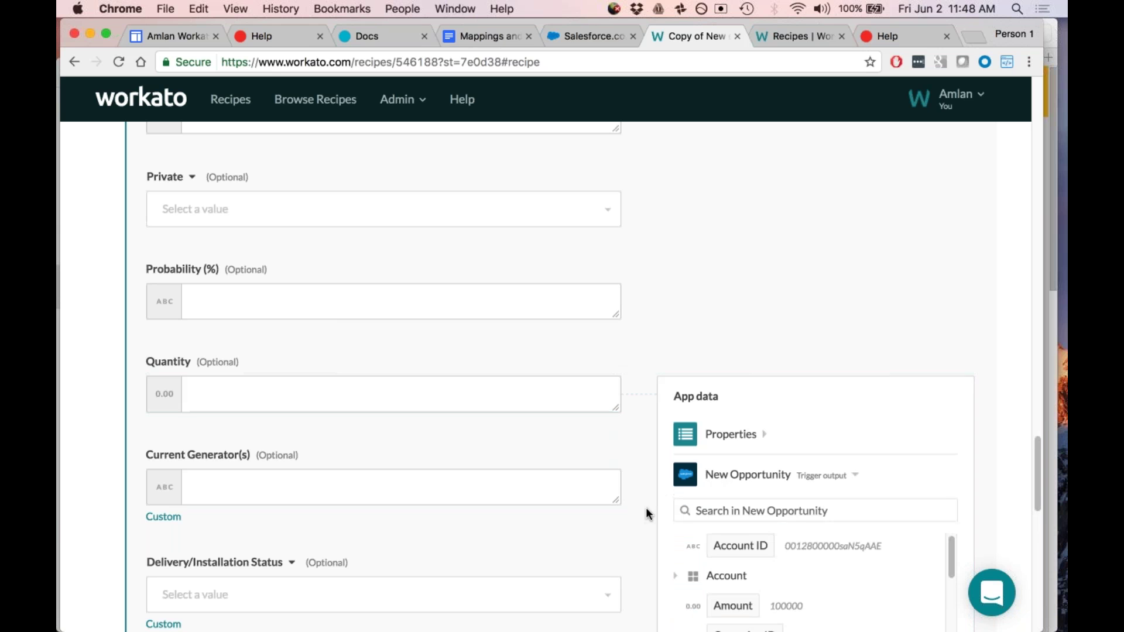
scroll(646, 508, "down", 5)
scroll(692, 526, "down", 2)
left_click(739, 385)
type("am")
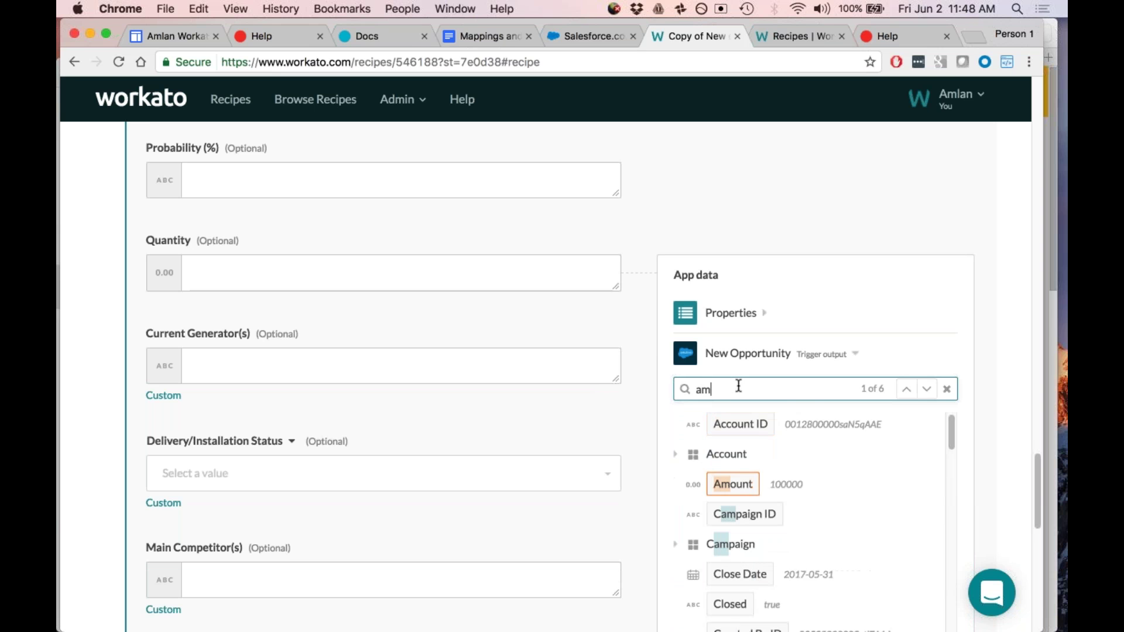
left_click(733, 484)
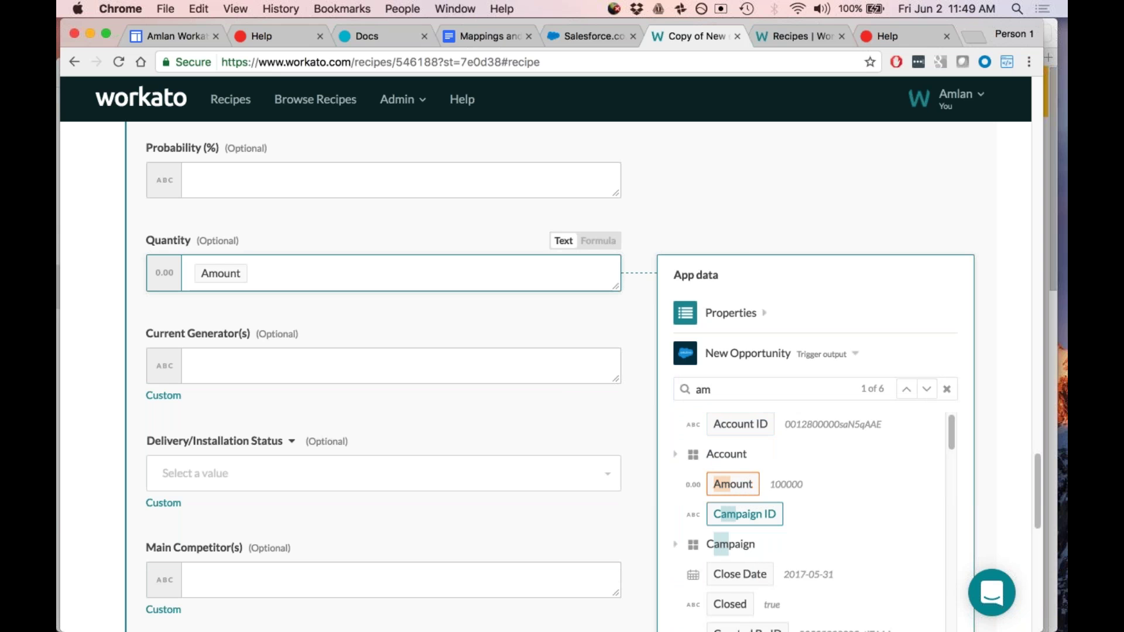
type("*1.2")
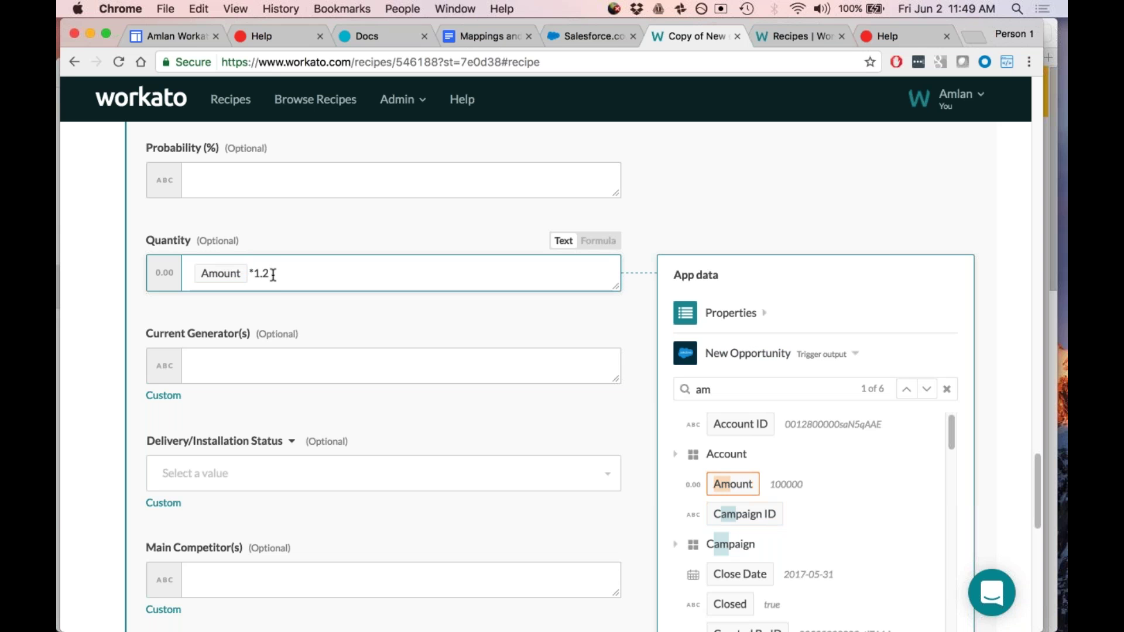
Step: Switch the Quantity field to formula mode and replace the multiplication after the Amount datapill with .present?
key("Left")
key("Left")
key("Left")
key("Left")
type(".pres")
key("BackSpace")
left_click(591, 243)
left_click(409, 273)
key("BackSpace")
key("BackSpace")
key("BackSpace")
key("BackSpace")
type("sent")
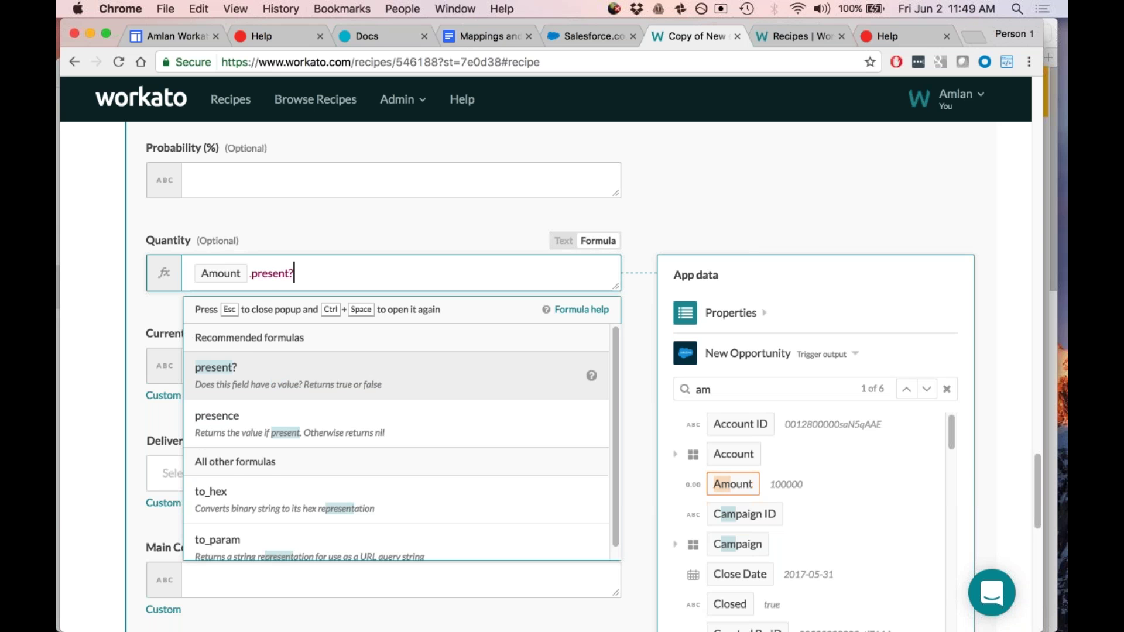
type("?")
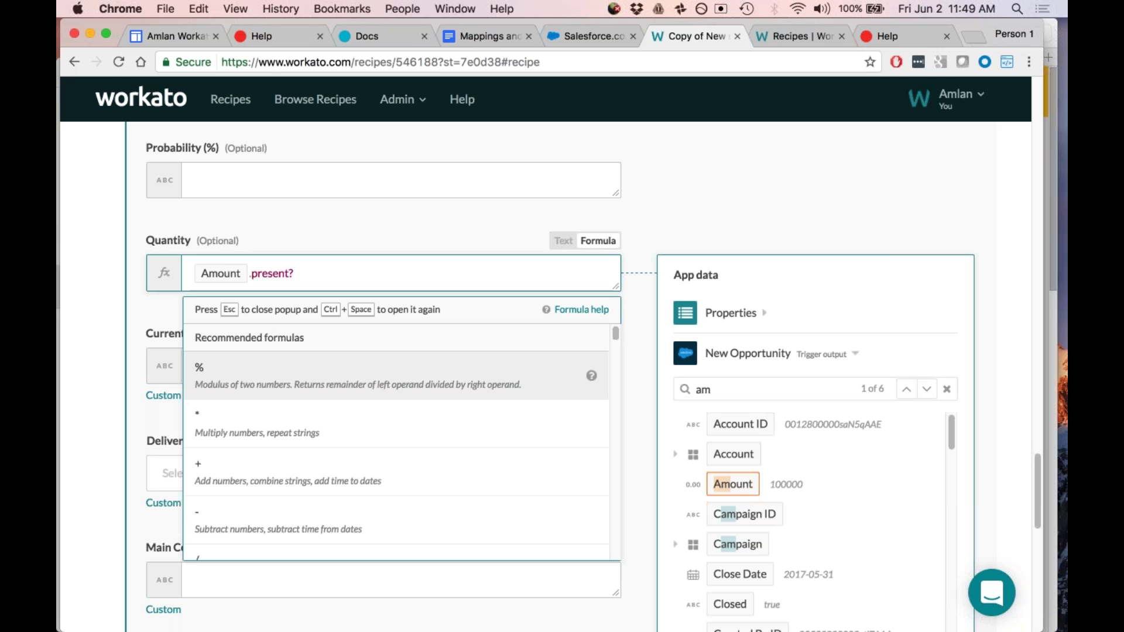
Step: Extend the Quantity formula with a copied Amount datapill, *1.2 and the fallback : 0, and remove the 0 again
key("Left")
key("Left")
key("Left")
key("Left")
key("Left")
key("Left")
key("Left")
key("Left")
key("Left")
key("Left")
key("Left")
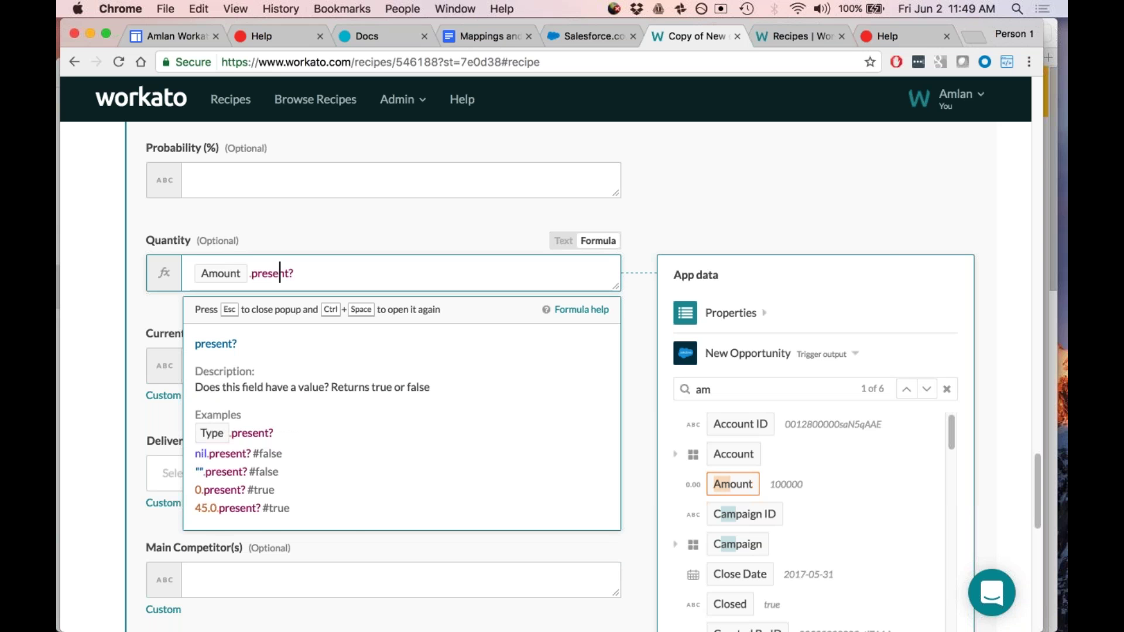
key("shift+Right")
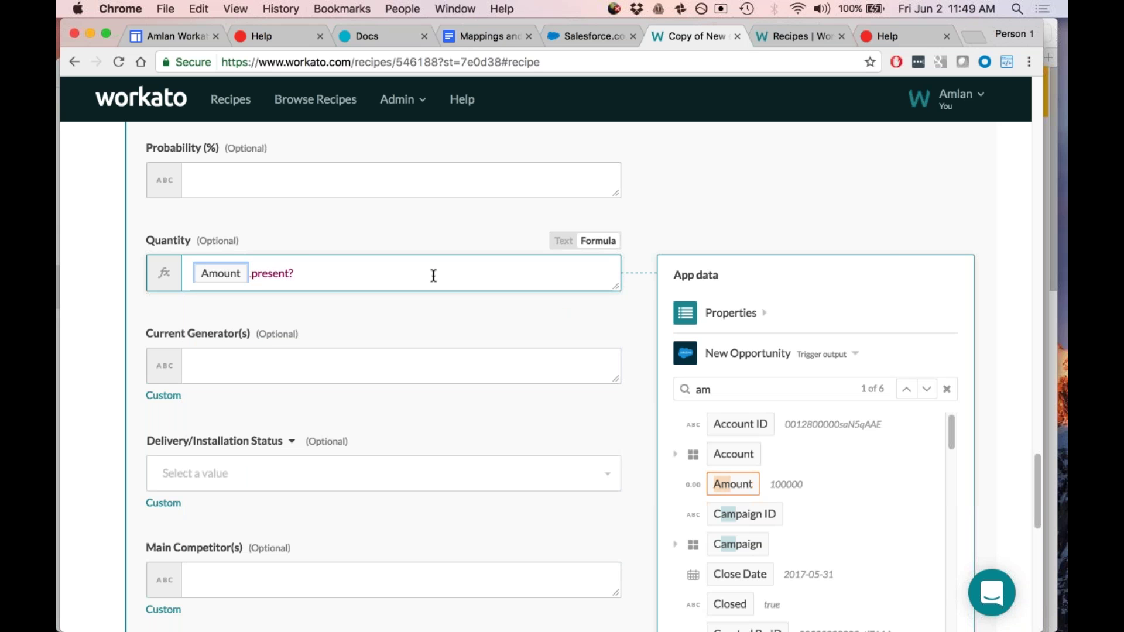
left_click(358, 276)
key("super+v")
left_click(358, 275)
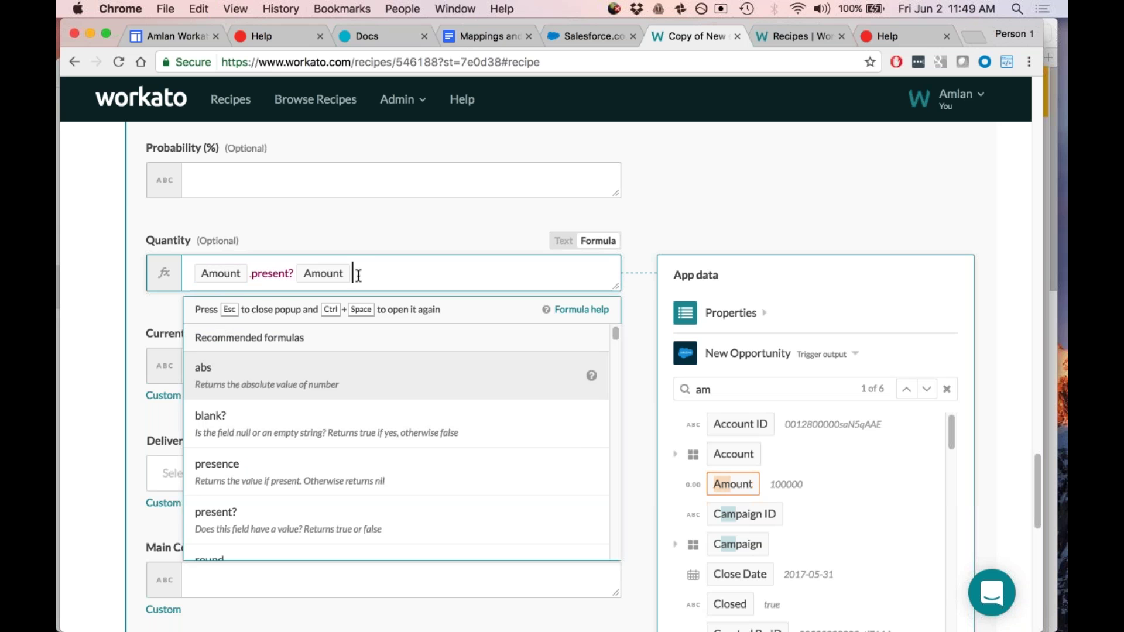
type("*1.2")
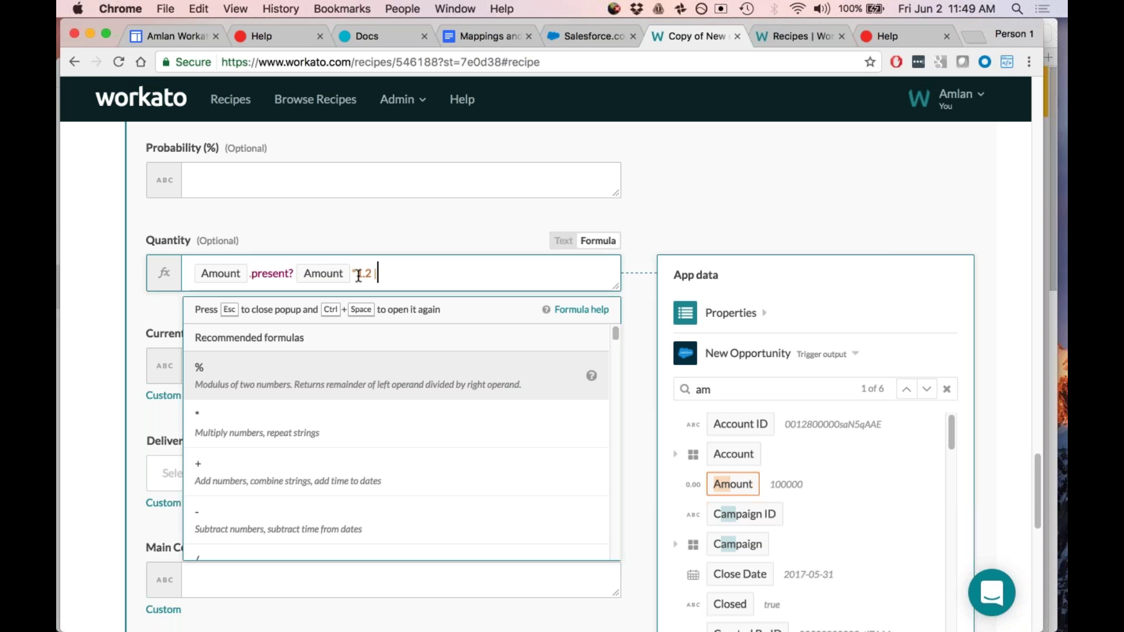
key("BackSpace")
type(": 0")
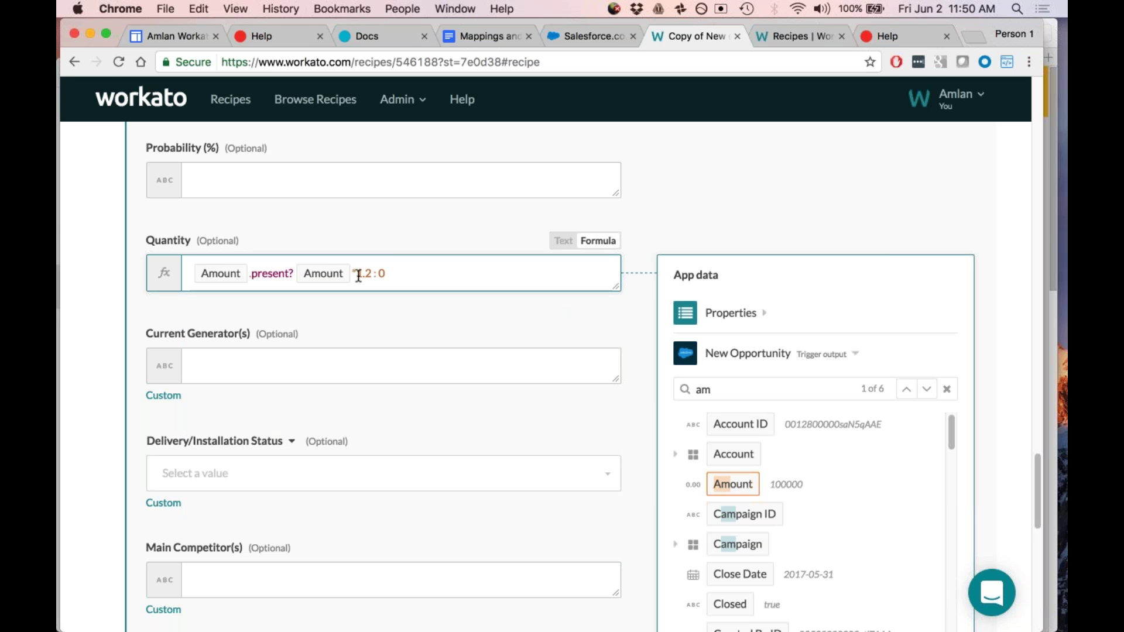
key("BackSpace")
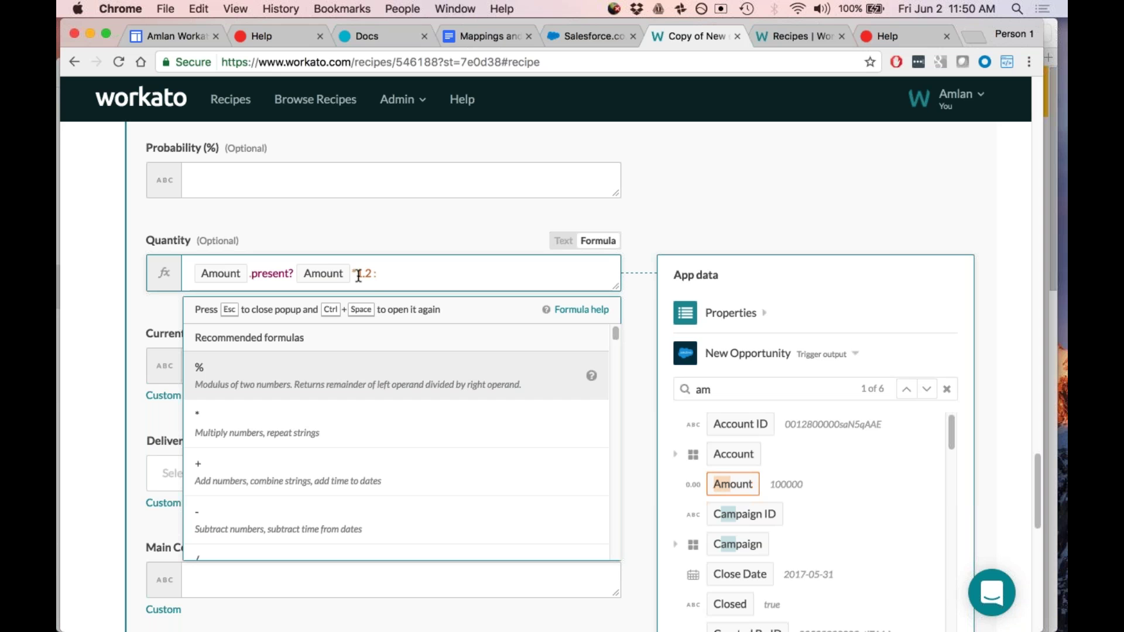
Step: Change the Salesforce action of step 9 to Update object
scroll(359, 267, "up", 5)
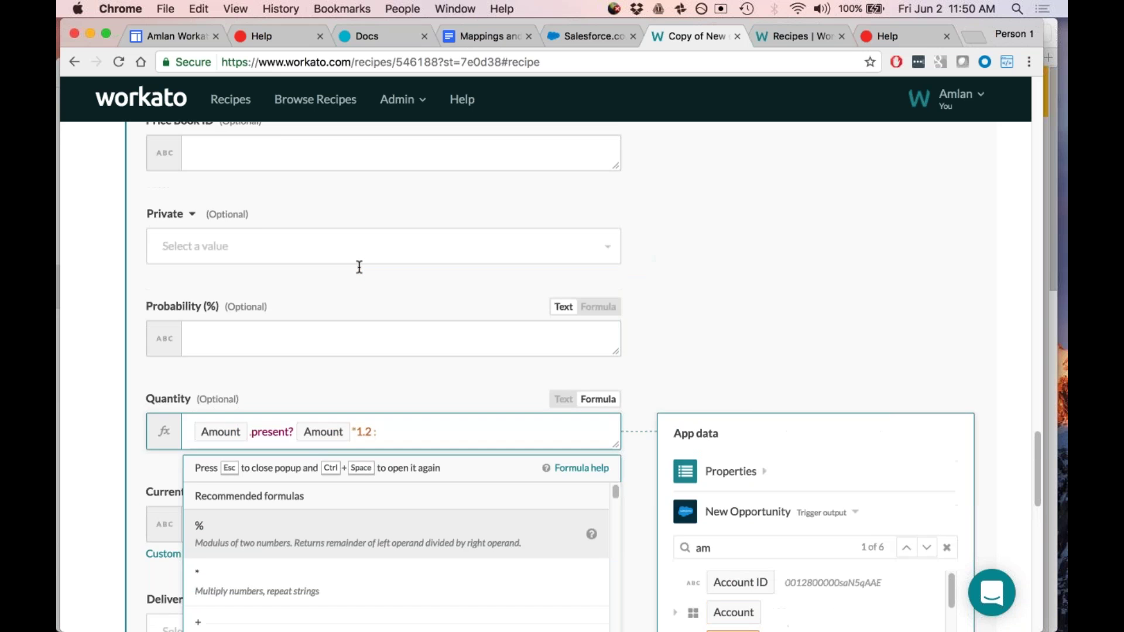
scroll(359, 267, "up", 10)
scroll(359, 267, "down", 9)
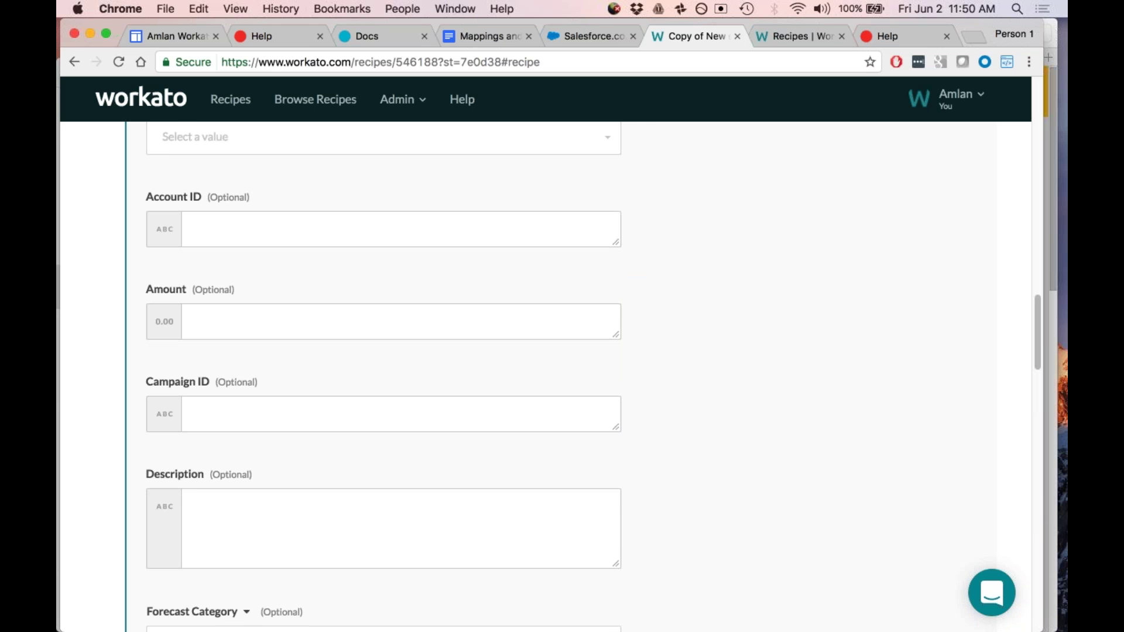
scroll(359, 267, "down", 2)
scroll(359, 265, "up", 15)
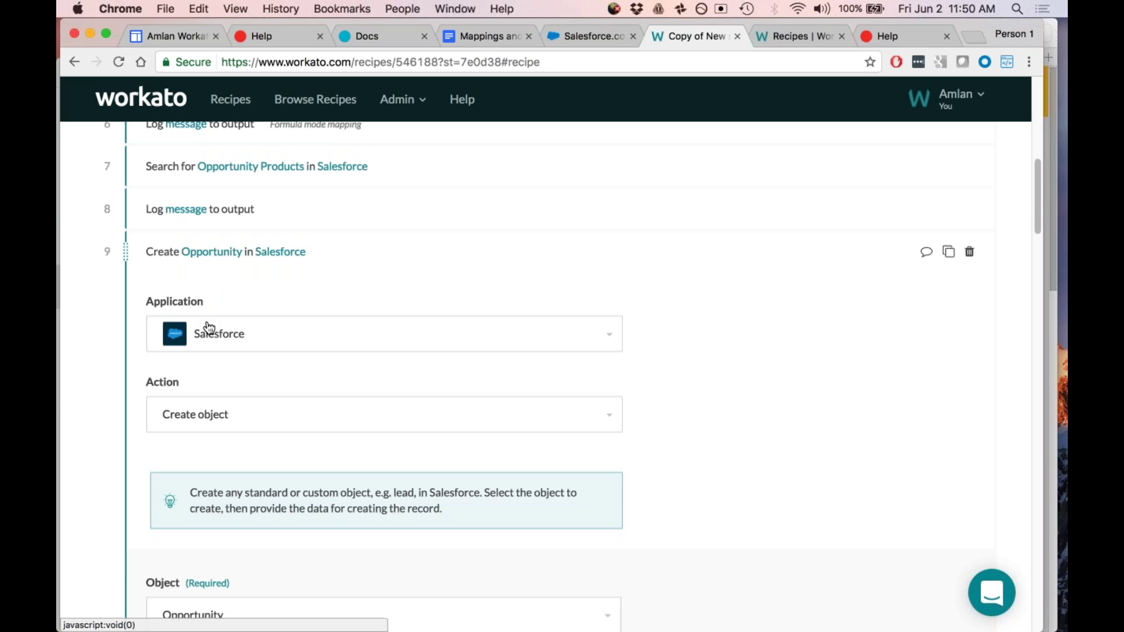
scroll(211, 336, "down", 1)
left_click(230, 390)
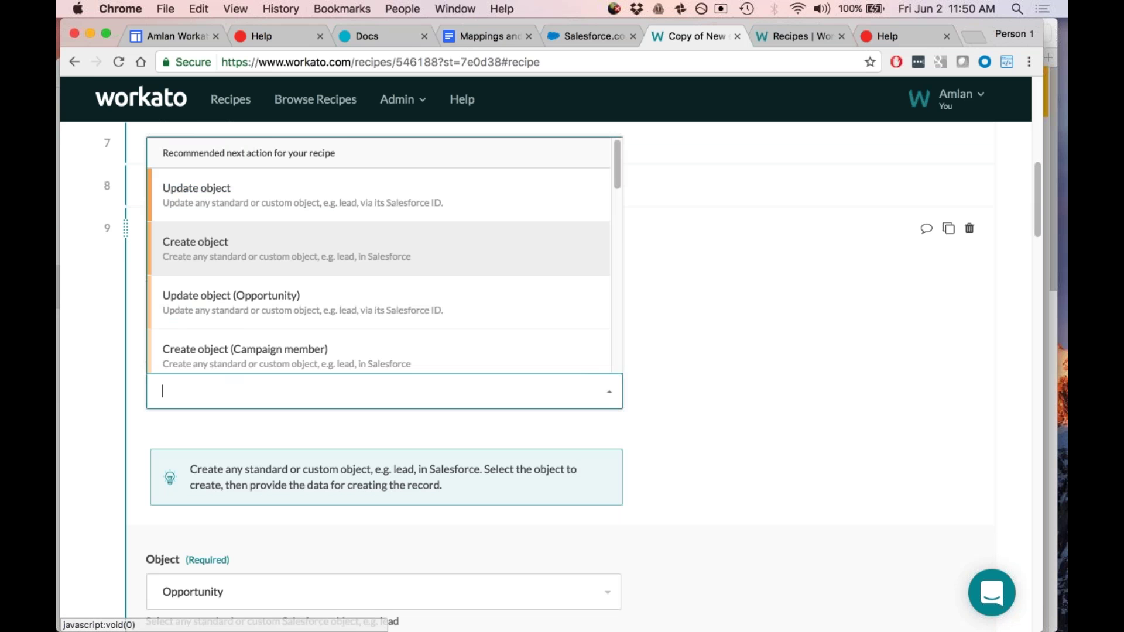
type("update")
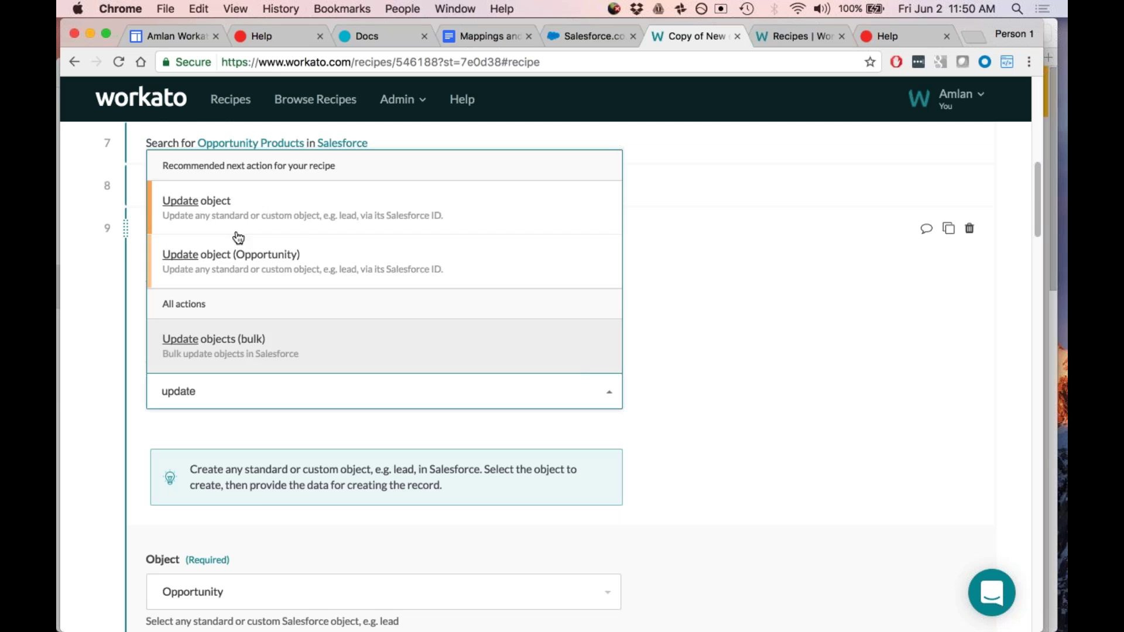
left_click(205, 201)
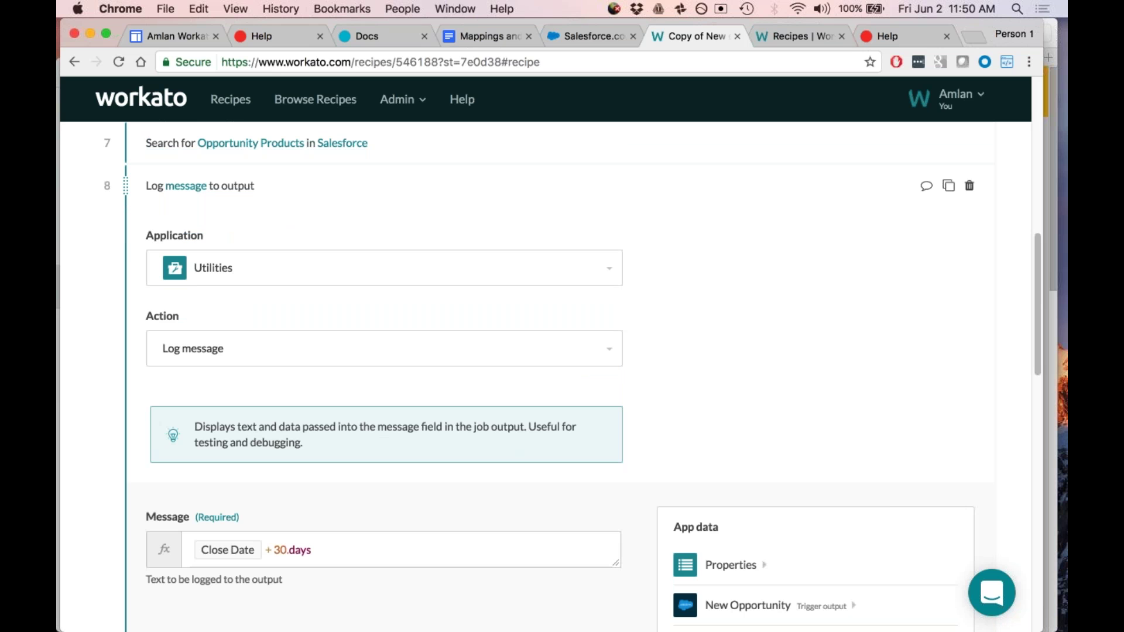
Step: Collapse the expanded earlier recipe steps and reopen step 9, the Salesforce update action
scroll(573, 385, "down", 5)
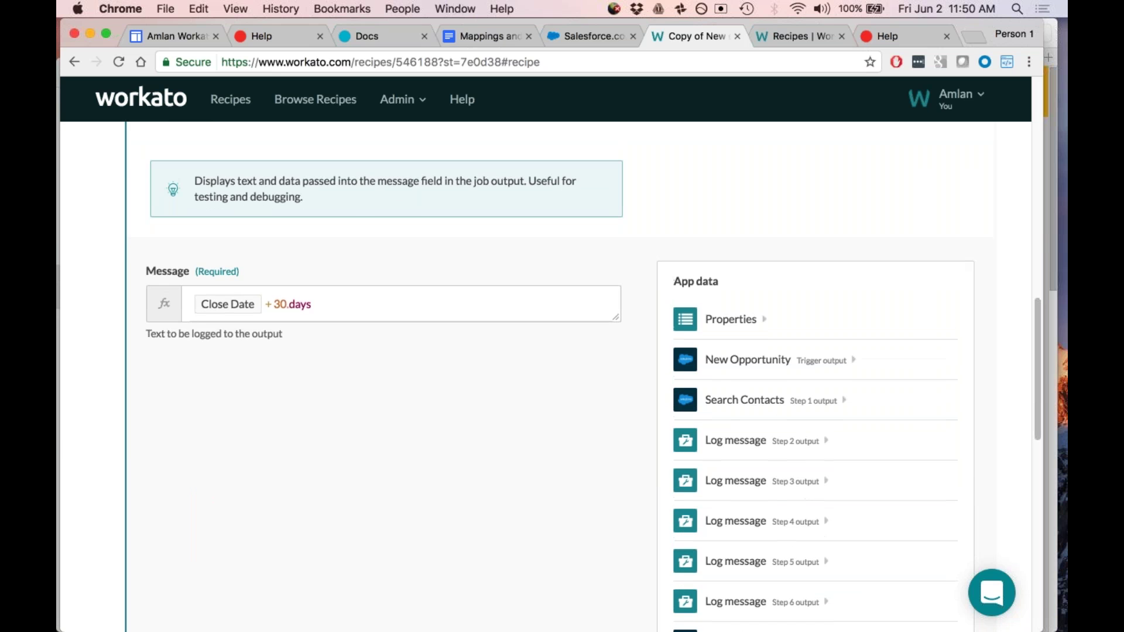
scroll(166, 387, "up", 8)
scroll(165, 386, "down", 2)
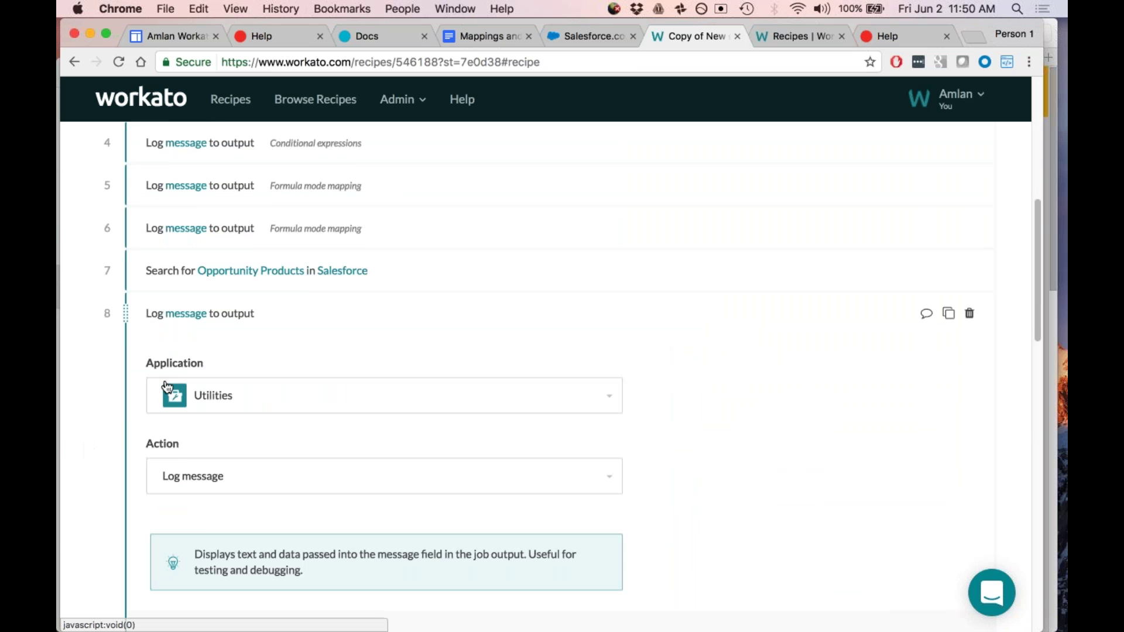
scroll(166, 386, "down", 5)
scroll(205, 236, "up", 6)
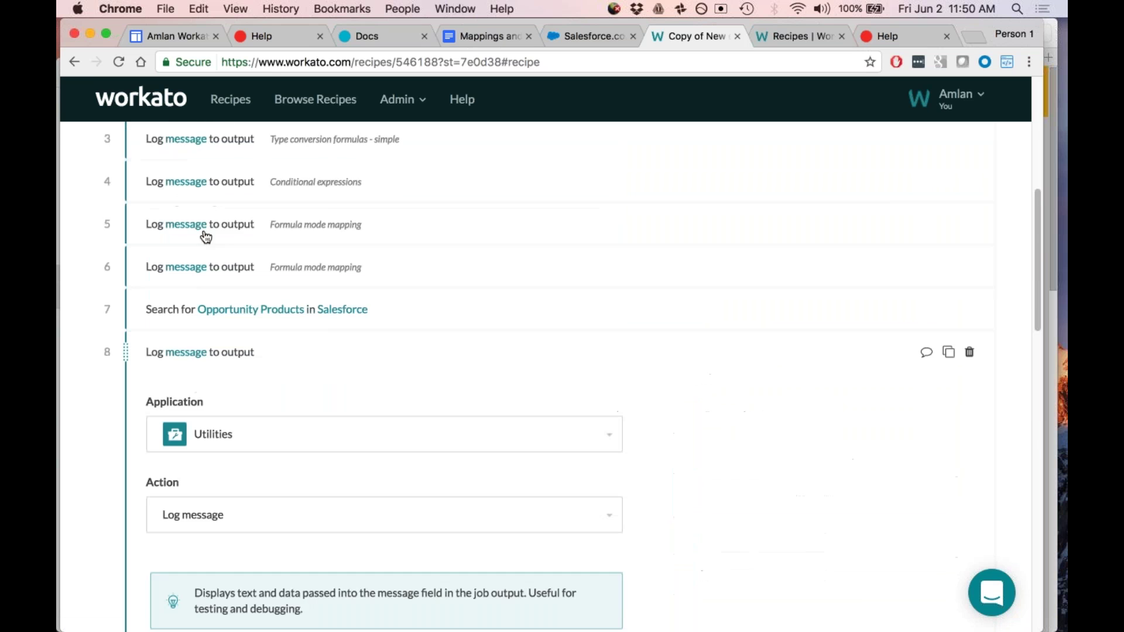
left_click(203, 310)
scroll(214, 186, "up", 2)
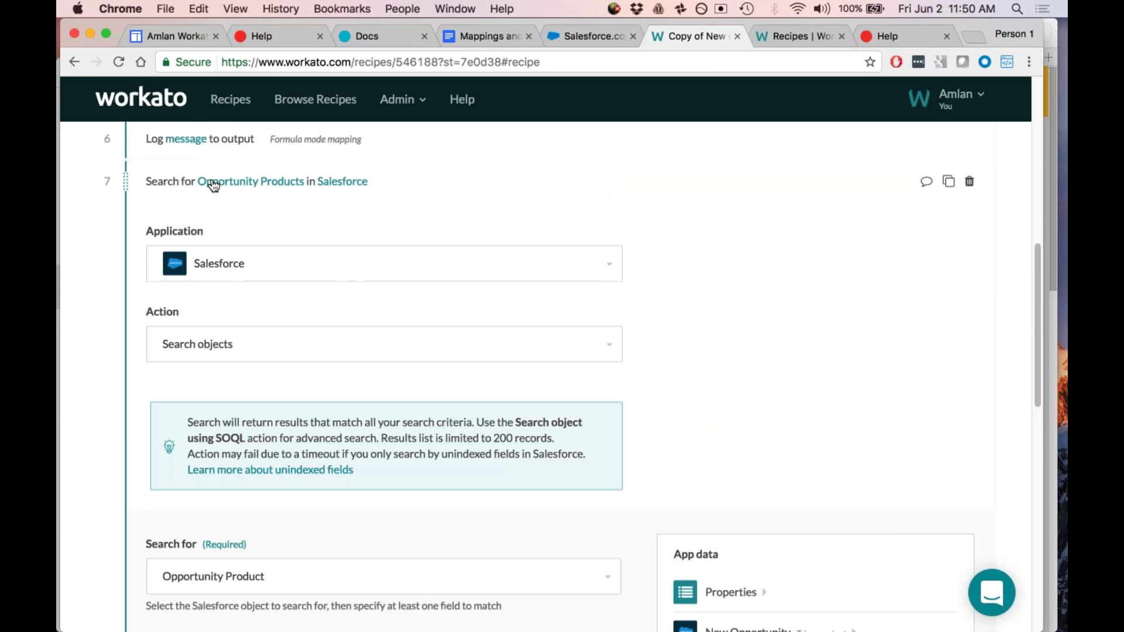
left_click(213, 186)
left_click(213, 183)
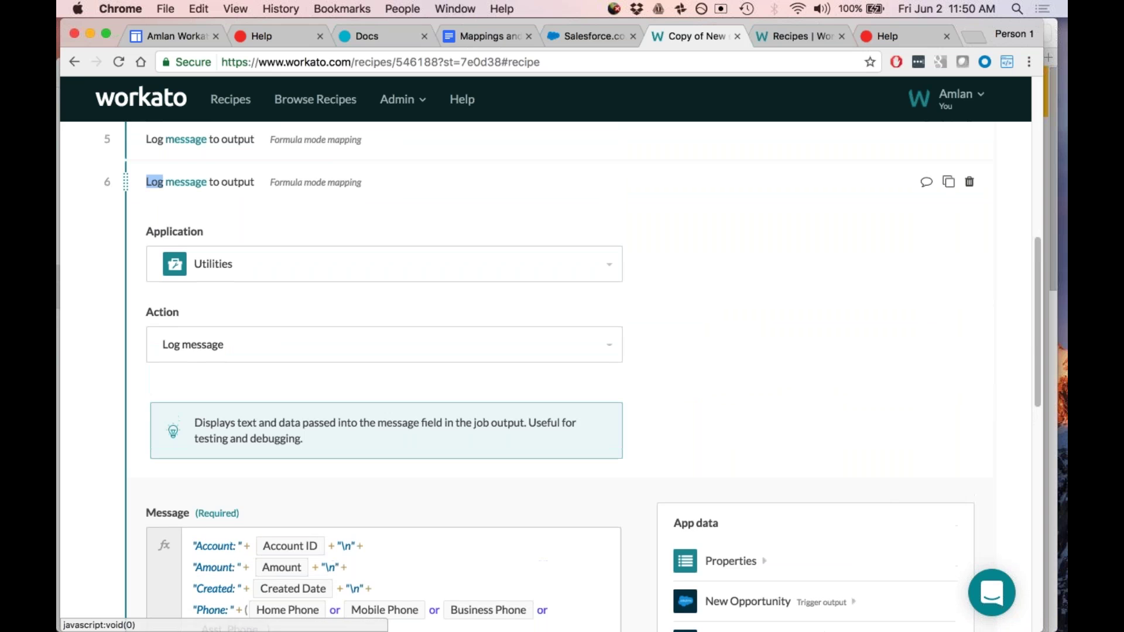
left_click(197, 183)
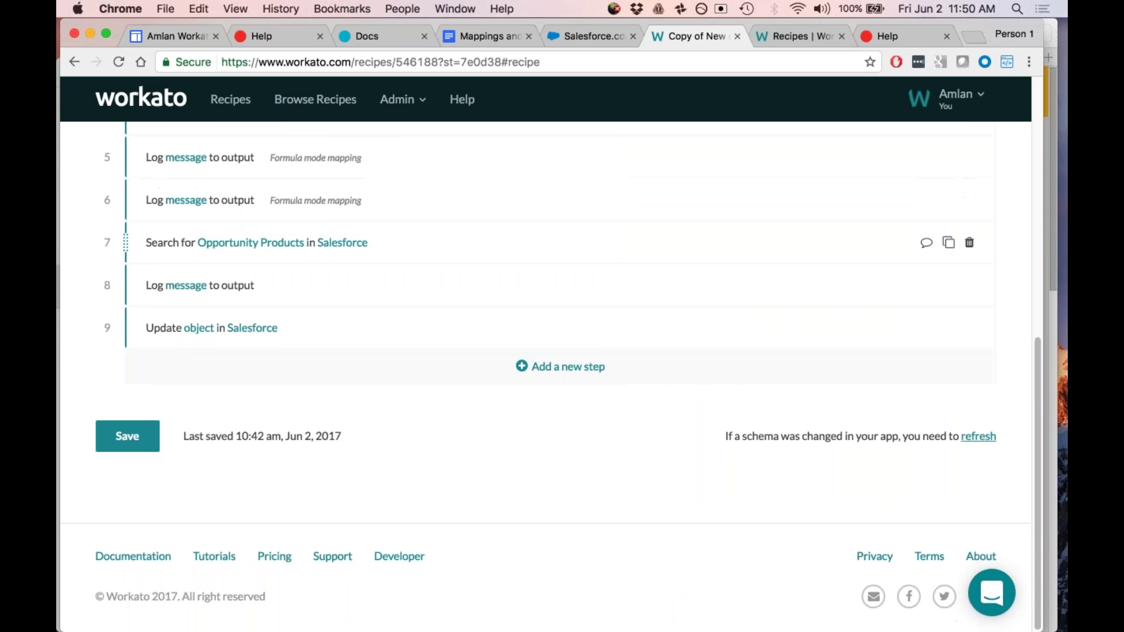
left_click(196, 329)
Step: Choose Opportunity as the Salesforce object to update
scroll(197, 328, "down", 4)
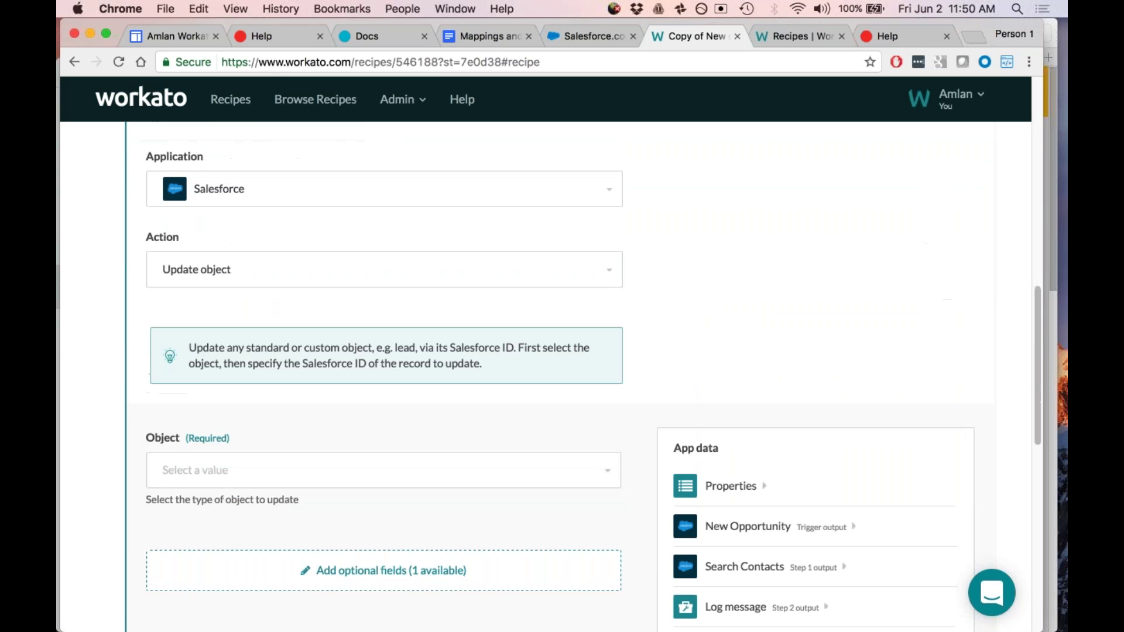
scroll(143, 439, "down", 1)
left_click(176, 448)
type("oppor")
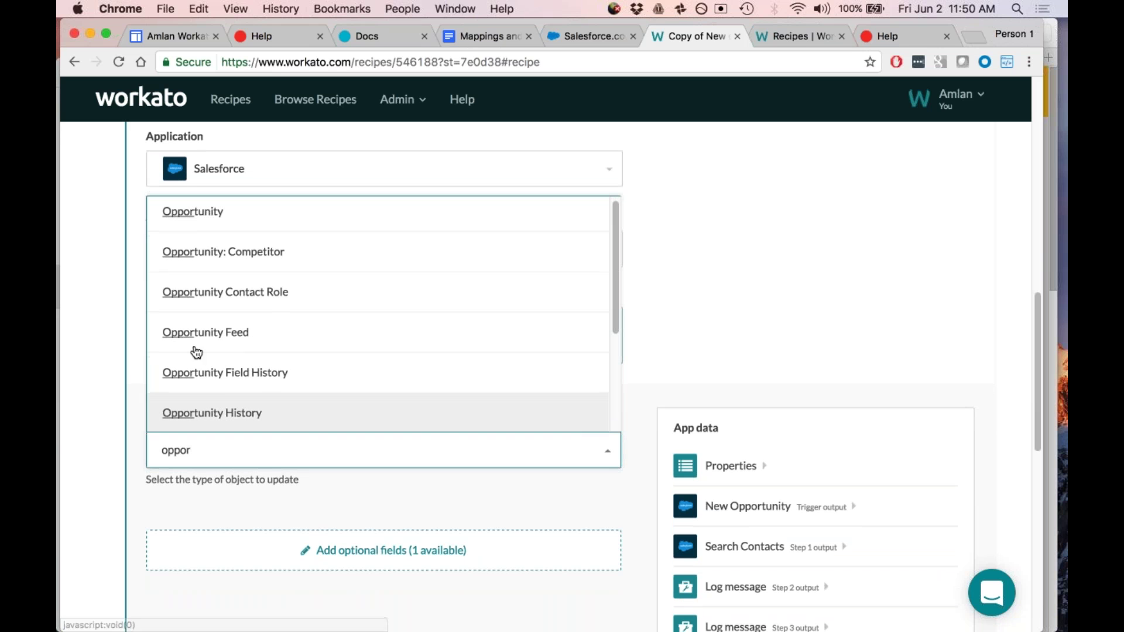
key("Return")
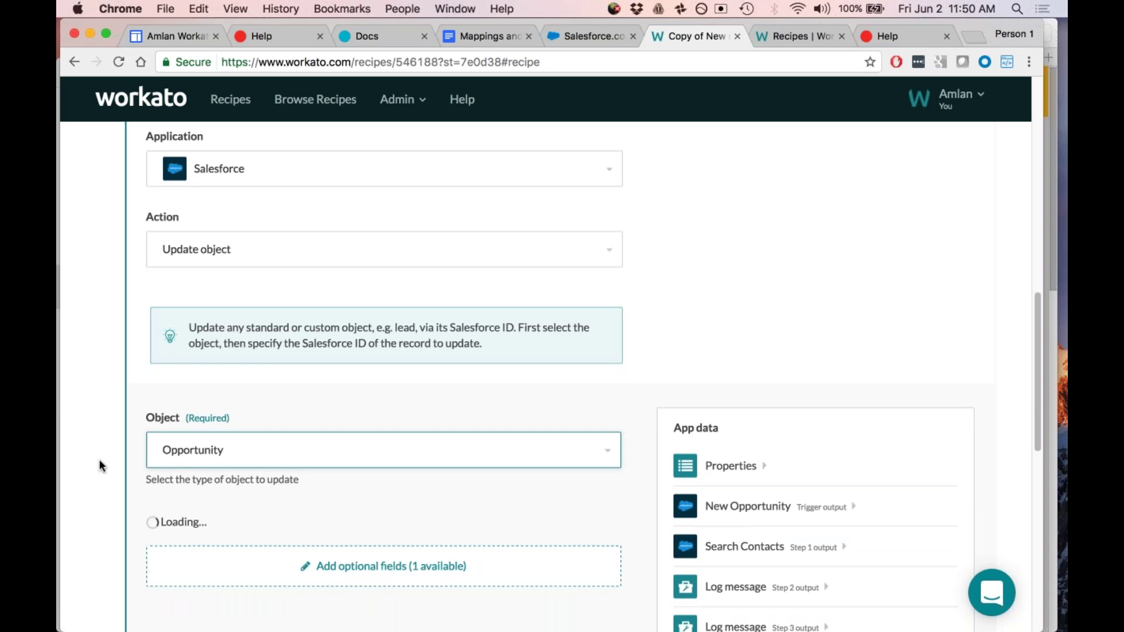
Step: Add all 22 optional fields to the Update Opportunity action
scroll(99, 465, "down", 2)
scroll(100, 459, "down", 4)
left_click(336, 281)
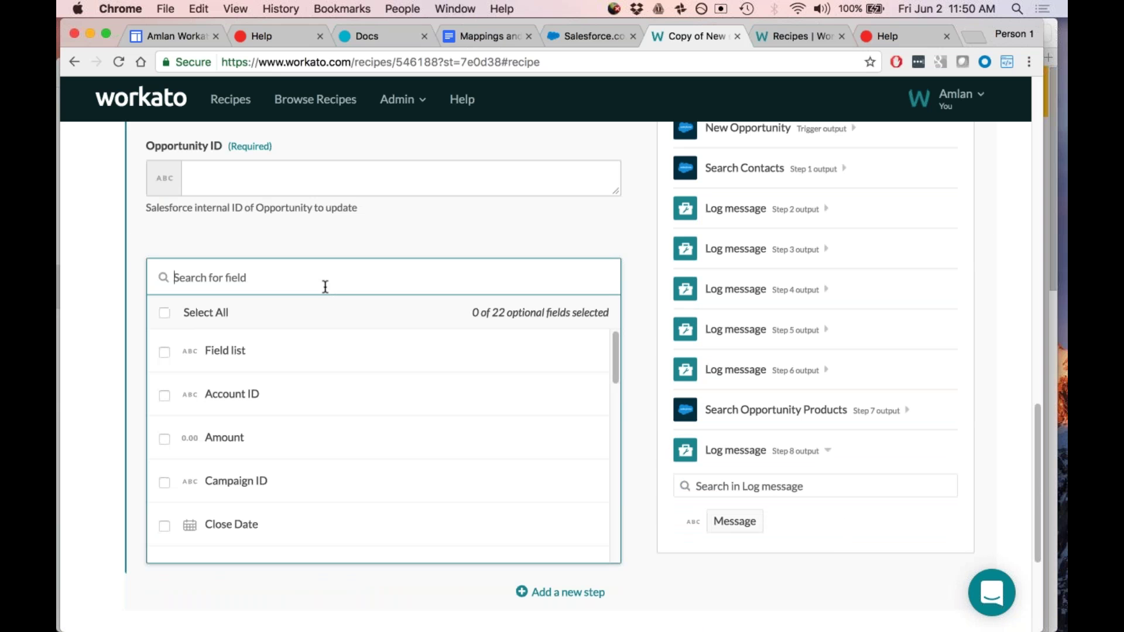
left_click(165, 313)
left_click(100, 442)
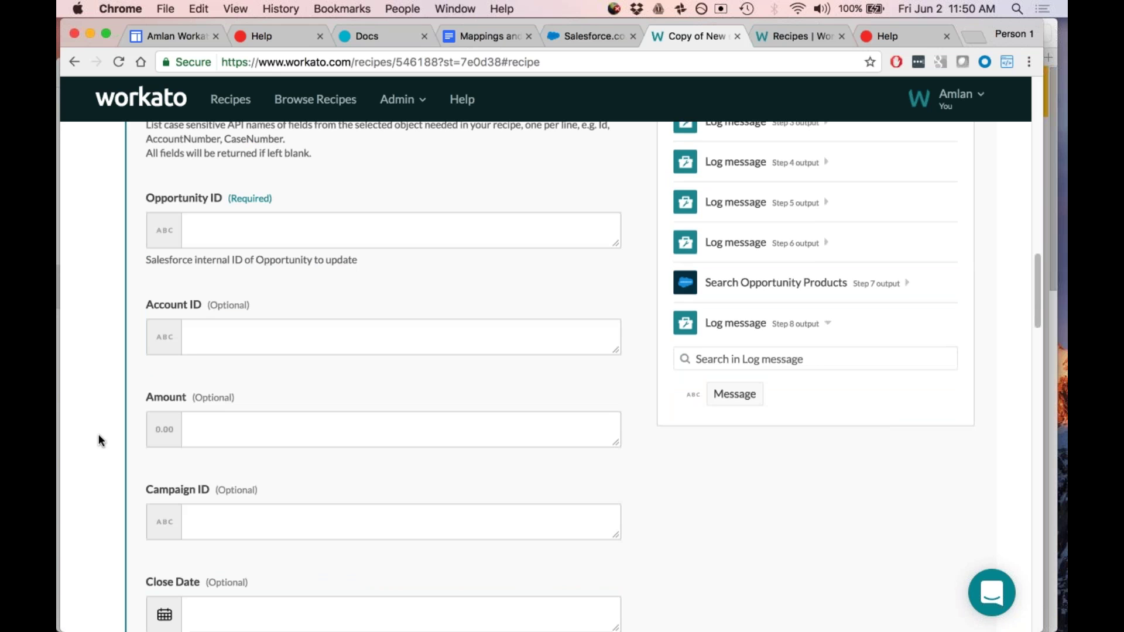
Step: Insert the Amount datapill from the New Opportunity trigger output into the Update action's Quantity field
scroll(100, 442, "down", 15)
scroll(100, 445, "up", 4)
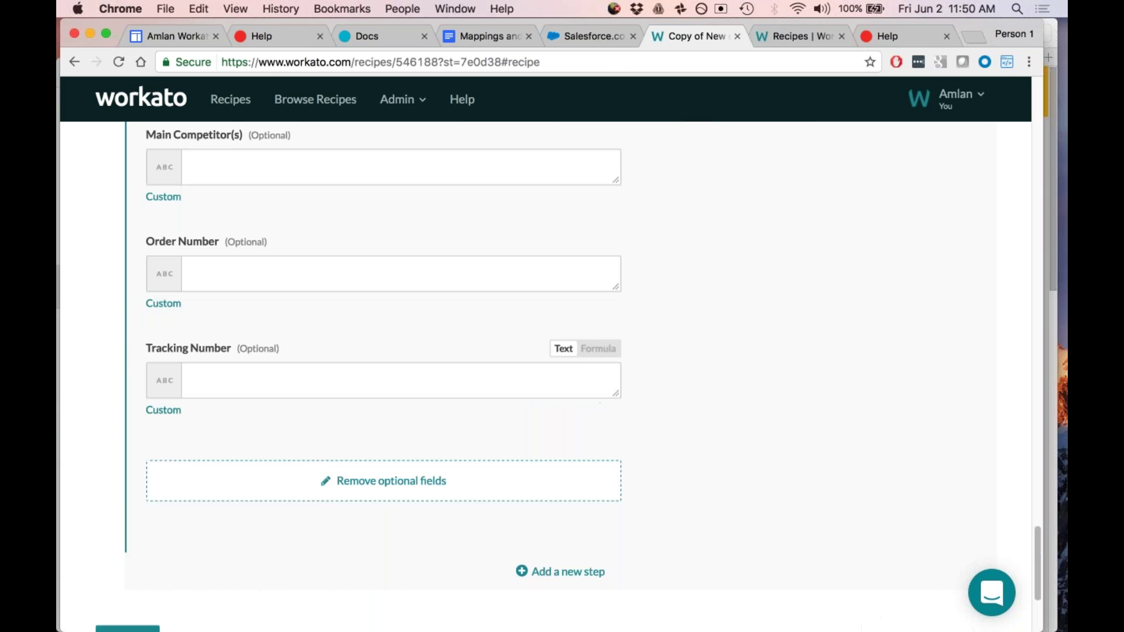
scroll(205, 353, "up", 6)
left_click(208, 360)
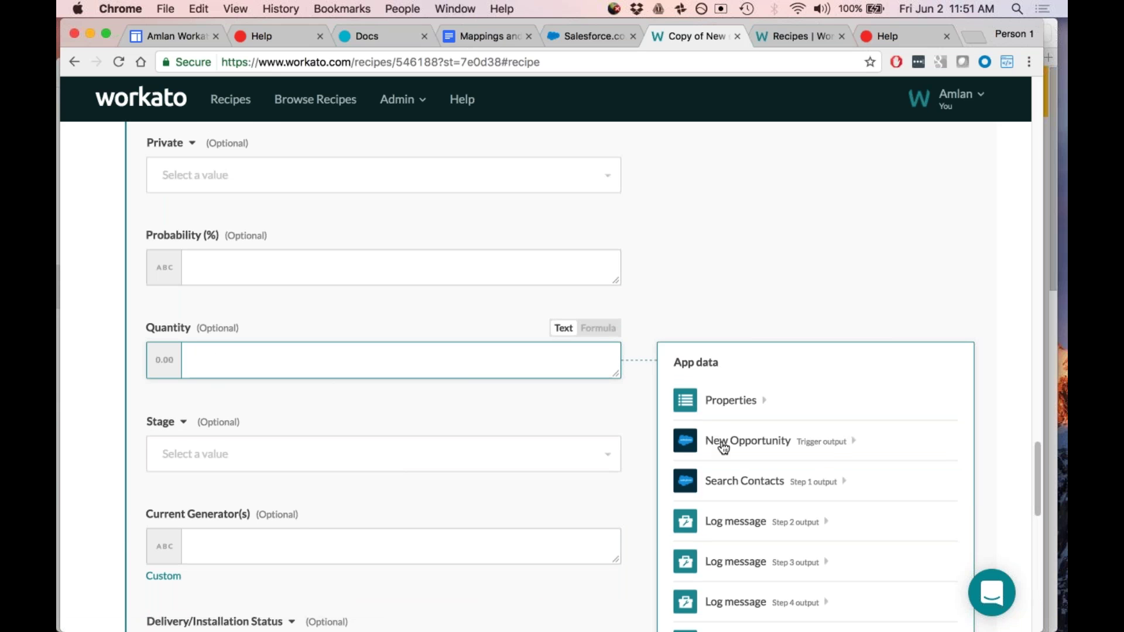
left_click(722, 446)
left_click(736, 572)
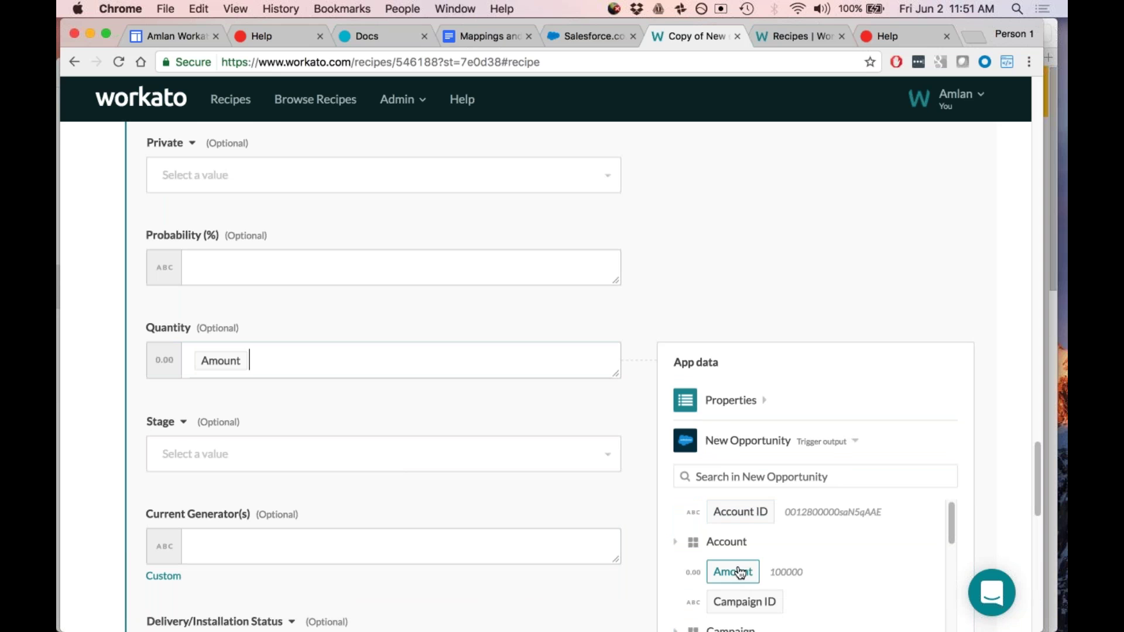
left_click(740, 572)
Step: Switch the Update action's Quantity field to formula mode and apply the present? formula to the Amount datapill
type(".")
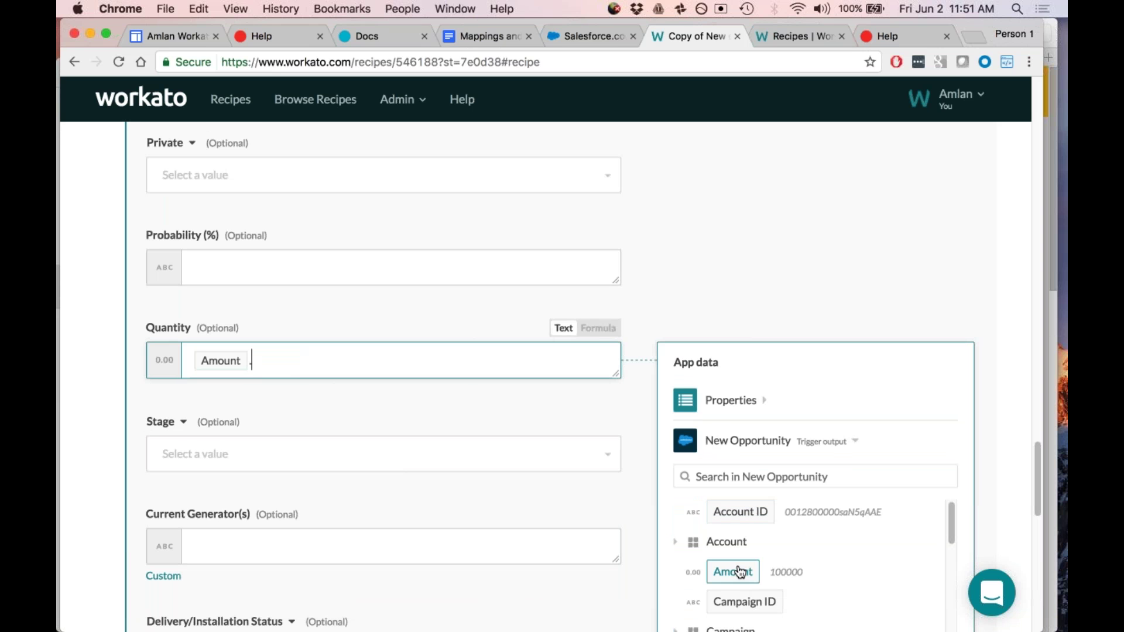
type("presen")
left_click(598, 328)
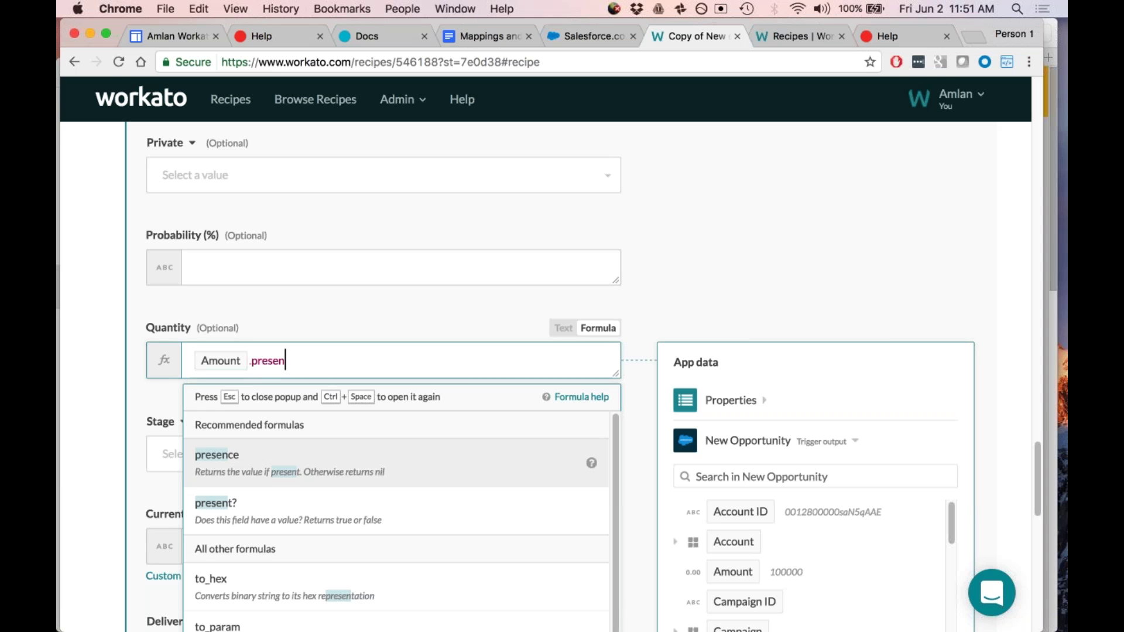
type("t")
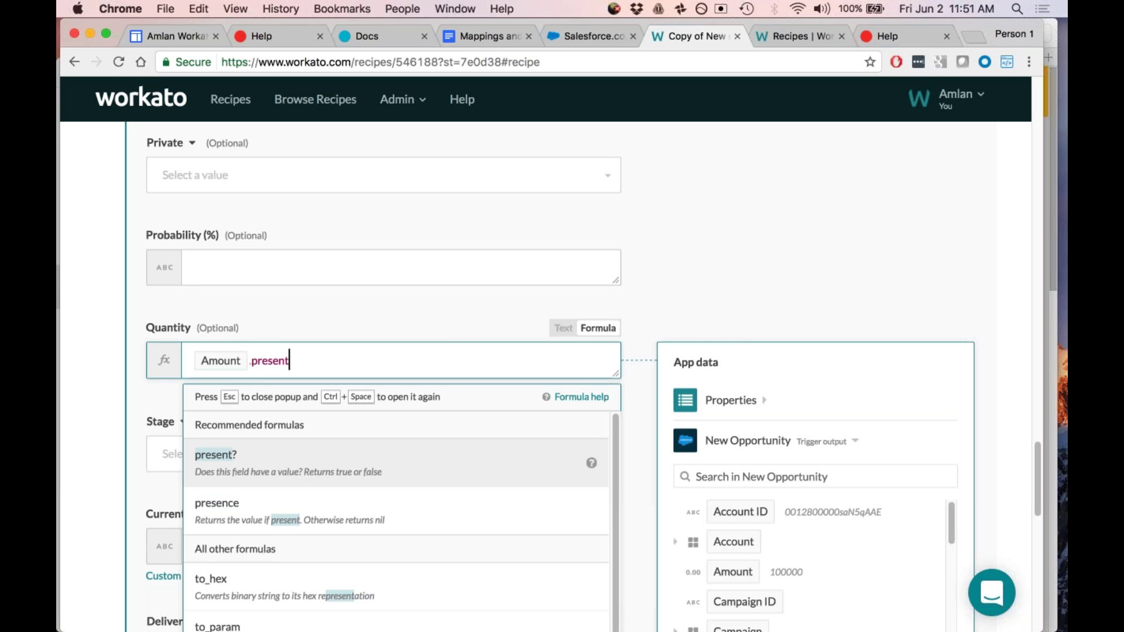
left_click(213, 463)
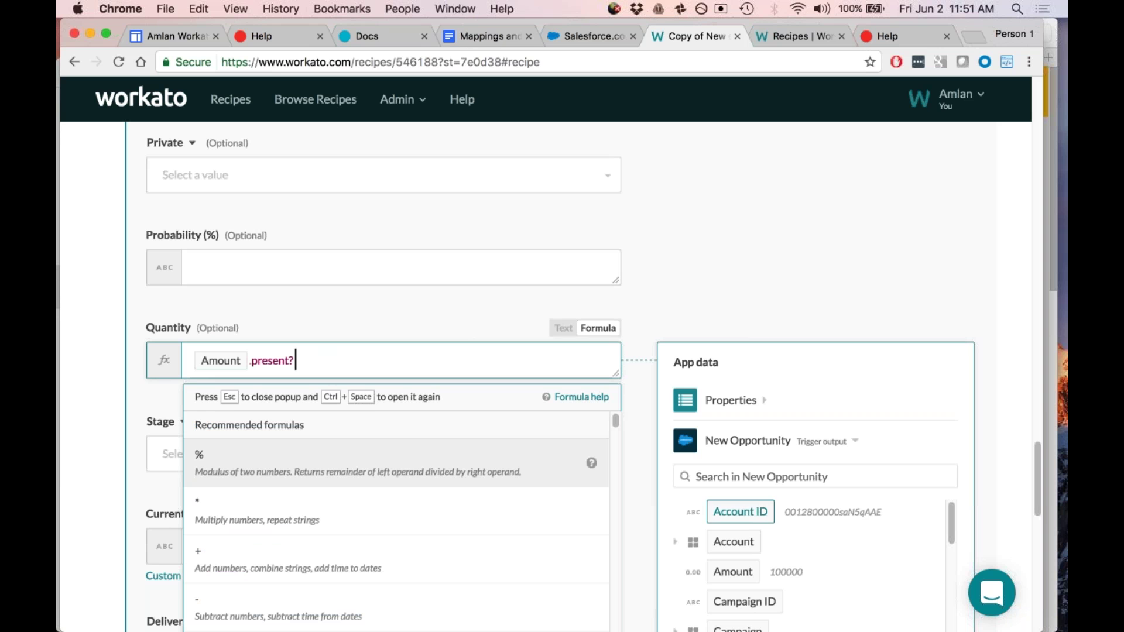
Step: Append a second Amount datapill multiplied by 1.2 to the Quantity formula, with a ternary ? between present? and that datapill
left_click(739, 584)
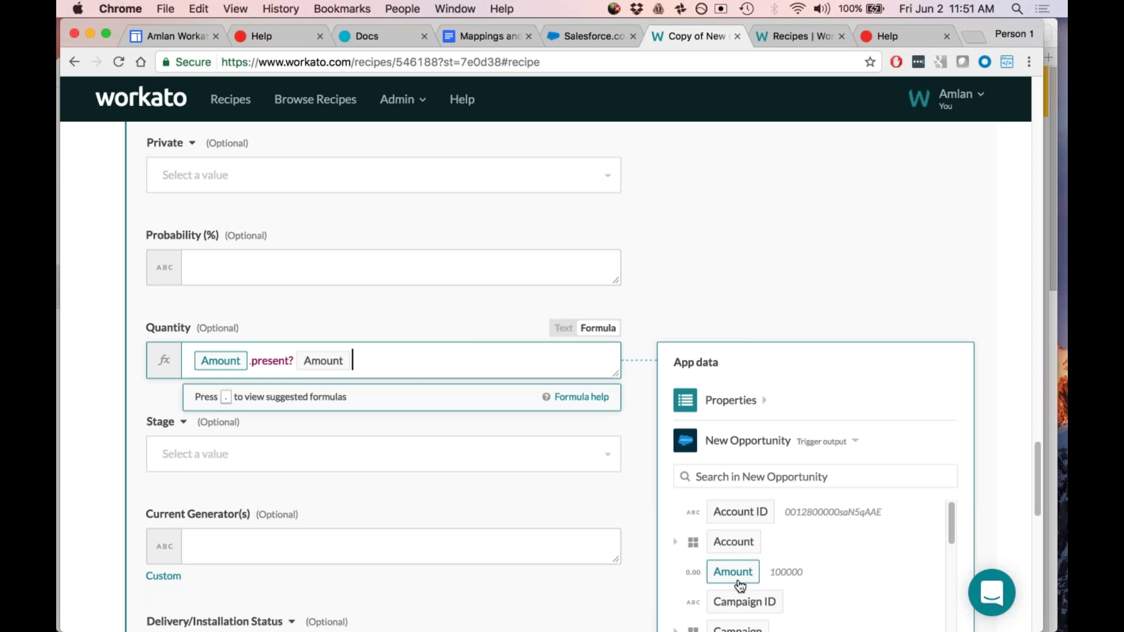
type("*1.2")
key("Left")
key("Left")
key("Left")
key("Left")
key("Left")
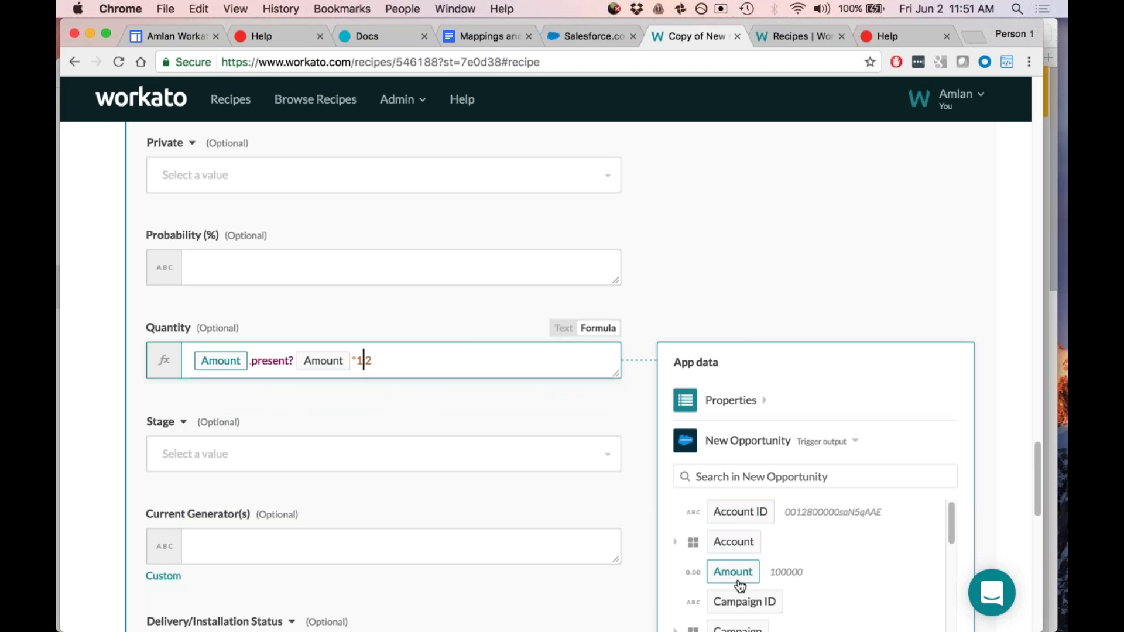
key("Left")
key("Left")
key("Right")
key("Right")
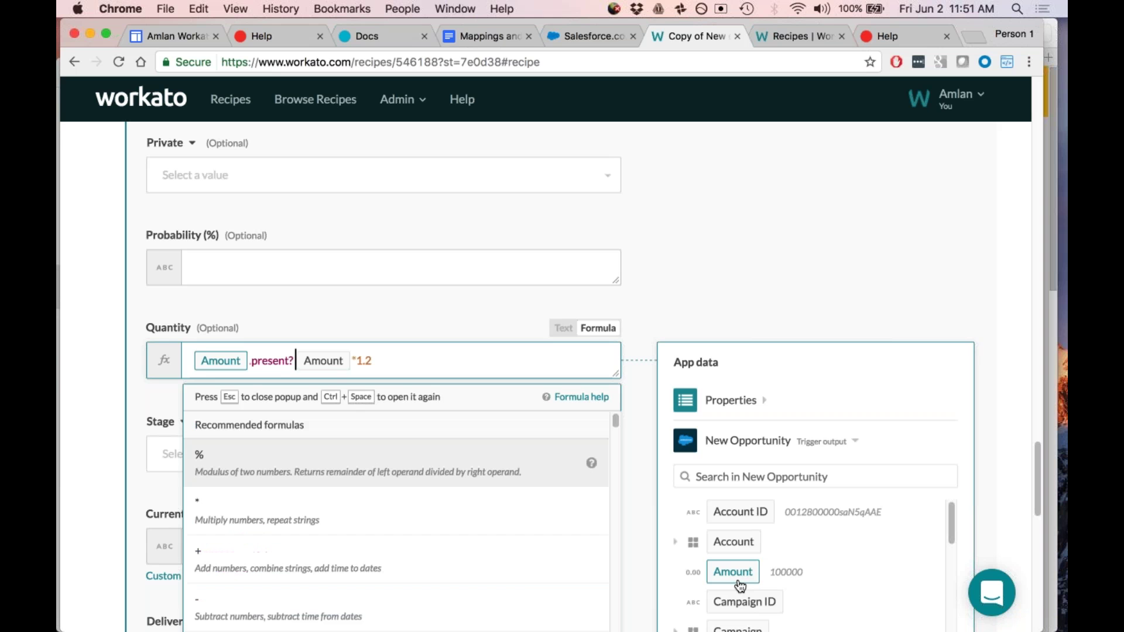
key("Escape")
type("?")
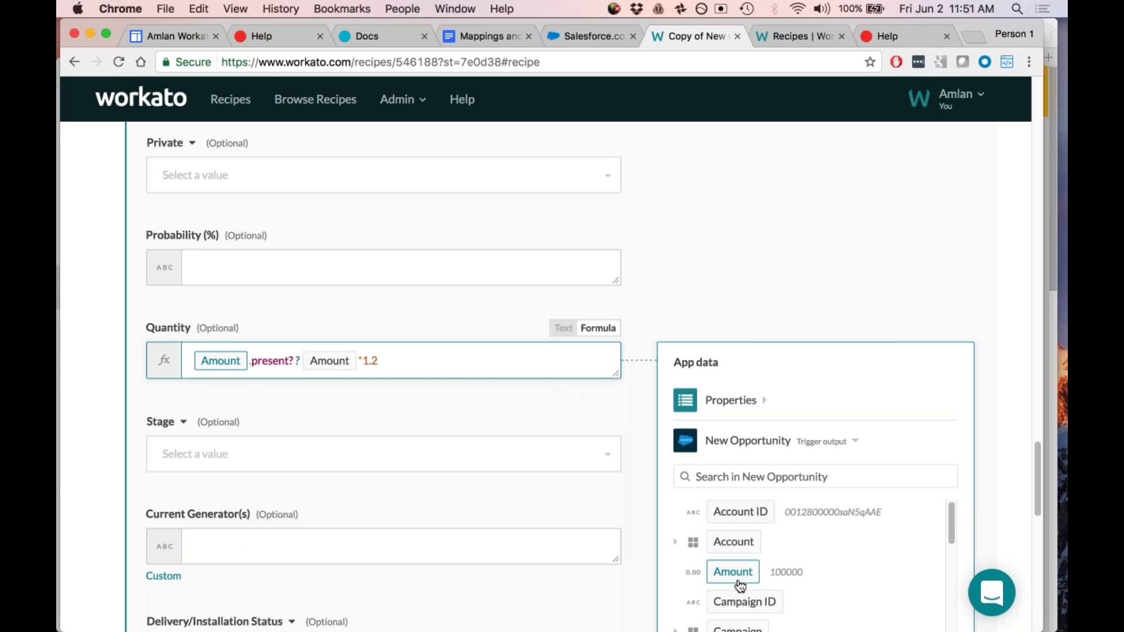
Step: Finish the Quantity ternary formula with a colon and skip as the value for a missing Amount
key("Right")
key("Right")
key("Right")
key("Right")
key("Right")
type(": ")
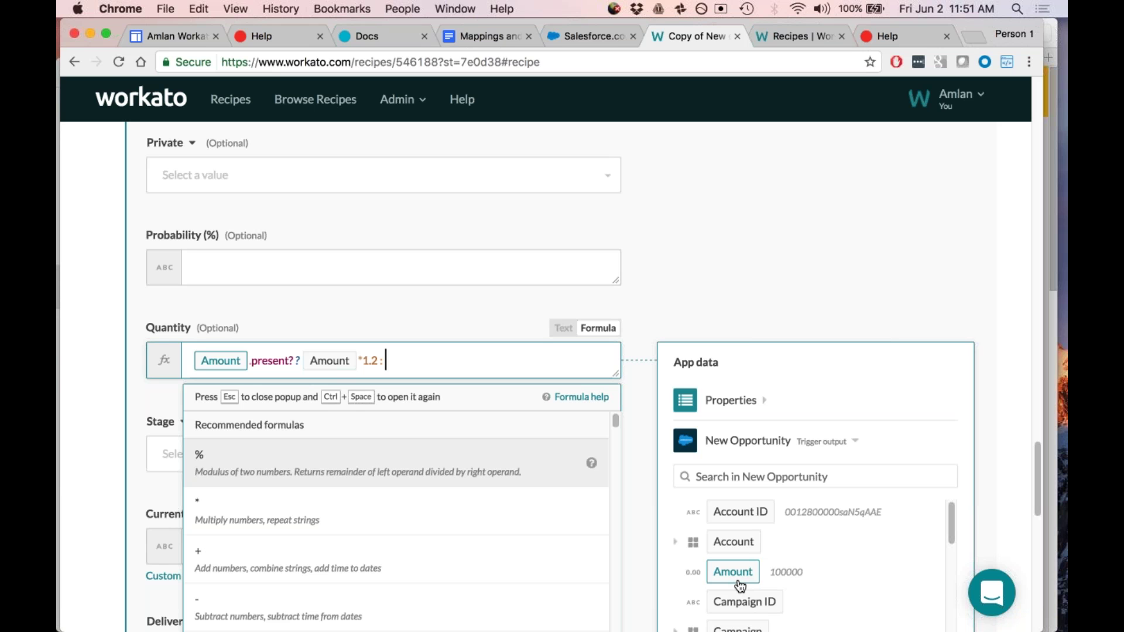
type("0")
key("Escape")
key("BackSpace")
type("skip")
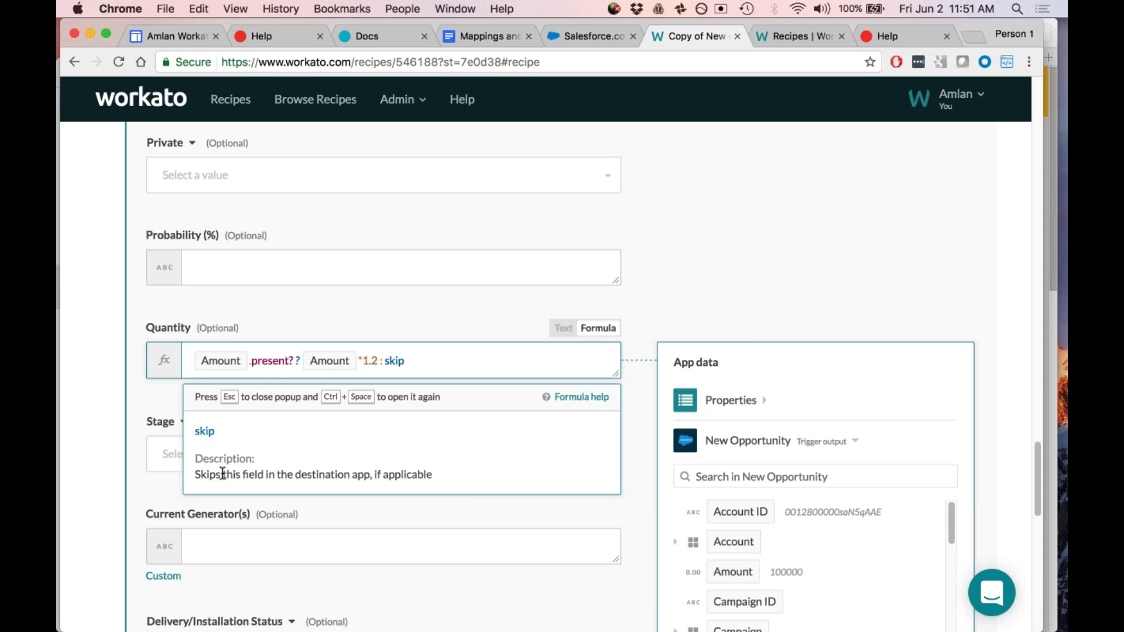
Step: Replace skip with clear at the end of the Quantity formula
key("BackSpace")
key("BackSpace")
key("BackSpace")
key("BackSpace")
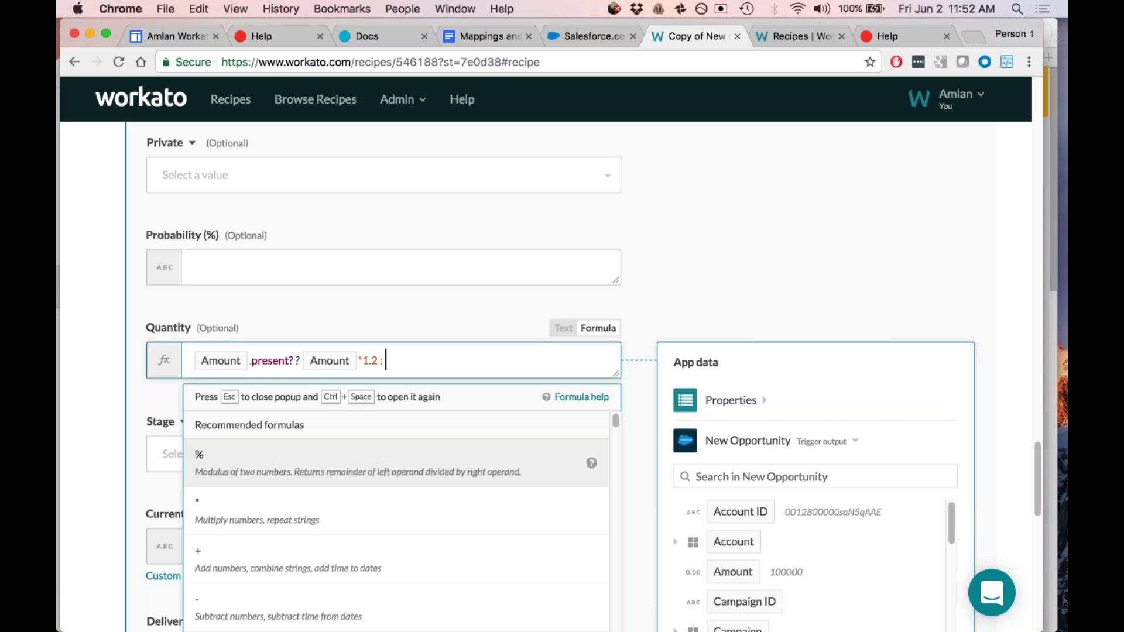
type("clear")
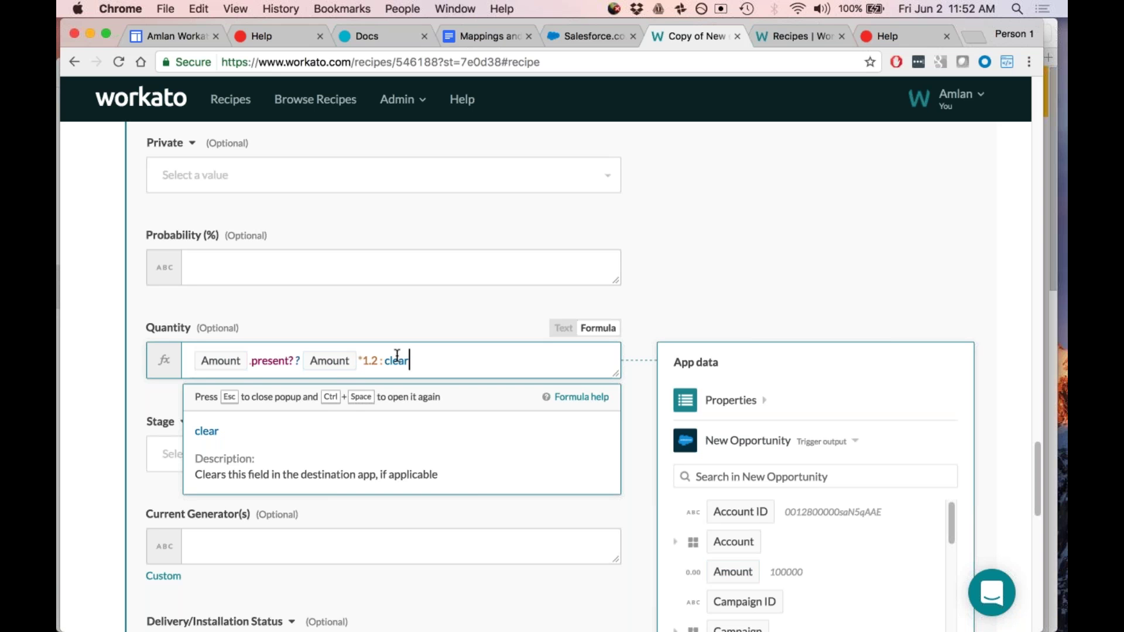
Step: Change the Quantity formula's fallback from clear back to skip and leave the field
key("BackSpace")
key("BackSpace")
key("BackSpace")
key("BackSpace")
key("BackSpace")
type("skip")
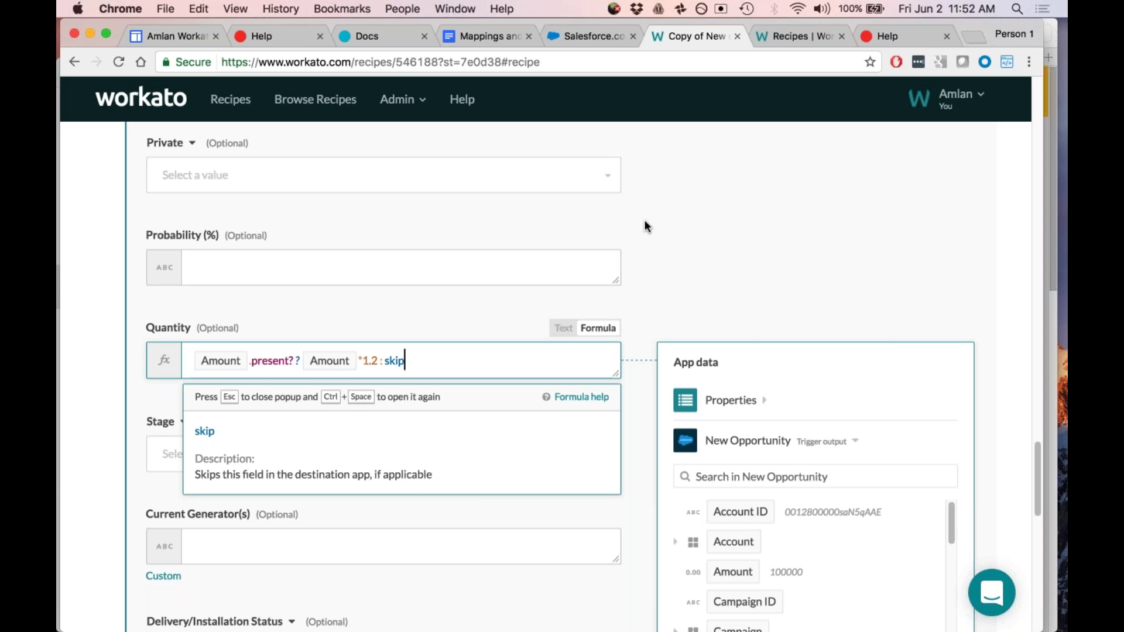
left_click(111, 383)
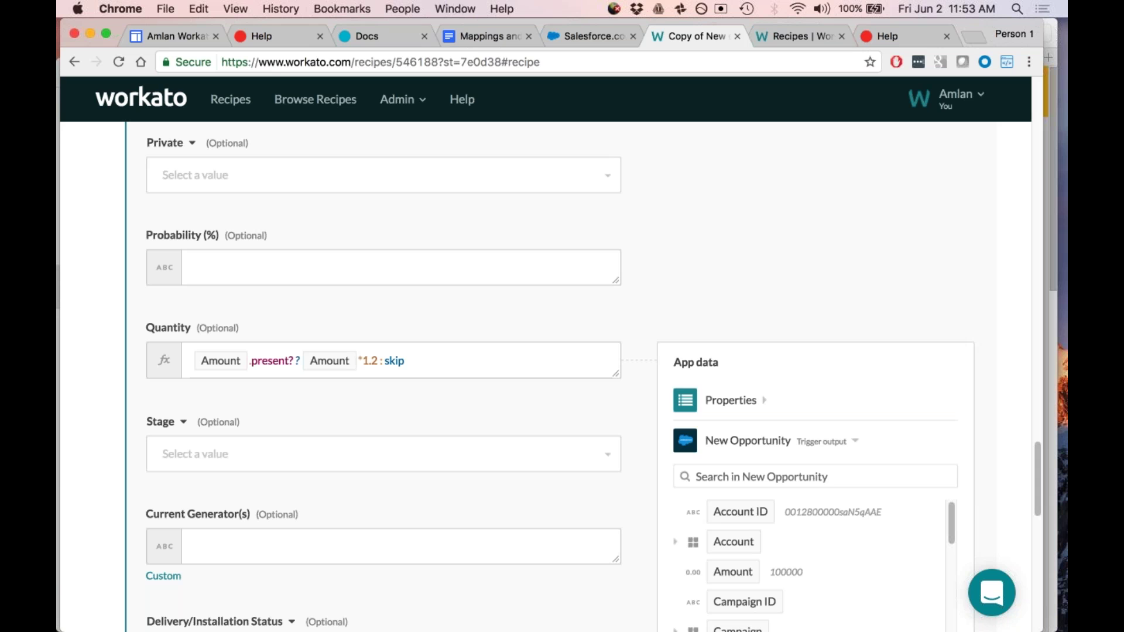
Step: Switch to the Workato Success Center forums page showing all activity
left_click(253, 36)
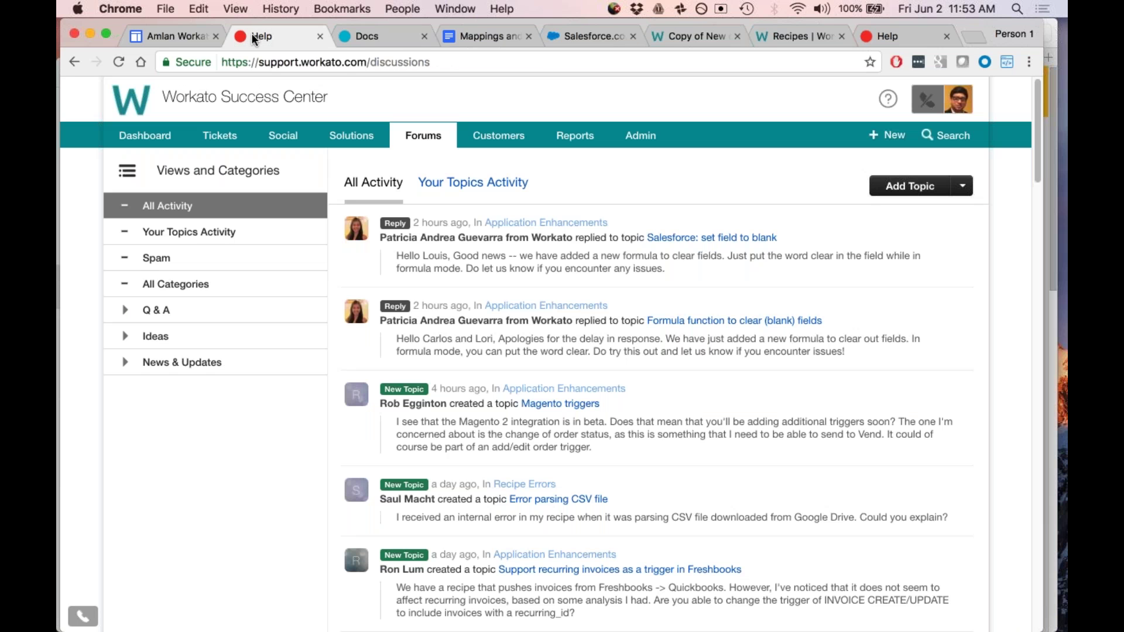